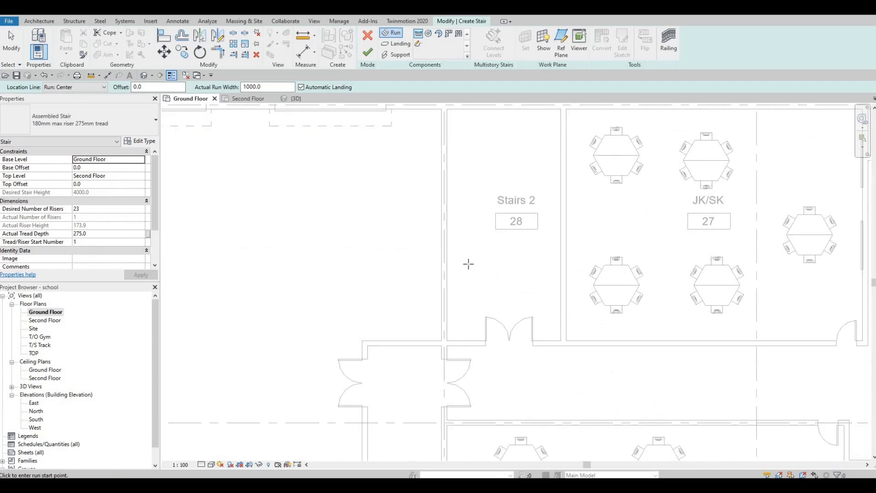
Step: Sketch the first stair run vertically upward inside the Stairs 2 room, with a 1000 mm run width
{"action": "left_click", "coordinate": [538, 265]}
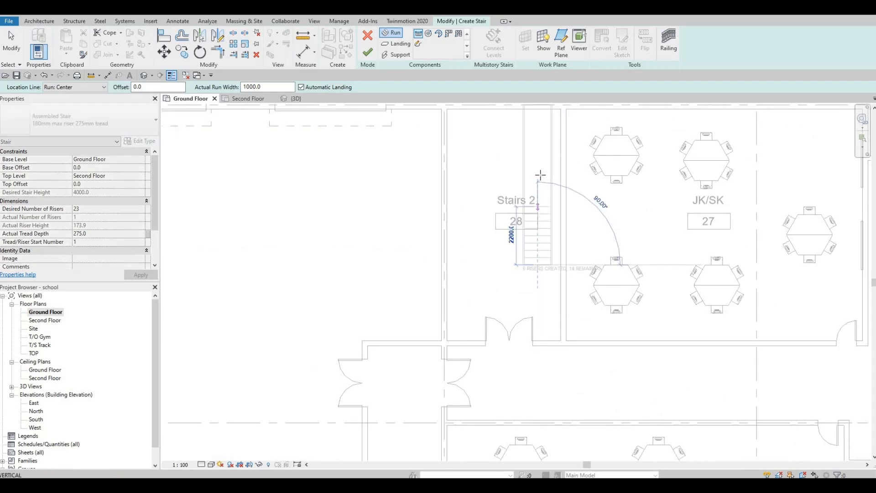
{"action": "scroll", "coordinate": [541, 178], "scroll_direction": "up", "scroll_amount": 1}
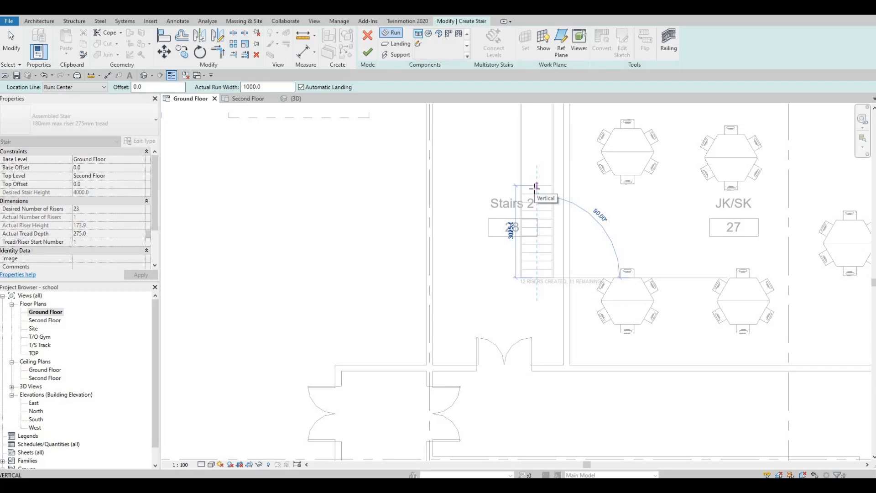
{"action": "left_click", "coordinate": [536, 186]}
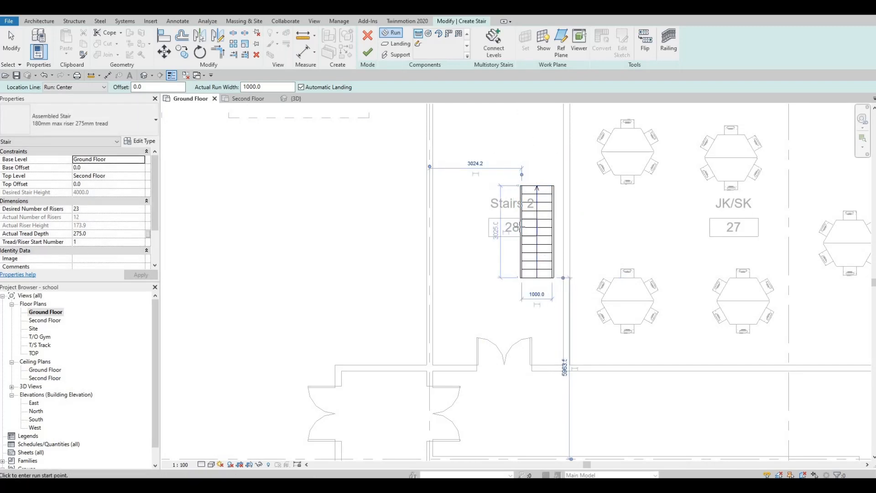
Step: Sketch the second run parallel to the first, running back down, to form a U-shaped stair with a landing
{"action": "mouse_move", "coordinate": [499, 150]}
{"action": "middle_mouse_down"}
{"action": "mouse_move", "coordinate": [528, 219]}
{"action": "mouse_move", "coordinate": [519, 219]}
{"action": "middle_mouse_up"}
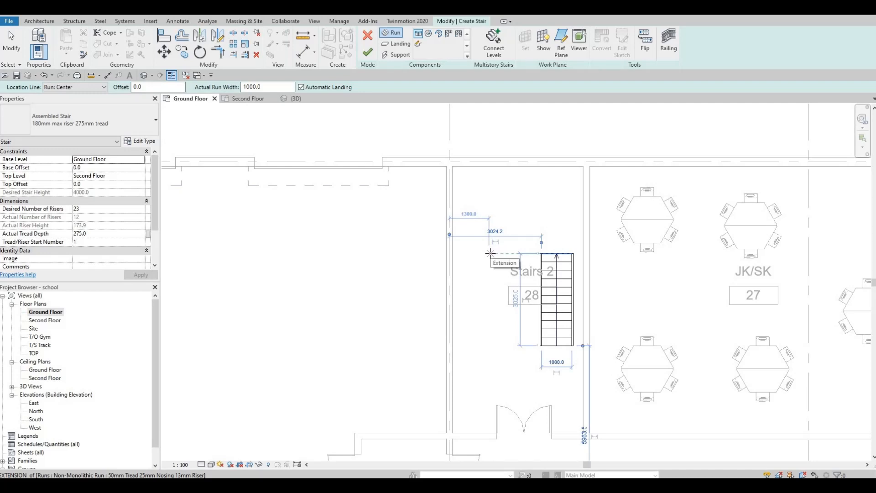
{"action": "left_click", "coordinate": [491, 252]}
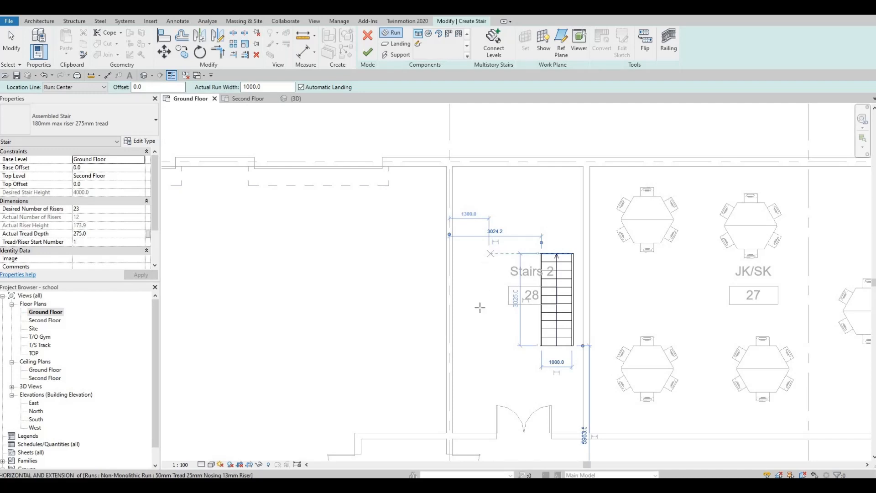
{"action": "left_click", "coordinate": [493, 377]}
{"action": "key", "text": "Escape"}
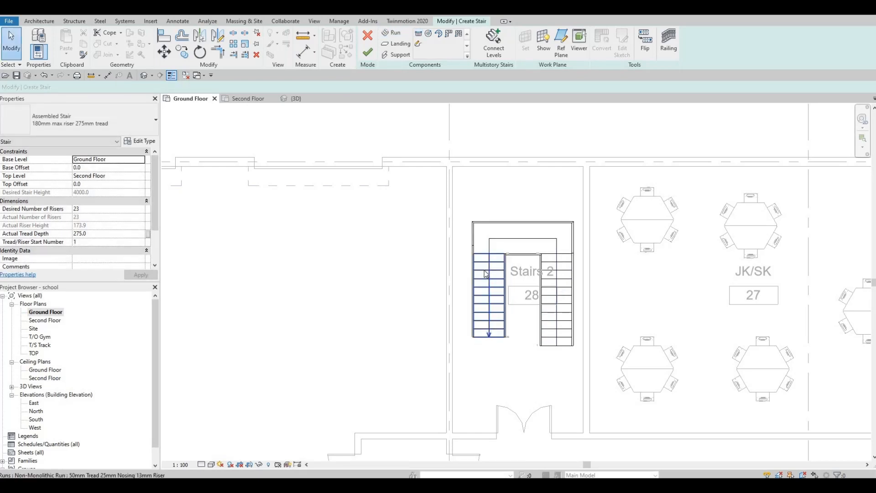
Step: Widen the left run outward to about 1700 mm
{"action": "left_click", "coordinate": [468, 297]}
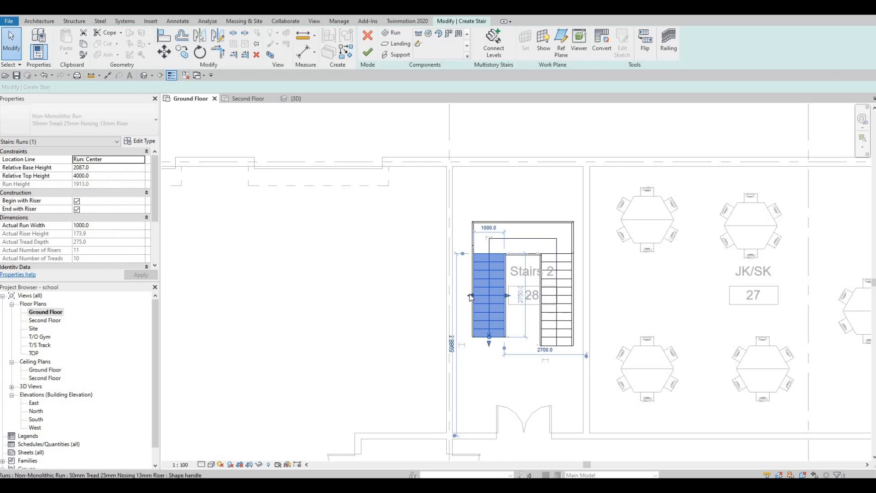
{"action": "left_click_drag", "start_coordinate": [456, 293], "coordinate": [455, 294]}
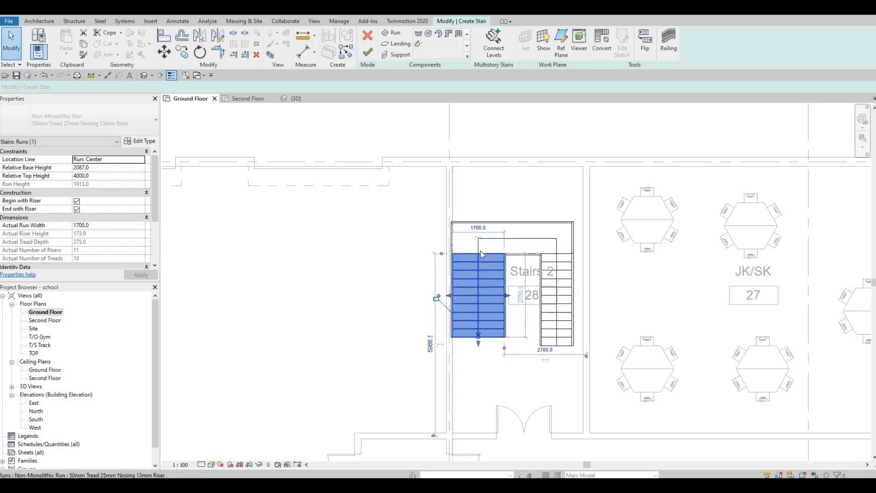
Step: Extend the landing's outer edge upward to a depth of about 2300 mm
{"action": "left_click", "coordinate": [513, 224]}
{"action": "left_click_drag", "start_coordinate": [514, 220], "coordinate": [515, 190]}
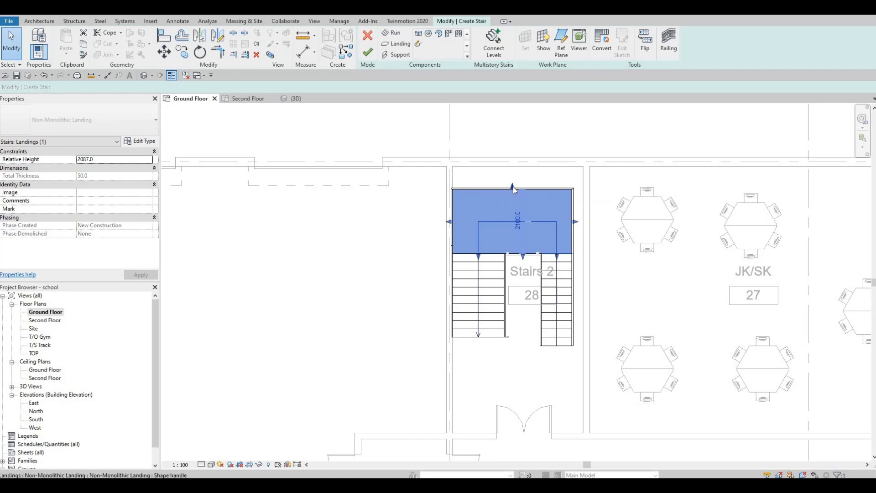
{"action": "left_click_drag", "start_coordinate": [513, 187], "coordinate": [513, 184]}
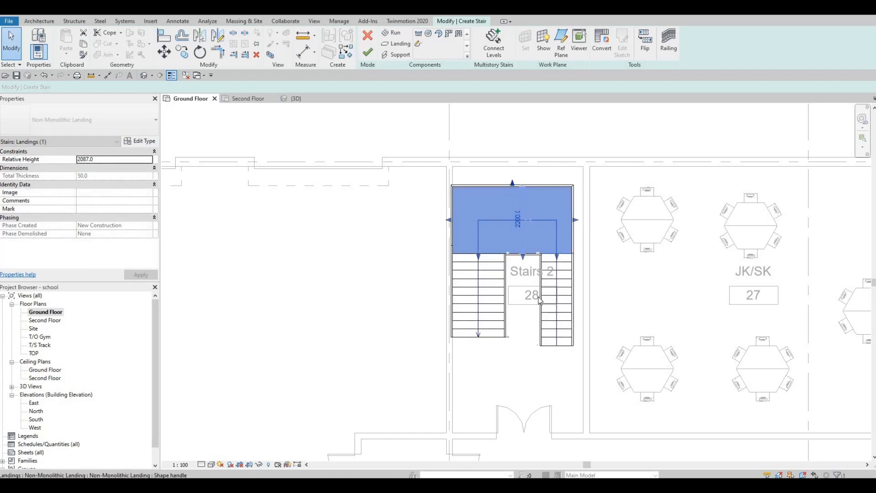
Step: Widen the right run to about 1990 mm by moving both of its side edges
{"action": "left_click", "coordinate": [553, 290]}
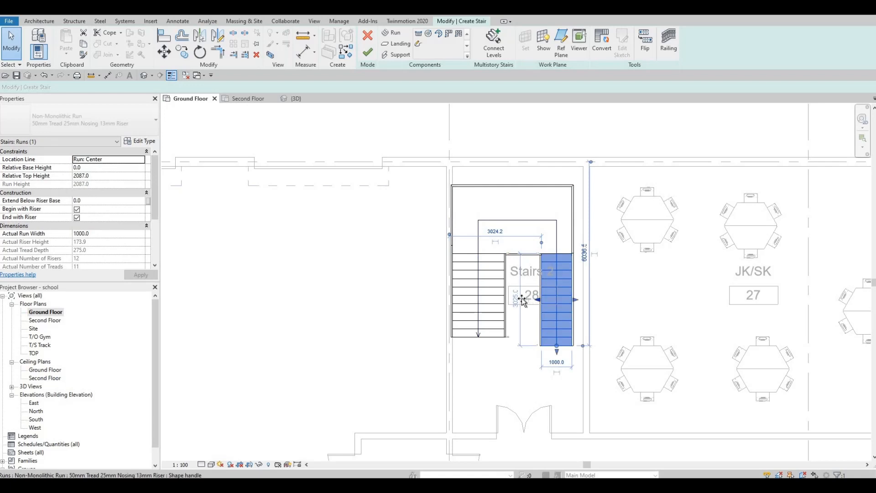
{"action": "left_click_drag", "start_coordinate": [521, 298], "coordinate": [519, 298]}
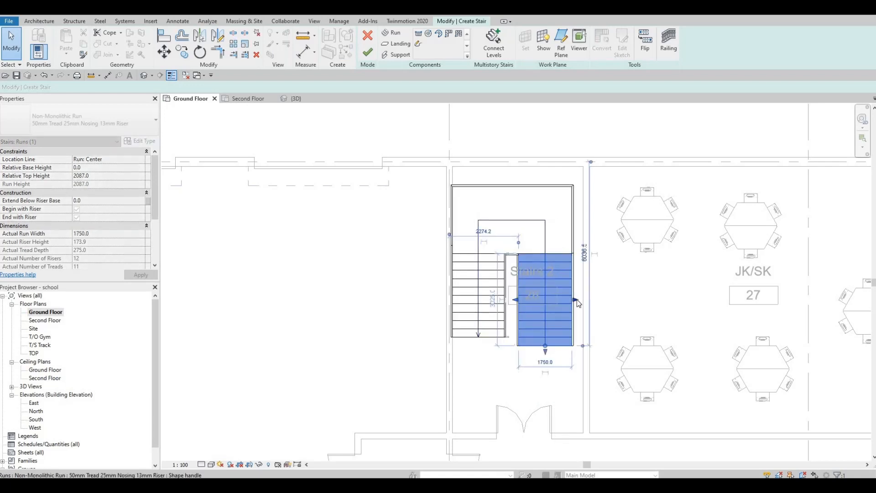
{"action": "left_click_drag", "start_coordinate": [583, 297], "coordinate": [580, 297]}
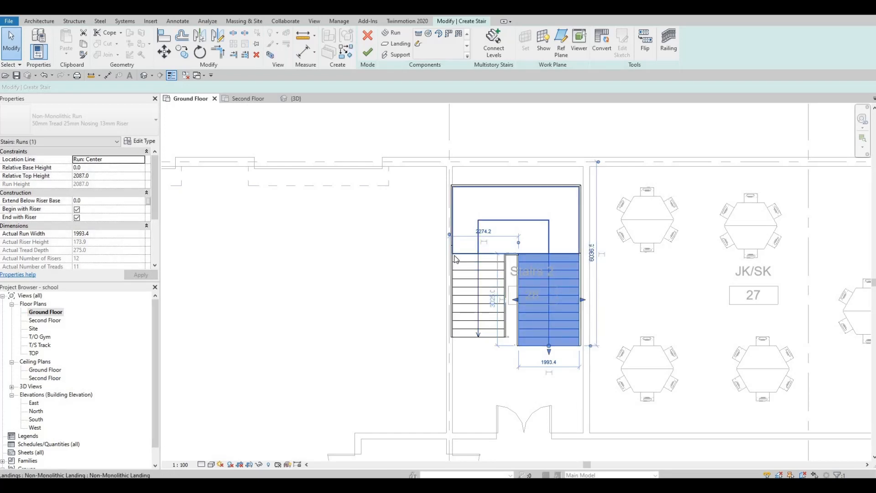
Step: Narrow the left run from its outer edge to about 1540 mm
{"action": "left_click", "coordinate": [457, 285]}
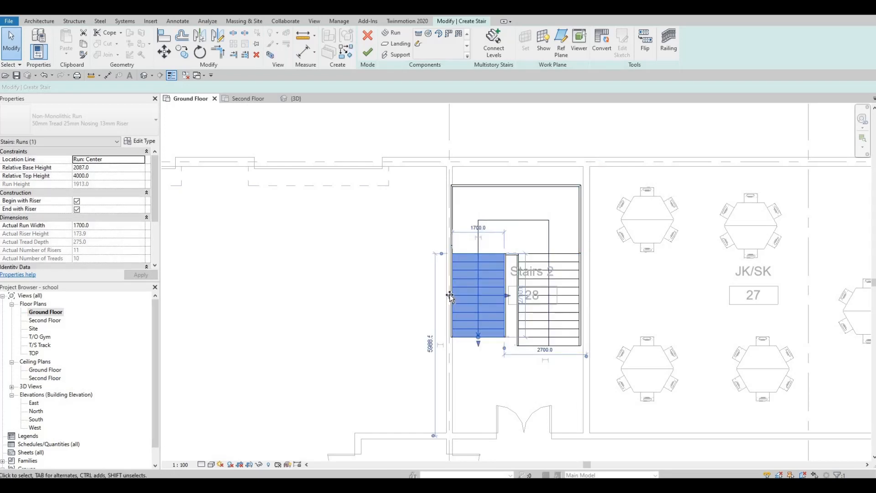
{"action": "left_click_drag", "start_coordinate": [457, 294], "coordinate": [458, 294]}
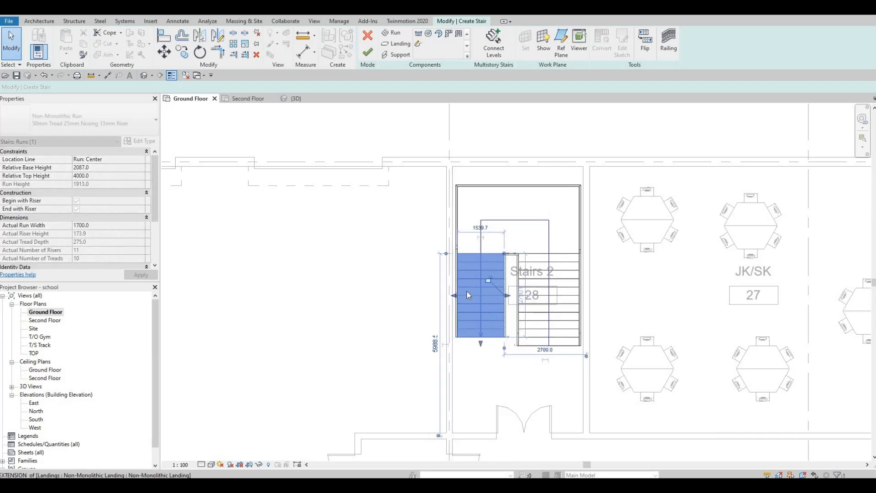
Step: Extend the landing further upward to a depth of about 2400 mm
{"action": "left_click", "coordinate": [519, 185]}
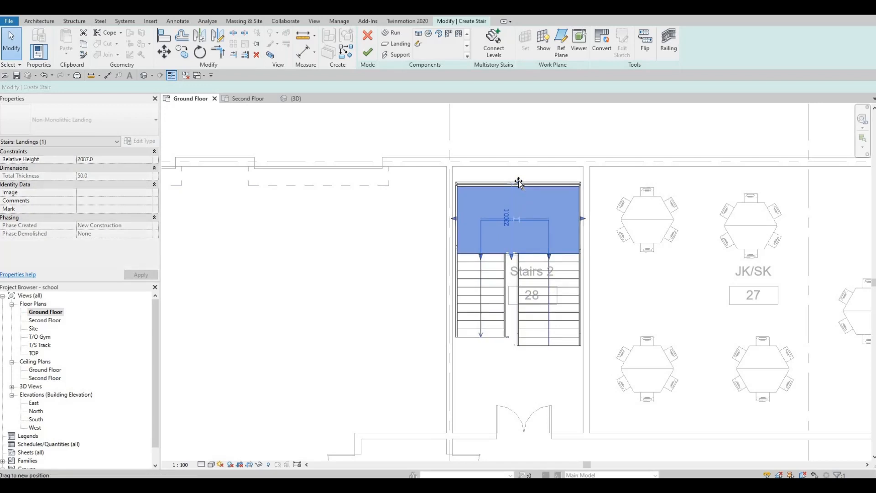
{"action": "left_click_drag", "start_coordinate": [519, 180], "coordinate": [518, 180]}
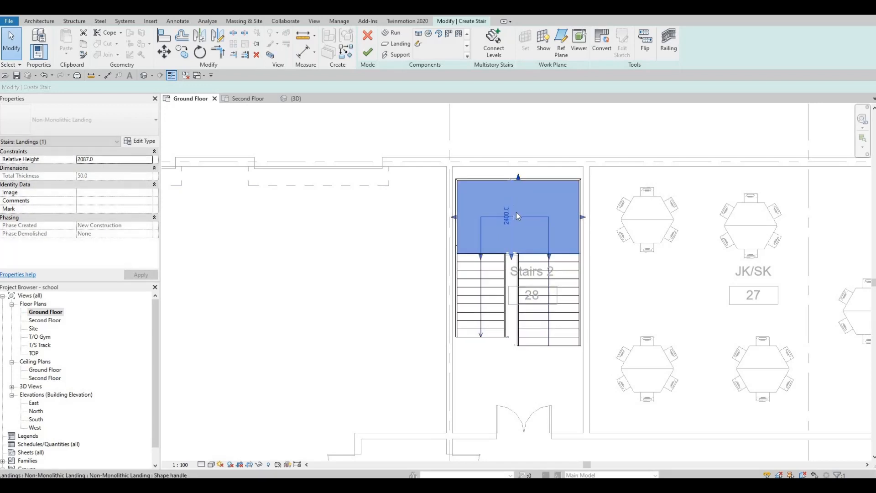
Step: Widen the left run at its inner edge to about 1760 mm
{"action": "left_click", "coordinate": [508, 297]}
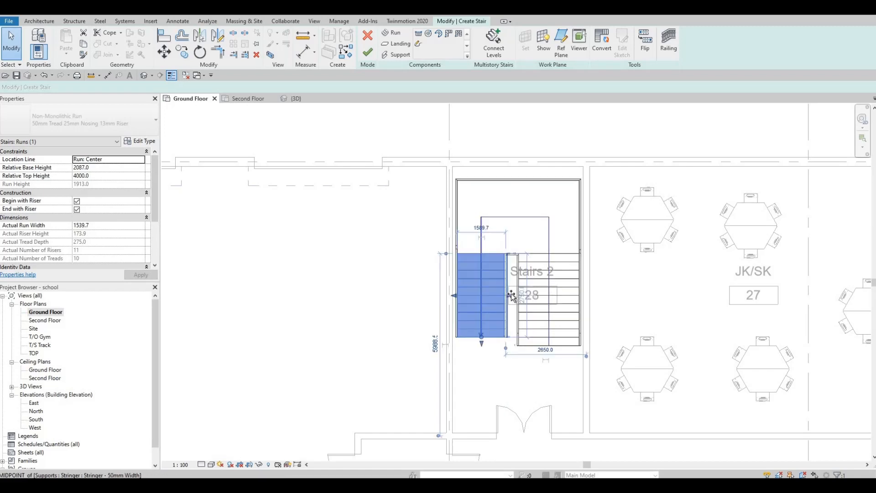
{"action": "left_click_drag", "start_coordinate": [506, 308], "coordinate": [513, 308]}
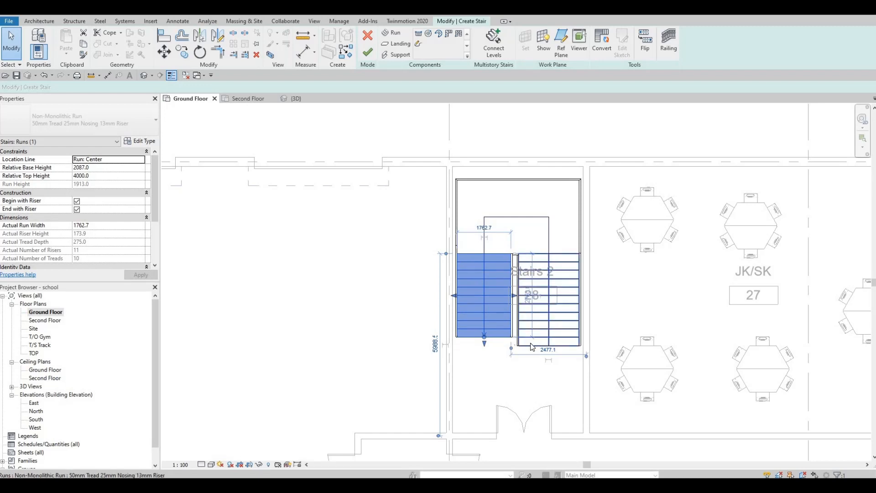
{"action": "key", "text": "Escape"}
Step: Try widening the left run to about 1960 mm, then undo the change
{"action": "left_click", "coordinate": [504, 339]}
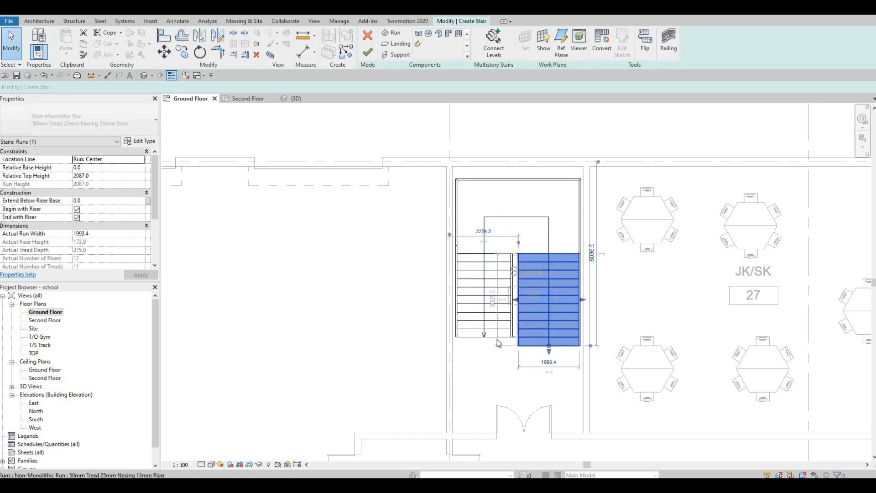
{"action": "left_click", "coordinate": [505, 315]}
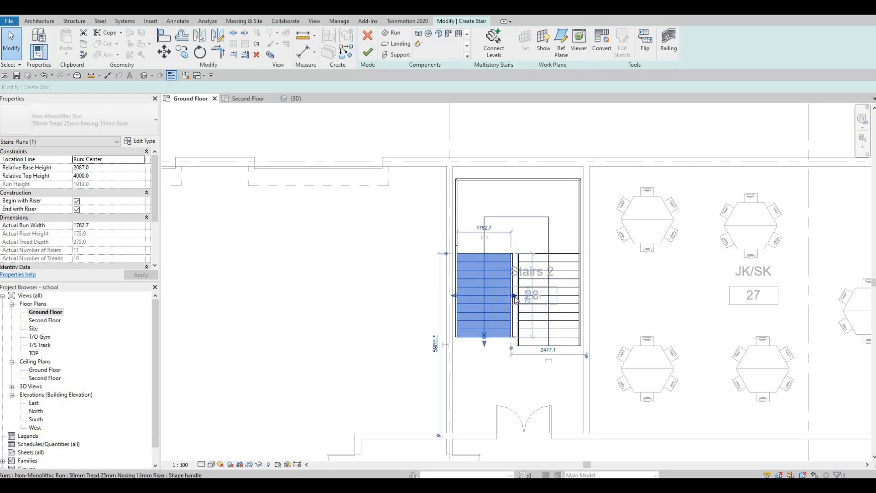
{"action": "left_click_drag", "start_coordinate": [513, 298], "coordinate": [515, 298]}
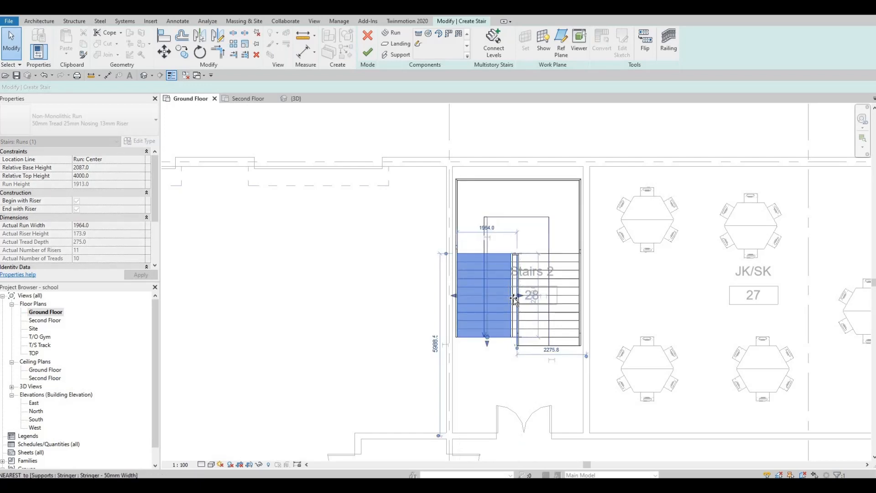
{"action": "key", "text": "ctrl+z"}
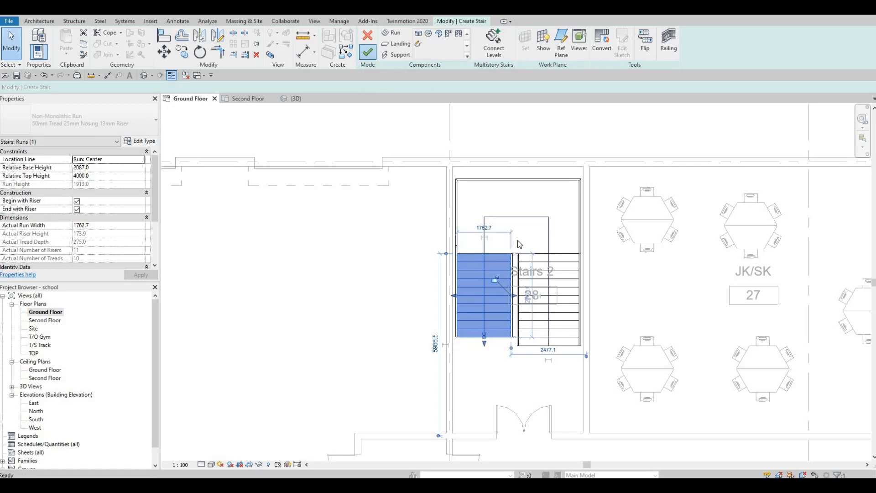
Step: Nudge the finished stair slightly upward
{"action": "left_click", "coordinate": [499, 257]}
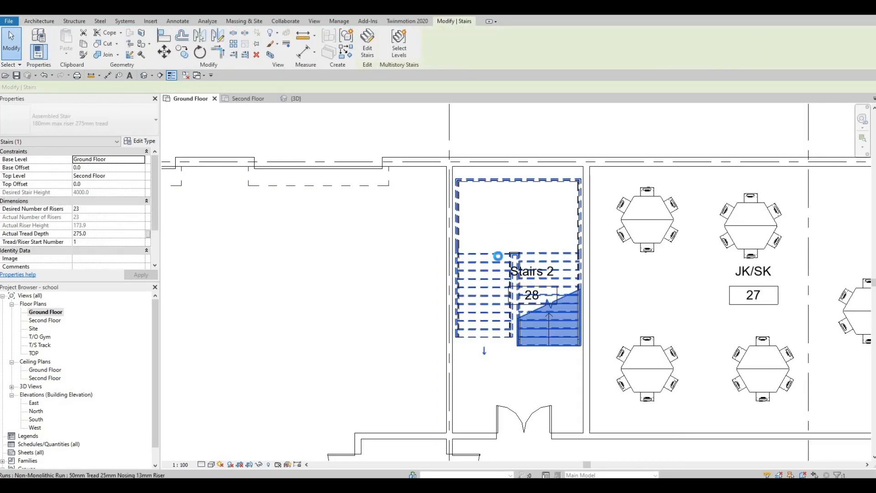
{"action": "key", "text": "Up"}
{"action": "key", "text": "Up"}
{"action": "key", "text": "Up"}
{"action": "key", "text": "Up"}
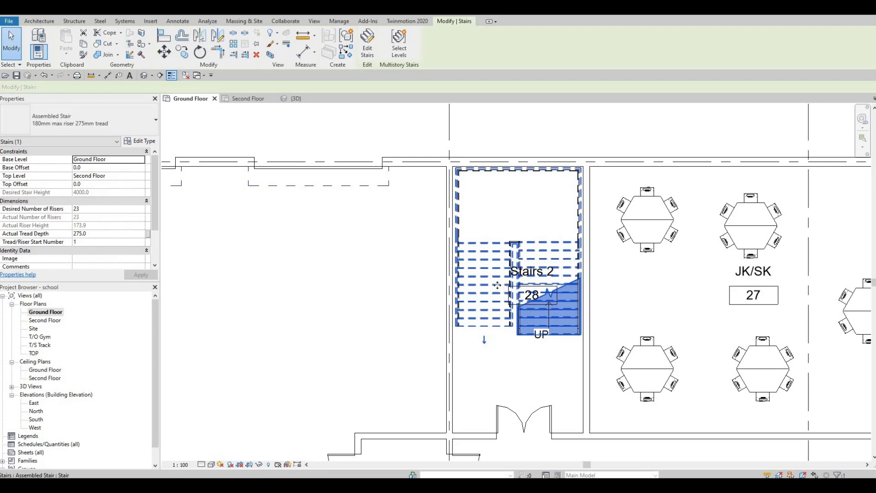
{"action": "key", "text": "Escape"}
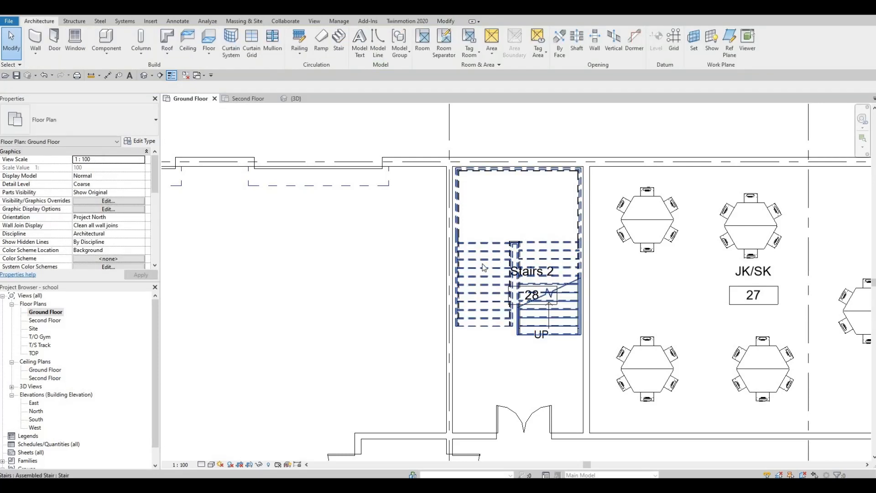
Step: Move the stair by its top-left corner to the top-left wall corner of the Stairs 1 room
{"action": "left_click", "coordinate": [485, 255]}
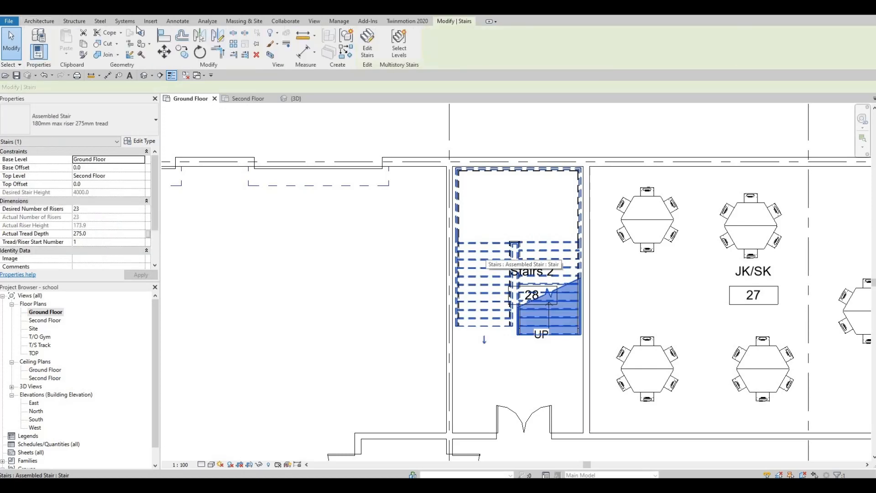
{"action": "left_click", "coordinate": [179, 54]}
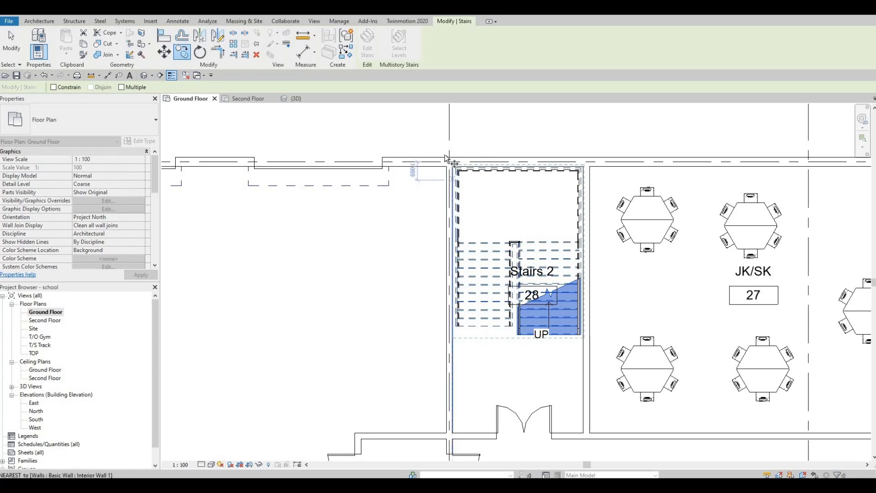
{"action": "scroll", "coordinate": [447, 158], "scroll_direction": "up", "scroll_amount": 1}
{"action": "scroll", "coordinate": [477, 195], "scroll_direction": "up", "scroll_amount": 3}
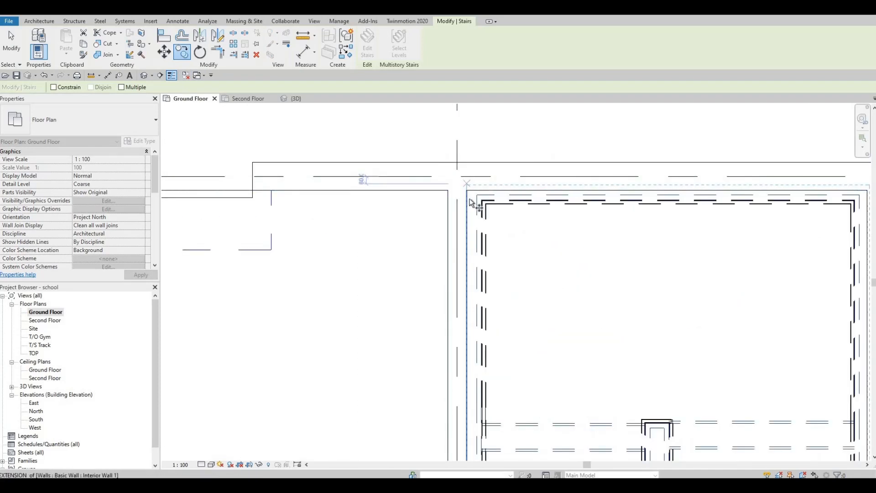
{"action": "left_click", "coordinate": [469, 192]}
{"action": "scroll", "coordinate": [538, 370], "scroll_direction": "down", "scroll_amount": 4}
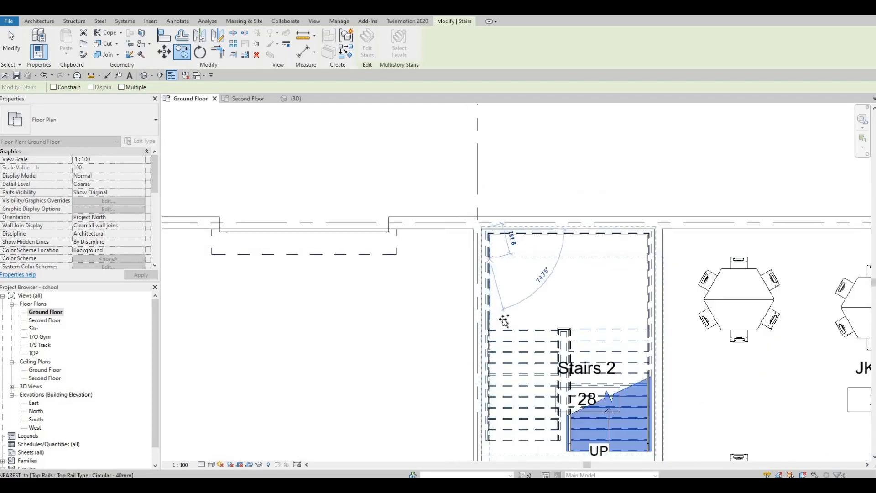
{"action": "scroll", "coordinate": [489, 141], "scroll_direction": "down", "scroll_amount": 4}
{"action": "scroll", "coordinate": [474, 285], "scroll_direction": "up", "scroll_amount": 4}
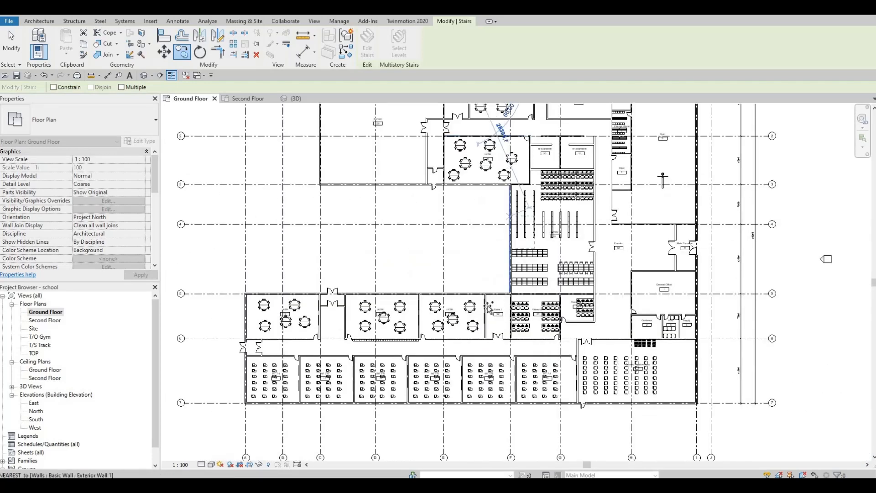
{"action": "scroll", "coordinate": [475, 286], "scroll_direction": "up", "scroll_amount": 5}
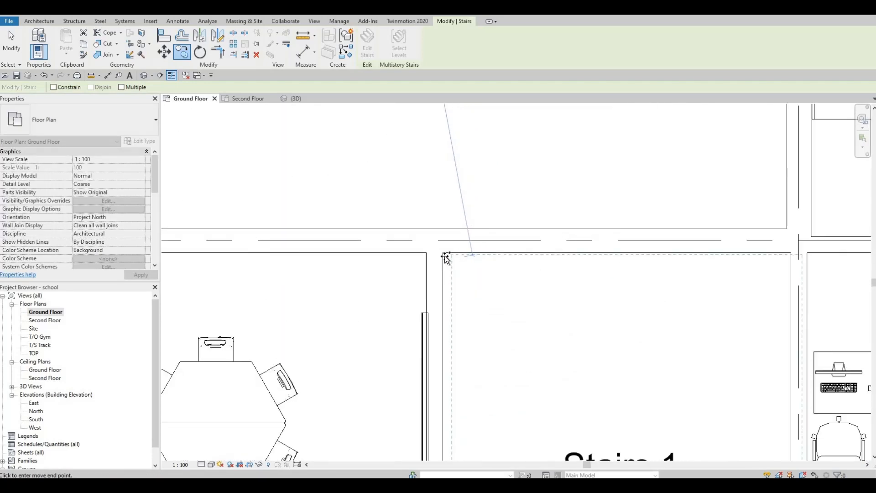
{"action": "left_click", "coordinate": [500, 292]}
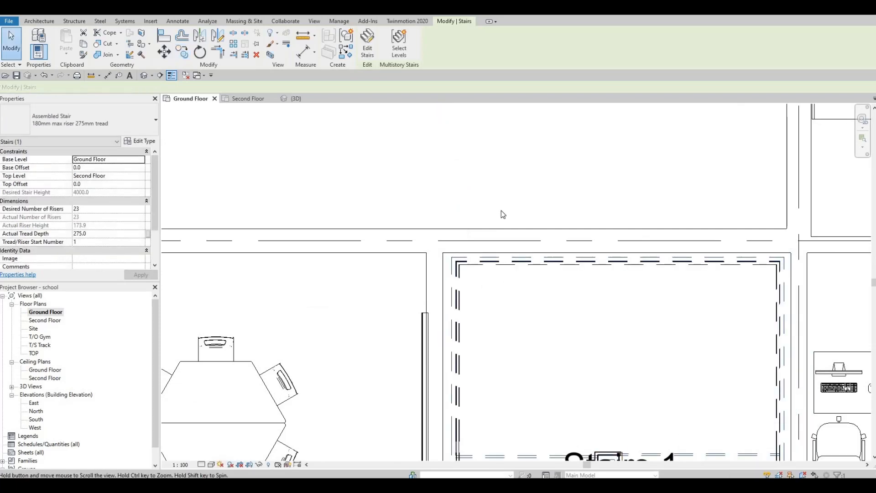
{"action": "scroll", "coordinate": [503, 297], "scroll_direction": "down", "scroll_amount": 4}
{"action": "key", "text": "Escape"}
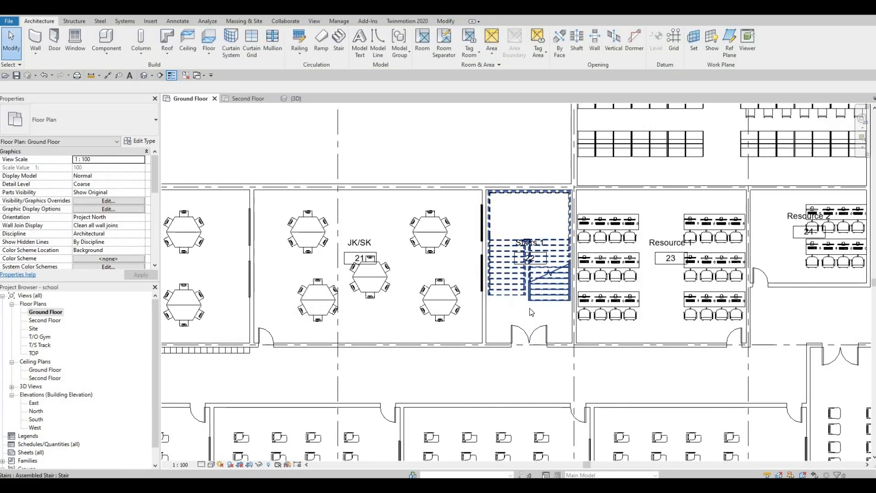
{"action": "middle_click_drag", "start_coordinate": [535, 319], "coordinate": [569, 438]}
{"action": "middle_click_drag", "start_coordinate": [502, 231], "coordinate": [524, 417]}
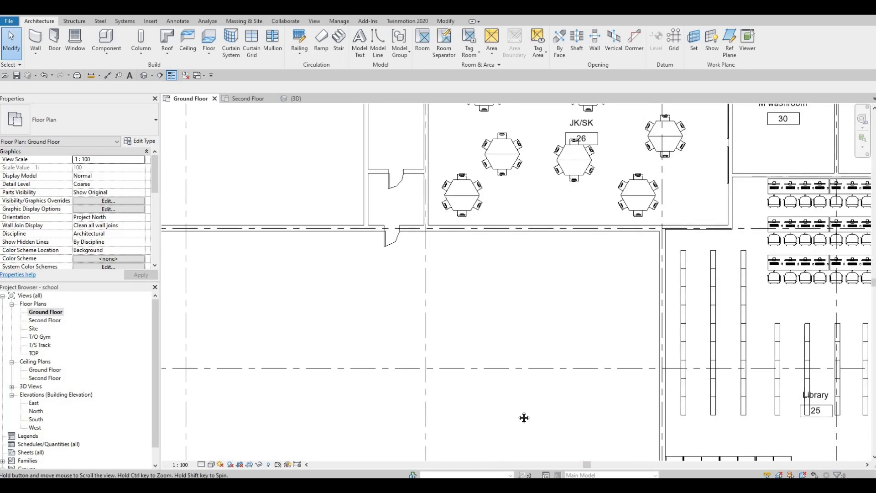
Step: Nudge the double-glass door below the Stairs 2 room slightly to the left
{"action": "middle_click_drag", "start_coordinate": [473, 196], "coordinate": [531, 438]}
{"action": "scroll", "coordinate": [533, 246], "scroll_direction": "down", "scroll_amount": 2}
{"action": "scroll", "coordinate": [533, 246], "scroll_direction": "up", "scroll_amount": 3}
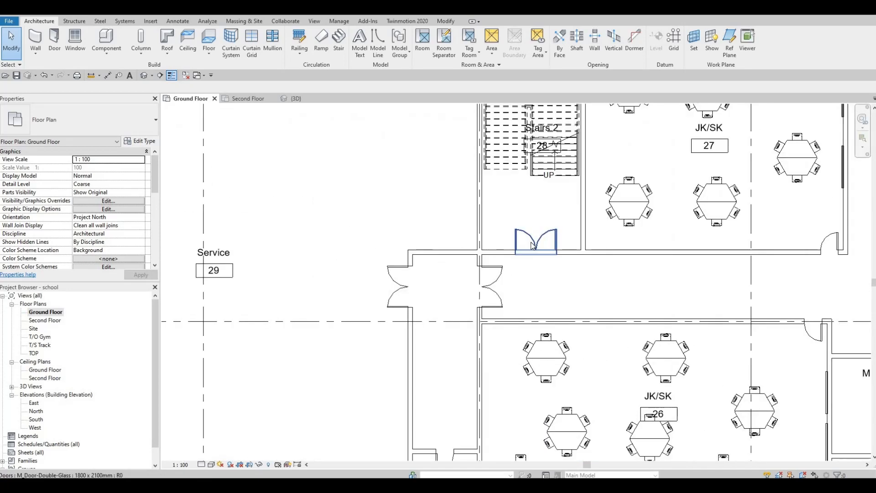
{"action": "left_click", "coordinate": [532, 245]}
{"action": "key", "text": "Left"}
{"action": "key", "text": "Left"}
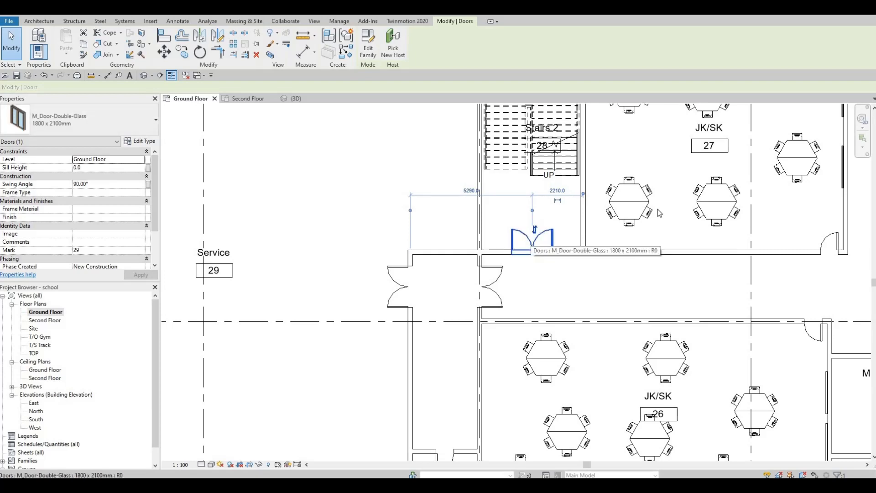
{"action": "key", "text": "Escape"}
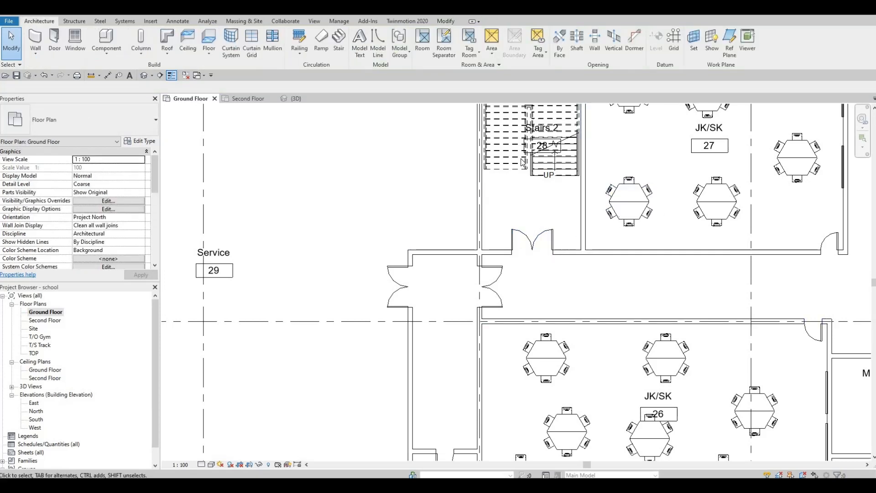
Step: Survey the ground floor plan for an open area in the corridor near the main entrance
{"action": "scroll", "coordinate": [553, 321], "scroll_direction": "down", "scroll_amount": 5}
{"action": "scroll", "coordinate": [577, 287], "scroll_direction": "down", "scroll_amount": 4}
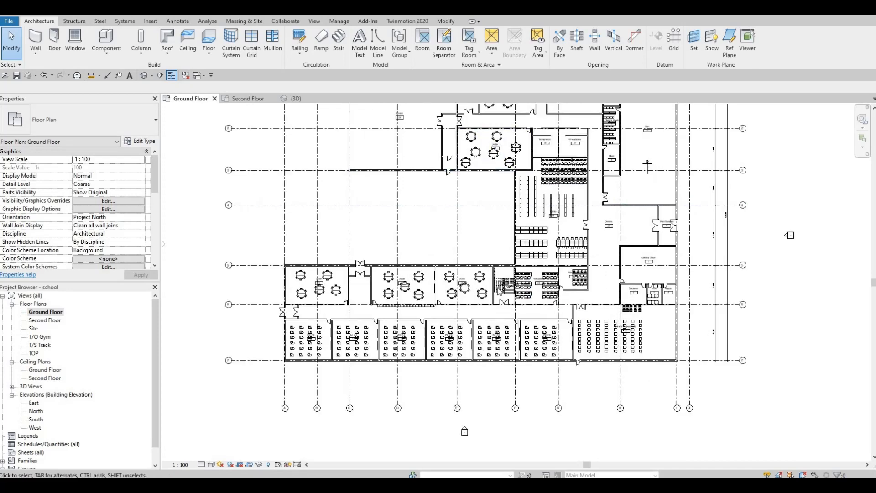
{"action": "scroll", "coordinate": [507, 292], "scroll_direction": "up", "scroll_amount": 3}
{"action": "scroll", "coordinate": [507, 292], "scroll_direction": "down", "scroll_amount": 4}
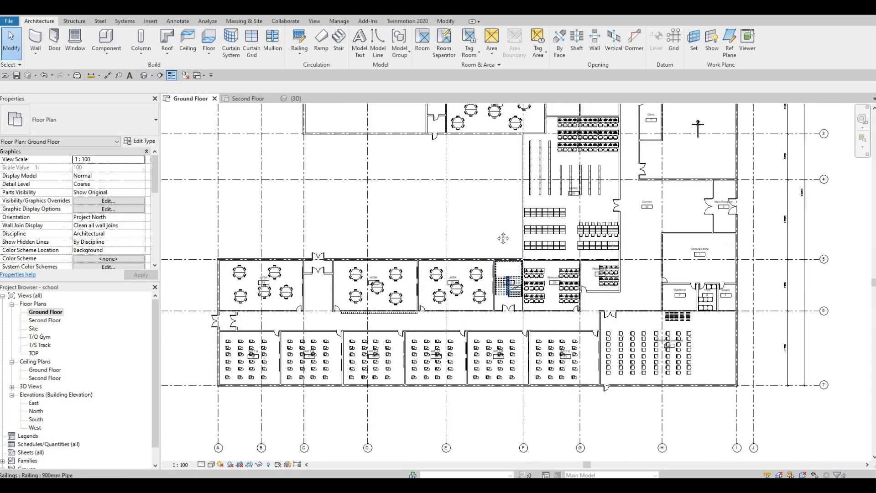
{"action": "middle_click_drag", "start_coordinate": [509, 221], "coordinate": [508, 224]}
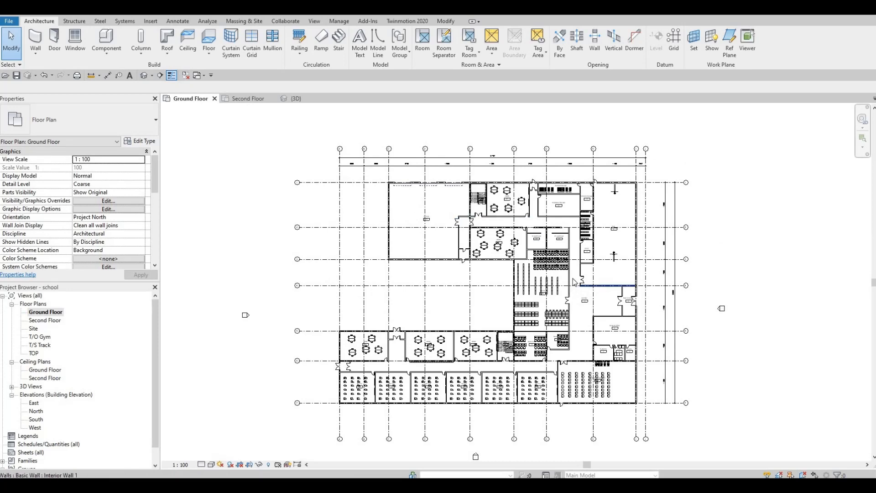
{"action": "middle_click_drag", "start_coordinate": [590, 288], "coordinate": [593, 322]}
{"action": "scroll", "coordinate": [594, 322], "scroll_direction": "up", "scroll_amount": 5}
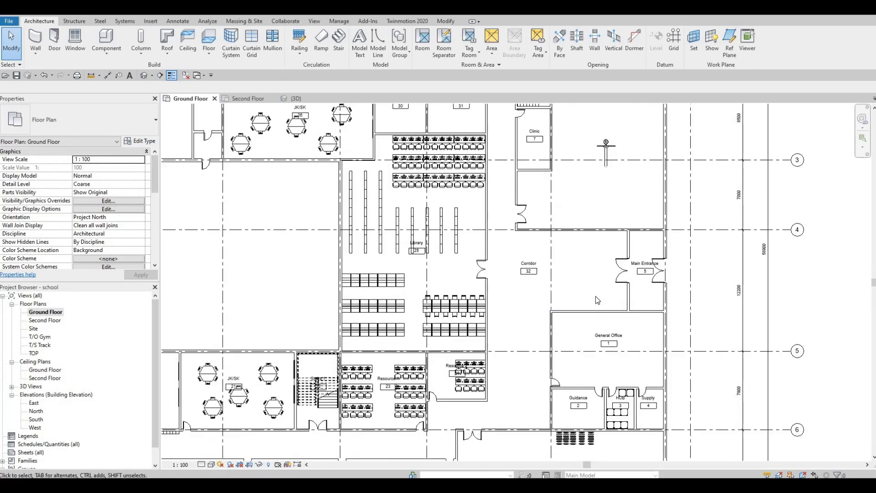
{"action": "middle_click_drag", "start_coordinate": [588, 289], "coordinate": [584, 269]}
{"action": "scroll", "coordinate": [584, 268], "scroll_direction": "up", "scroll_amount": 1}
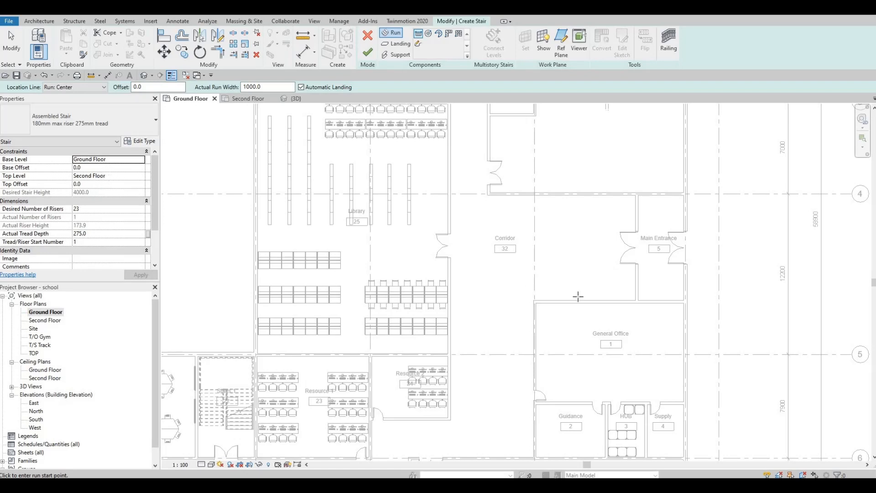
Step: Try sketching one straight run about 4125 mm long across the corridor, then undo it
{"action": "left_click", "coordinate": [601, 275]}
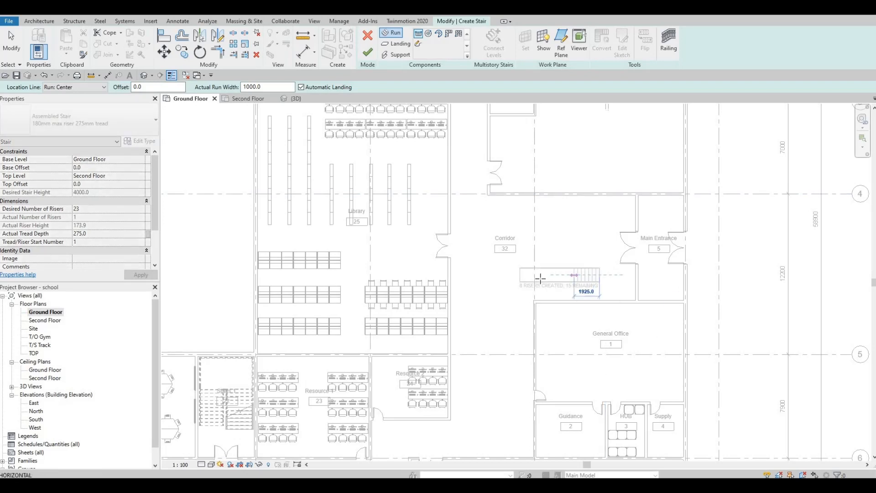
{"action": "left_click", "coordinate": [503, 275]}
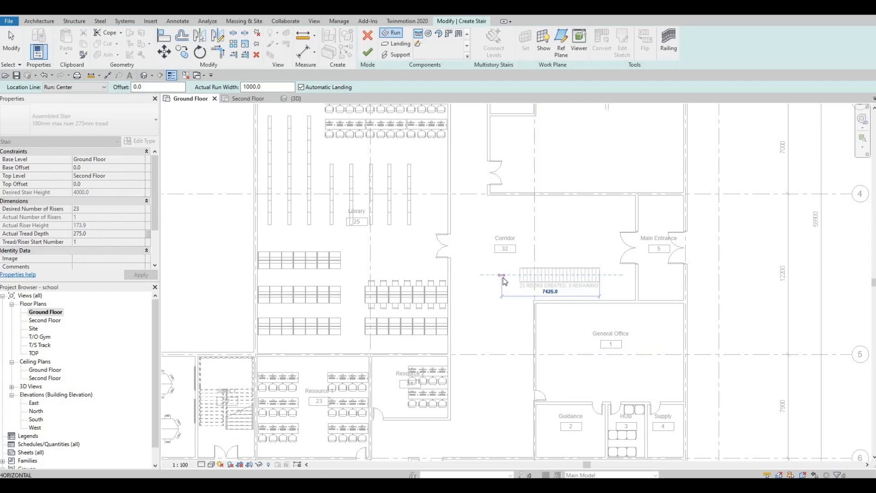
{"action": "key", "text": "Escape"}
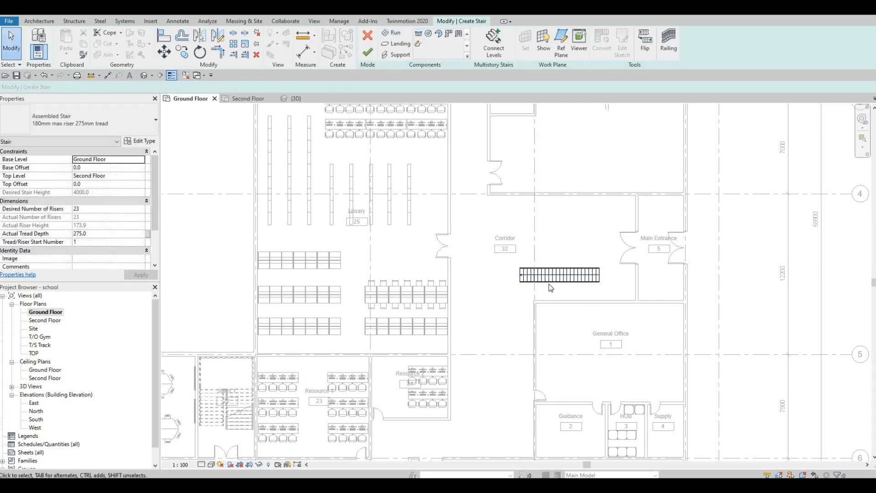
{"action": "scroll", "coordinate": [551, 288], "scroll_direction": "up", "scroll_amount": 4}
{"action": "left_click", "coordinate": [544, 255]}
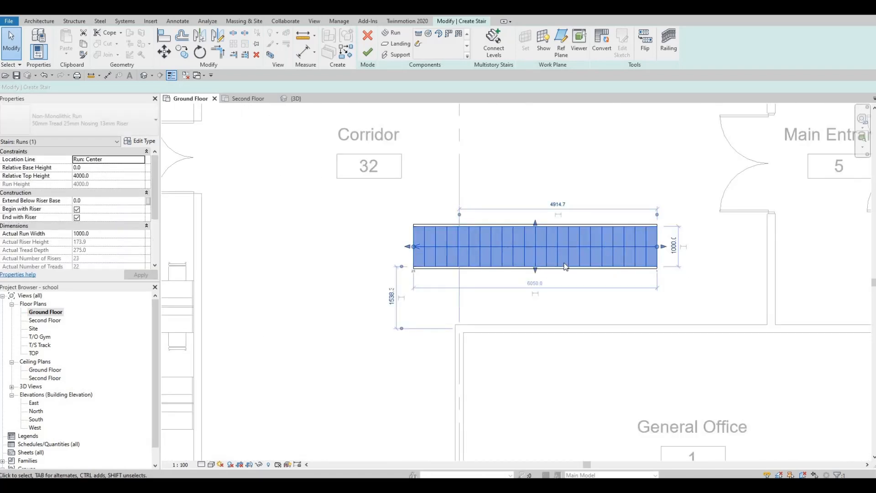
{"action": "scroll", "coordinate": [572, 288], "scroll_direction": "down", "scroll_amount": 4}
{"action": "key", "text": "ctrl+z"}
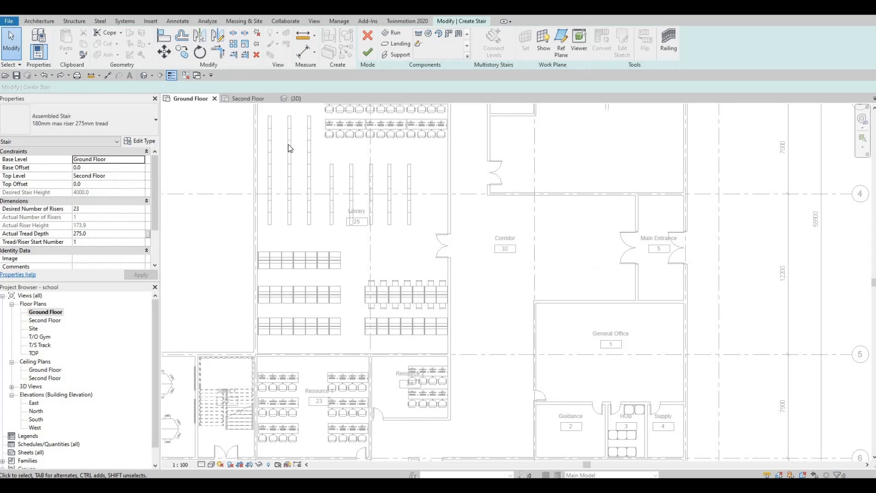
Step: Sketch a straight stair across the corridor as two westward runs, the first about 2750 mm, joined by a landing
{"action": "left_click", "coordinate": [393, 34]}
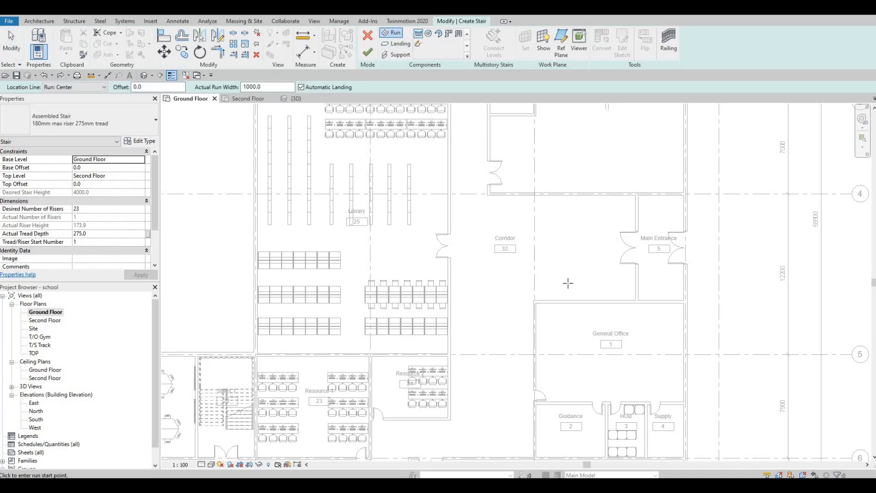
{"action": "left_click", "coordinate": [588, 278]}
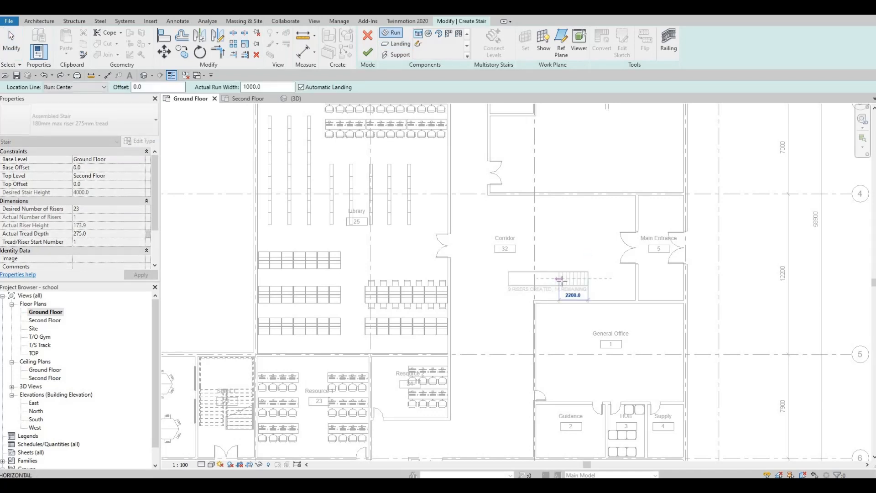
{"action": "scroll", "coordinate": [561, 280], "scroll_direction": "up", "scroll_amount": 5}
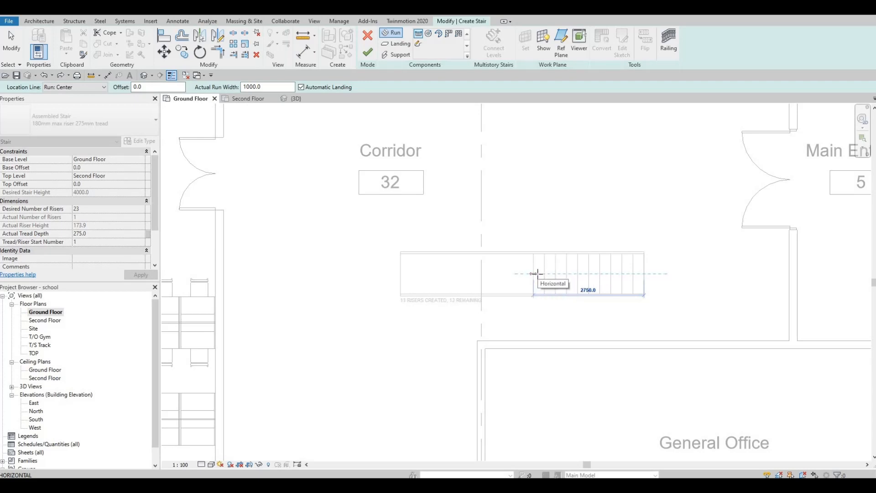
{"action": "left_click", "coordinate": [534, 274]}
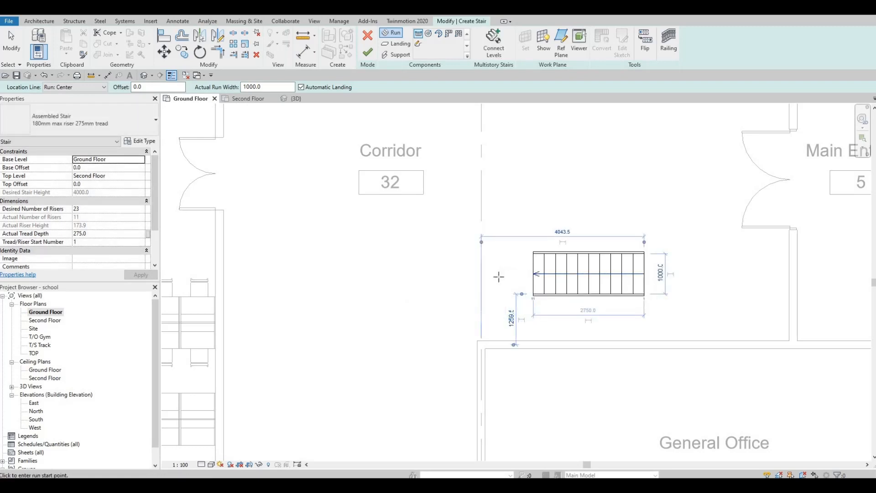
{"action": "left_click", "coordinate": [483, 275]}
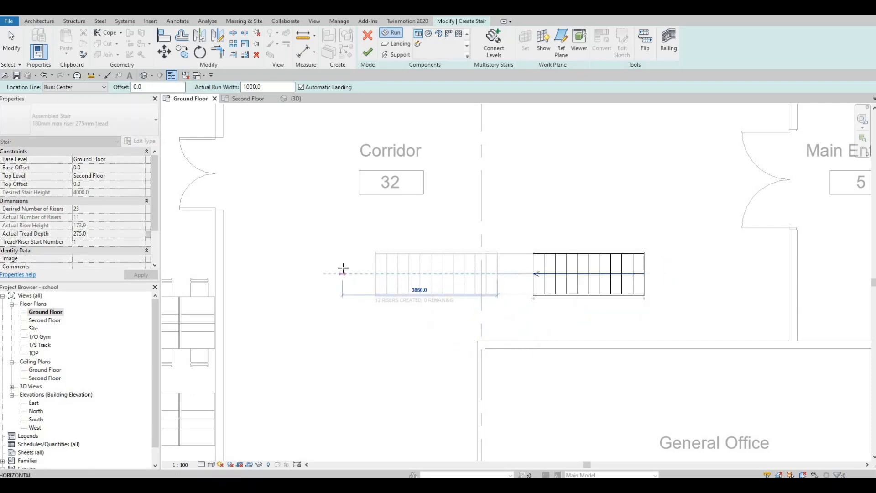
{"action": "key", "text": "Escape"}
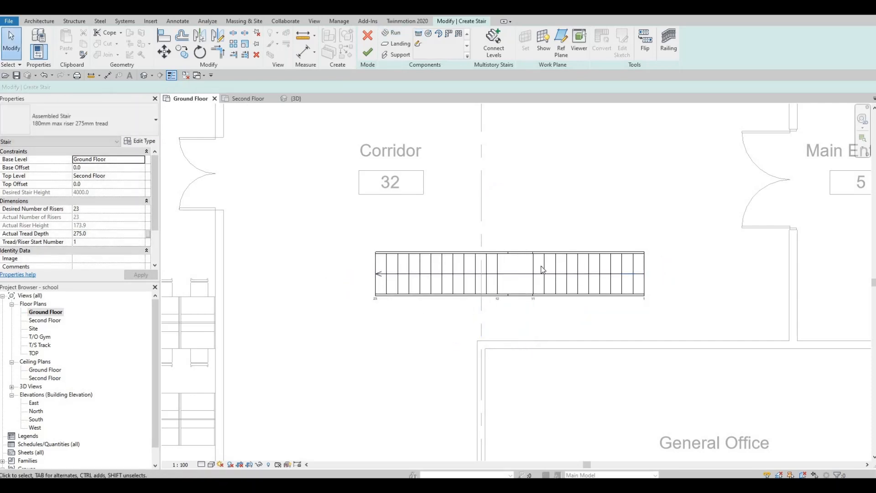
Step: Extend the landing's right edge to meet the start of the right run
{"action": "scroll", "coordinate": [542, 268], "scroll_direction": "up", "scroll_amount": 3}
{"action": "left_click", "coordinate": [519, 279]}
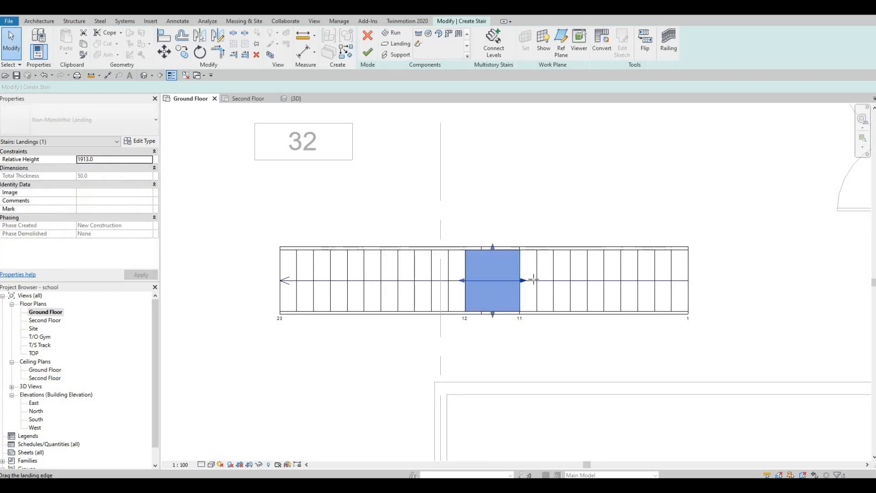
{"action": "left_click_drag", "start_coordinate": [522, 281], "coordinate": [533, 280]}
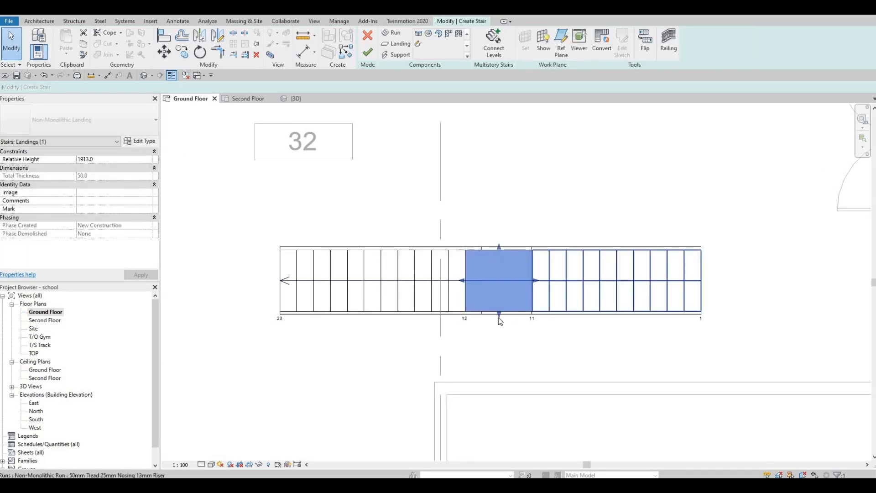
Step: Try stretching the landing downward, then undo the change
{"action": "left_click_drag", "start_coordinate": [502, 319], "coordinate": [513, 345]}
{"action": "key", "text": "ctrl+z"}
Step: Widen both runs downward at their lower edges to about 2100 mm
{"action": "left_click", "coordinate": [584, 308]}
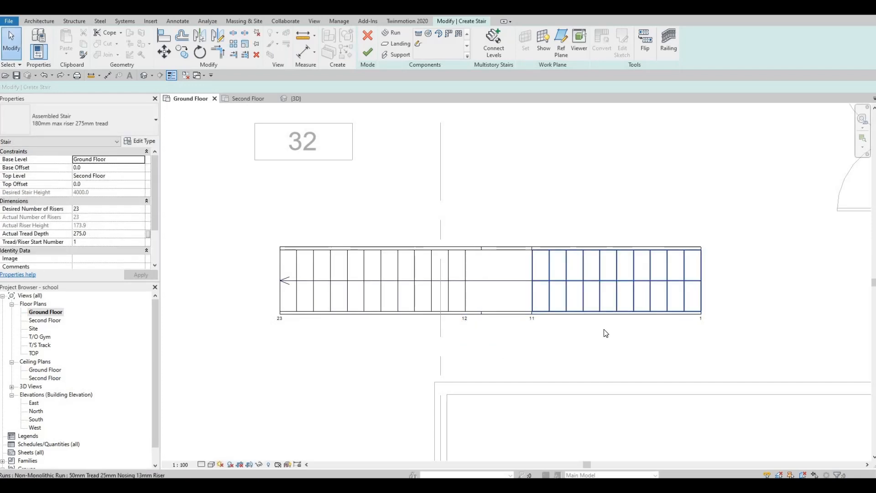
{"action": "left_click_drag", "start_coordinate": [619, 321], "coordinate": [616, 379]}
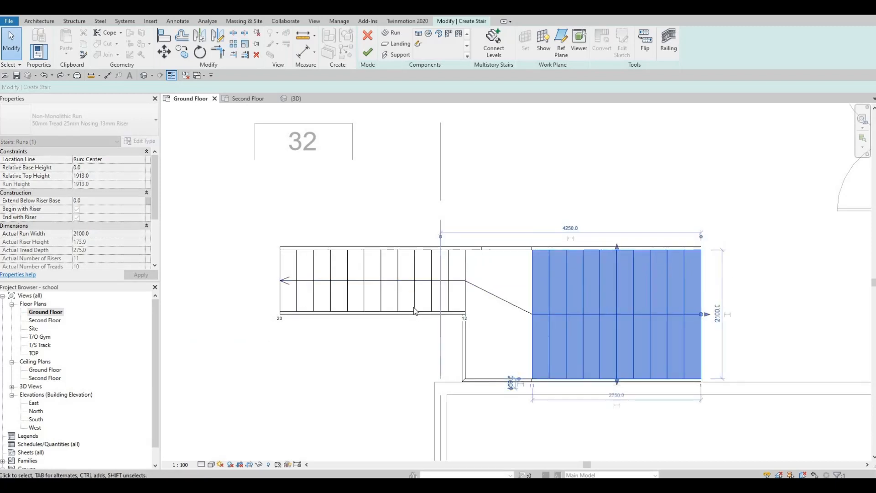
{"action": "left_click", "coordinate": [394, 306]}
{"action": "left_click_drag", "start_coordinate": [372, 315], "coordinate": [382, 379]}
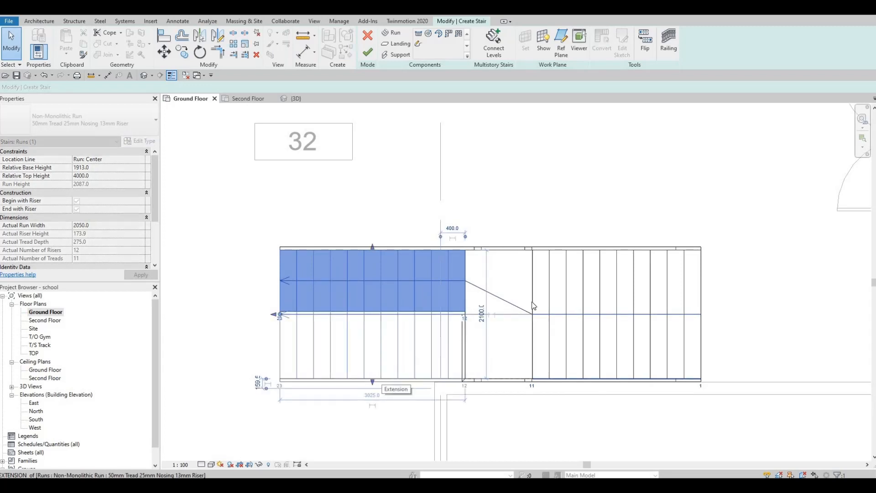
Step: Nudge the right run slightly upward and finish editing the stair
{"action": "scroll", "coordinate": [550, 299], "scroll_direction": "down", "scroll_amount": 4}
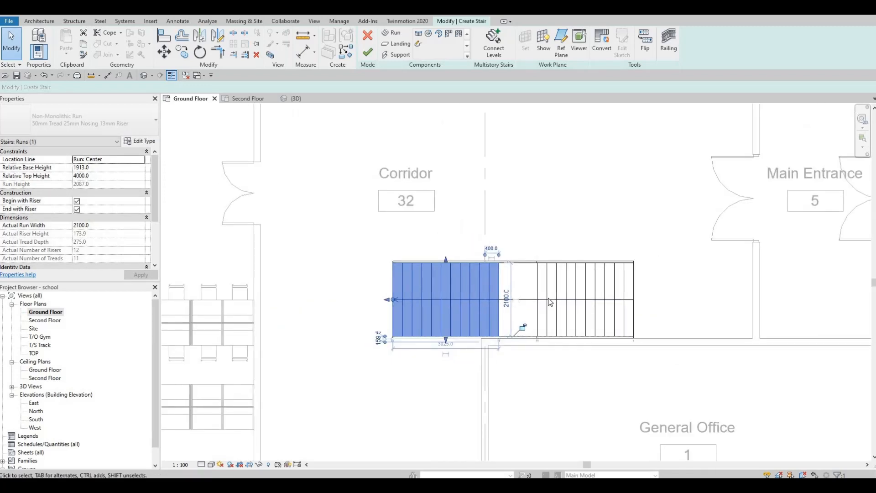
{"action": "left_click", "coordinate": [550, 296]}
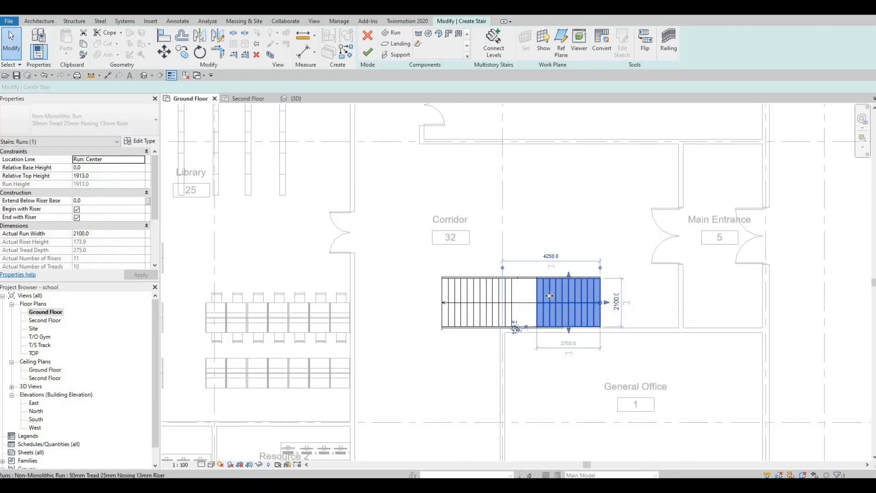
{"action": "key", "text": "Up"}
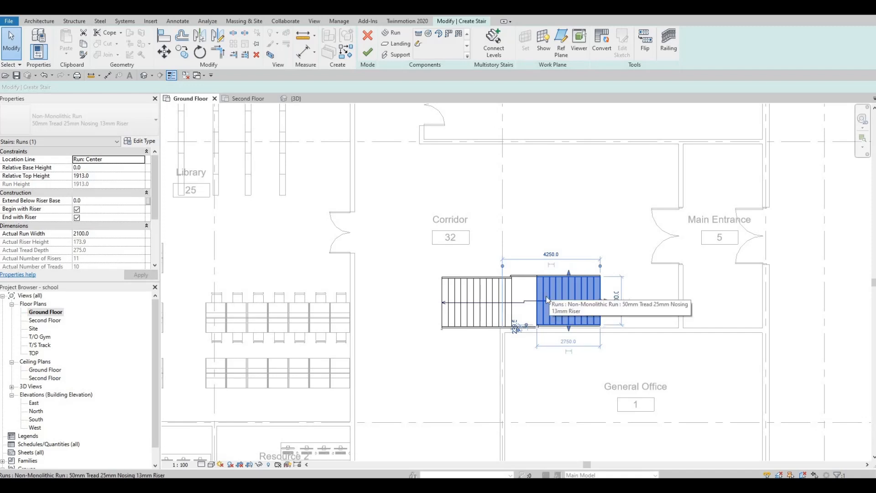
{"action": "key", "text": "Escape"}
{"action": "scroll", "coordinate": [548, 300], "scroll_direction": "up", "scroll_amount": 2}
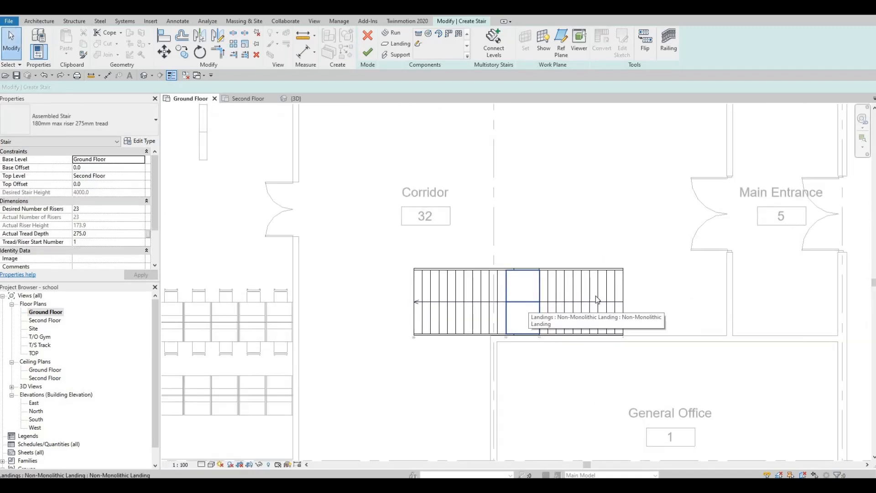
{"action": "left_click", "coordinate": [368, 53]}
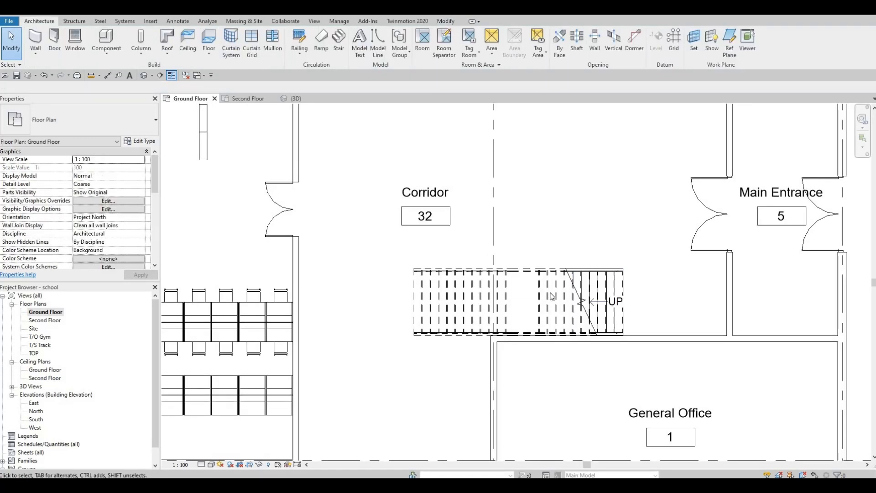
Step: Inspect the finished corridor stair up close
{"action": "left_click_drag", "start_coordinate": [546, 295], "coordinate": [544, 296]}
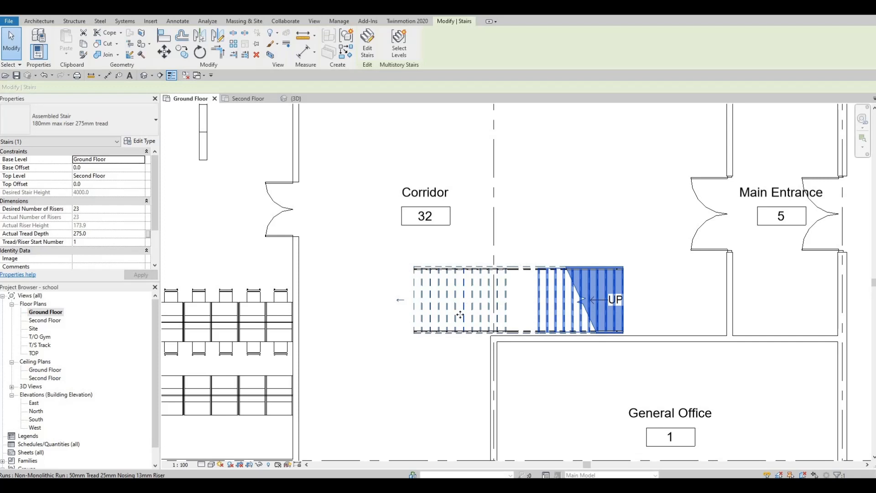
{"action": "scroll", "coordinate": [461, 315], "scroll_direction": "up", "scroll_amount": 2}
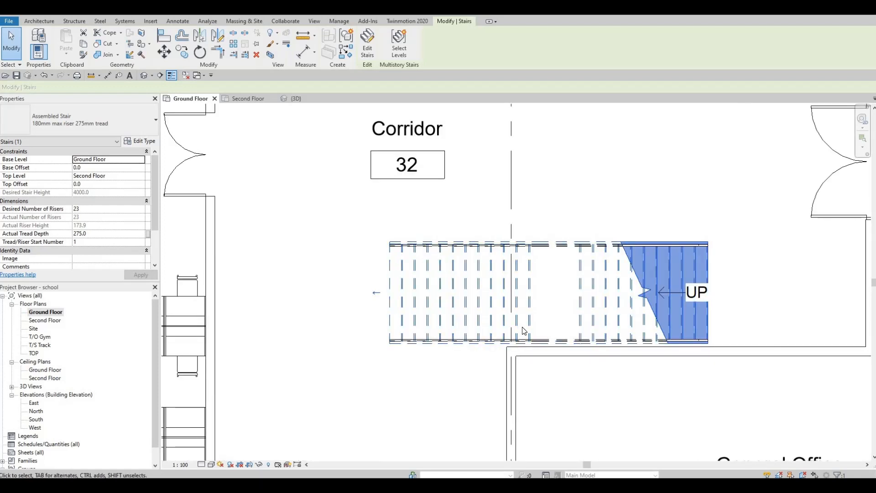
{"action": "scroll", "coordinate": [672, 354], "scroll_direction": "up", "scroll_amount": 3}
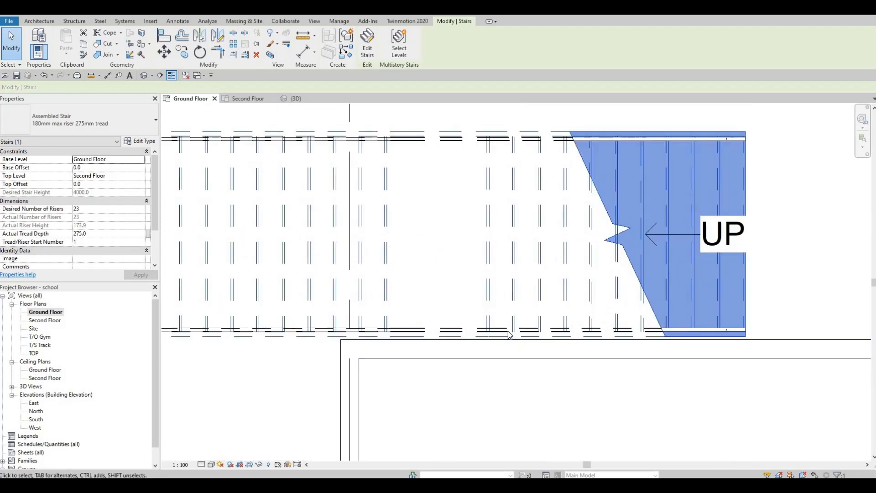
{"action": "key", "text": "Escape"}
{"action": "scroll", "coordinate": [507, 336], "scroll_direction": "down", "scroll_amount": 5}
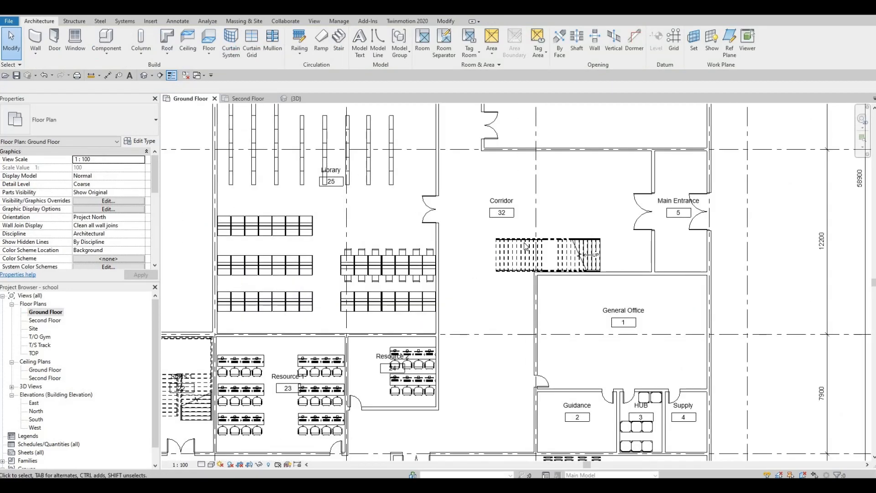
{"action": "middle_click_drag", "start_coordinate": [525, 247], "coordinate": [466, 215]}
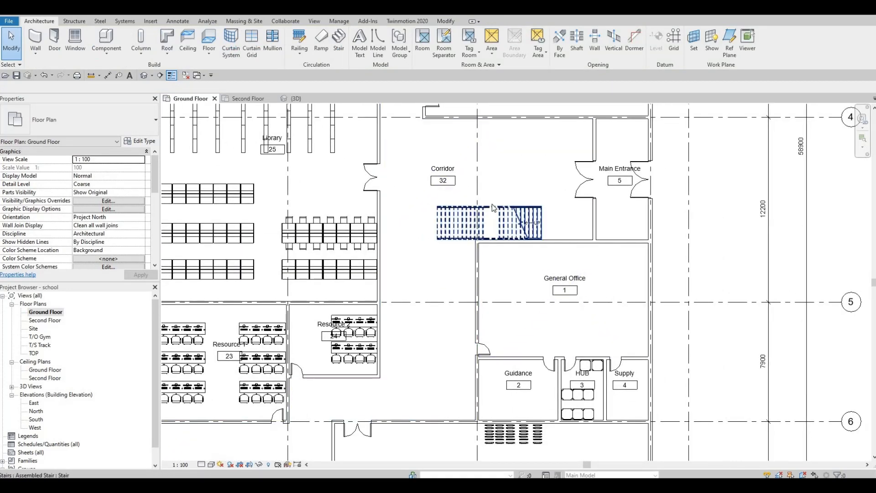
{"action": "scroll", "coordinate": [457, 149], "scroll_direction": "up", "scroll_amount": 3}
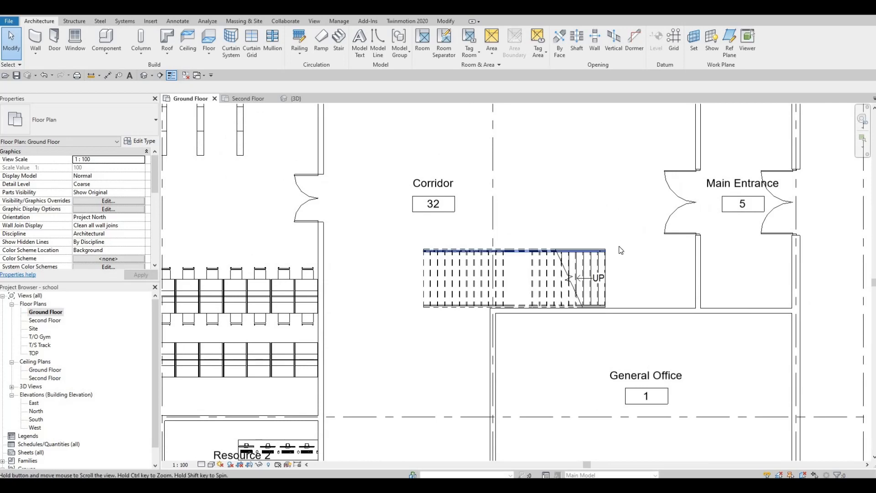
{"action": "middle_click_drag", "start_coordinate": [533, 283], "coordinate": [542, 311]}
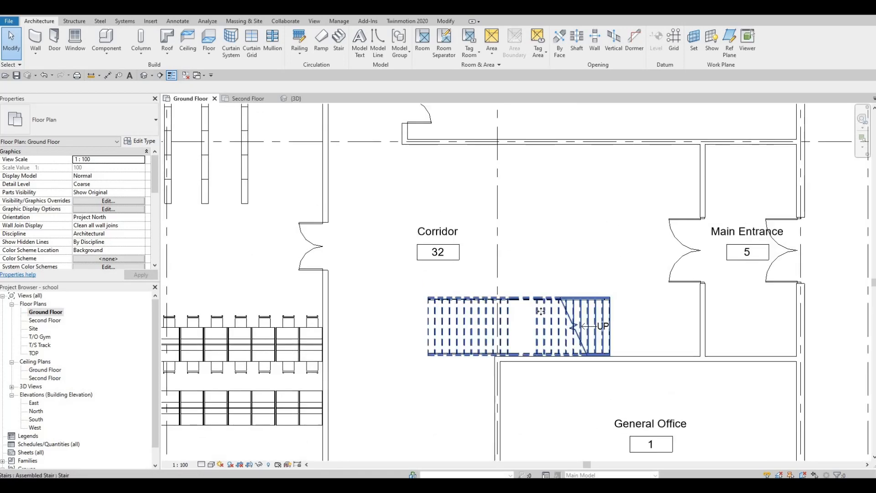
Step: Reopen the corridor stair for editing and widen the right run upward to about 2540 mm
{"action": "left_click", "coordinate": [543, 315]}
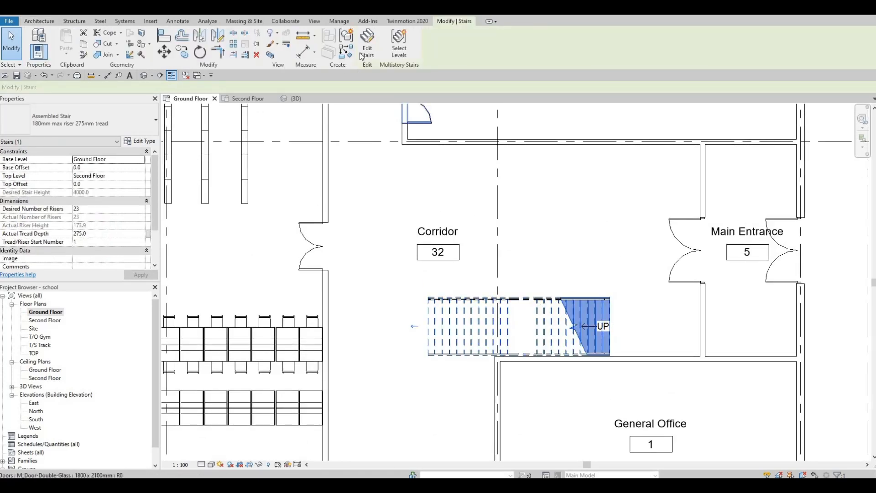
{"action": "left_click", "coordinate": [368, 43]}
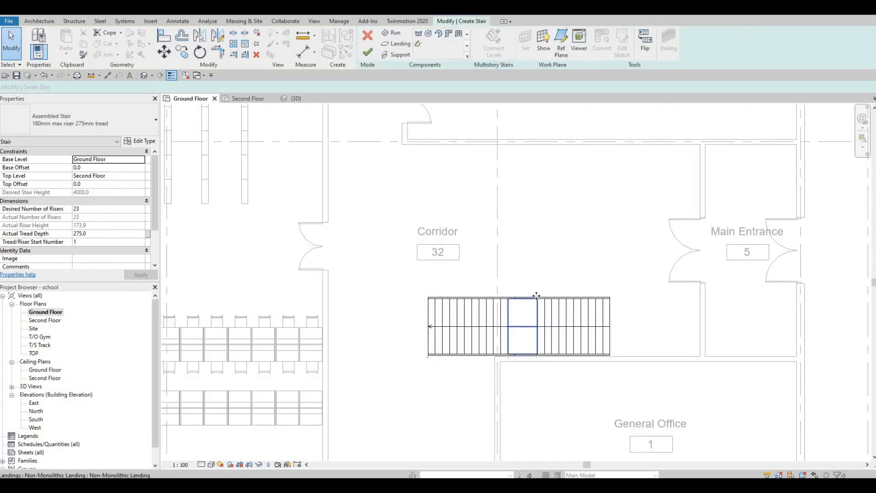
{"action": "left_click", "coordinate": [534, 297]}
{"action": "left_click", "coordinate": [576, 299]}
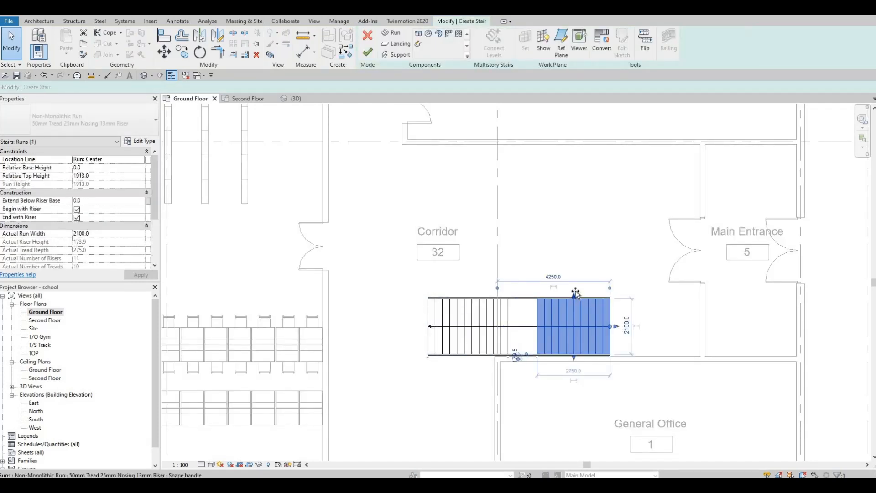
{"action": "left_click_drag", "start_coordinate": [577, 289], "coordinate": [578, 289]}
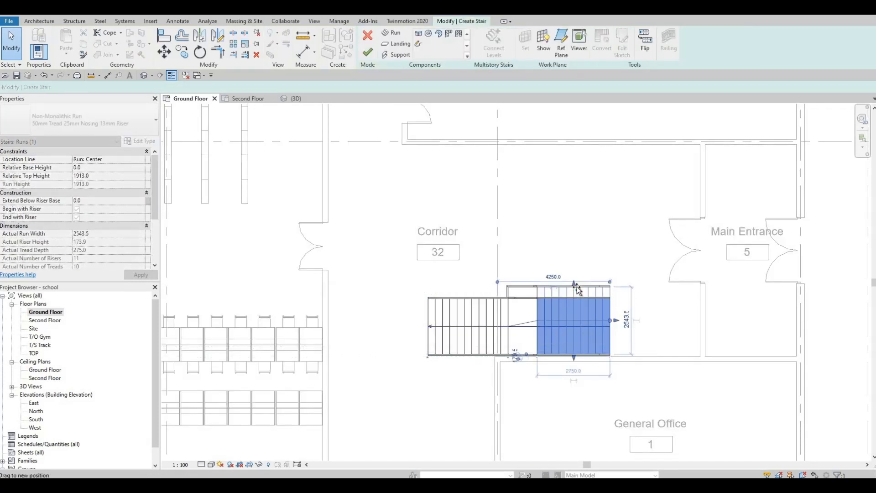
Step: Extend the left run and the landing upward to line up with the widened right run
{"action": "left_click", "coordinate": [482, 314]}
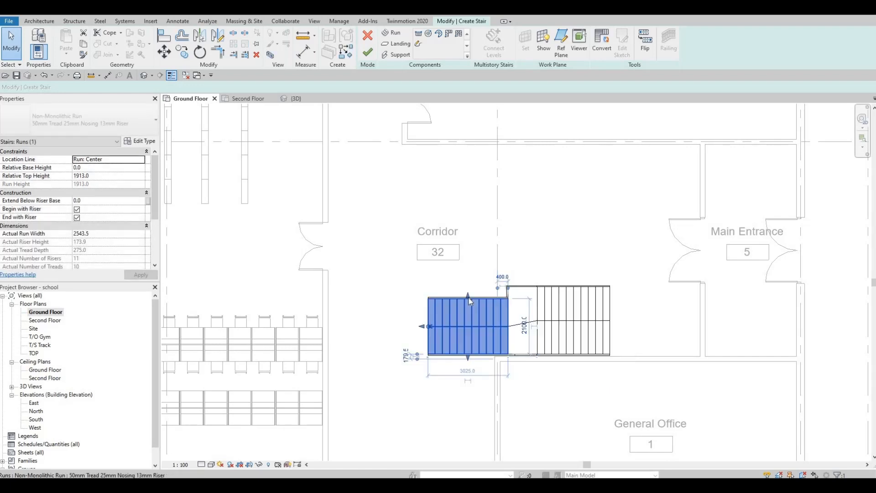
{"action": "left_click_drag", "start_coordinate": [469, 293], "coordinate": [561, 322]}
{"action": "left_click", "coordinate": [546, 318]}
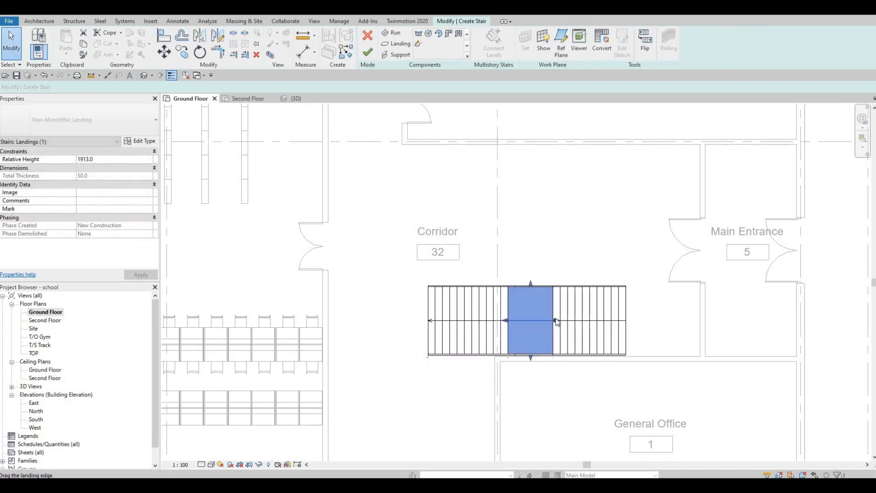
{"action": "left_click", "coordinate": [686, 235]}
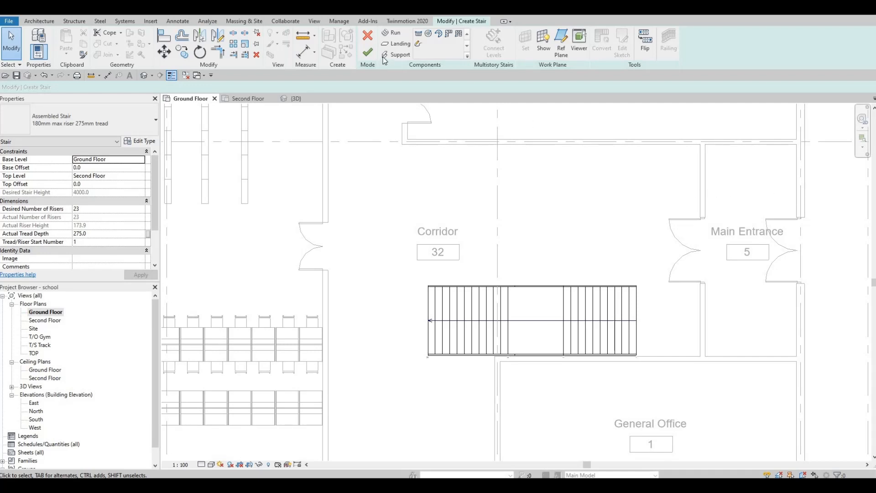
Step: Widen both runs further upward to about 2930 mm and finish editing the stair
{"action": "left_click", "coordinate": [504, 302]}
{"action": "left_click_drag", "start_coordinate": [471, 285], "coordinate": [472, 279]}
{"action": "left_click_drag", "start_coordinate": [542, 283], "coordinate": [542, 282]}
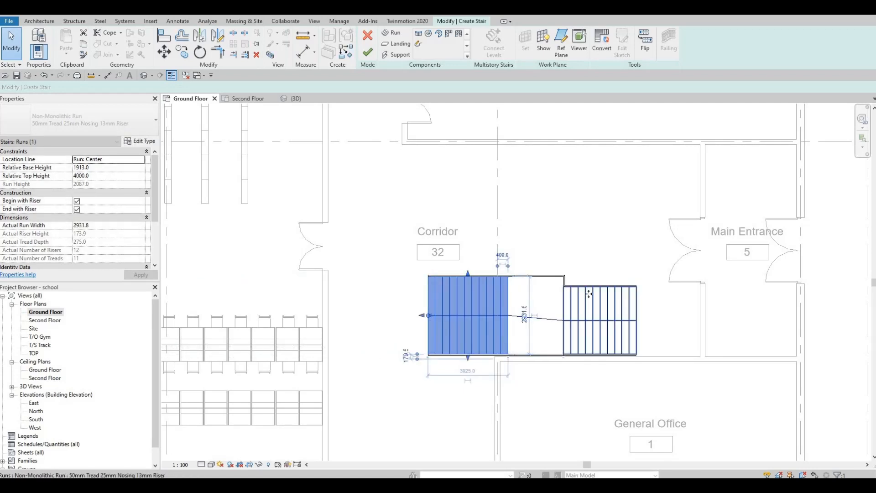
{"action": "left_click", "coordinate": [601, 287]}
{"action": "left_click_drag", "start_coordinate": [604, 277], "coordinate": [602, 270]}
{"action": "key", "text": "Escape"}
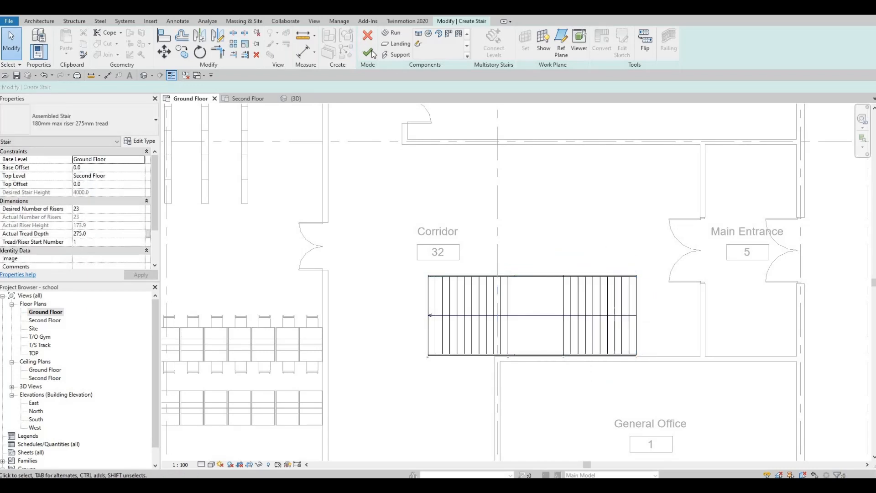
{"action": "left_click", "coordinate": [371, 51]}
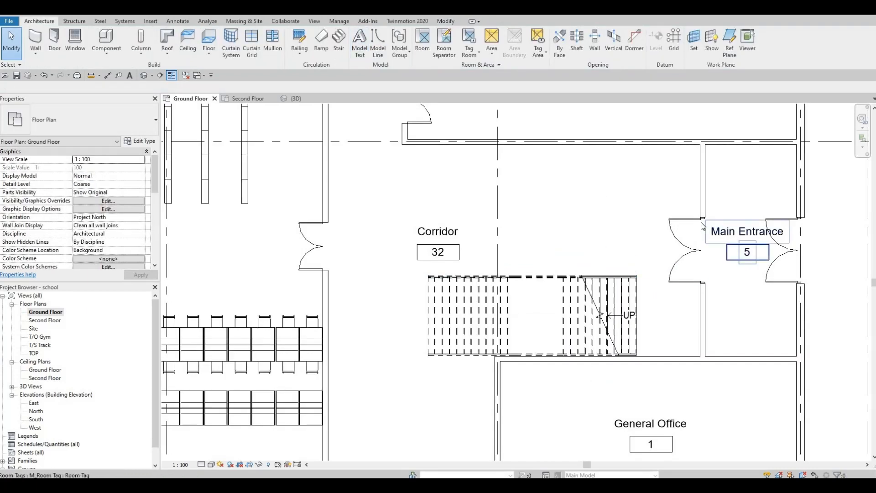
Step: Select both Main Entrance doors and nudge them upward together
{"action": "left_click", "coordinate": [702, 222]}
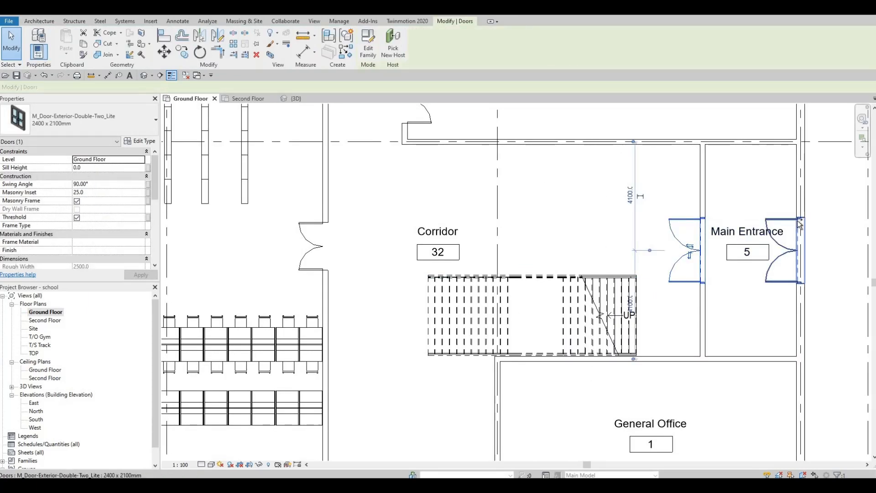
{"action": "left_click", "coordinate": [797, 222], "text": "ctrl"}
{"action": "key", "text": "Up"}
{"action": "key", "text": "Up"}
{"action": "key", "text": "Up"}
{"action": "key", "text": "Up"}
{"action": "key", "text": "Up"}
{"action": "key", "text": "Up"}
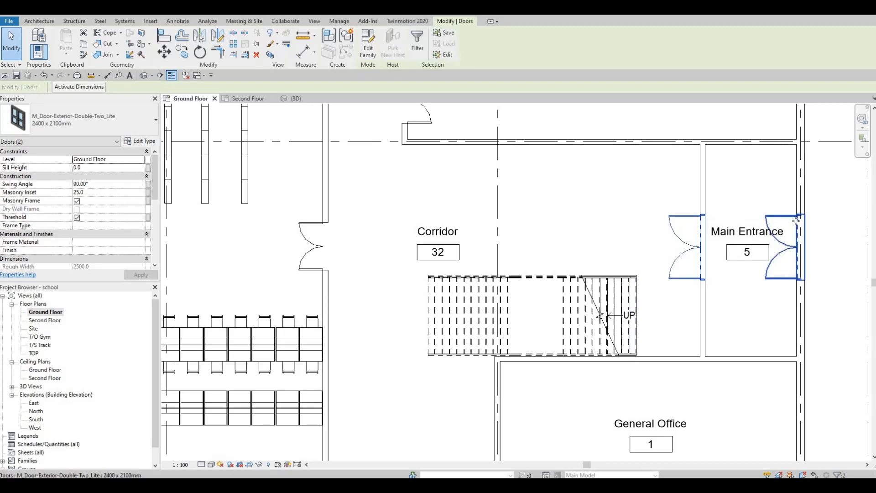
{"action": "key", "text": "Up"}
{"action": "key", "text": "Up"}
{"action": "key", "text": "Up"}
{"action": "key", "text": "Up"}
{"action": "key", "text": "Up"}
{"action": "key", "text": "Up"}
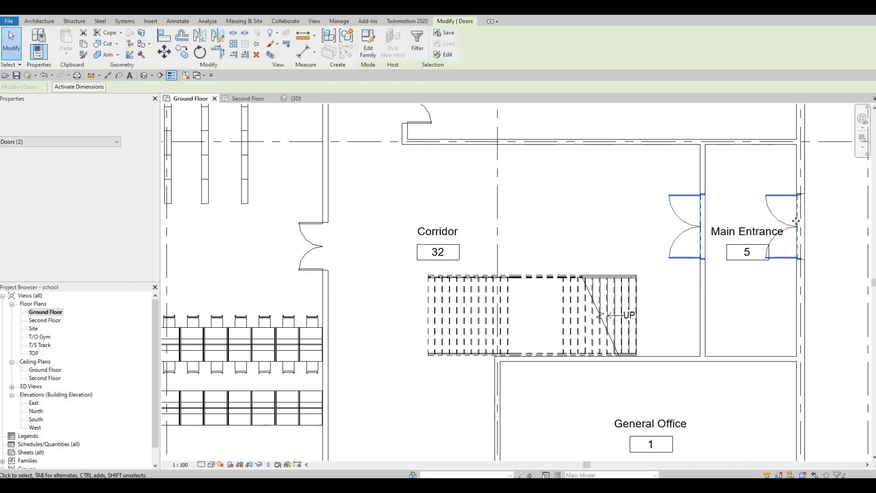
{"action": "key", "text": "Up"}
{"action": "key", "text": "Up"}
{"action": "key", "text": "Up"}
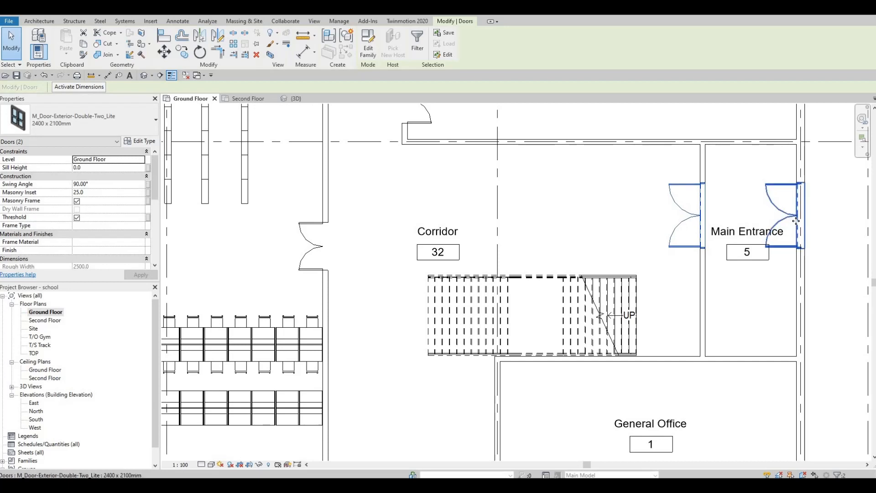
{"action": "left_click", "coordinate": [671, 294]}
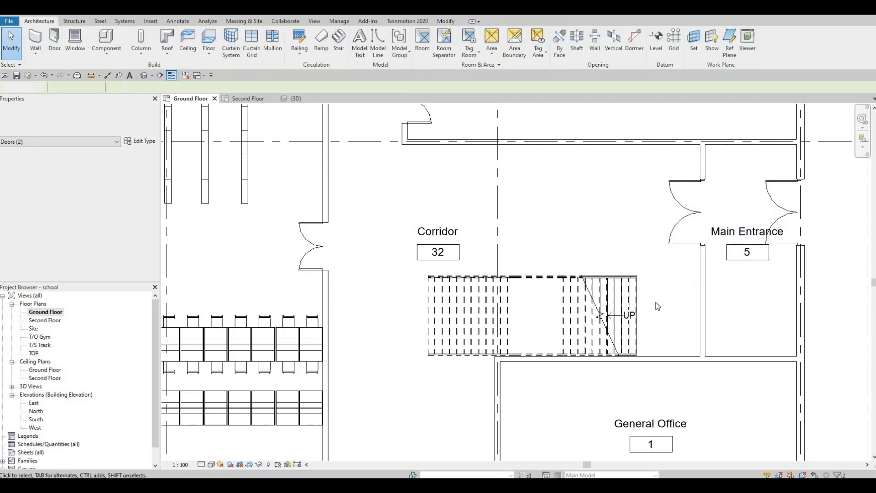
Step: Select the corridor stair and nudge it slightly to the left
{"action": "double_click", "coordinate": [566, 308]}
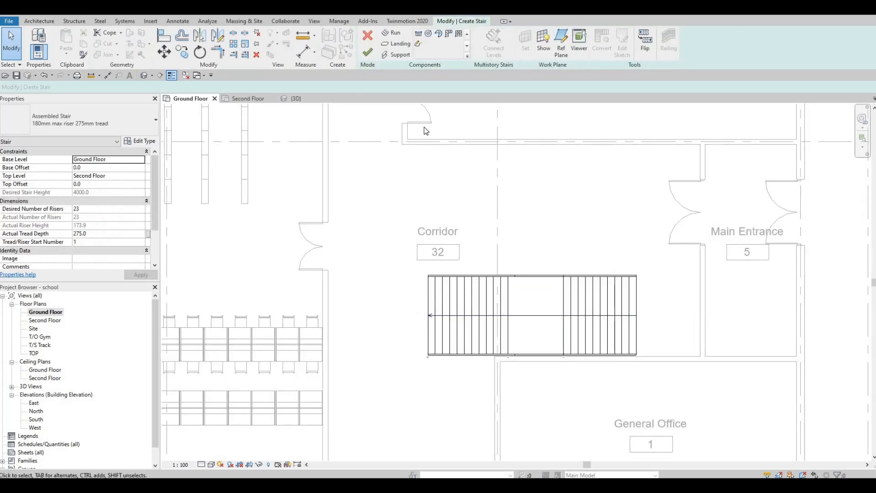
{"action": "left_click", "coordinate": [367, 51]}
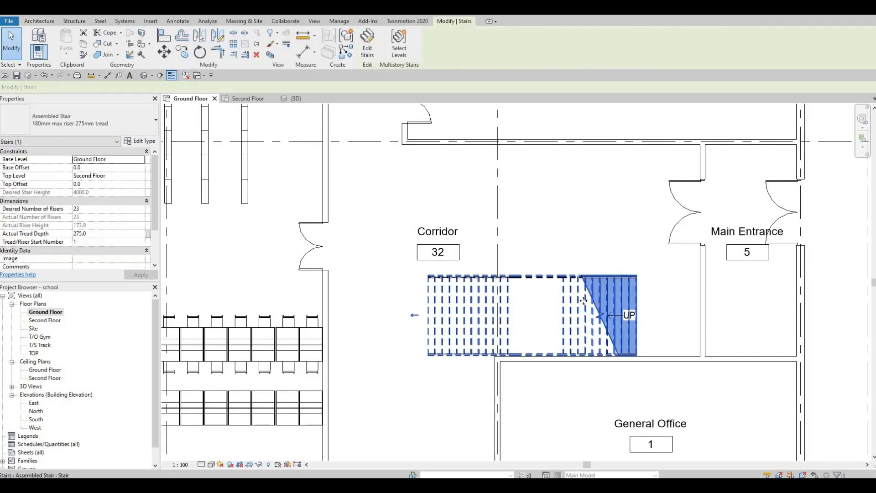
{"action": "key", "text": "Left"}
{"action": "key", "text": "Left"}
{"action": "key", "text": "Left"}
{"action": "key", "text": "Left"}
{"action": "key", "text": "Left"}
{"action": "key", "text": "Left"}
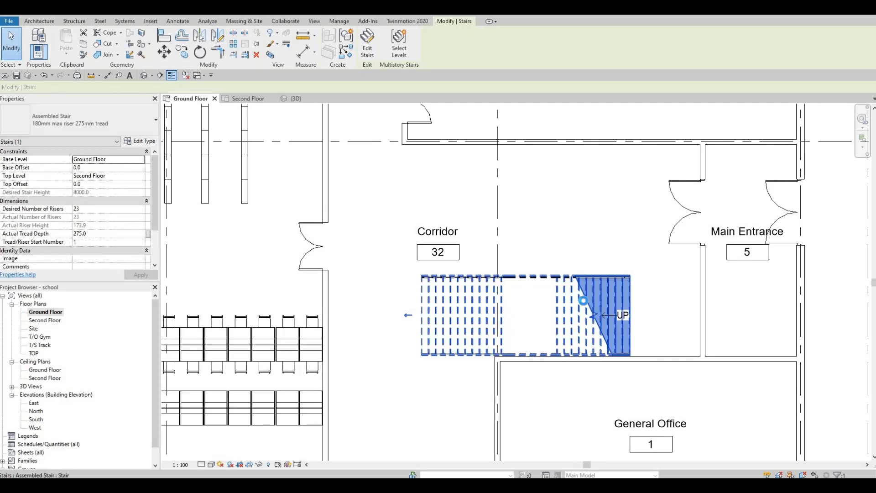
{"action": "key", "text": "Left"}
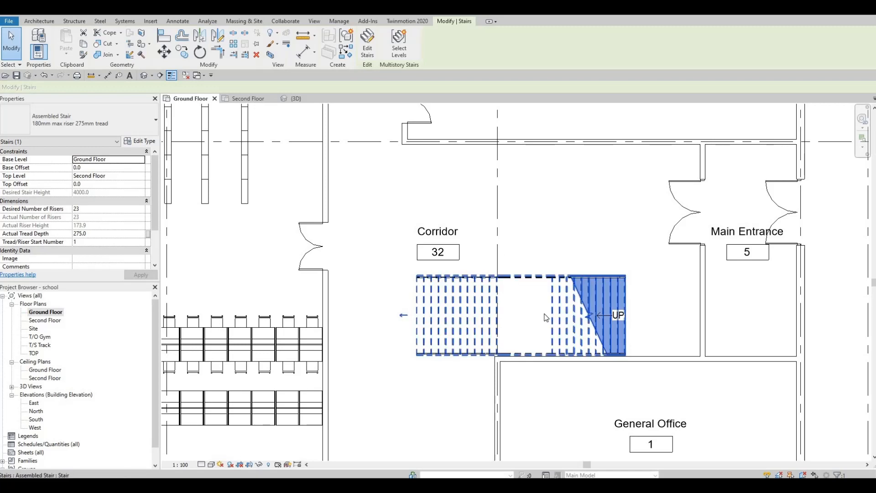
Step: Start a floor on the ground floor plan and duplicate the floor type as Floor 1
{"action": "middle_click_drag", "start_coordinate": [470, 384], "coordinate": [524, 311]}
{"action": "scroll", "coordinate": [494, 306], "scroll_direction": "down", "scroll_amount": 1}
{"action": "left_click", "coordinate": [494, 306]}
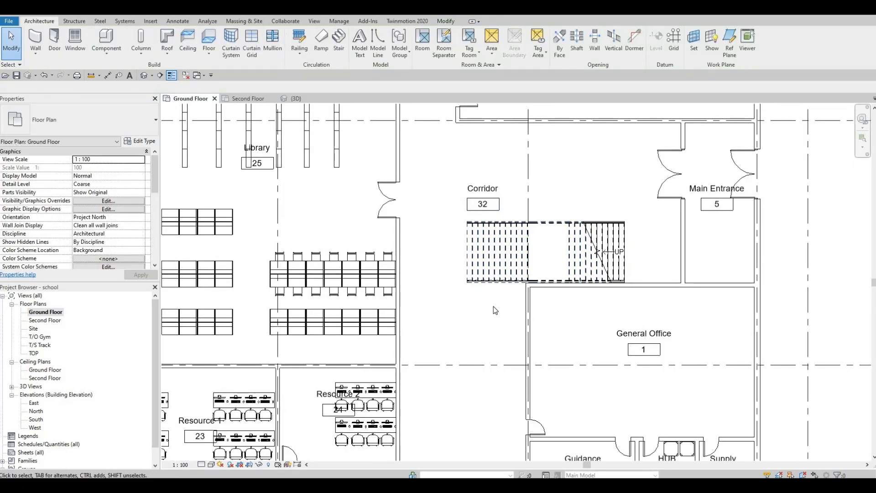
{"action": "scroll", "coordinate": [494, 306], "scroll_direction": "down", "scroll_amount": 1}
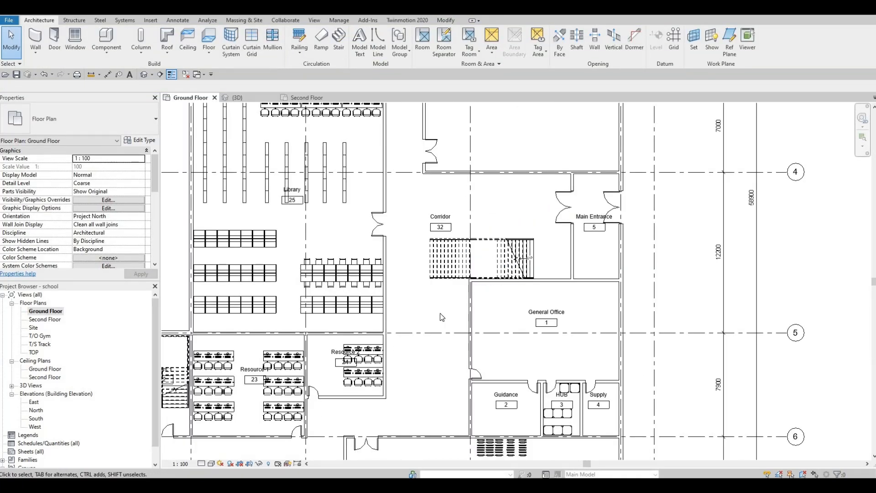
{"action": "scroll", "coordinate": [441, 317], "scroll_direction": "down", "scroll_amount": 3}
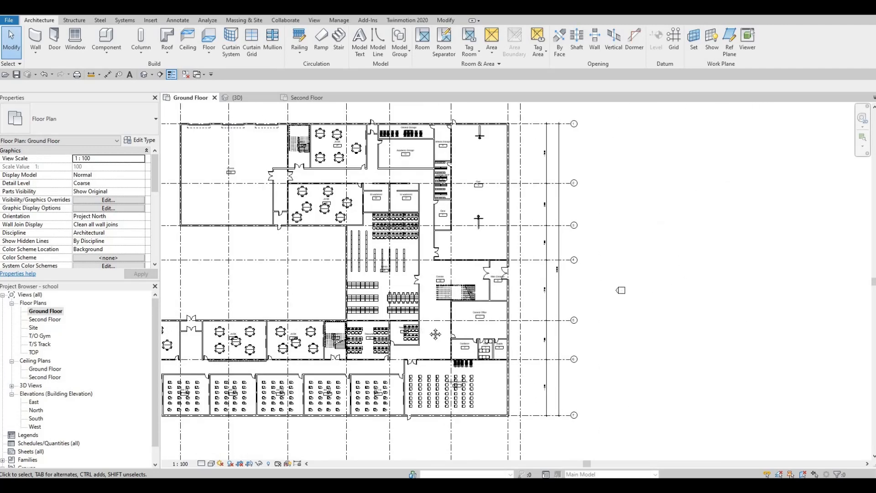
{"action": "middle_click_drag", "start_coordinate": [435, 334], "coordinate": [458, 336]}
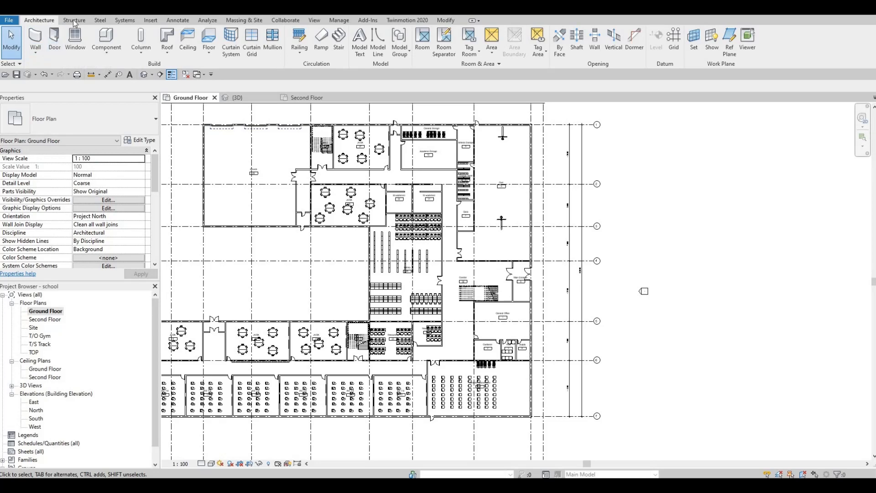
{"action": "left_click", "coordinate": [212, 39]}
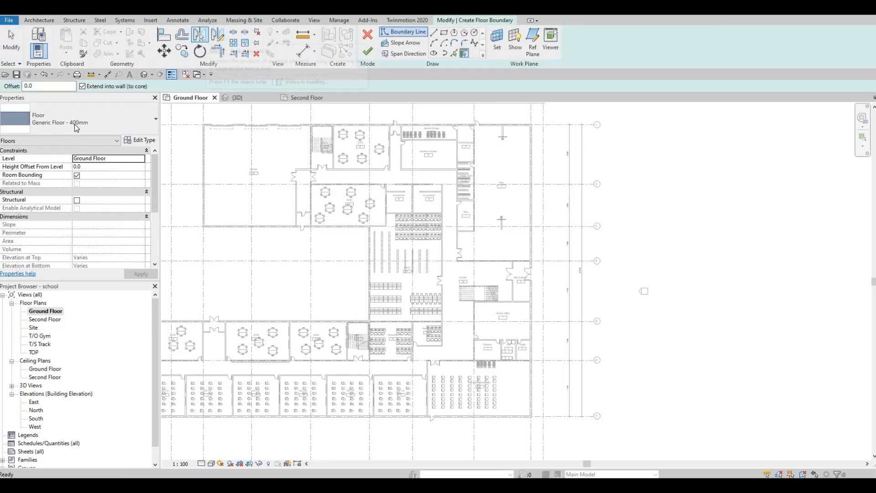
{"action": "left_click", "coordinate": [139, 142]}
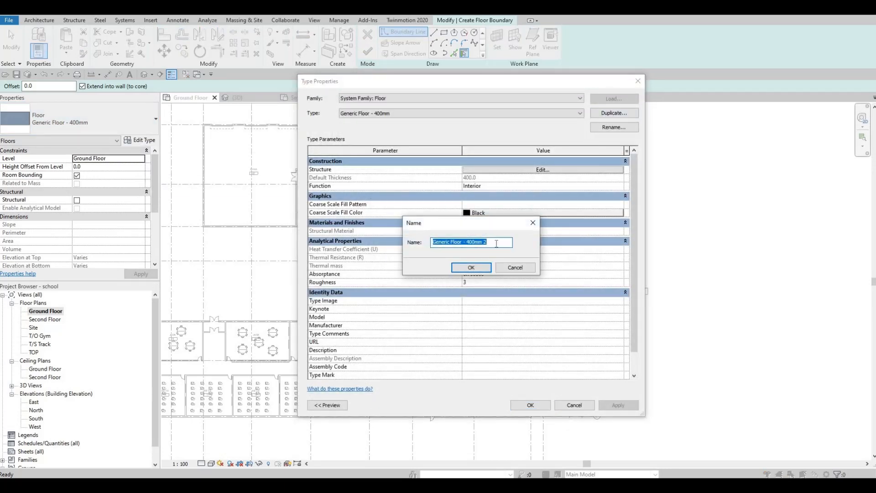
{"action": "type", "text": "Floor 1"}
{"action": "key", "text": "Return"}
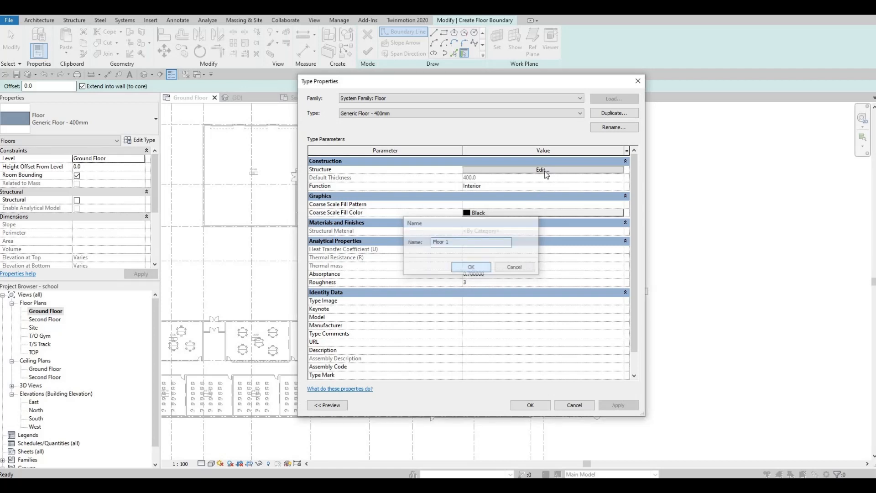
Step: Set the floor type's structure layer thickness to 200 mm
{"action": "left_click", "coordinate": [540, 170]}
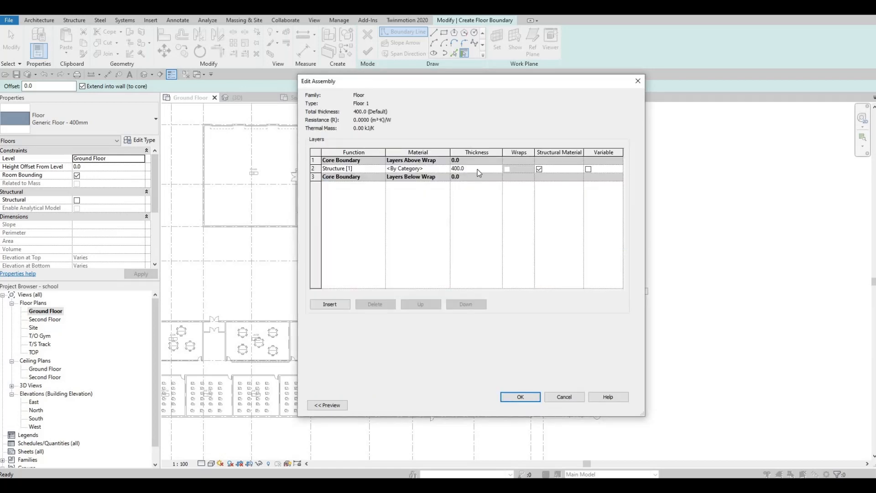
{"action": "left_click", "coordinate": [479, 169]}
{"action": "type", "text": "200"}
Step: Assign Concrete, Lightweight as the structure layer material and confirm the Floor 1 type
{"action": "left_click", "coordinate": [448, 168]}
{"action": "left_click", "coordinate": [447, 169]}
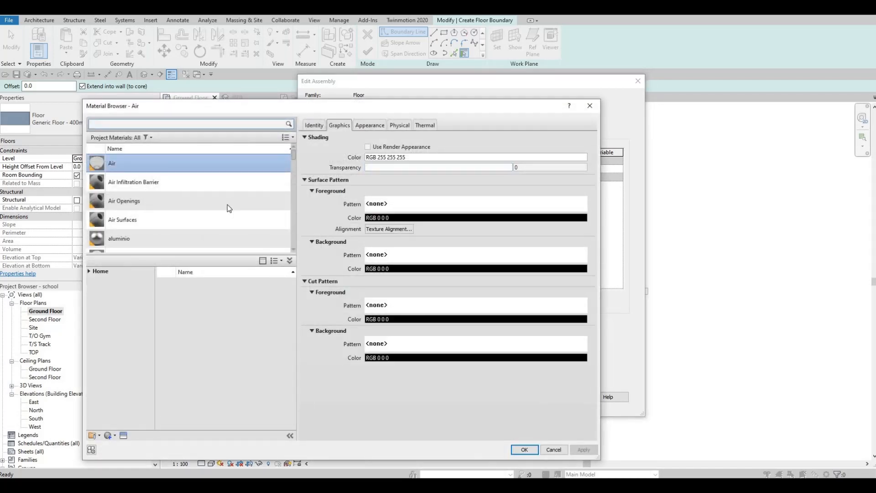
{"action": "scroll", "coordinate": [176, 223], "scroll_direction": "down", "scroll_amount": 3}
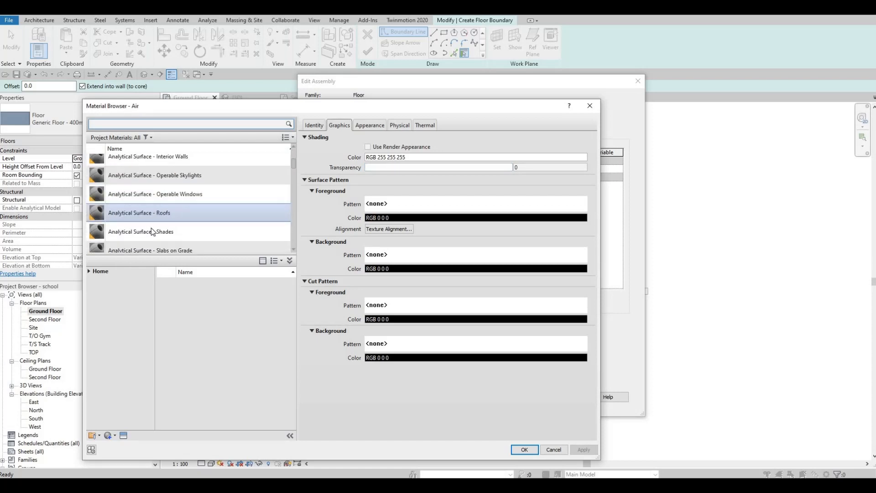
{"action": "scroll", "coordinate": [152, 229], "scroll_direction": "down", "scroll_amount": 10}
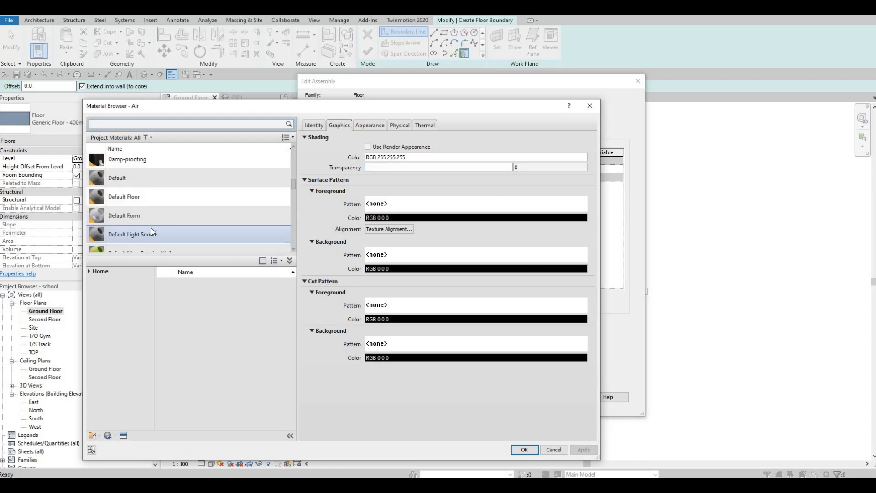
{"action": "scroll", "coordinate": [151, 228], "scroll_direction": "up", "scroll_amount": 3}
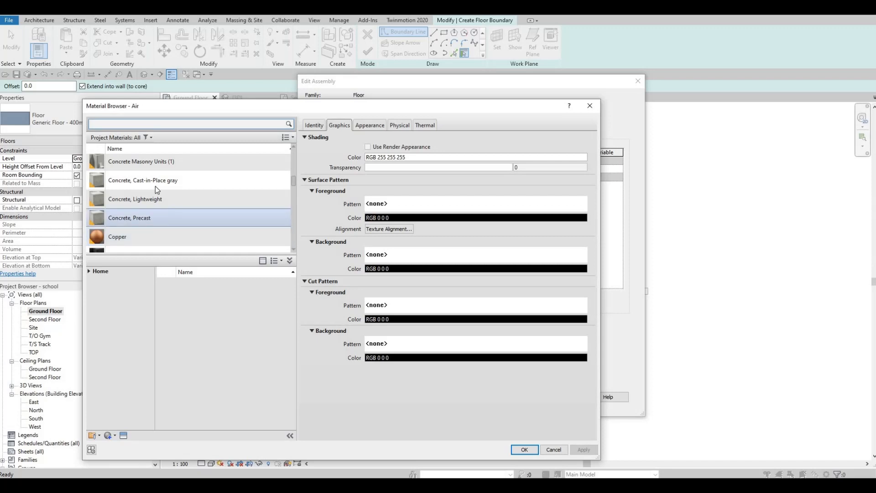
{"action": "left_click", "coordinate": [150, 199]}
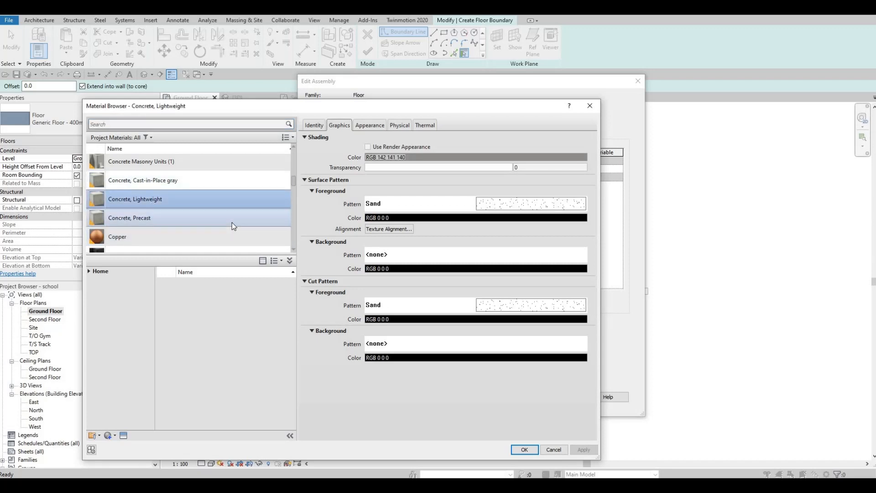
{"action": "left_click", "coordinate": [524, 450]}
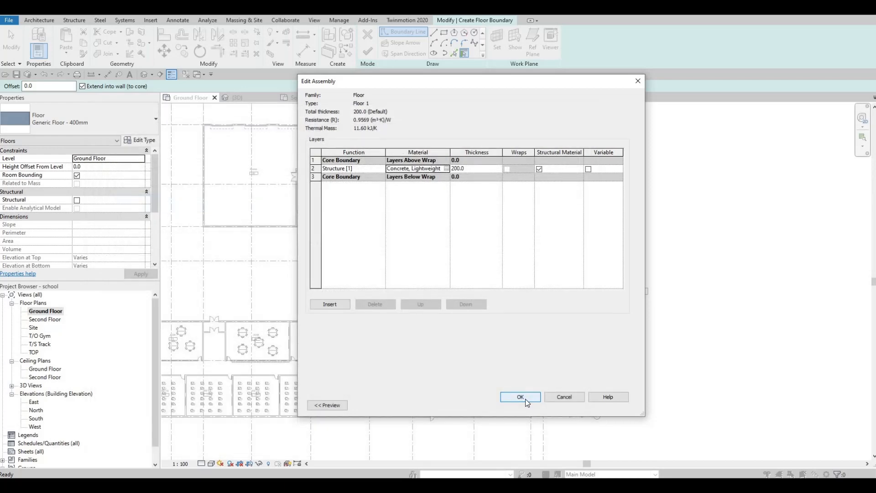
{"action": "left_click", "coordinate": [521, 397]}
{"action": "left_click", "coordinate": [531, 405]}
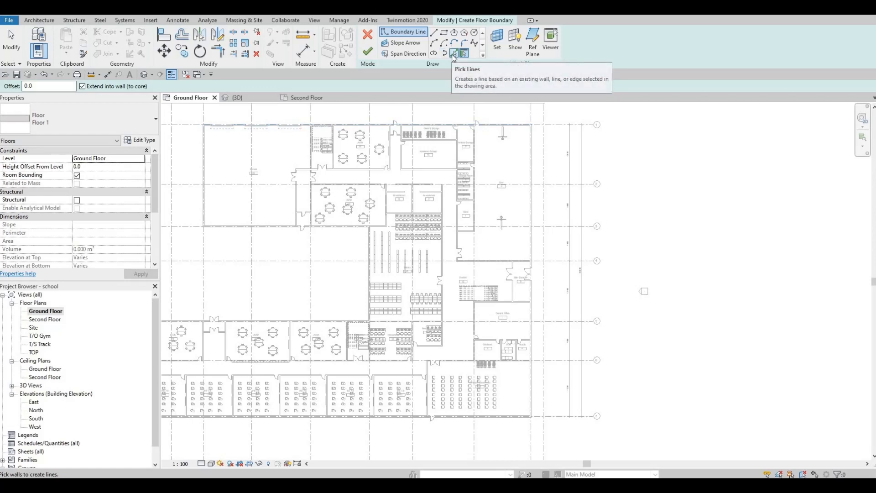
{"action": "scroll", "coordinate": [352, 127], "scroll_direction": "up", "scroll_amount": 4}
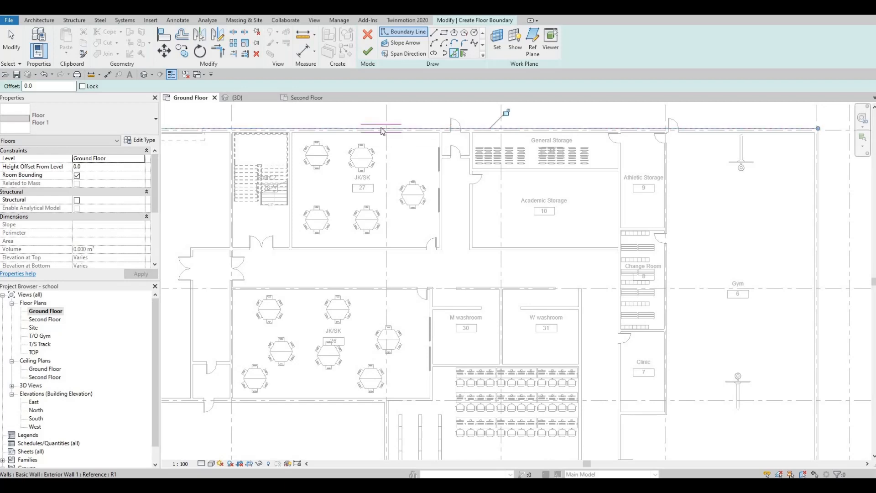
Step: Pick exterior wall edges along the northern part of the ground floor as boundary lines for the Floor 1 floor
{"action": "scroll", "coordinate": [274, 162], "scroll_direction": "down", "scroll_amount": 5}
{"action": "scroll", "coordinate": [274, 178], "scroll_direction": "up", "scroll_amount": 3}
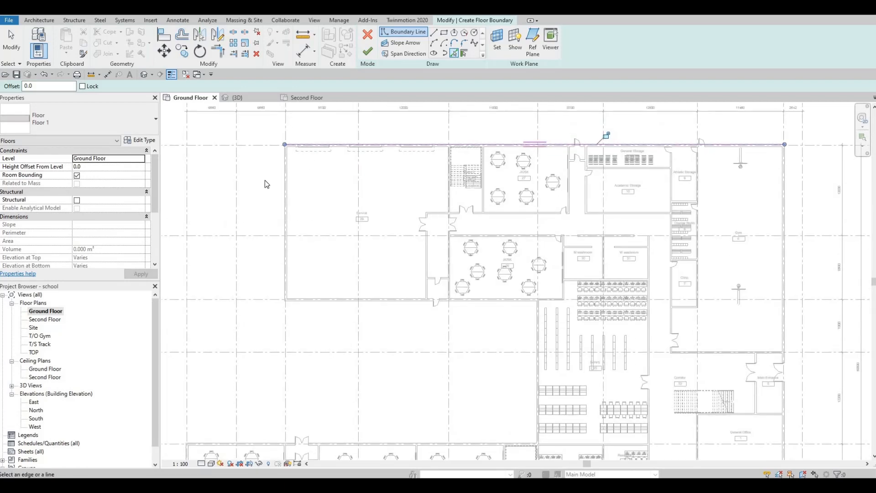
{"action": "left_click", "coordinate": [276, 174]}
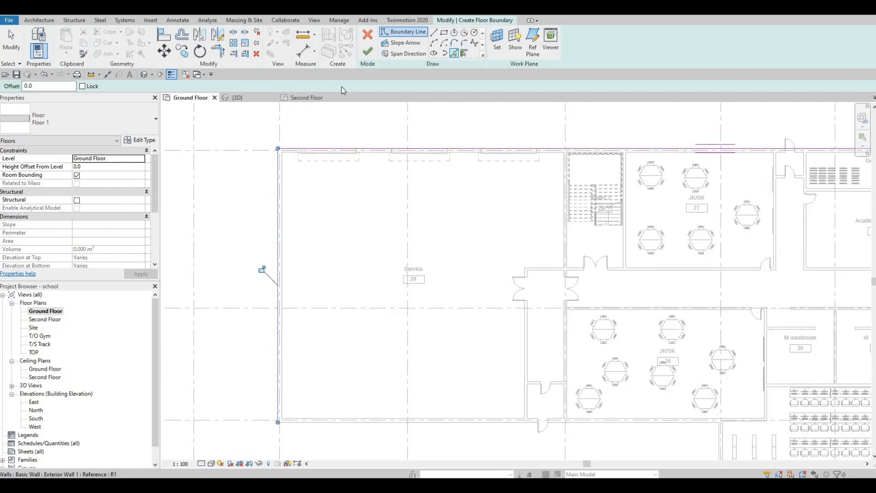
{"action": "middle_click_drag", "start_coordinate": [315, 368], "coordinate": [286, 171]}
{"action": "scroll", "coordinate": [323, 220], "scroll_direction": "up", "scroll_amount": 2}
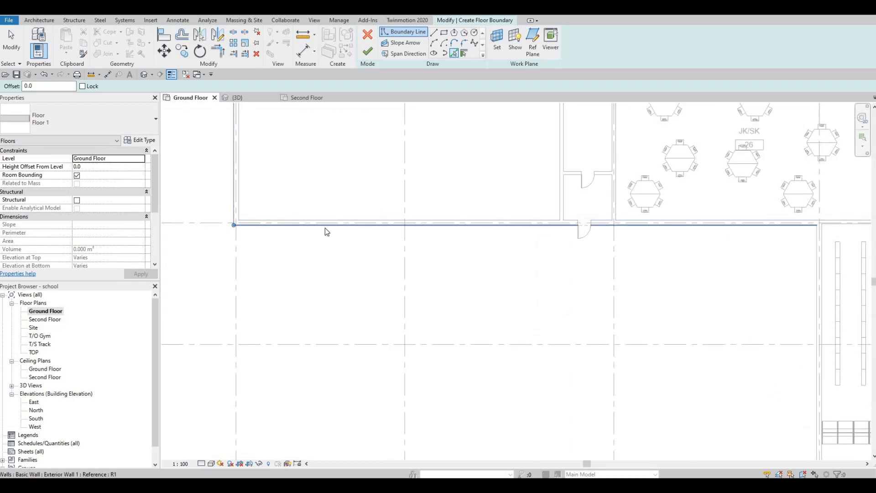
{"action": "left_click", "coordinate": [325, 222]}
{"action": "scroll", "coordinate": [329, 220], "scroll_direction": "down", "scroll_amount": 4}
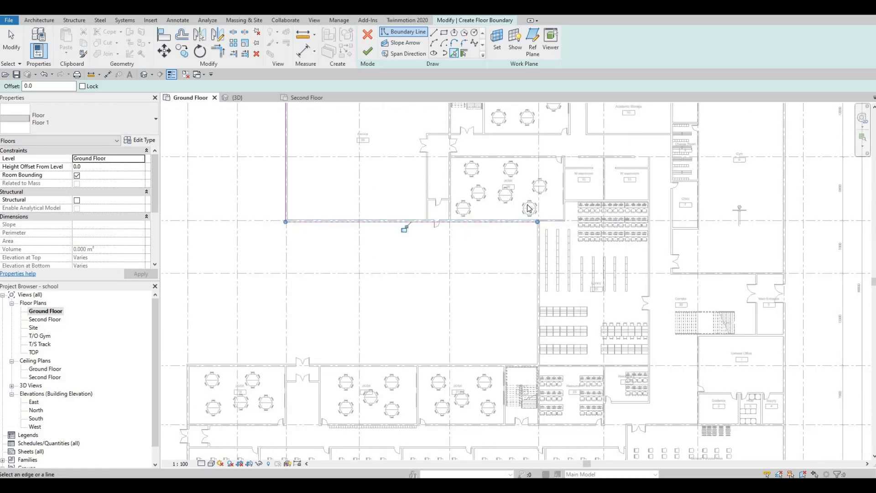
{"action": "scroll", "coordinate": [487, 201], "scroll_direction": "up", "scroll_amount": 4}
{"action": "scroll", "coordinate": [486, 199], "scroll_direction": "up", "scroll_amount": 1}
{"action": "left_click", "coordinate": [485, 197]}
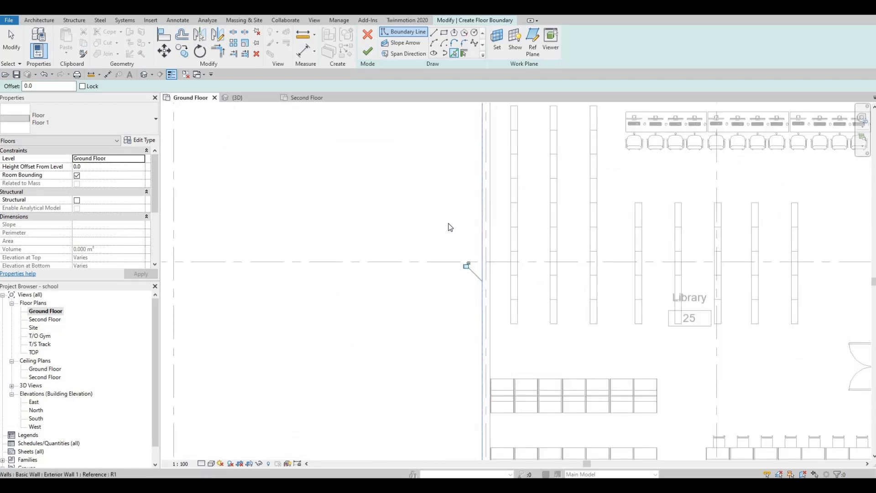
{"action": "scroll", "coordinate": [483, 233], "scroll_direction": "down", "scroll_amount": 3}
{"action": "middle_click_drag", "start_coordinate": [373, 301], "coordinate": [514, 217]}
{"action": "scroll", "coordinate": [514, 217], "scroll_direction": "up", "scroll_amount": 4}
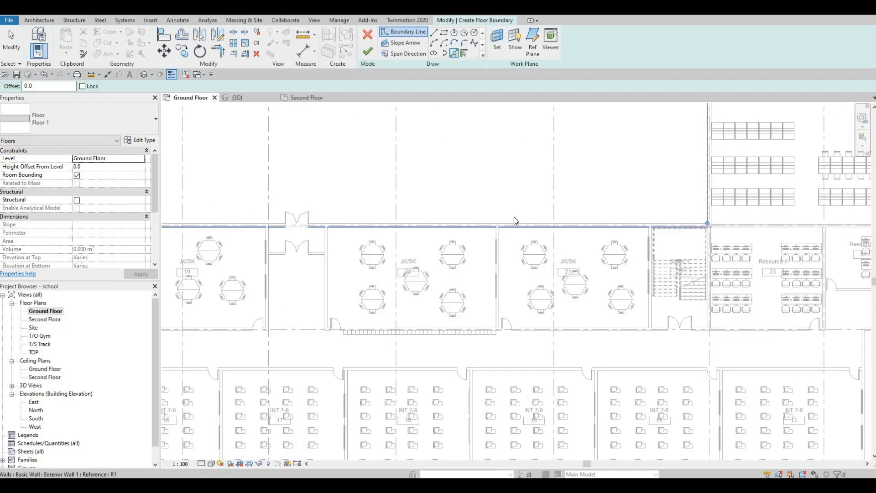
{"action": "left_click", "coordinate": [500, 210]}
Step: Pick the remaining exterior wall edges around the southern wings to close the ground floor boundary and finish the floor
{"action": "scroll", "coordinate": [280, 241], "scroll_direction": "down", "scroll_amount": 3}
{"action": "scroll", "coordinate": [302, 236], "scroll_direction": "down", "scroll_amount": 2}
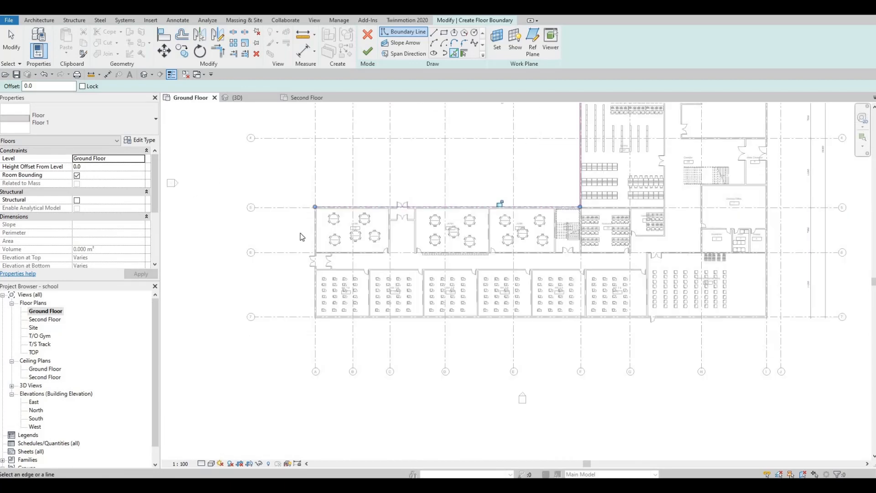
{"action": "scroll", "coordinate": [340, 211], "scroll_direction": "up", "scroll_amount": 4}
{"action": "left_click", "coordinate": [352, 202]}
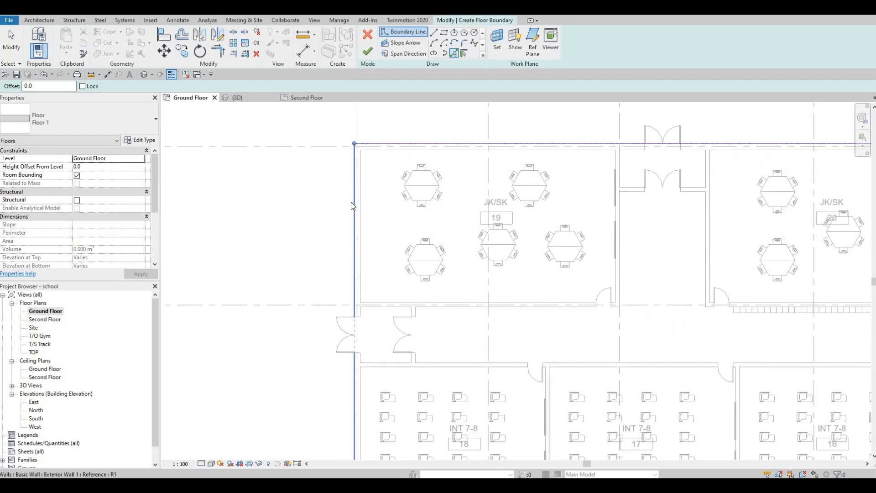
{"action": "scroll", "coordinate": [469, 340], "scroll_direction": "down", "scroll_amount": 3}
{"action": "scroll", "coordinate": [423, 321], "scroll_direction": "up", "scroll_amount": 2}
{"action": "scroll", "coordinate": [425, 315], "scroll_direction": "up", "scroll_amount": 2}
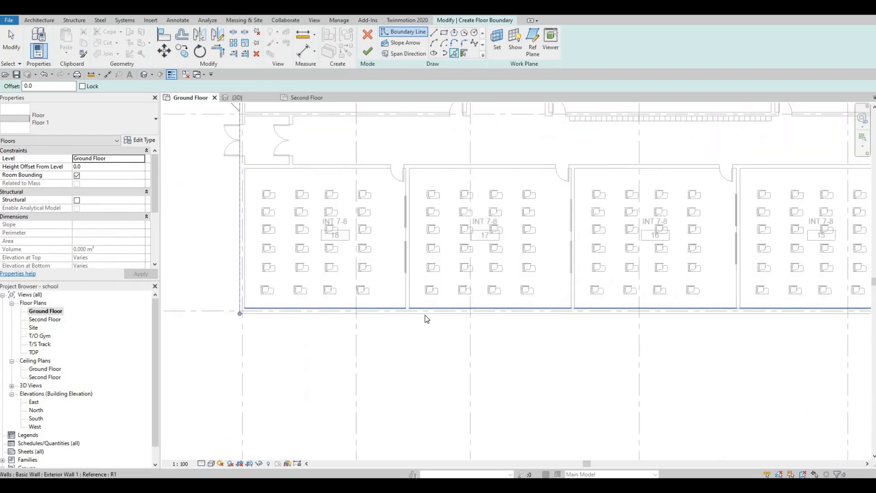
{"action": "left_click", "coordinate": [426, 314]}
{"action": "scroll", "coordinate": [470, 308], "scroll_direction": "down", "scroll_amount": 5}
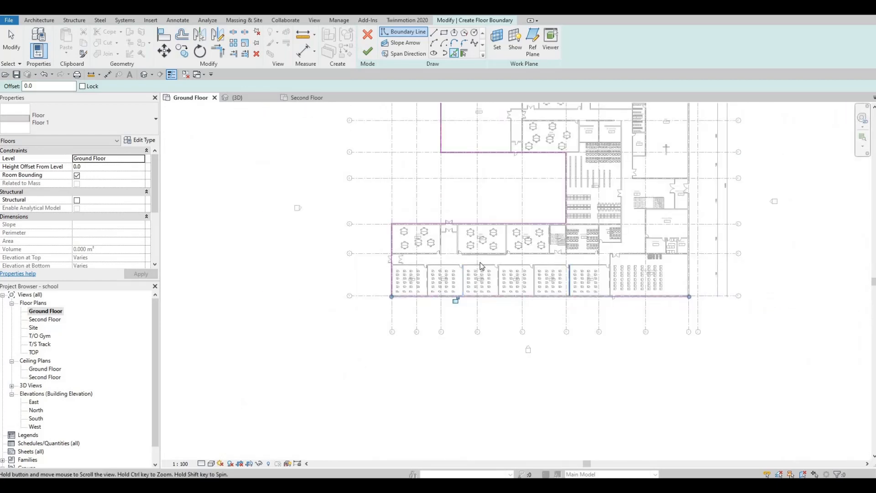
{"action": "scroll", "coordinate": [538, 246], "scroll_direction": "up", "scroll_amount": 5}
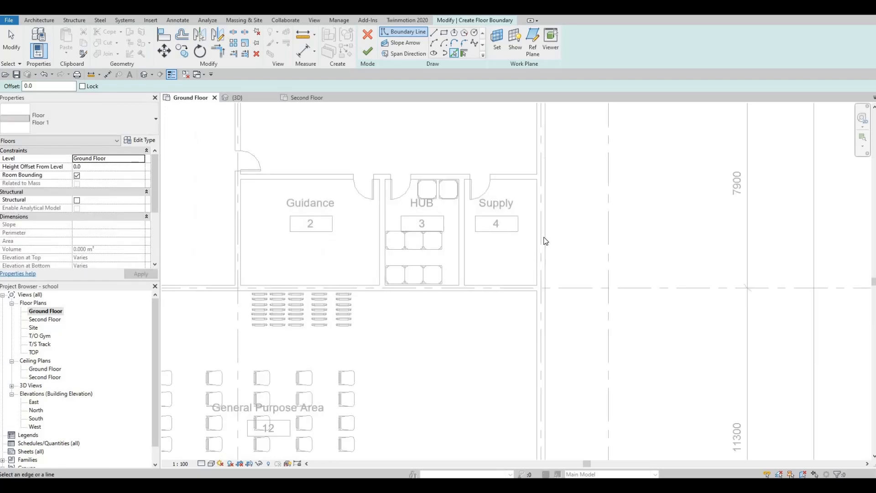
{"action": "scroll", "coordinate": [542, 203], "scroll_direction": "down", "scroll_amount": 5}
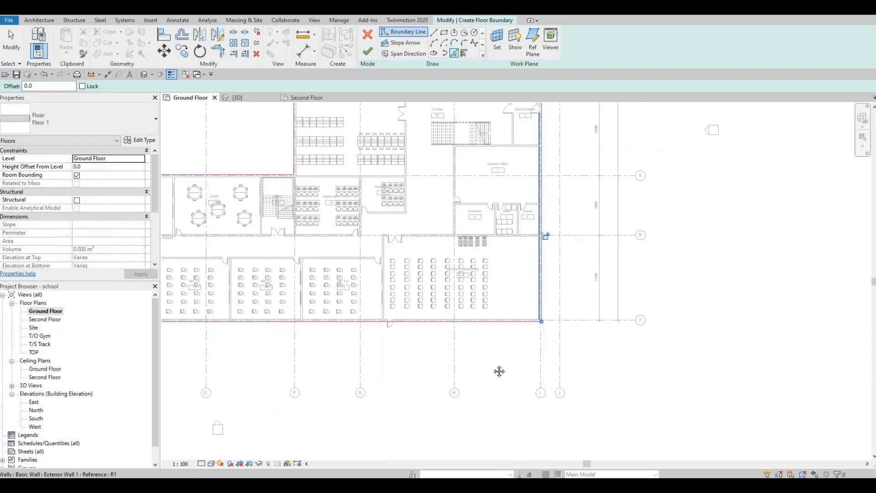
{"action": "middle_click_drag", "start_coordinate": [518, 216], "coordinate": [470, 380]}
{"action": "middle_click_drag", "start_coordinate": [469, 200], "coordinate": [487, 247]}
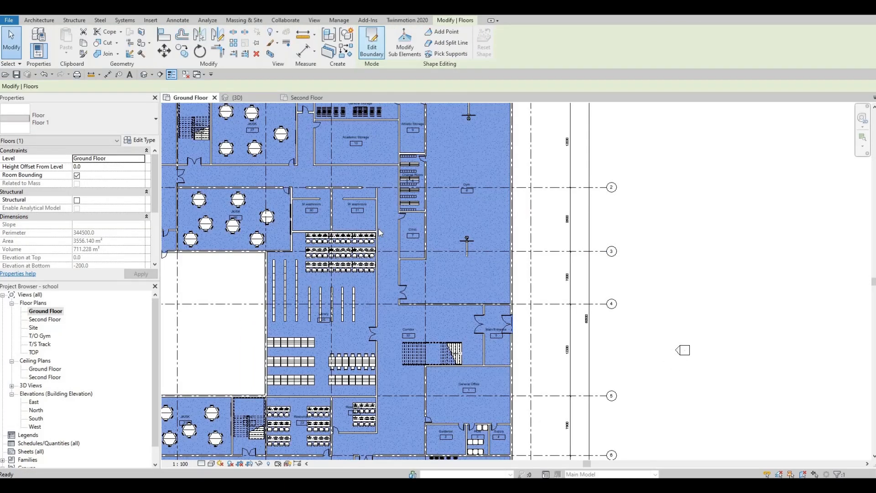
{"action": "middle_click_drag", "start_coordinate": [388, 304], "coordinate": [467, 274]}
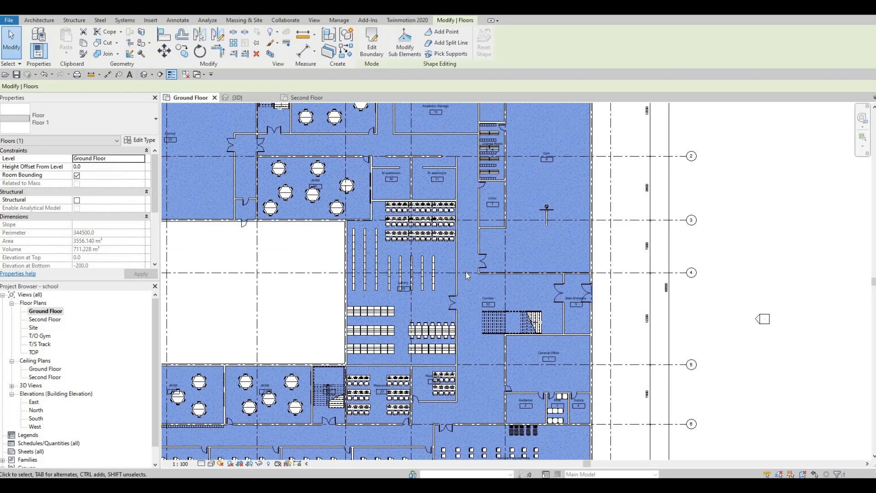
{"action": "scroll", "coordinate": [403, 238], "scroll_direction": "down", "scroll_amount": 2}
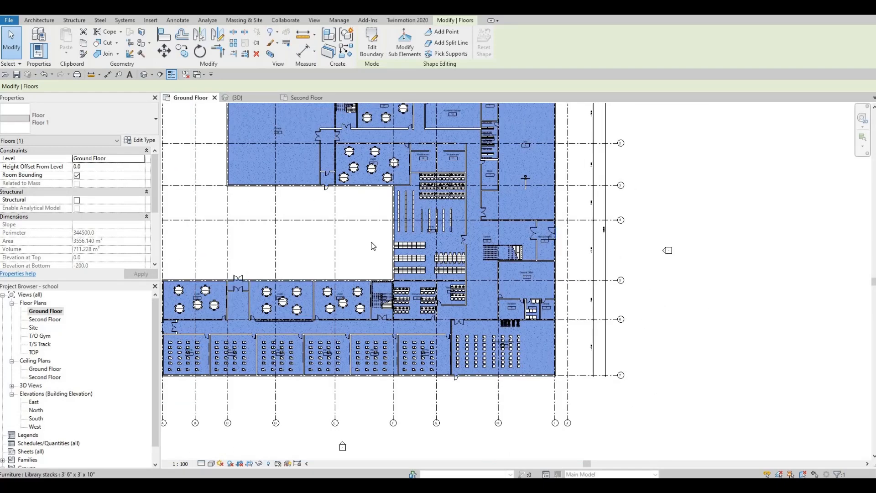
{"action": "scroll", "coordinate": [170, 128], "scroll_direction": "up", "scroll_amount": 1}
{"action": "scroll", "coordinate": [404, 257], "scroll_direction": "down", "scroll_amount": 1}
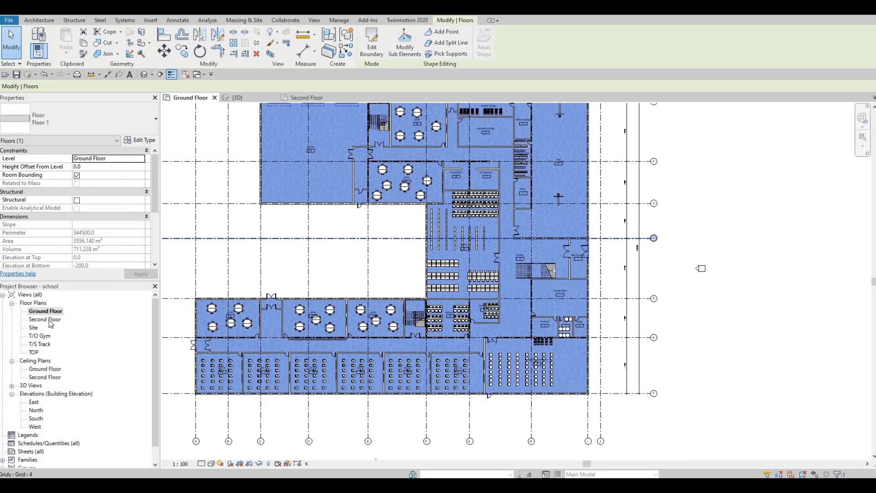
Step: Open the Second Floor plan, start a new Floor 1 floor and switch to picking lines for its boundary
{"action": "double_click", "coordinate": [51, 320]}
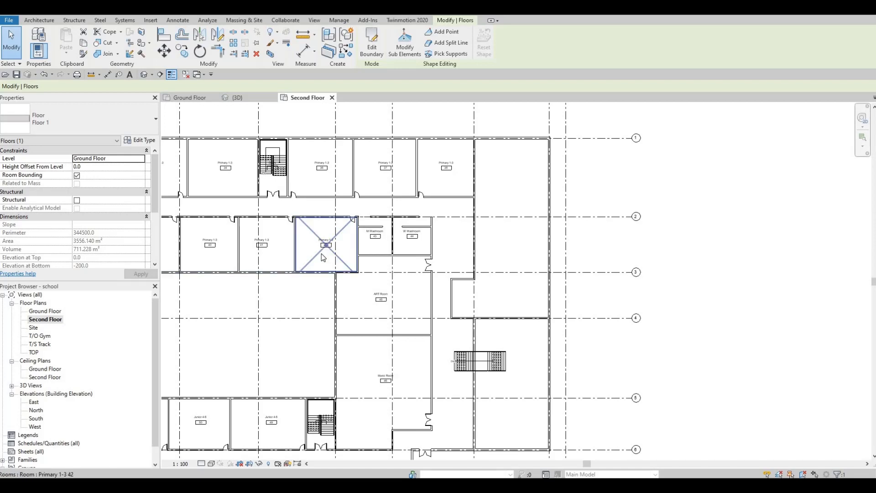
{"action": "middle_click_drag", "start_coordinate": [216, 145], "coordinate": [262, 144]}
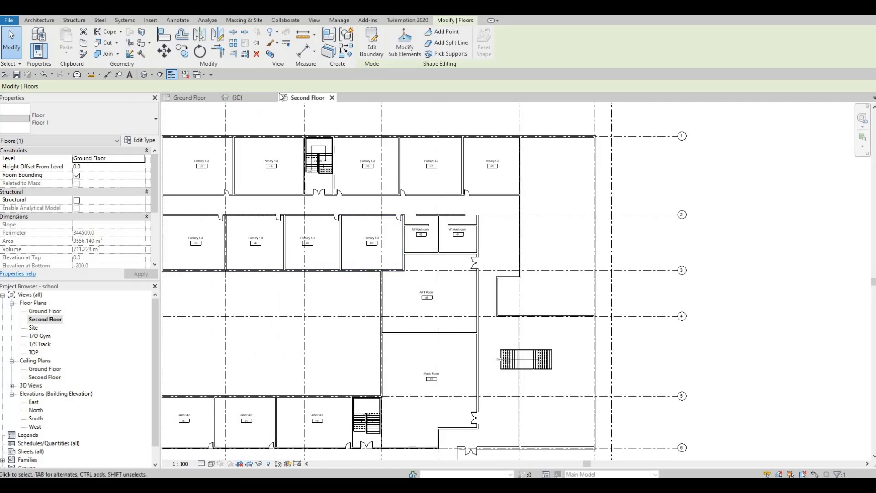
{"action": "left_click", "coordinate": [45, 20]}
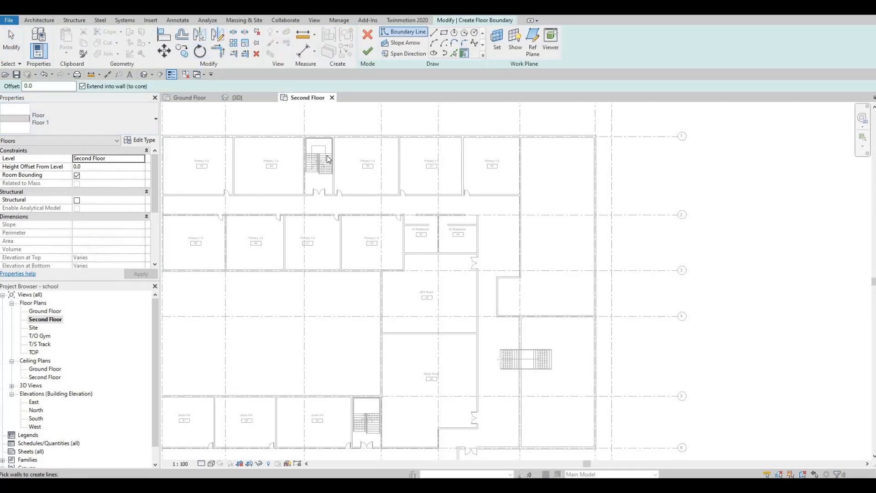
{"action": "scroll", "coordinate": [329, 178], "scroll_direction": "down", "scroll_amount": 3}
{"action": "middle_click_drag", "start_coordinate": [306, 224], "coordinate": [282, 277]}
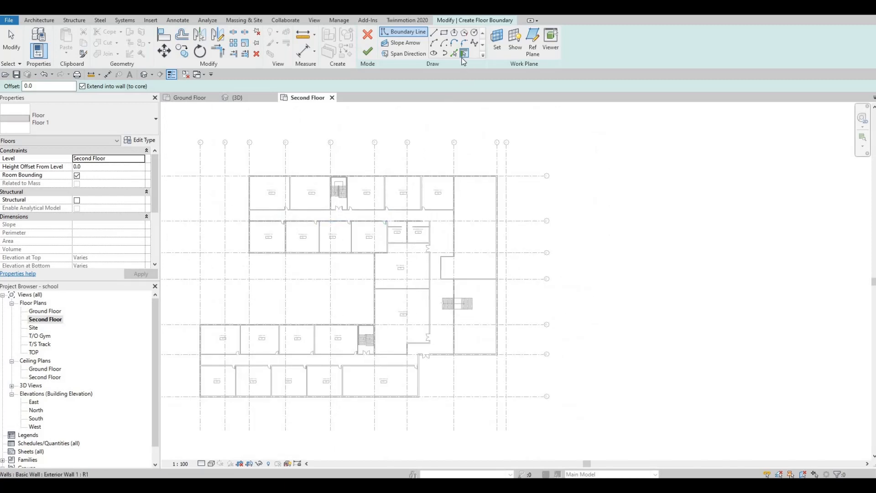
{"action": "key", "text": "p"}
{"action": "key", "text": "l"}
Step: Pick exterior wall edges along the north and west sides of the second floor as boundary lines
{"action": "scroll", "coordinate": [386, 173], "scroll_direction": "up", "scroll_amount": 5}
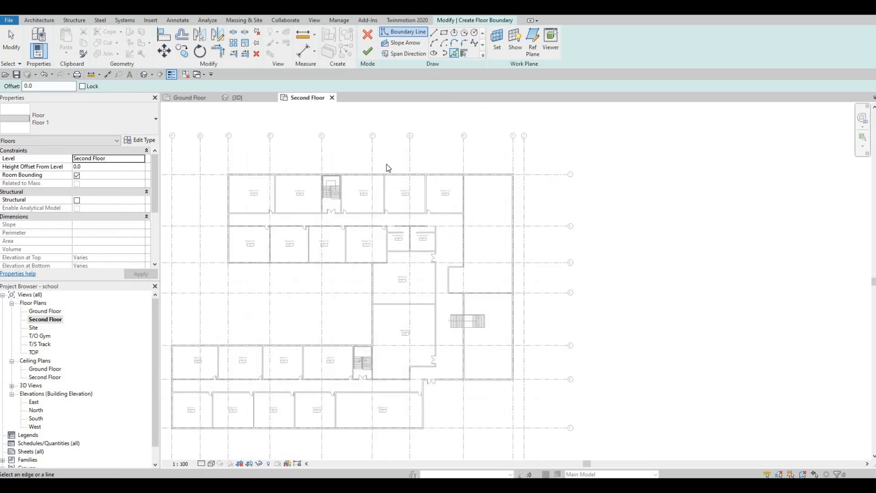
{"action": "left_click", "coordinate": [320, 176]}
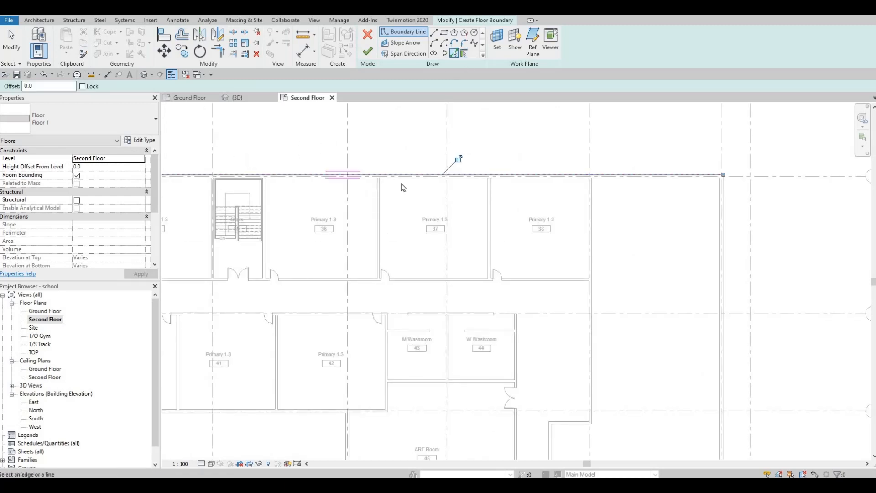
{"action": "scroll", "coordinate": [401, 183], "scroll_direction": "down", "scroll_amount": 3}
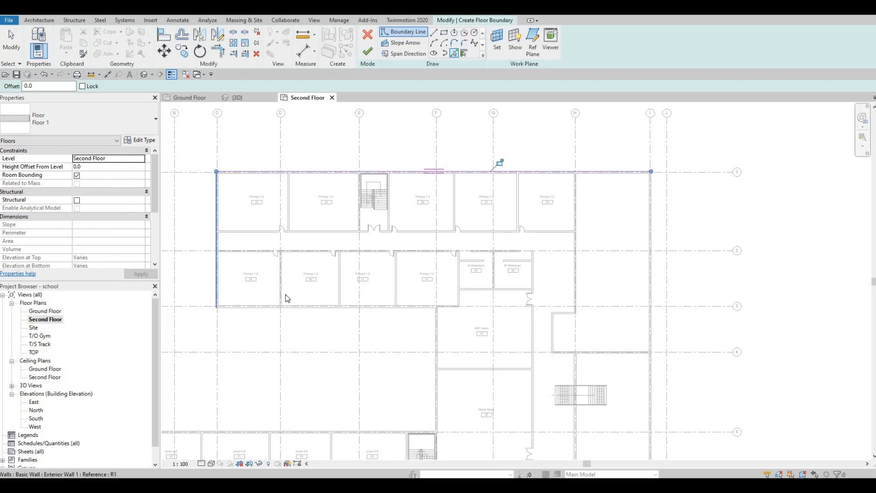
{"action": "left_click", "coordinate": [284, 311]}
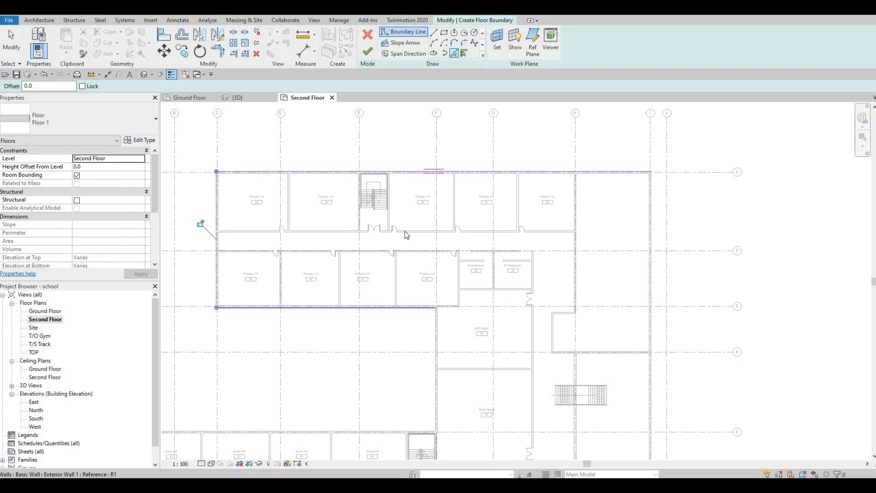
{"action": "middle_click_drag", "start_coordinate": [435, 336], "coordinate": [436, 240]}
{"action": "scroll", "coordinate": [435, 239], "scroll_direction": "up", "scroll_amount": 3}
{"action": "left_click", "coordinate": [436, 239]}
{"action": "middle_click_drag", "start_coordinate": [247, 420], "coordinate": [393, 299]}
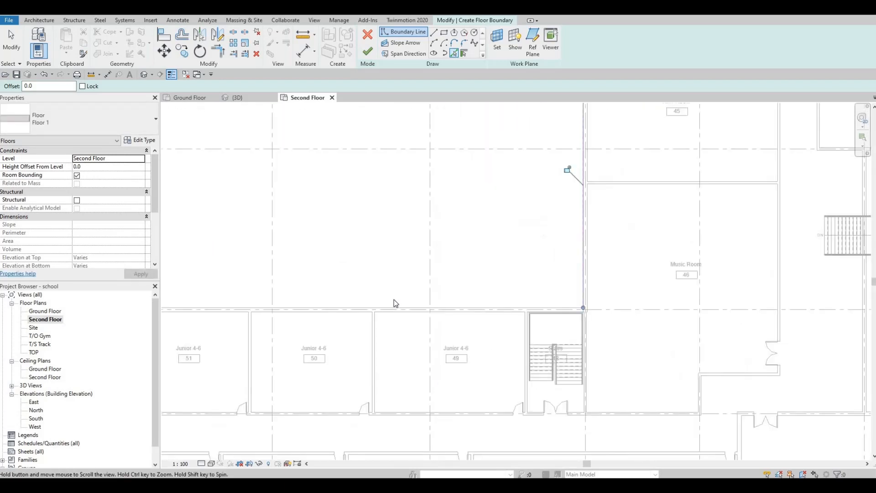
{"action": "left_click", "coordinate": [394, 304]}
{"action": "scroll", "coordinate": [263, 285], "scroll_direction": "down", "scroll_amount": 1}
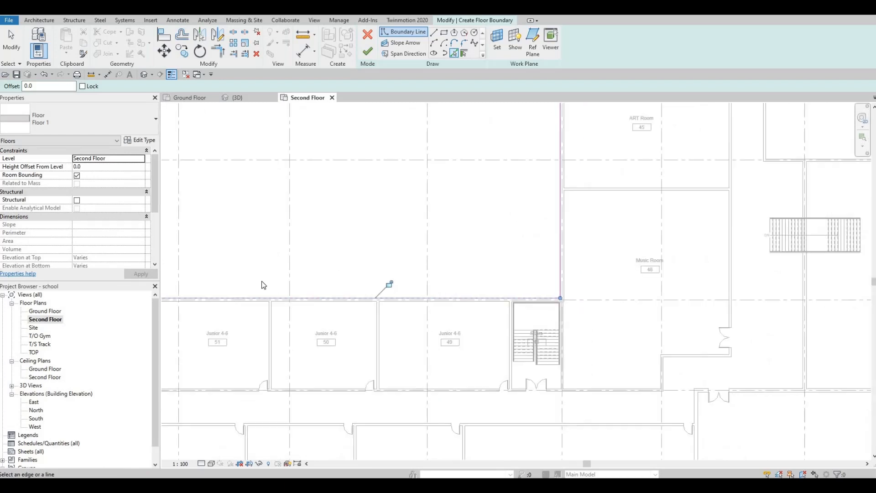
{"action": "scroll", "coordinate": [267, 257], "scroll_direction": "down", "scroll_amount": 3}
{"action": "scroll", "coordinate": [281, 250], "scroll_direction": "up", "scroll_amount": 6}
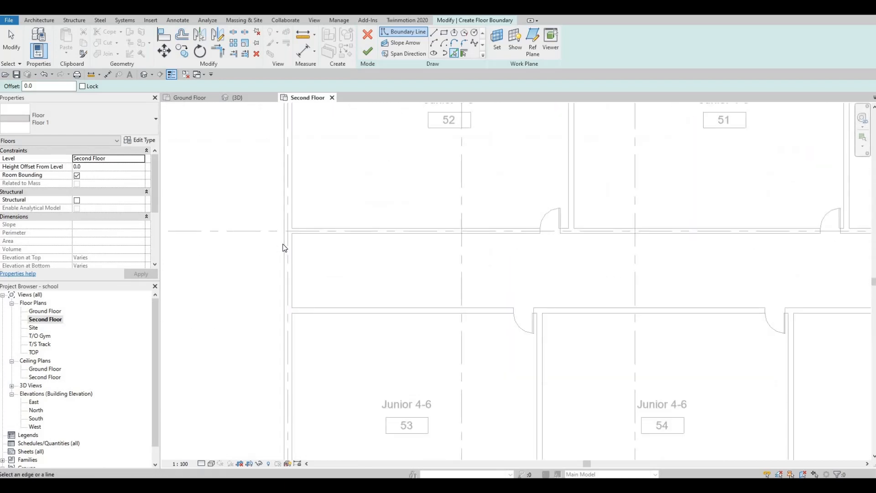
Step: Pick the exterior wall edge east of the Music Room as a second floor boundary line
{"action": "scroll", "coordinate": [356, 310], "scroll_direction": "down", "scroll_amount": 4}
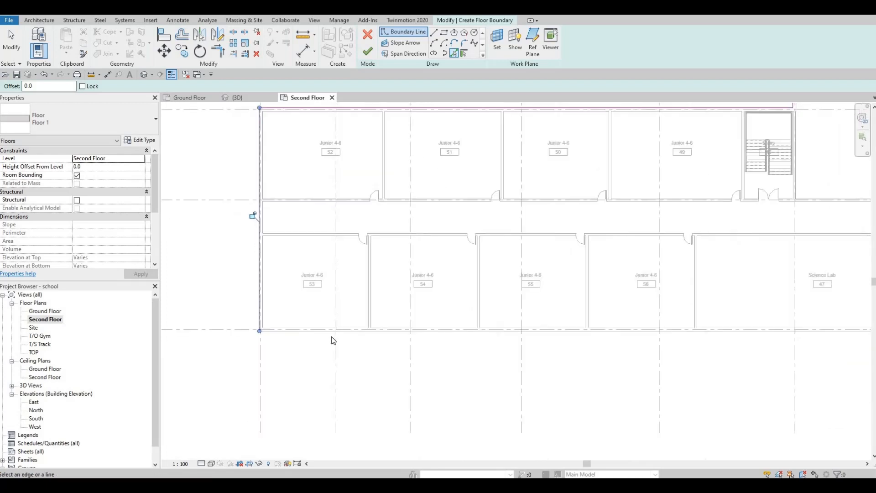
{"action": "scroll", "coordinate": [330, 338], "scroll_direction": "up", "scroll_amount": 3}
{"action": "scroll", "coordinate": [363, 290], "scroll_direction": "down", "scroll_amount": 4}
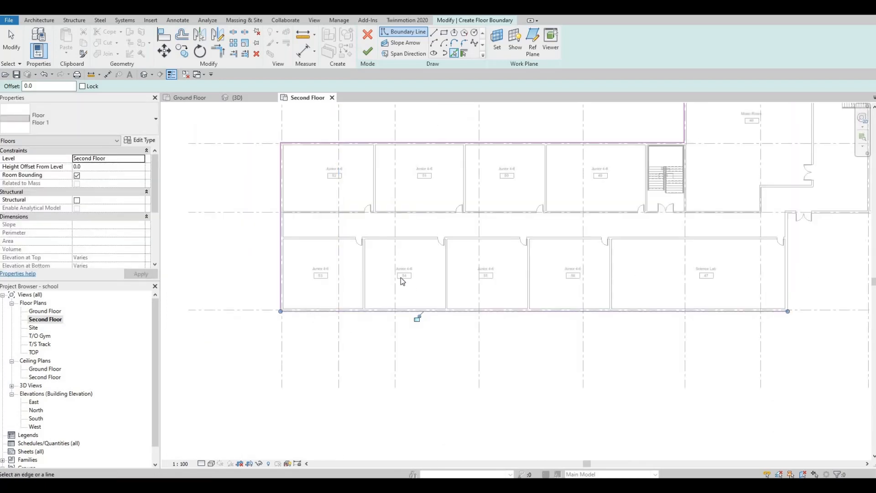
{"action": "scroll", "coordinate": [401, 283], "scroll_direction": "up", "scroll_amount": 4}
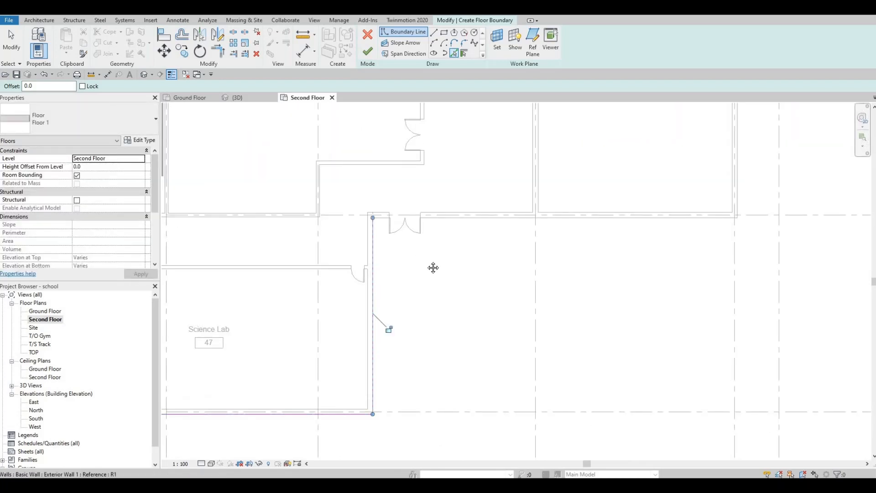
{"action": "scroll", "coordinate": [410, 259], "scroll_direction": "down", "scroll_amount": 3}
{"action": "middle_click_drag", "start_coordinate": [501, 238], "coordinate": [472, 310]}
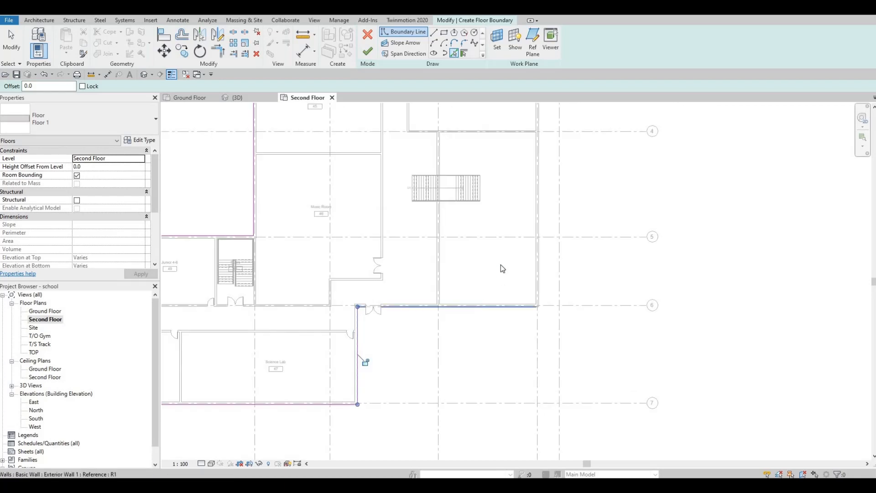
{"action": "middle_click_drag", "start_coordinate": [540, 246], "coordinate": [510, 292]}
{"action": "left_click", "coordinate": [510, 292]}
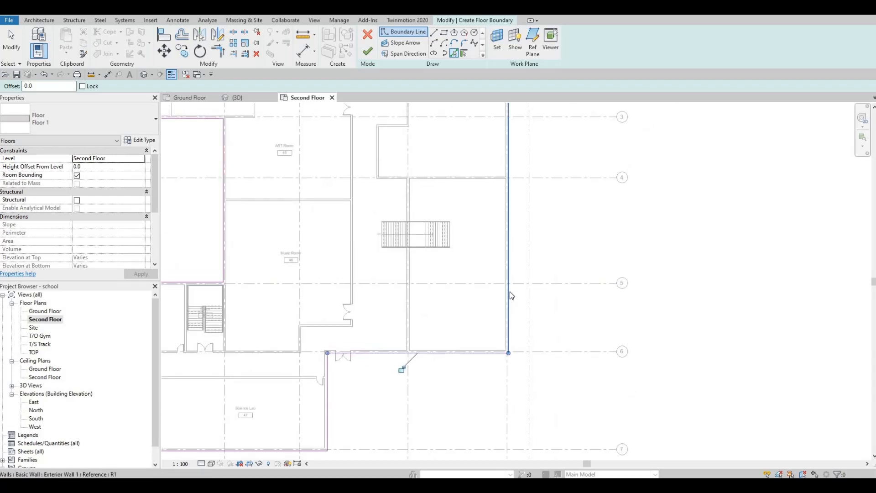
Step: Pick the exterior wall edges around the Science Lab wing to continue the second floor boundary
{"action": "middle_click_drag", "start_coordinate": [472, 179], "coordinate": [455, 287]}
{"action": "middle_click_drag", "start_coordinate": [423, 187], "coordinate": [411, 305]}
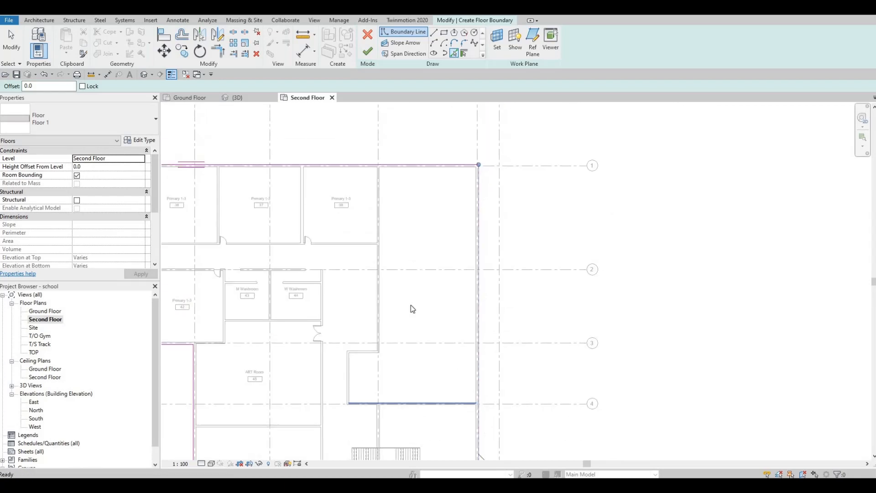
{"action": "middle_click_drag", "start_coordinate": [396, 408], "coordinate": [400, 167]}
{"action": "scroll", "coordinate": [400, 167], "scroll_direction": "down", "scroll_amount": 3}
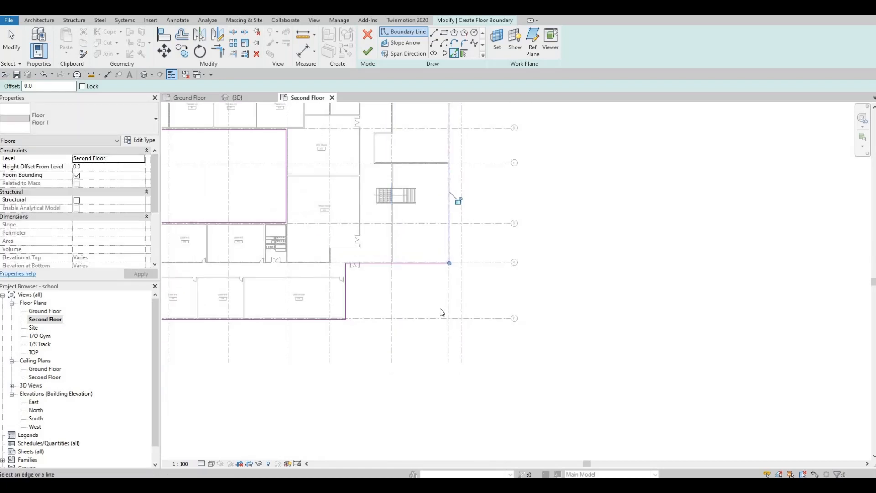
{"action": "left_click", "coordinate": [347, 318]}
{"action": "scroll", "coordinate": [345, 292], "scroll_direction": "up", "scroll_amount": 4}
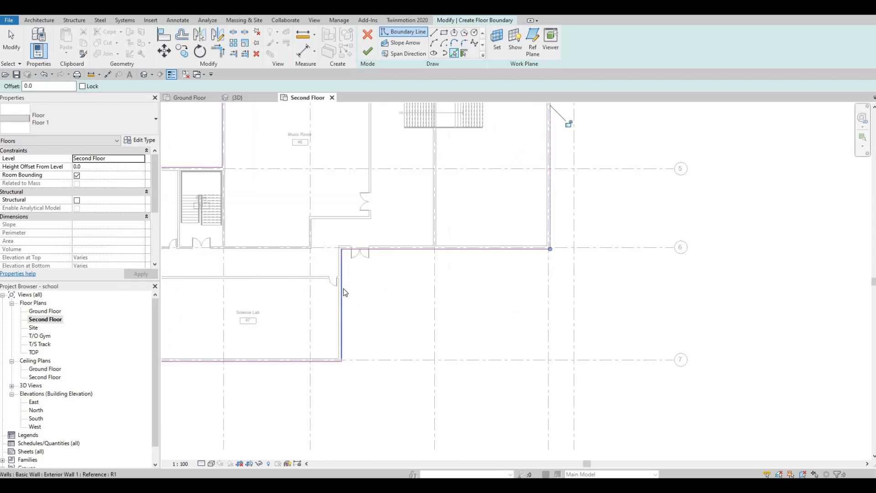
{"action": "left_click", "coordinate": [342, 289]}
{"action": "key", "text": "Escape"}
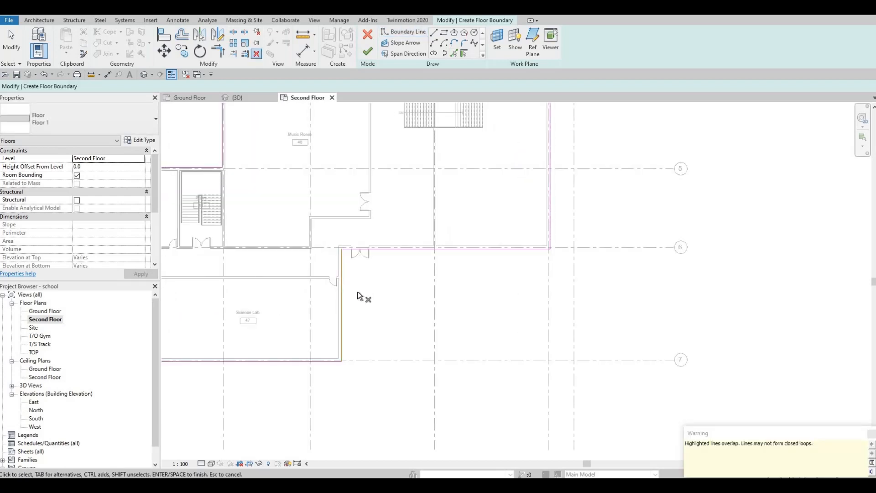
Step: Delete the overlapping boundary lines along the Science Lab's east wall
{"action": "key", "text": "Delete"}
{"action": "key", "text": "Escape"}
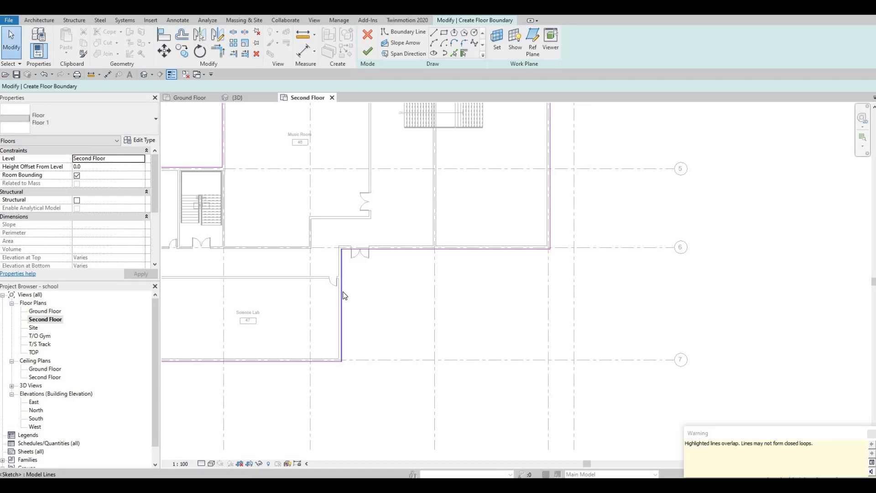
{"action": "left_click", "coordinate": [344, 292]}
{"action": "key", "text": "Delete"}
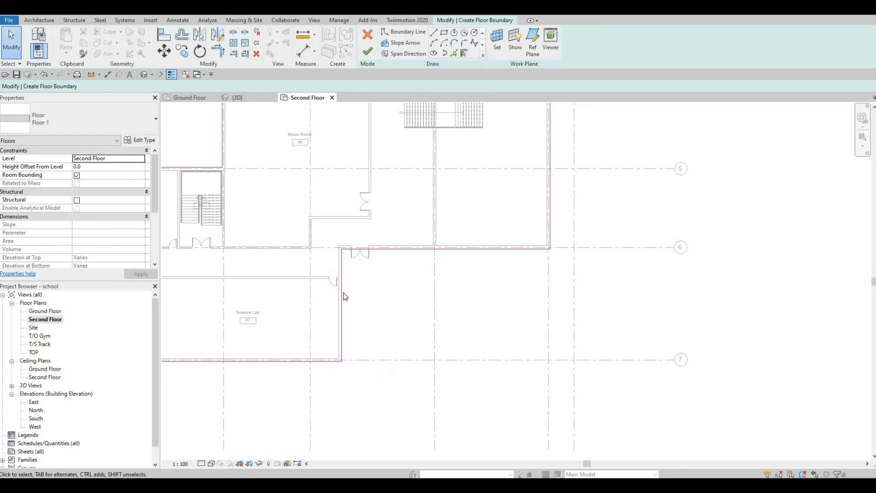
{"action": "left_click", "coordinate": [344, 297]}
{"action": "key", "text": "Delete"}
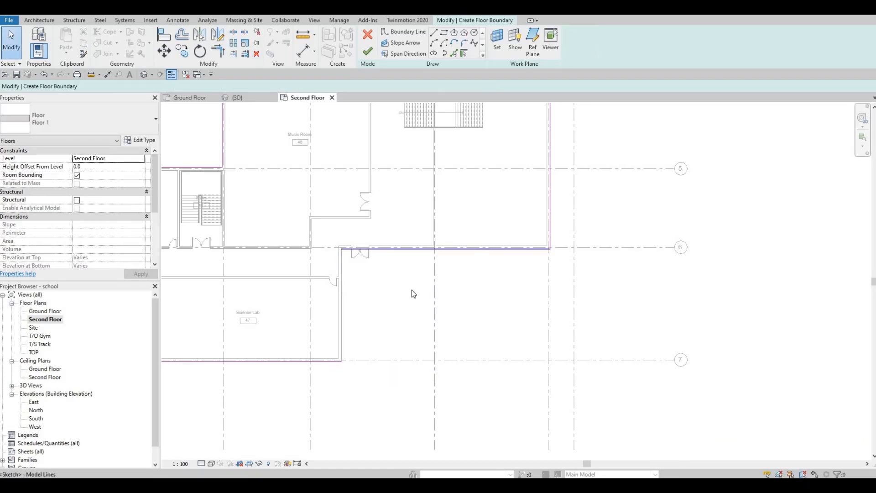
{"action": "key", "text": "Delete"}
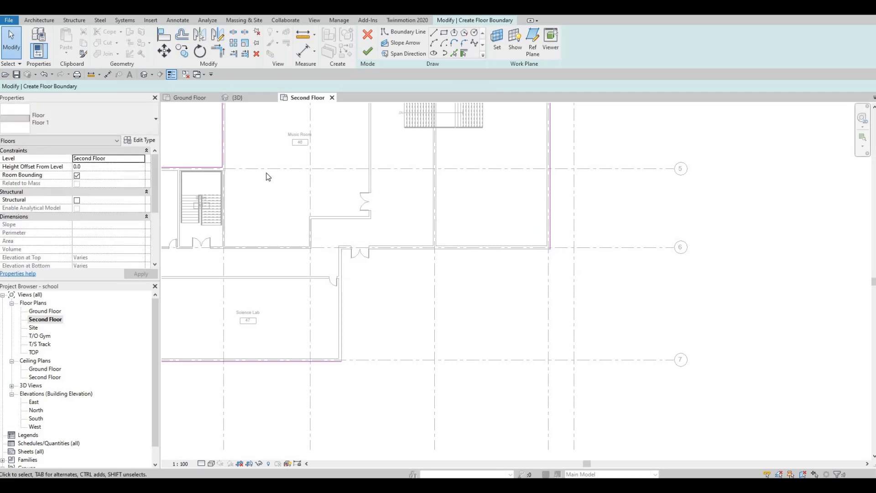
Step: Trim the east and south boundary lines to a corner, then finish the floor without attaching walls
{"action": "key", "text": "t"}
{"action": "key", "text": "r"}
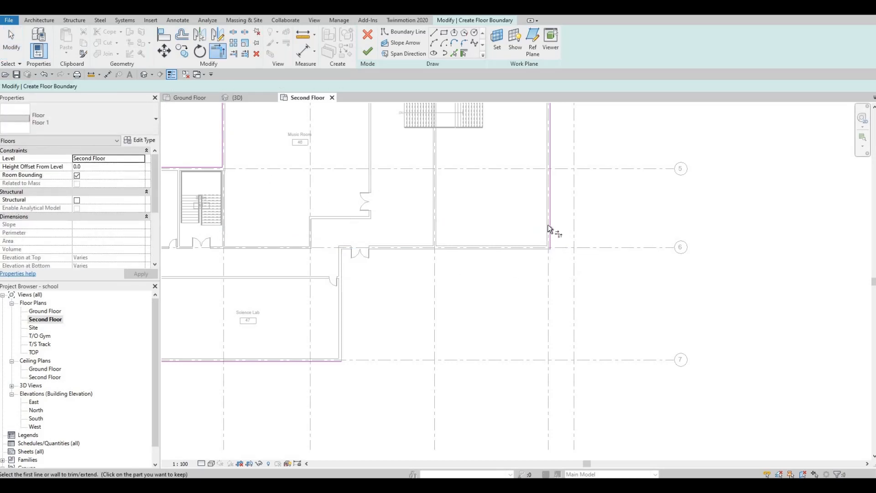
{"action": "left_click", "coordinate": [548, 225]}
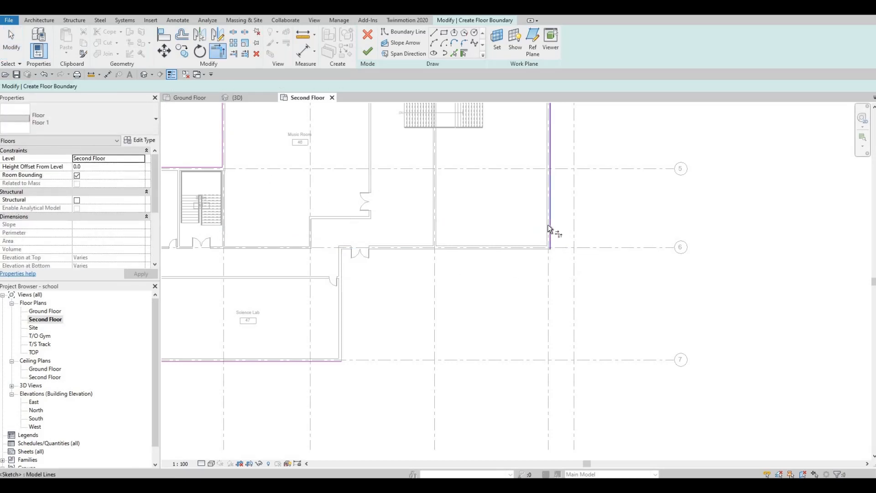
{"action": "left_click", "coordinate": [316, 361]}
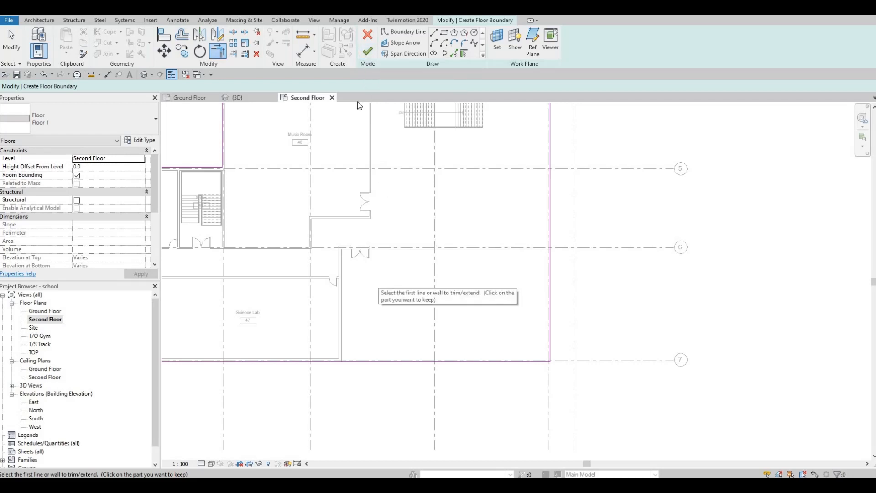
{"action": "left_click", "coordinate": [367, 54]}
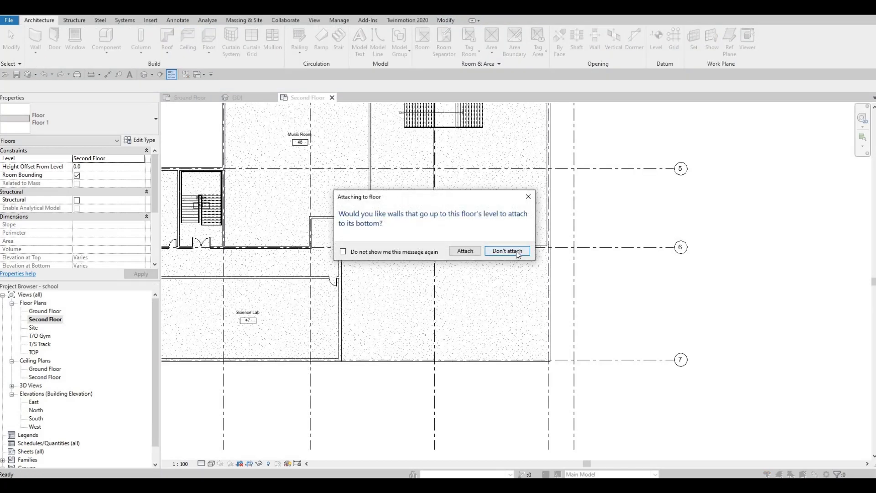
{"action": "left_click", "coordinate": [517, 252]}
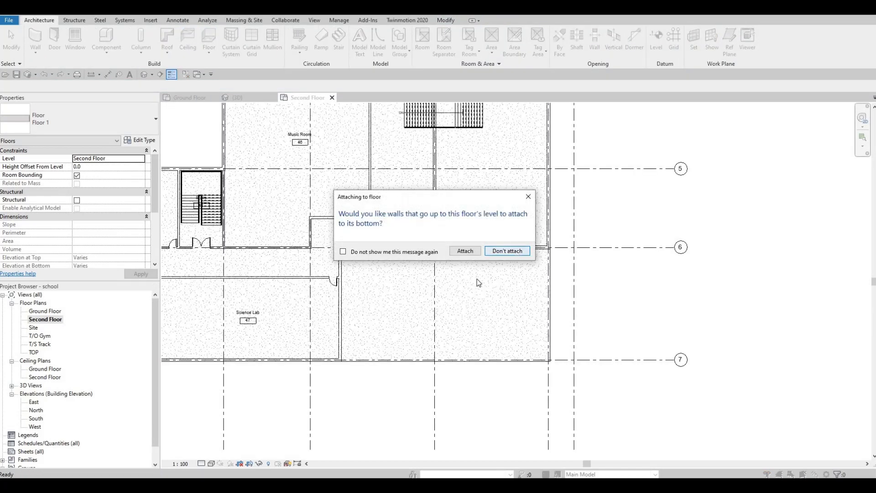
Step: Open the 3D view and inspect how the new floors meet the exterior walls
{"action": "left_click", "coordinate": [144, 75]}
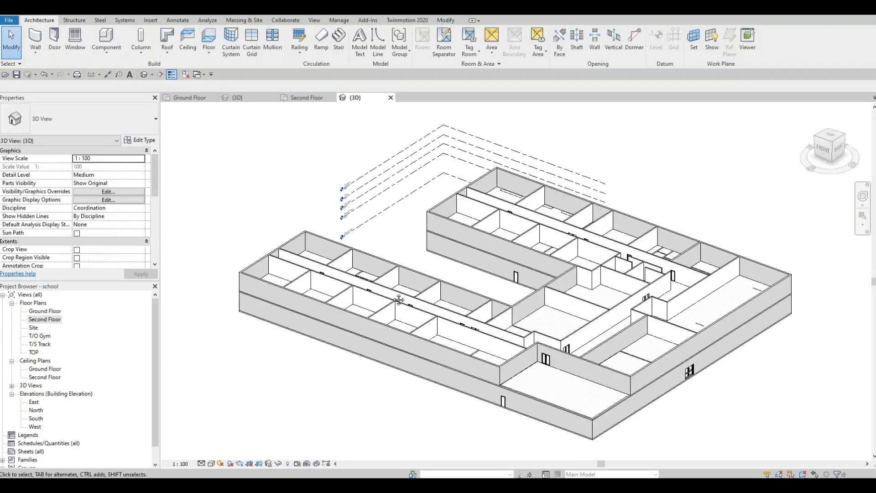
{"action": "scroll", "coordinate": [460, 336], "scroll_direction": "up", "scroll_amount": 5}
{"action": "scroll", "coordinate": [293, 229], "scroll_direction": "up", "scroll_amount": 6}
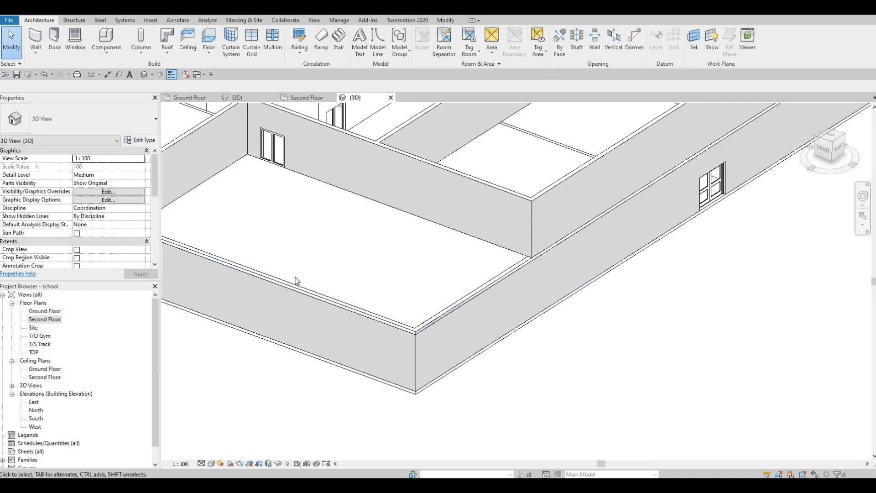
{"action": "scroll", "coordinate": [238, 248], "scroll_direction": "down", "scroll_amount": 5}
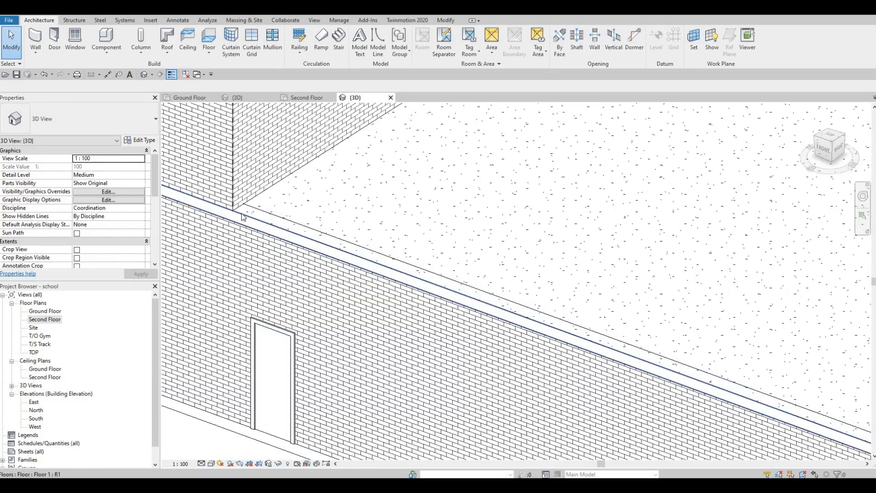
{"action": "scroll", "coordinate": [468, 289], "scroll_direction": "down", "scroll_amount": 6}
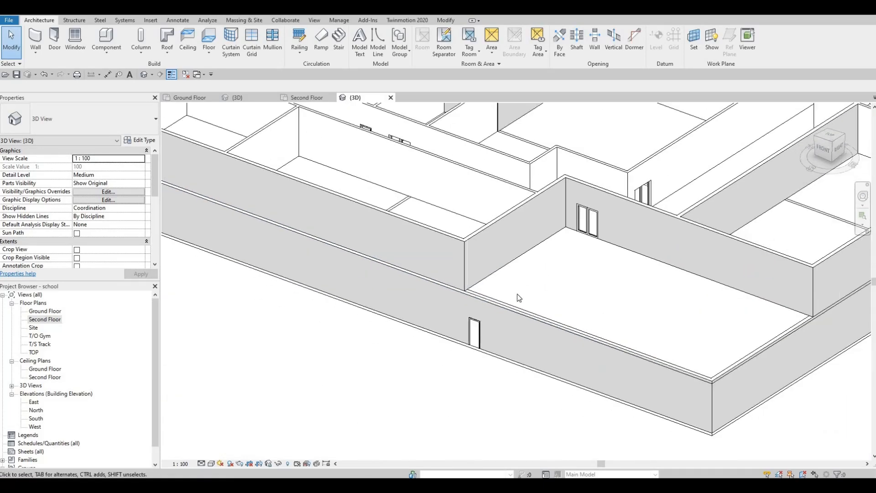
{"action": "scroll", "coordinate": [521, 329], "scroll_direction": "up", "scroll_amount": 4}
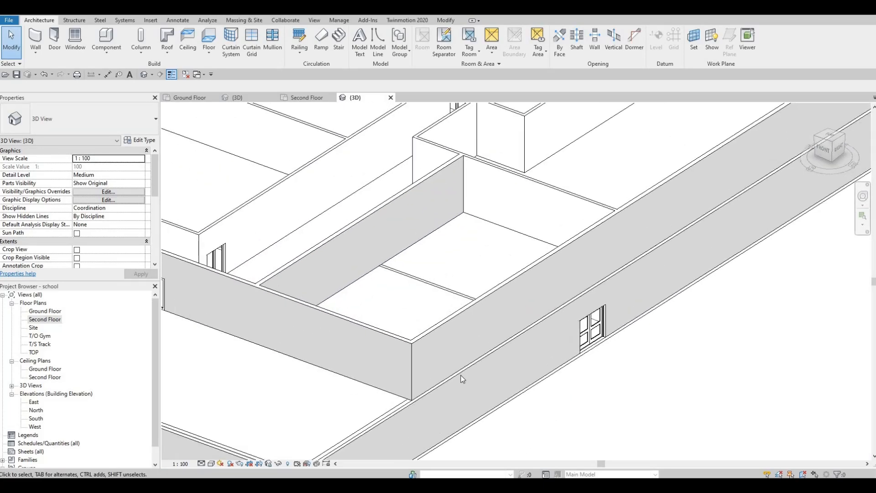
{"action": "middle_click_drag", "start_coordinate": [464, 371], "coordinate": [434, 206], "text": "shift"}
{"action": "scroll", "coordinate": [411, 252], "scroll_direction": "up", "scroll_amount": 4}
{"action": "scroll", "coordinate": [410, 253], "scroll_direction": "up", "scroll_amount": 3}
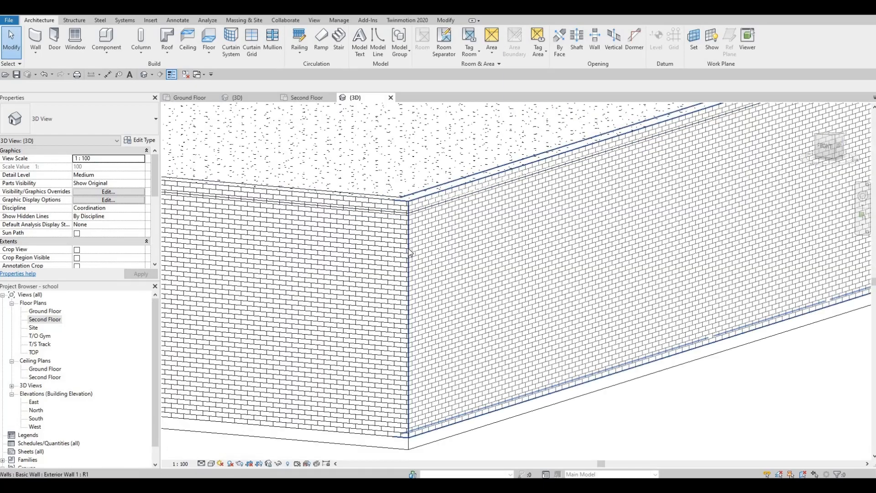
{"action": "left_click", "coordinate": [411, 238]}
{"action": "key", "text": "Escape"}
{"action": "scroll", "coordinate": [425, 231], "scroll_direction": "down", "scroll_amount": 8}
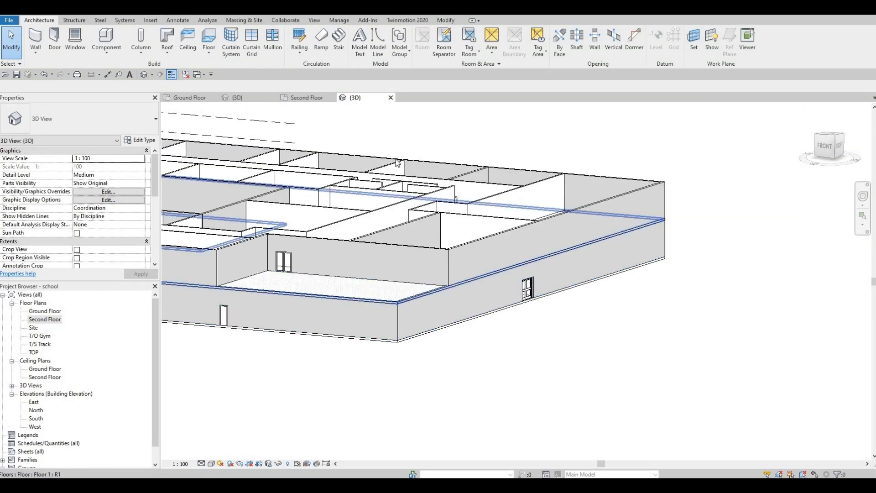
{"action": "left_click", "coordinate": [400, 303]}
{"action": "left_click", "coordinate": [397, 356]}
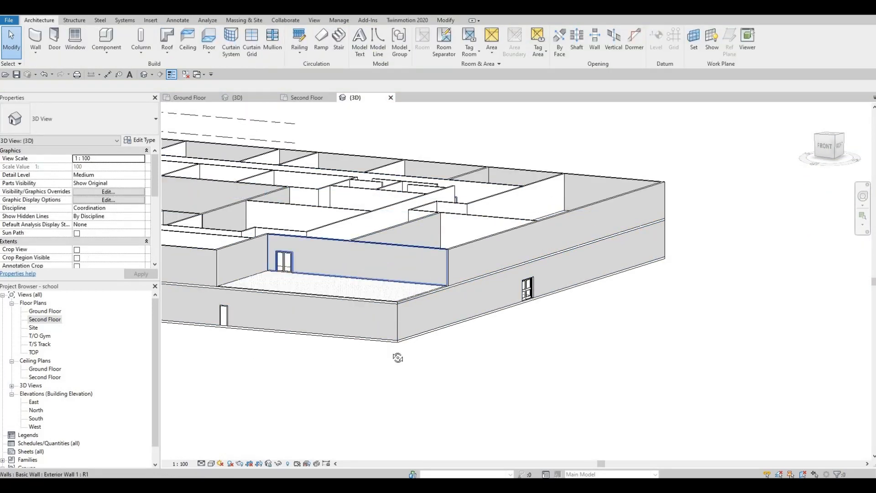
{"action": "middle_click_drag", "start_coordinate": [397, 358], "coordinate": [425, 279], "text": "shift"}
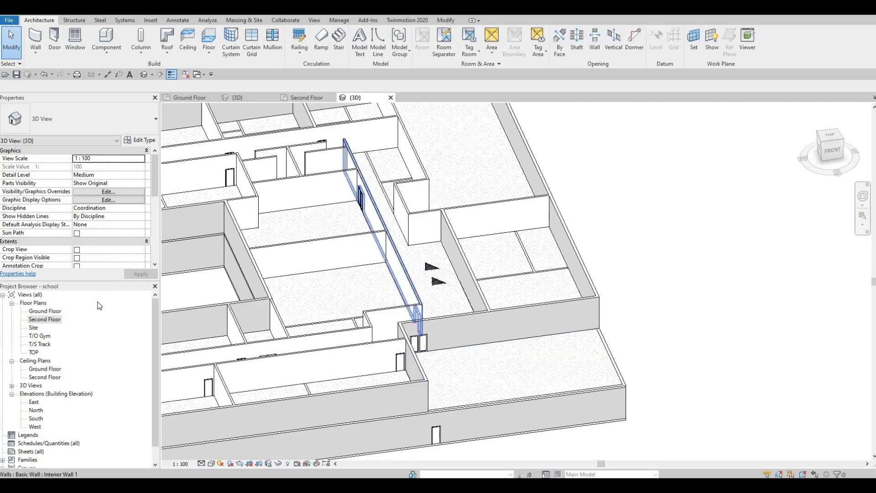
Step: Open the Second Floor plan and sketch a rectangular shaft opening boundary around the stair
{"action": "double_click", "coordinate": [38, 320]}
{"action": "middle_click_drag", "start_coordinate": [436, 288], "coordinate": [441, 332]}
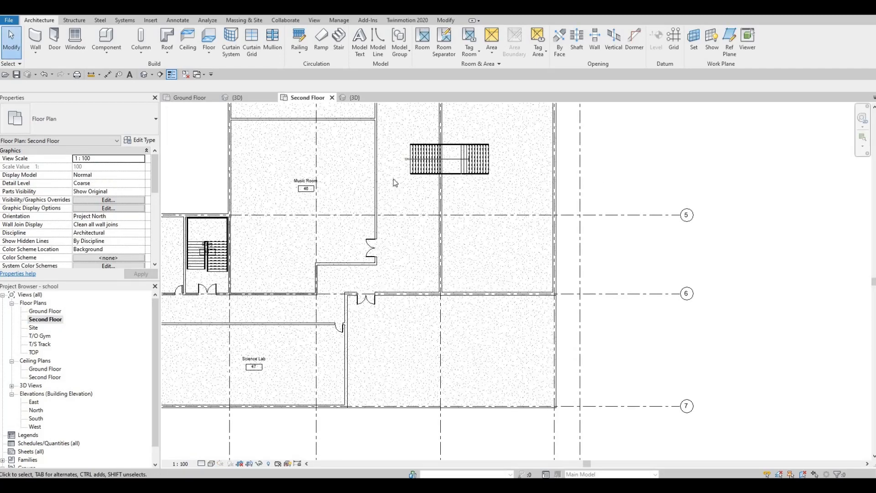
{"action": "middle_click_drag", "start_coordinate": [393, 179], "coordinate": [385, 219]}
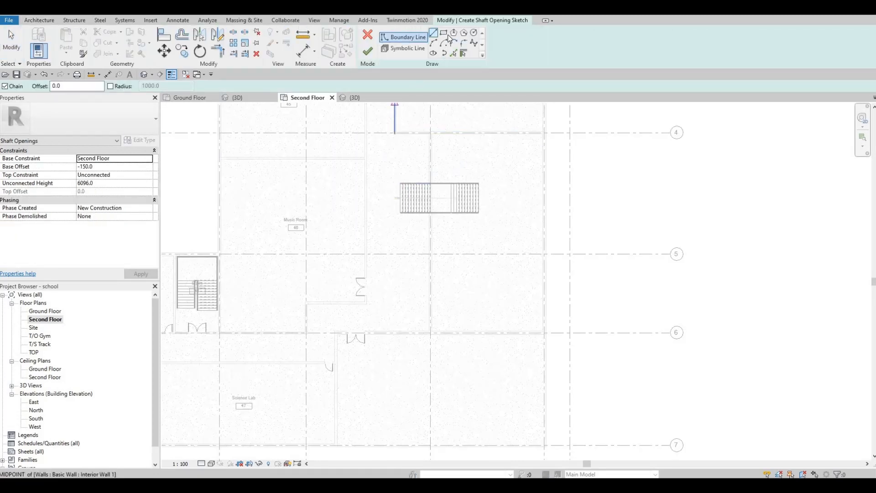
{"action": "scroll", "coordinate": [397, 189], "scroll_direction": "up", "scroll_amount": 8}
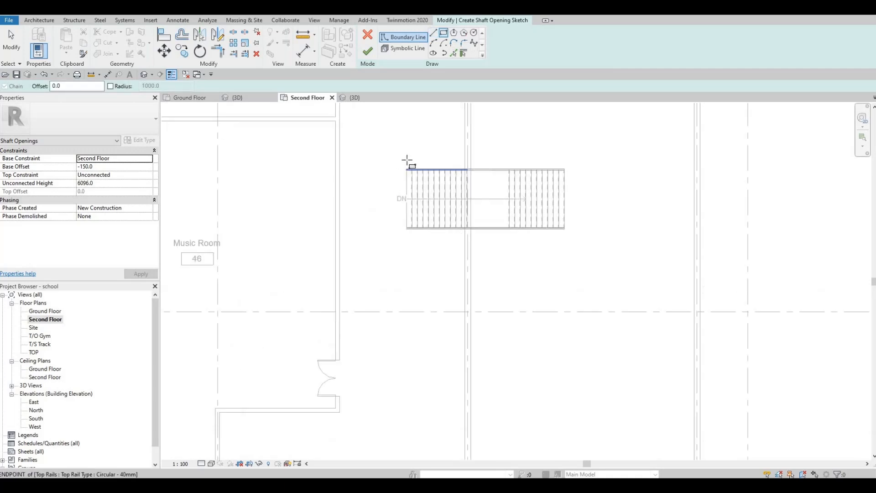
{"action": "left_click", "coordinate": [415, 172]}
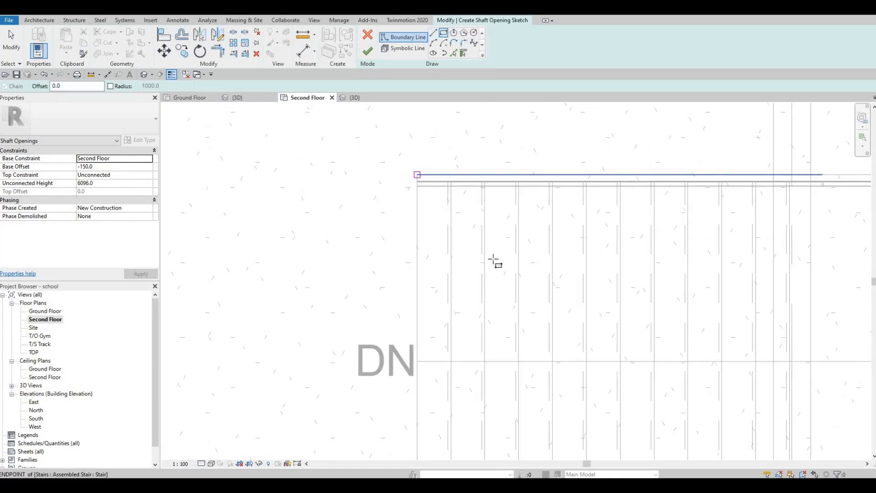
{"action": "scroll", "coordinate": [587, 289], "scroll_direction": "down", "scroll_amount": 2}
{"action": "middle_click_drag", "start_coordinate": [514, 338], "coordinate": [245, 198]}
{"action": "scroll", "coordinate": [622, 208], "scroll_direction": "up", "scroll_amount": 4}
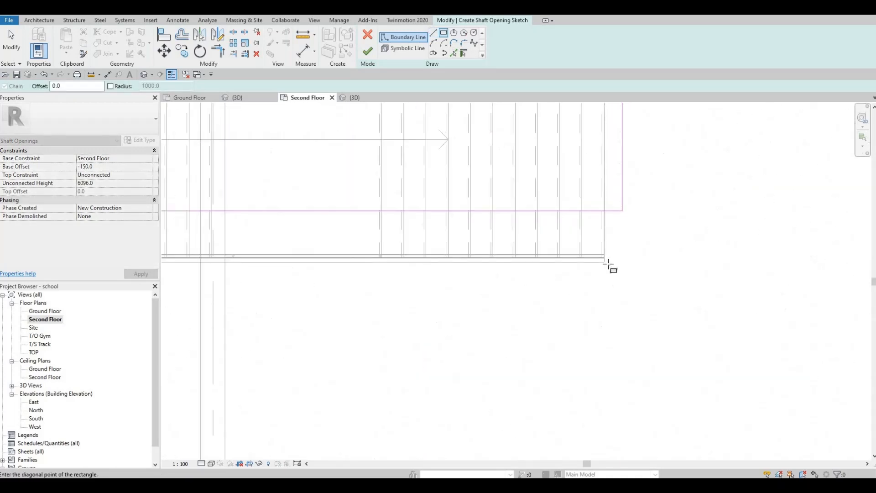
{"action": "left_click", "coordinate": [604, 270]}
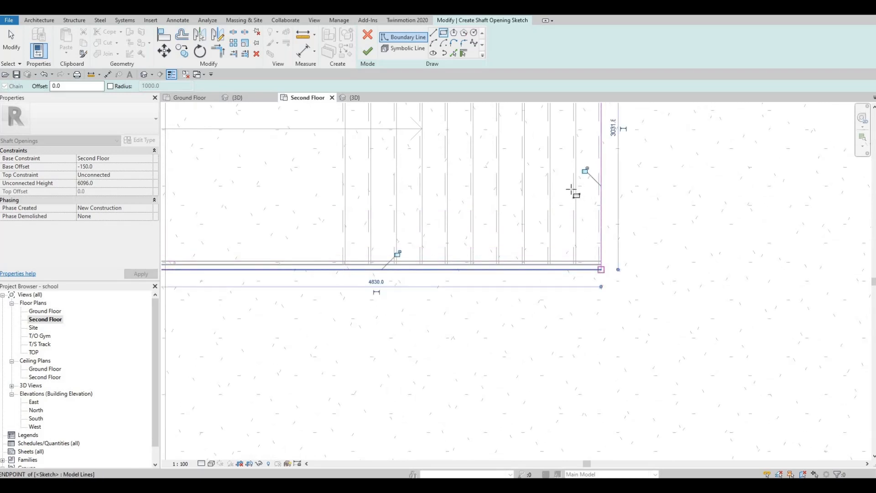
Step: Finish the first shaft rectangle and extend its east boundary line slightly past the stair's end
{"action": "scroll", "coordinate": [575, 189], "scroll_direction": "down", "scroll_amount": 3}
{"action": "scroll", "coordinate": [510, 256], "scroll_direction": "down", "scroll_amount": 2}
{"action": "key", "text": "Escape"}
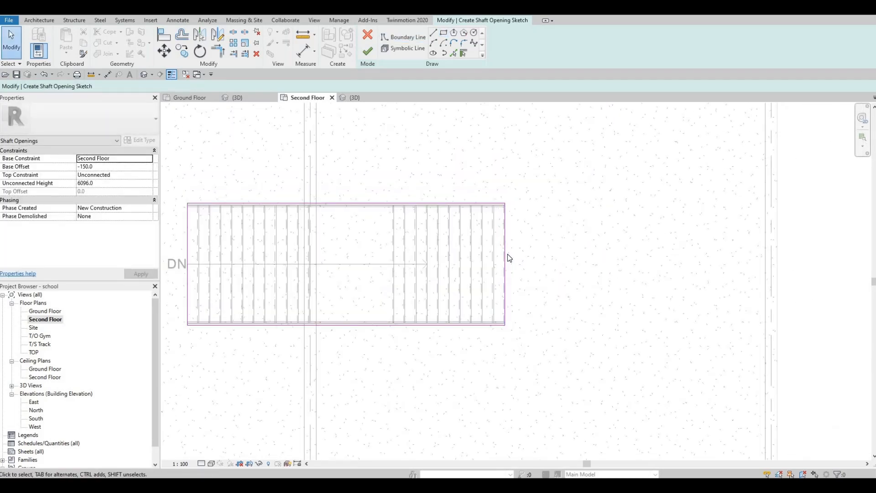
{"action": "left_click", "coordinate": [506, 254]}
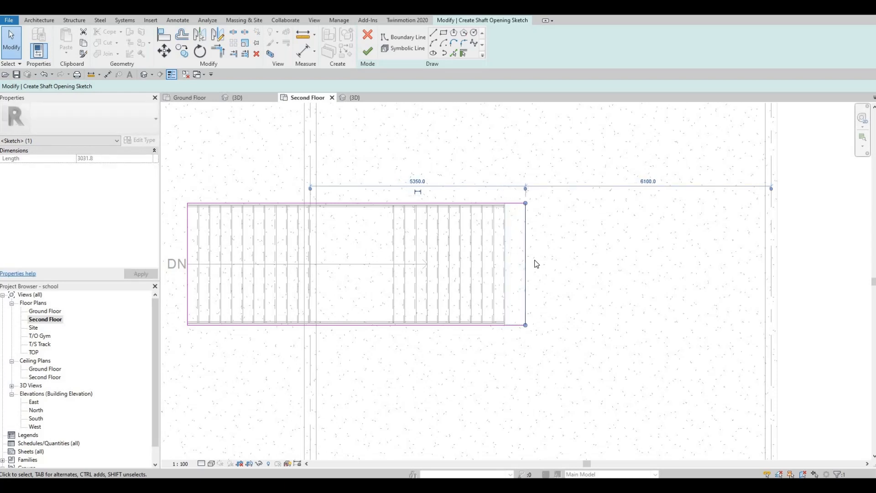
{"action": "left_click", "coordinate": [290, 260]}
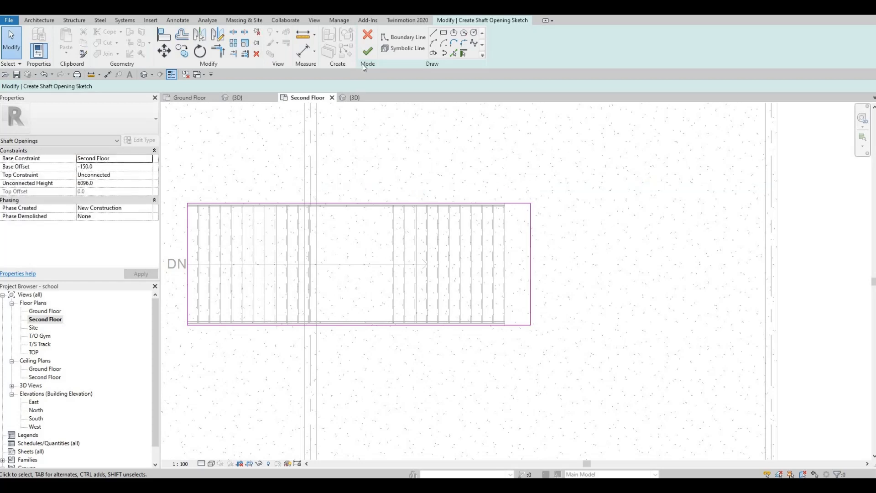
Step: Sketch a rectangular shaft boundary around the stair in the Stairs room 35 between the Primary classrooms
{"action": "scroll", "coordinate": [381, 192], "scroll_direction": "down", "scroll_amount": 5}
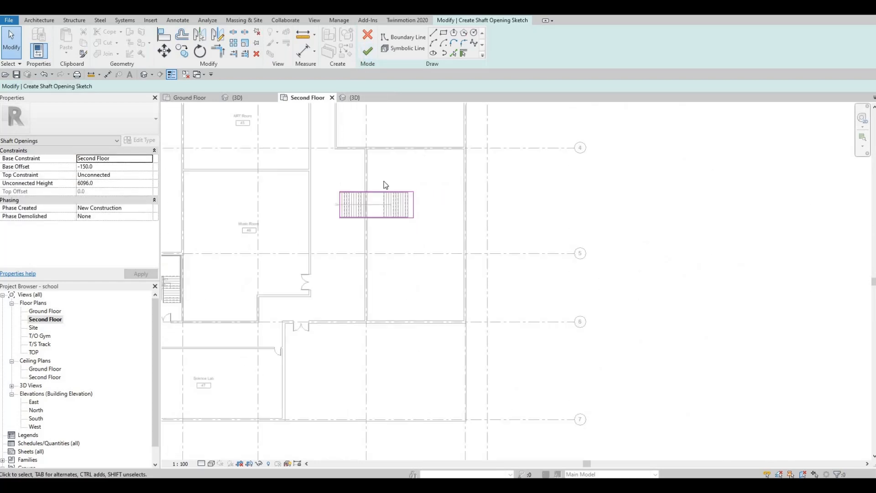
{"action": "middle_click_drag", "start_coordinate": [385, 186], "coordinate": [595, 327]}
{"action": "mouse_move", "coordinate": [342, 218]}
{"action": "middle_mouse_down"}
{"action": "mouse_move", "coordinate": [398, 262]}
{"action": "mouse_move", "coordinate": [424, 301]}
{"action": "middle_mouse_up"}
{"action": "middle_click_drag", "start_coordinate": [393, 136], "coordinate": [388, 196]}
{"action": "scroll", "coordinate": [387, 194], "scroll_direction": "up", "scroll_amount": 3}
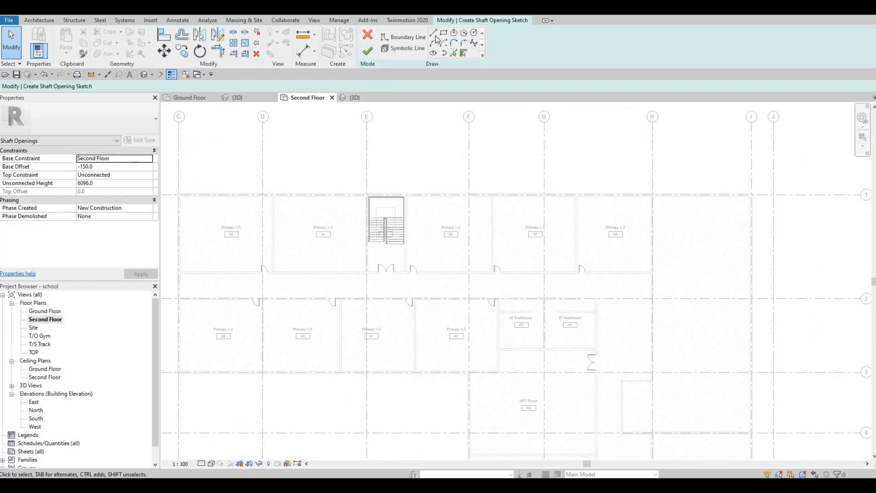
{"action": "scroll", "coordinate": [322, 155], "scroll_direction": "up", "scroll_amount": 6}
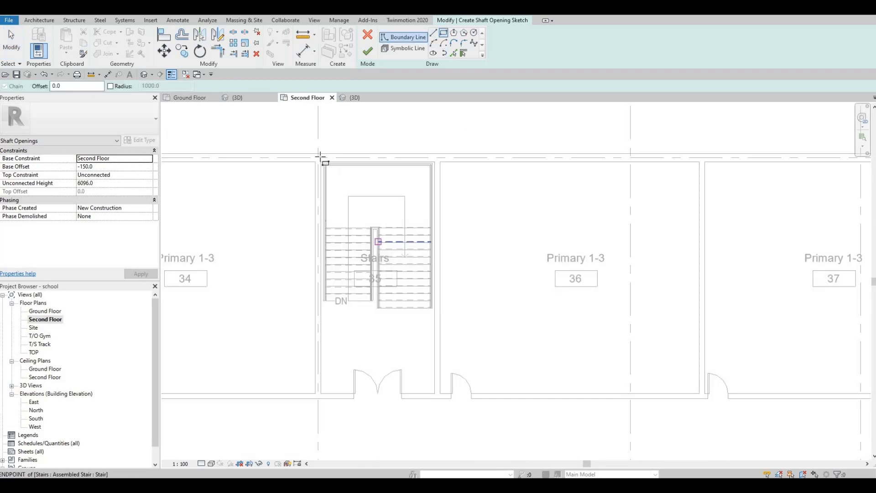
{"action": "scroll", "coordinate": [318, 157], "scroll_direction": "up", "scroll_amount": 3}
{"action": "left_click", "coordinate": [318, 156]}
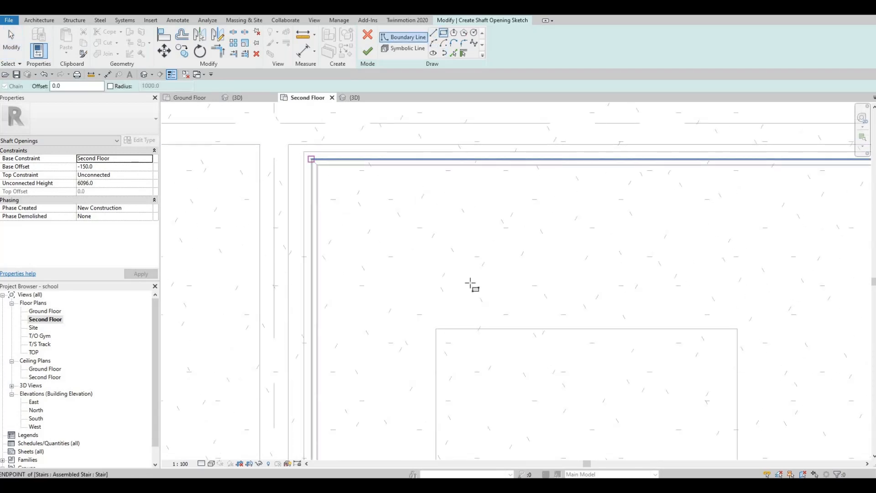
{"action": "scroll", "coordinate": [546, 340], "scroll_direction": "down", "scroll_amount": 2}
{"action": "scroll", "coordinate": [538, 319], "scroll_direction": "down", "scroll_amount": 4}
{"action": "middle_click_drag", "start_coordinate": [567, 358], "coordinate": [535, 253]}
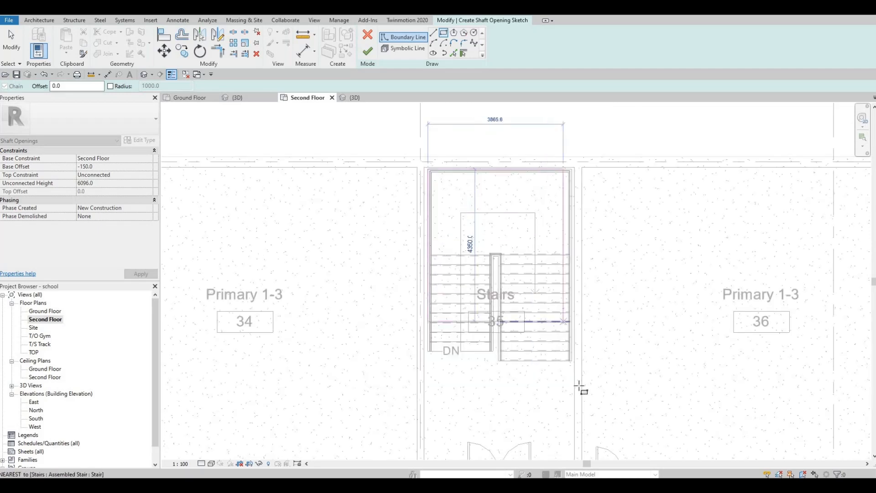
{"action": "scroll", "coordinate": [578, 375], "scroll_direction": "up", "scroll_amount": 2}
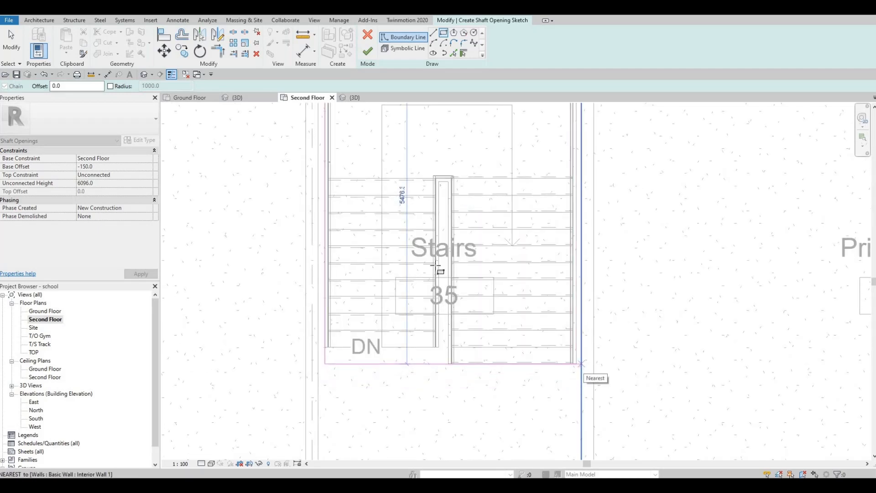
{"action": "left_click", "coordinate": [582, 364]}
{"action": "key", "text": "Escape"}
{"action": "key", "text": "Escape"}
Step: Sketch a rectangular shaft boundary around the stair in the Stairs room 48 beside Junior 4-6
{"action": "scroll", "coordinate": [400, 192], "scroll_direction": "down", "scroll_amount": 5}
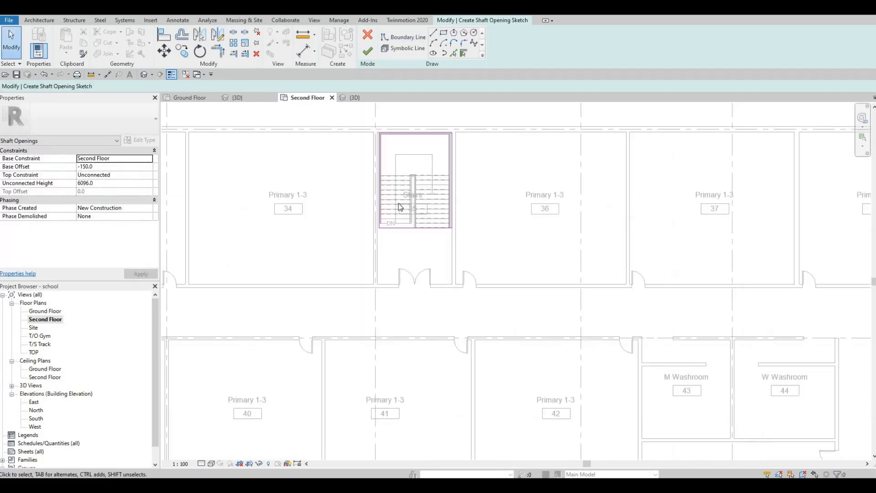
{"action": "scroll", "coordinate": [496, 323], "scroll_direction": "down", "scroll_amount": 8}
{"action": "scroll", "coordinate": [498, 315], "scroll_direction": "up", "scroll_amount": 5}
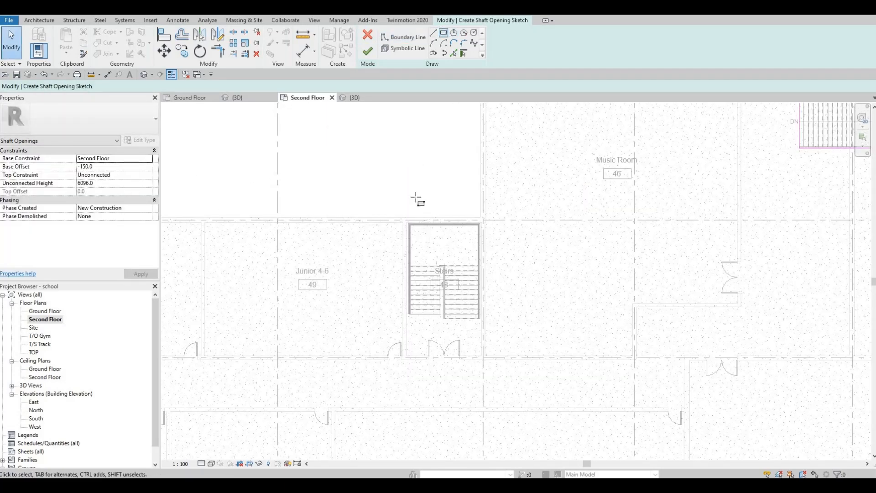
{"action": "scroll", "coordinate": [417, 219], "scroll_direction": "up", "scroll_amount": 5}
{"action": "left_click", "coordinate": [374, 216]}
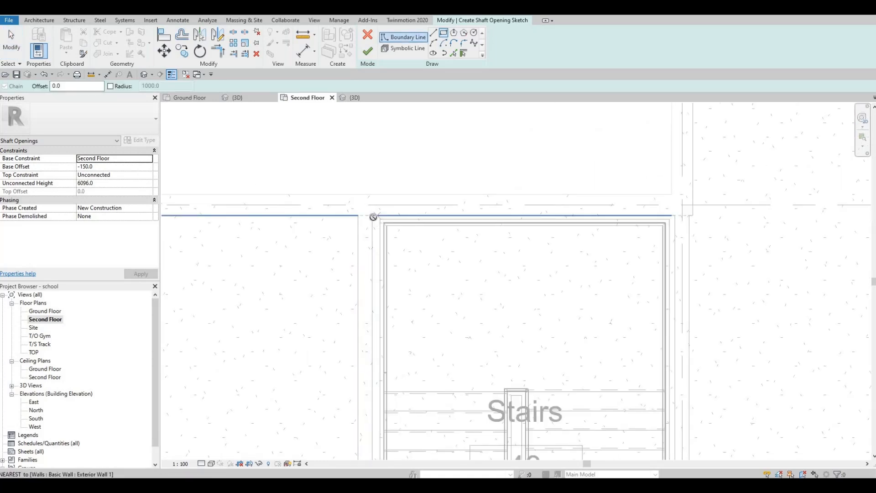
{"action": "left_click", "coordinate": [372, 216]}
{"action": "scroll", "coordinate": [513, 346], "scroll_direction": "down", "scroll_amount": 5}
{"action": "middle_click_drag", "start_coordinate": [514, 340], "coordinate": [518, 227]}
{"action": "scroll", "coordinate": [556, 315], "scroll_direction": "up", "scroll_amount": 1}
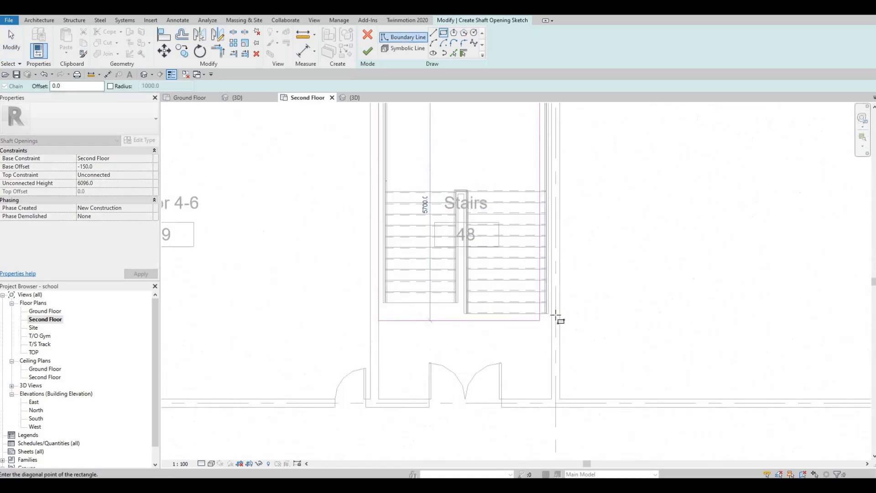
{"action": "scroll", "coordinate": [557, 318], "scroll_direction": "up", "scroll_amount": 3}
{"action": "left_click", "coordinate": [551, 316]}
{"action": "key", "text": "Escape"}
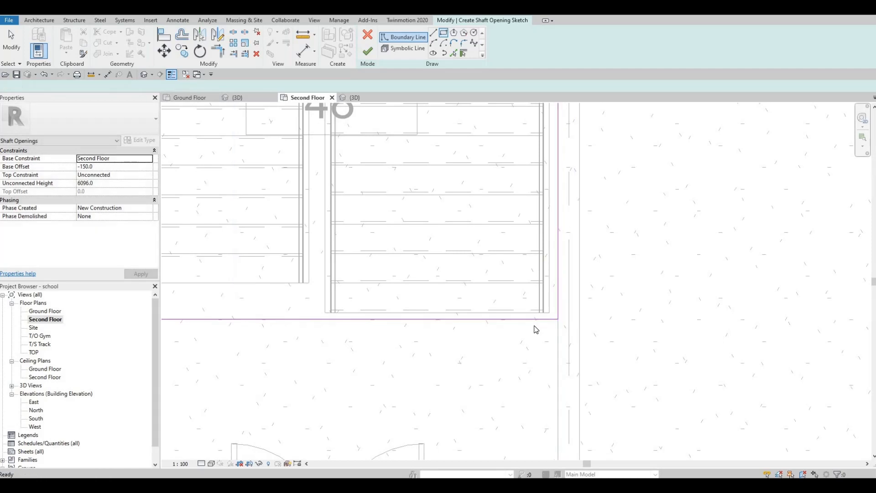
{"action": "key", "text": "Escape"}
Step: Align the shaft boundaries' south edges with the stair ends using the Align tool
{"action": "key", "text": "l"}
{"action": "left_click", "coordinate": [503, 319]}
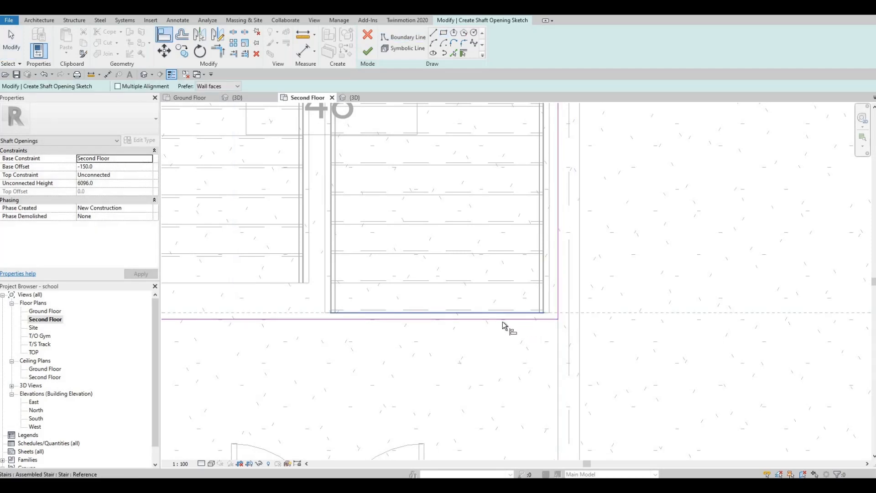
{"action": "scroll", "coordinate": [424, 240], "scroll_direction": "down", "scroll_amount": 4}
{"action": "middle_click_drag", "start_coordinate": [425, 240], "coordinate": [496, 385]}
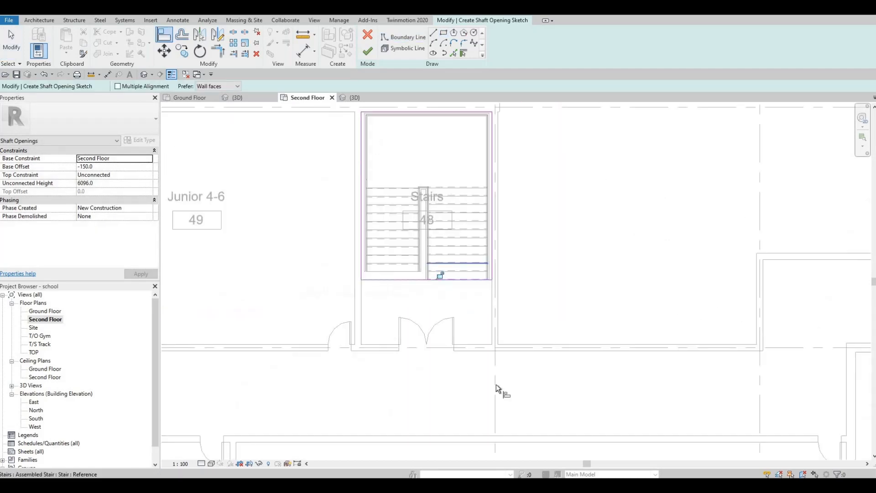
{"action": "scroll", "coordinate": [421, 240], "scroll_direction": "down", "scroll_amount": 2}
{"action": "middle_click_drag", "start_coordinate": [422, 240], "coordinate": [477, 449]}
{"action": "scroll", "coordinate": [477, 328], "scroll_direction": "down", "scroll_amount": 4}
{"action": "middle_click_drag", "start_coordinate": [495, 219], "coordinate": [538, 389]}
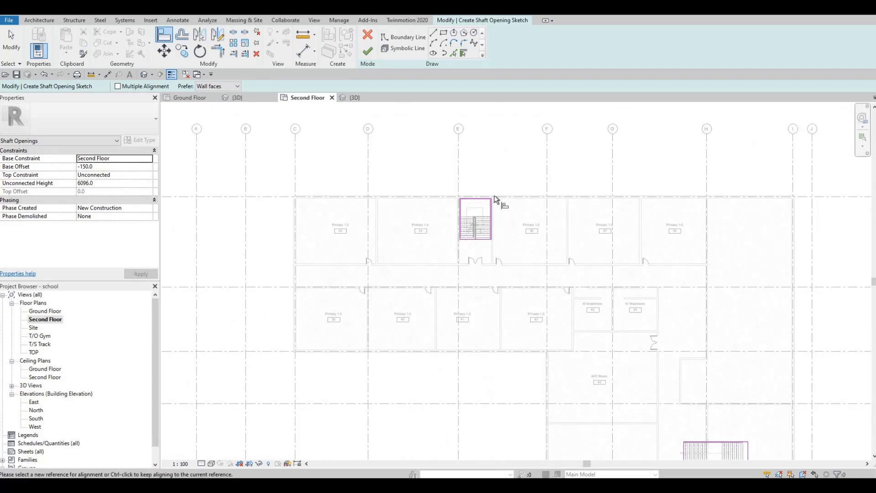
{"action": "scroll", "coordinate": [482, 246], "scroll_direction": "up", "scroll_amount": 4}
{"action": "scroll", "coordinate": [490, 201], "scroll_direction": "up", "scroll_amount": 5}
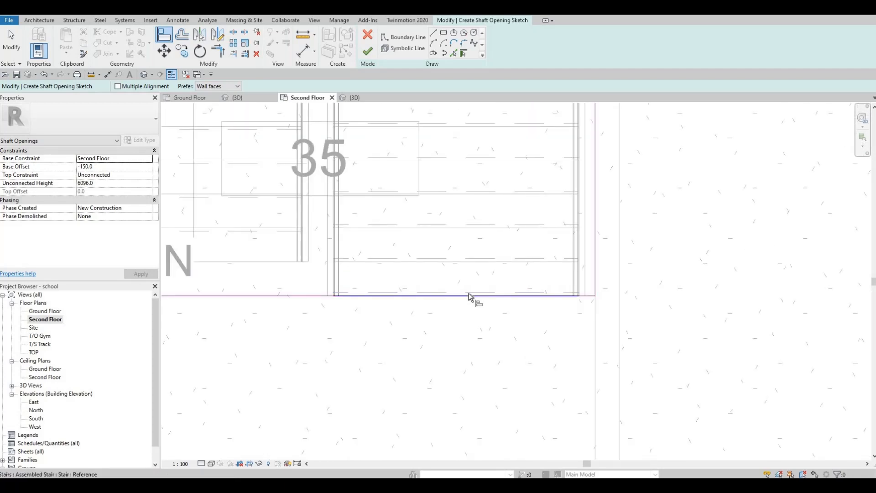
{"action": "left_click", "coordinate": [466, 296]}
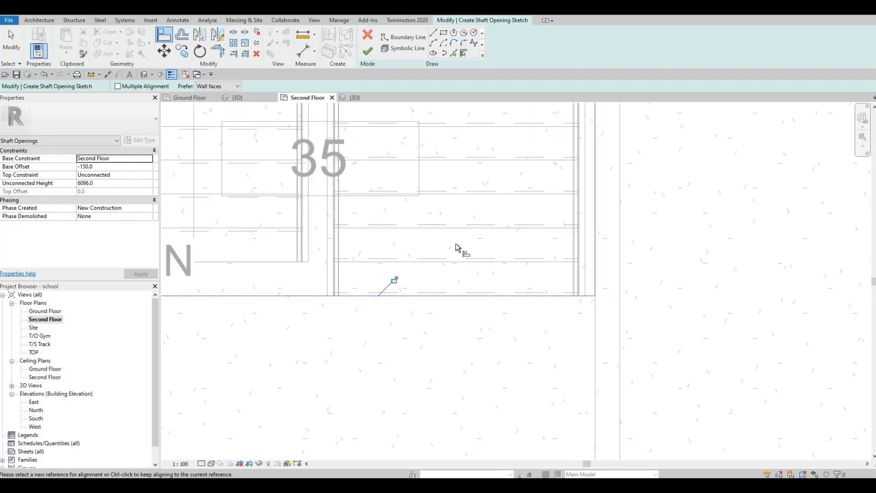
Step: Finish the shaft opening sketch
{"action": "scroll", "coordinate": [458, 248], "scroll_direction": "down", "scroll_amount": 5}
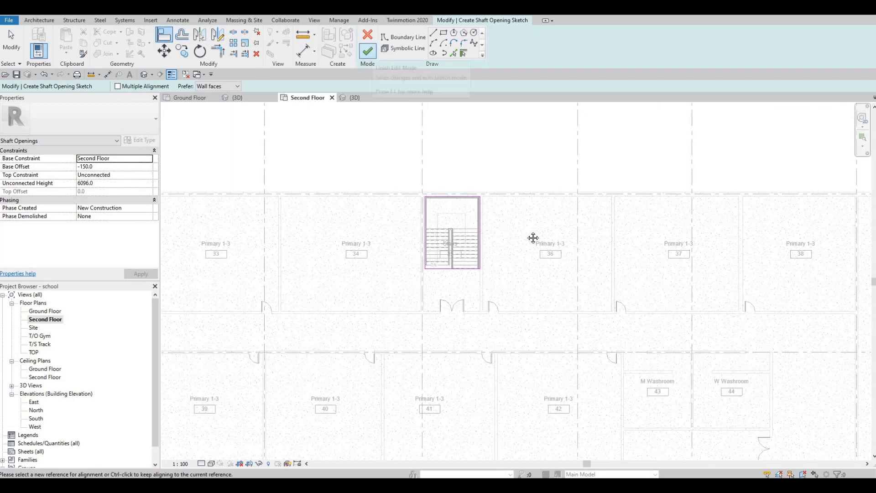
{"action": "scroll", "coordinate": [534, 238], "scroll_direction": "down", "scroll_amount": 4}
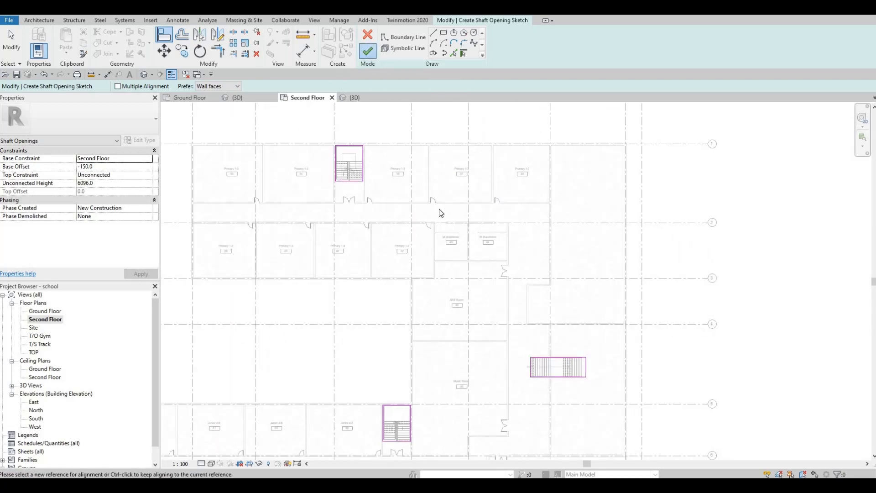
{"action": "left_click", "coordinate": [368, 51]}
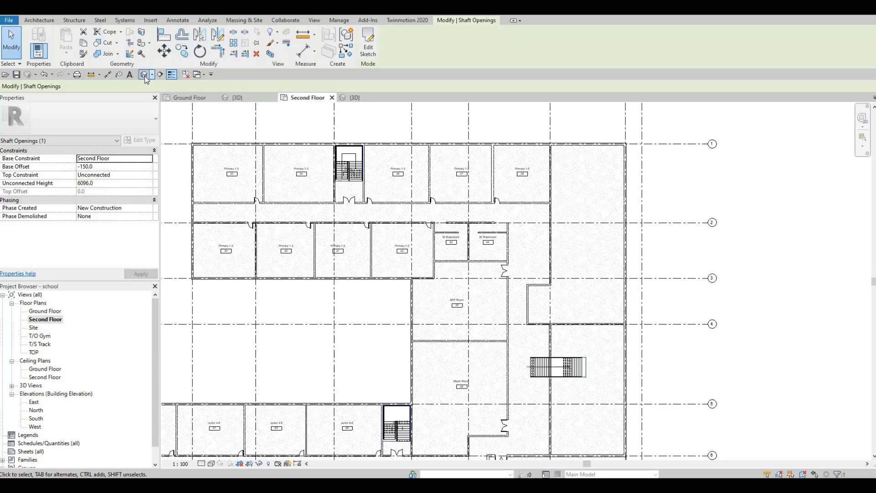
Step: Inspect the cut stair openings in the 3D view, then return to the Second Floor plan
{"action": "middle_click_drag", "start_coordinate": [444, 293], "coordinate": [457, 245]}
{"action": "scroll", "coordinate": [458, 244], "scroll_direction": "up", "scroll_amount": 5}
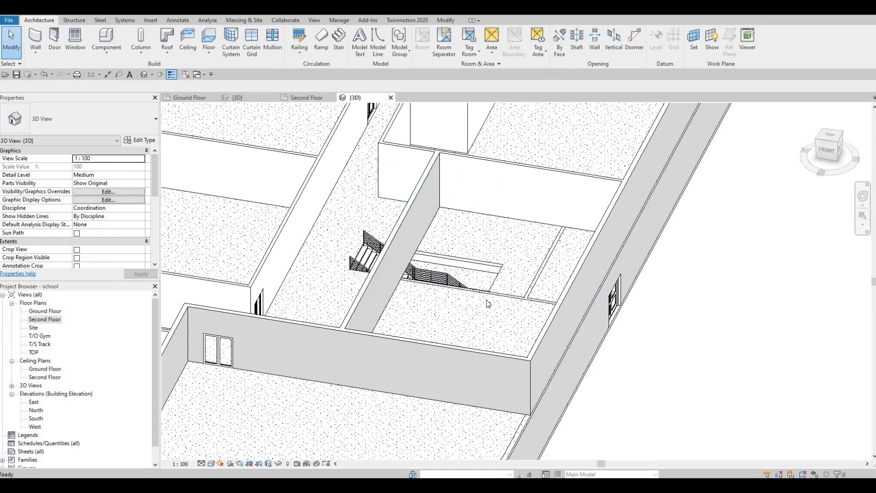
{"action": "key", "text": "ctrl+Tab"}
Step: Shorten the wall running through the central stair so it starts at the stair's south edge
{"action": "middle_click_drag", "start_coordinate": [552, 332], "coordinate": [358, 235]}
{"action": "scroll", "coordinate": [358, 235], "scroll_direction": "up", "scroll_amount": 2}
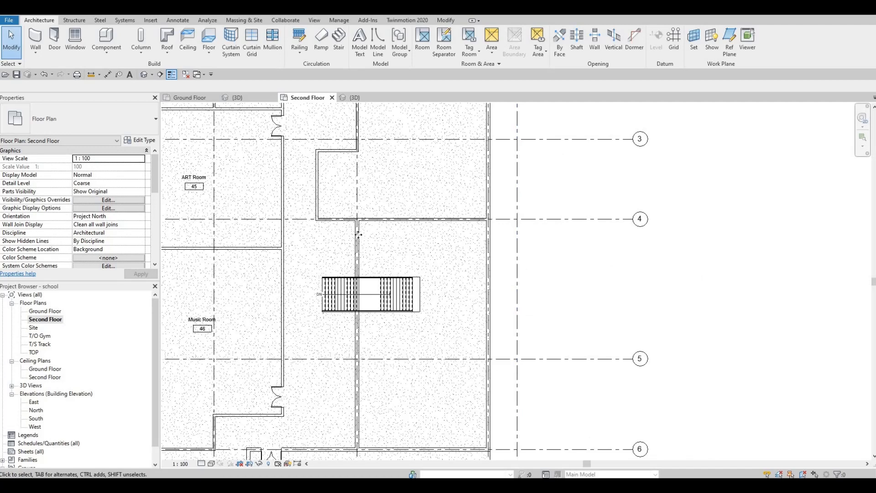
{"action": "left_click", "coordinate": [358, 222]}
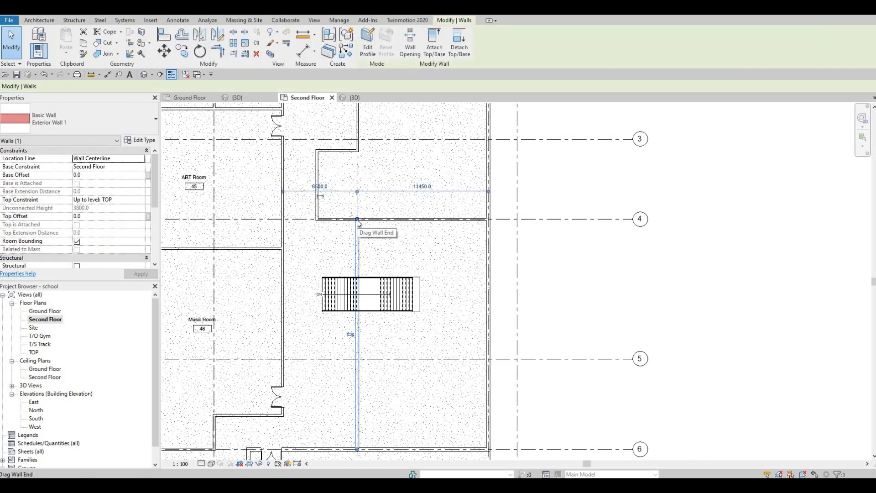
{"action": "left_click_drag", "start_coordinate": [360, 240], "coordinate": [361, 314]}
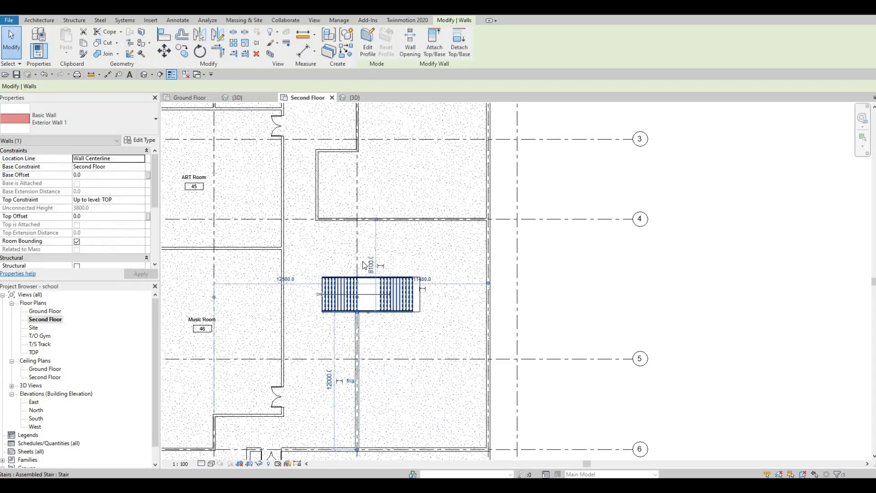
{"action": "key", "text": "Escape"}
{"action": "scroll", "coordinate": [350, 299], "scroll_direction": "up", "scroll_amount": 5}
{"action": "scroll", "coordinate": [351, 297], "scroll_direction": "up", "scroll_amount": 2}
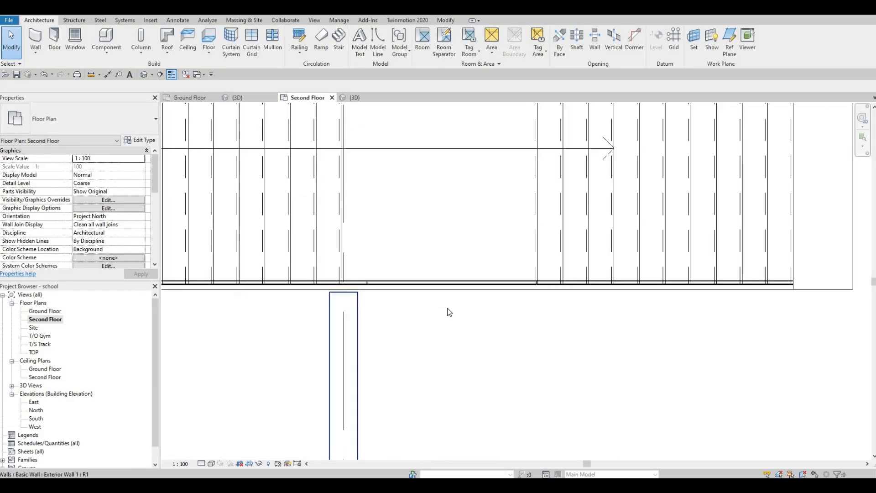
Step: Edit the central stair's shaft opening sketch and align its east boundary line with the stair's end
{"action": "scroll", "coordinate": [433, 302], "scroll_direction": "down", "scroll_amount": 2}
{"action": "middle_click_drag", "start_coordinate": [481, 336], "coordinate": [420, 272]}
{"action": "scroll", "coordinate": [385, 247], "scroll_direction": "down", "scroll_amount": 2}
{"action": "scroll", "coordinate": [352, 256], "scroll_direction": "down", "scroll_amount": 1}
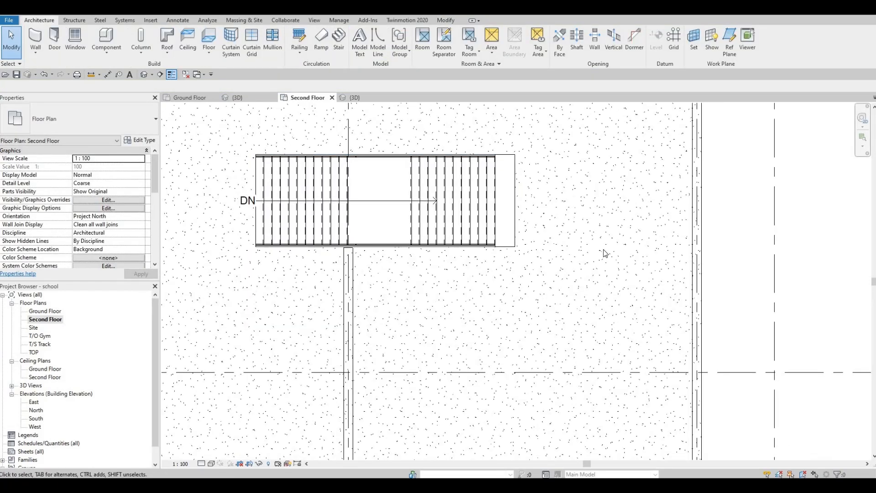
{"action": "scroll", "coordinate": [483, 155], "scroll_direction": "down", "scroll_amount": 3}
{"action": "scroll", "coordinate": [480, 176], "scroll_direction": "down", "scroll_amount": 1}
{"action": "middle_click_drag", "start_coordinate": [481, 127], "coordinate": [471, 198]}
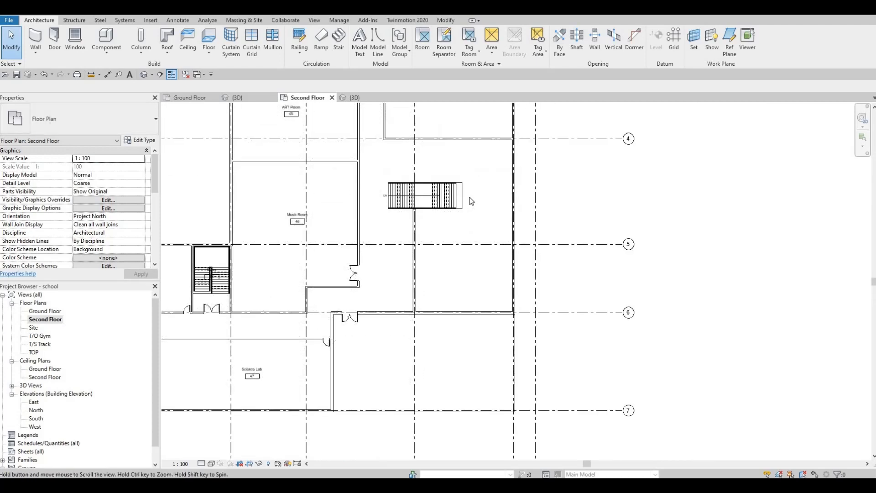
{"action": "scroll", "coordinate": [465, 188], "scroll_direction": "up", "scroll_amount": 6}
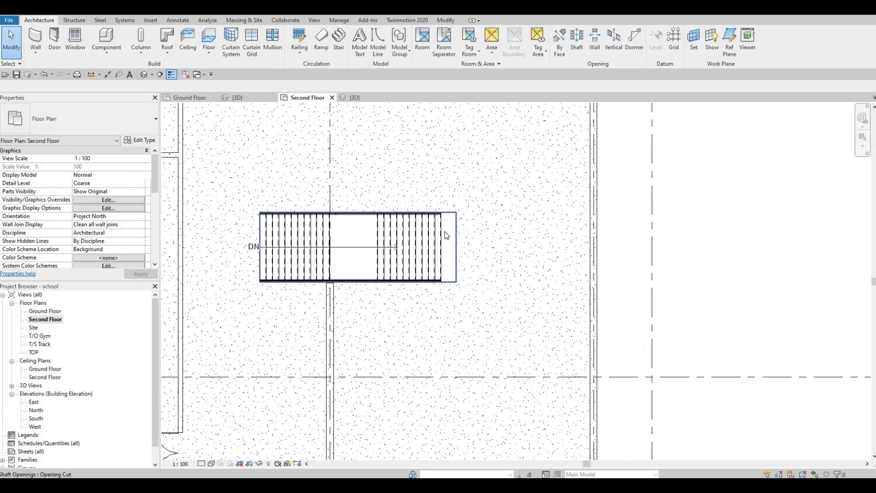
{"action": "scroll", "coordinate": [447, 239], "scroll_direction": "up", "scroll_amount": 2}
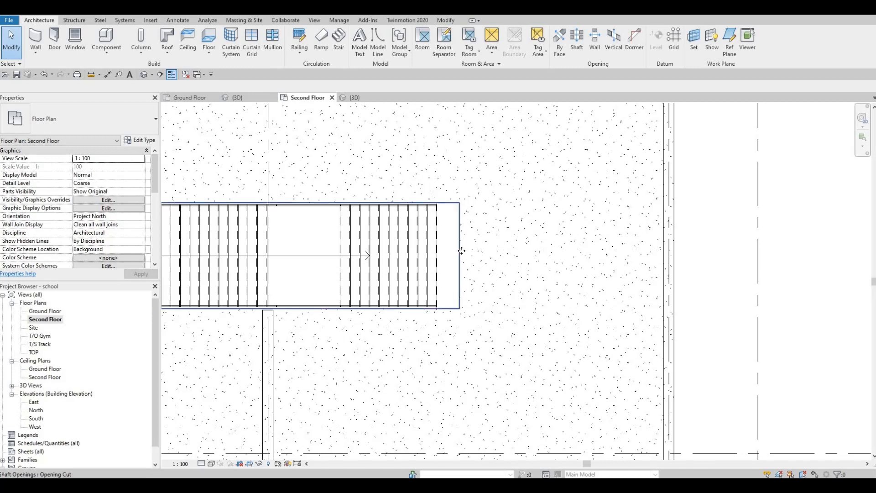
{"action": "left_click", "coordinate": [461, 239]}
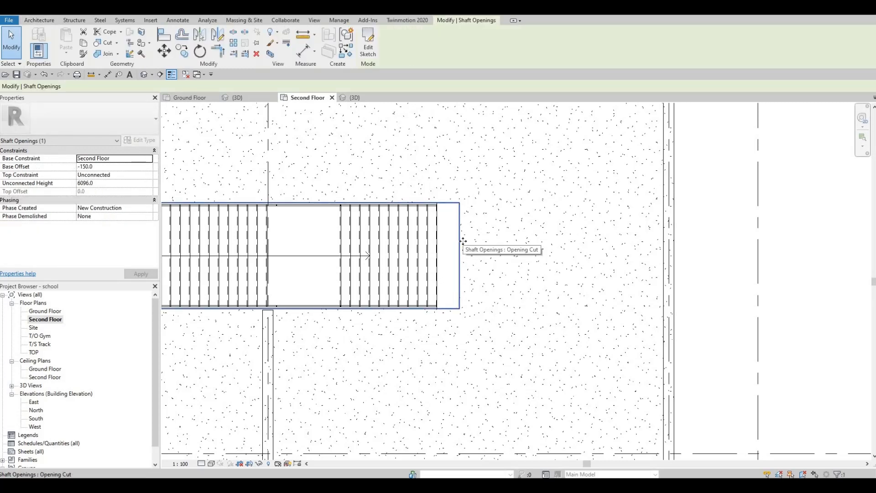
{"action": "double_click", "coordinate": [452, 247]}
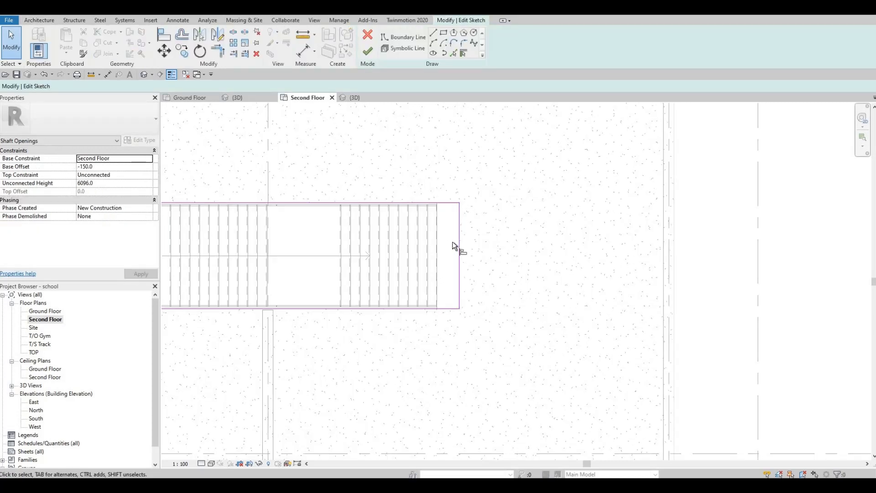
{"action": "key", "text": "l"}
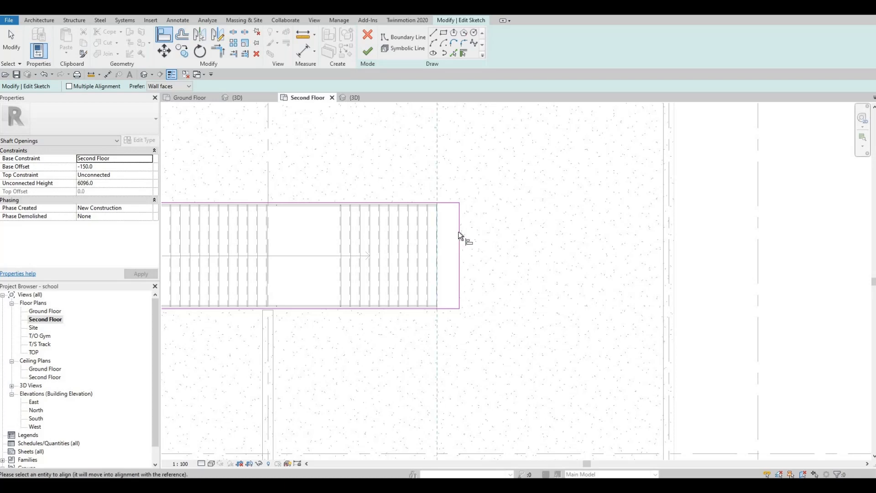
{"action": "left_click", "coordinate": [439, 232]}
{"action": "left_click", "coordinate": [459, 270]}
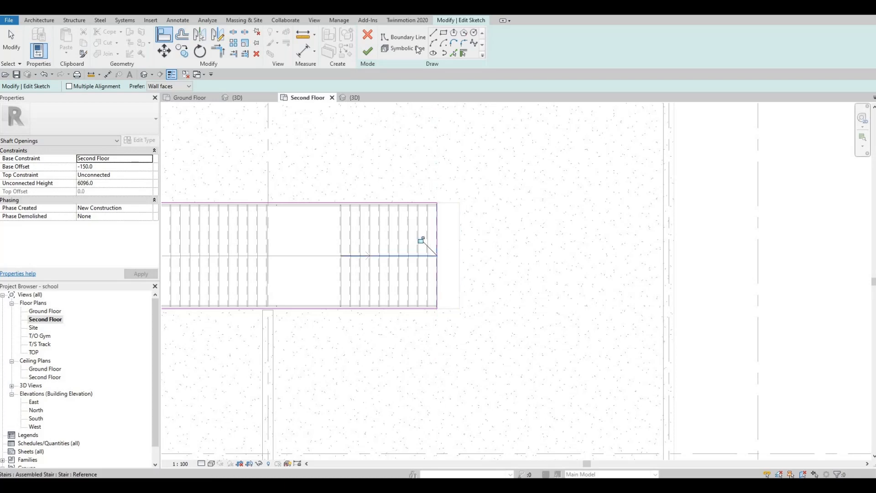
Step: Finish the edited shaft opening sketch and review the central stair and its adjoining wall on the Second Floor plan
{"action": "left_click", "coordinate": [367, 51]}
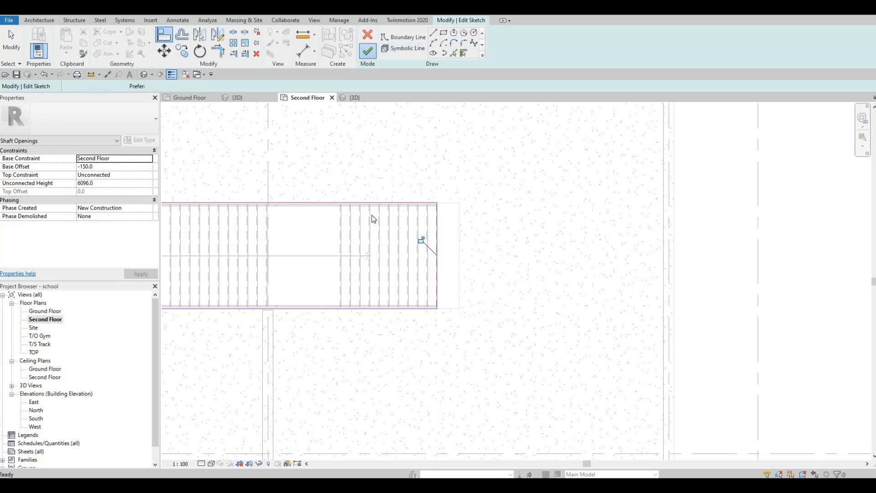
{"action": "left_click", "coordinate": [485, 246]}
{"action": "mouse_move", "coordinate": [431, 237]}
{"action": "middle_mouse_down"}
{"action": "mouse_move", "coordinate": [501, 232]}
{"action": "mouse_move", "coordinate": [469, 231]}
{"action": "middle_mouse_up"}
{"action": "scroll", "coordinate": [529, 248], "scroll_direction": "down", "scroll_amount": 4}
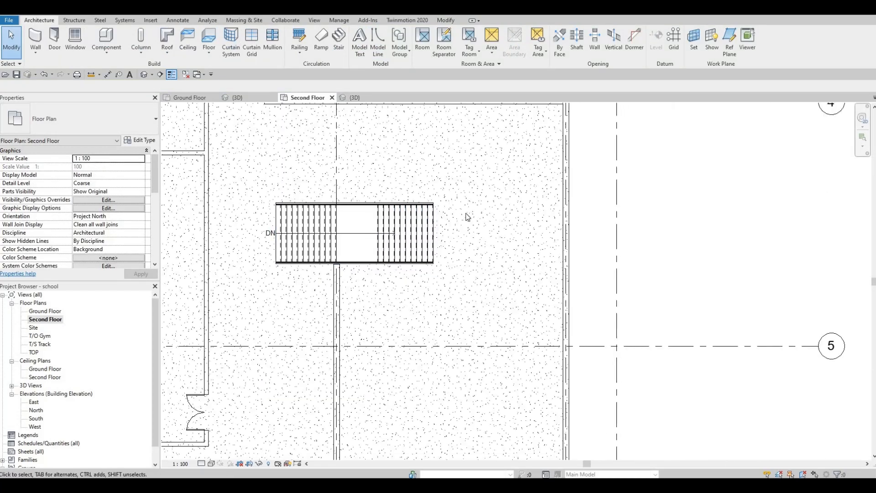
{"action": "middle_click_drag", "start_coordinate": [377, 247], "coordinate": [377, 241]}
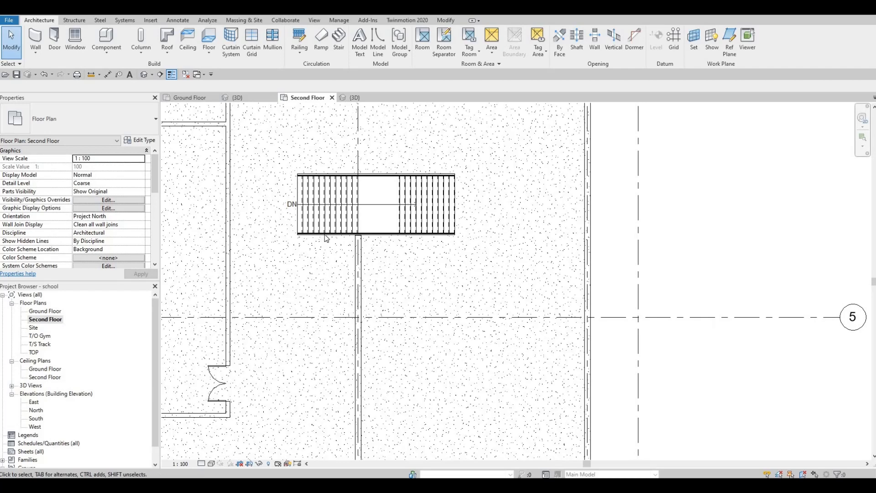
{"action": "middle_click_drag", "start_coordinate": [342, 302], "coordinate": [286, 242]}
{"action": "left_click", "coordinate": [286, 242]}
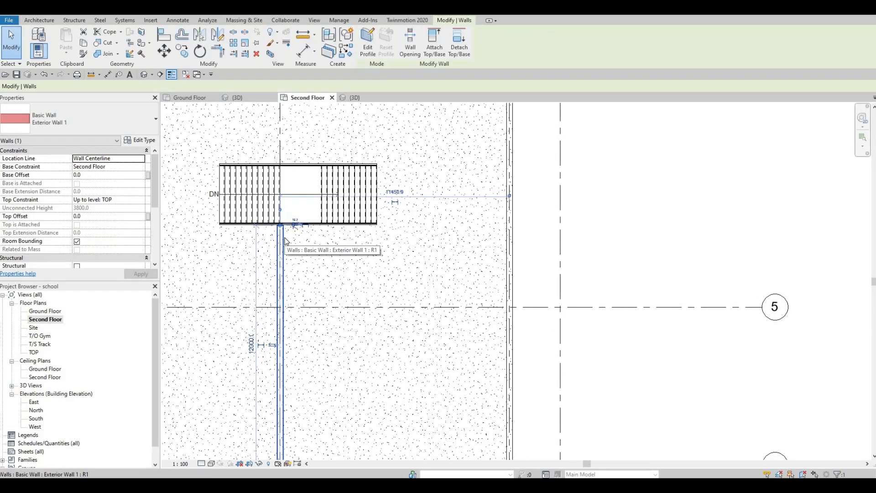
{"action": "key", "text": "Escape"}
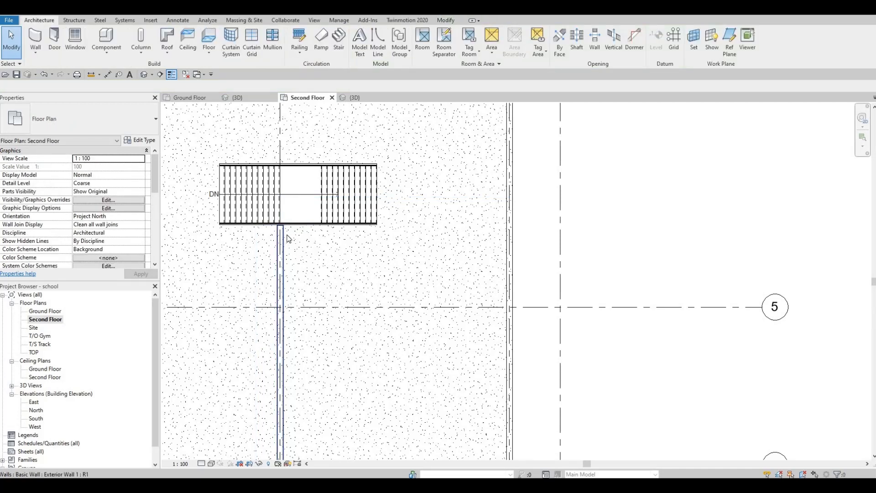
{"action": "scroll", "coordinate": [336, 257], "scroll_direction": "down", "scroll_amount": 4}
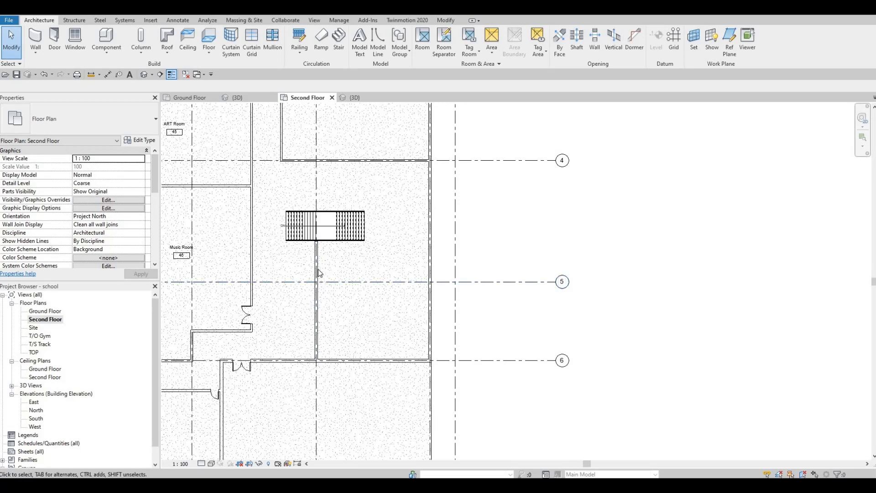
{"action": "middle_click_drag", "start_coordinate": [335, 253], "coordinate": [371, 213]}
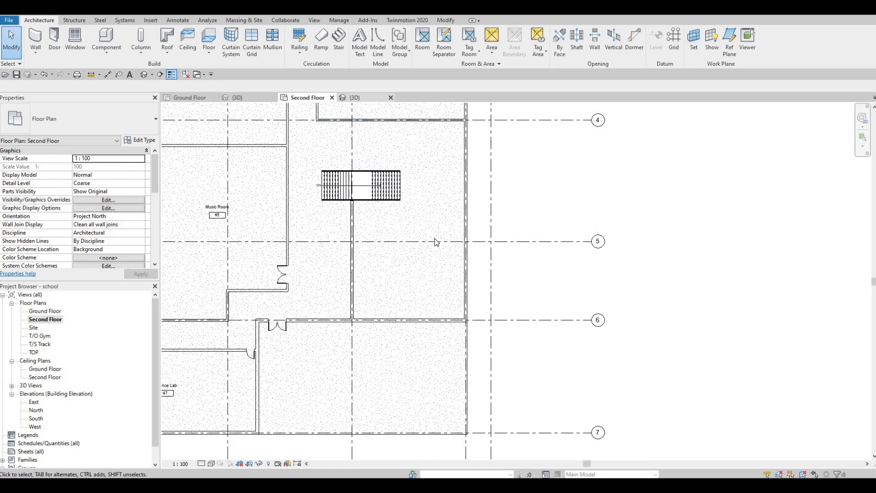
Step: In the 3D view, lower the top of the stair's shaft opening to an unconnected height of about 2144 mm
{"action": "key", "text": "ctrl+Tab"}
{"action": "middle_click_drag", "start_coordinate": [436, 243], "coordinate": [401, 196], "text": "shift"}
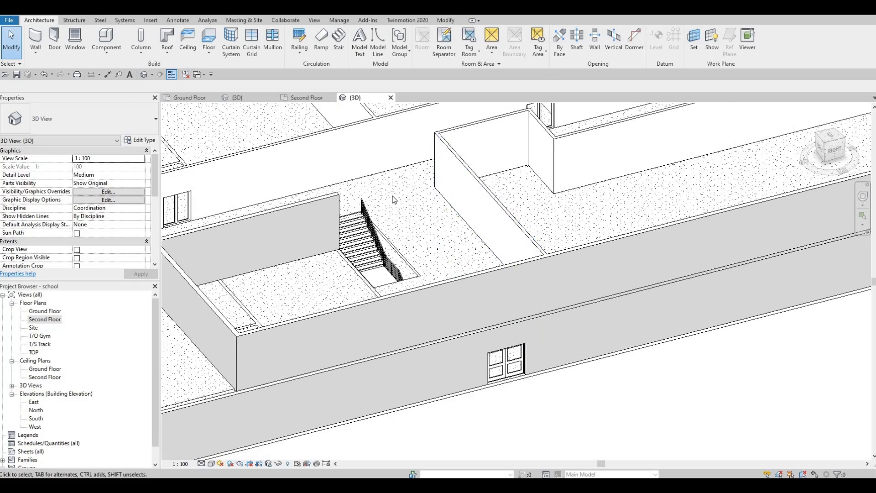
{"action": "left_click", "coordinate": [389, 197]}
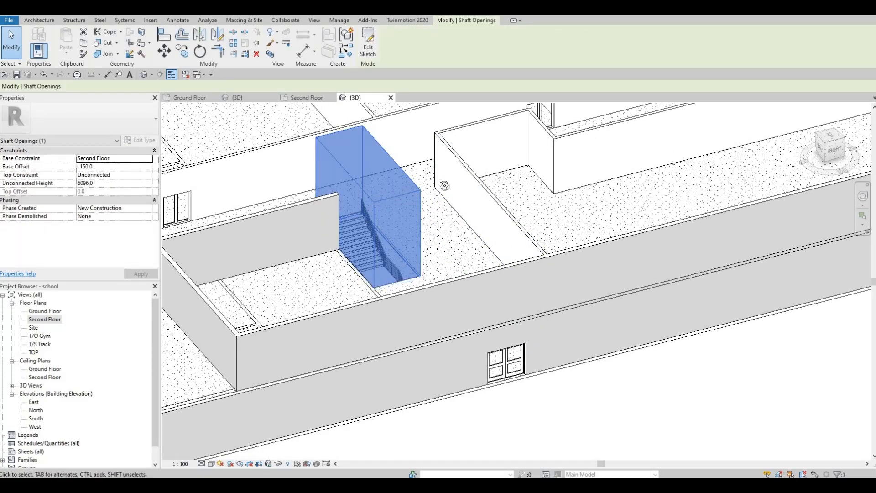
{"action": "middle_click_drag", "start_coordinate": [445, 186], "coordinate": [432, 137], "text": "shift"}
{"action": "middle_click_drag", "start_coordinate": [432, 137], "coordinate": [422, 230]}
{"action": "scroll", "coordinate": [540, 275], "scroll_direction": "down", "scroll_amount": 2}
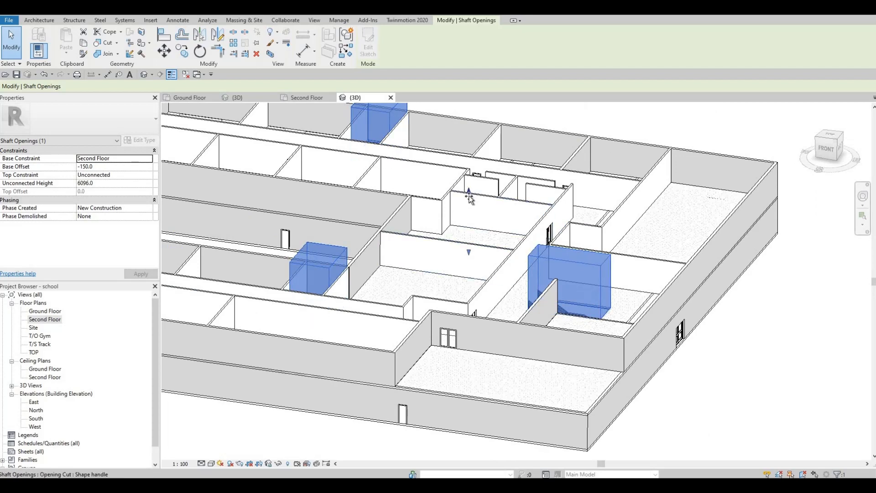
{"action": "left_click_drag", "start_coordinate": [469, 197], "coordinate": [471, 214]}
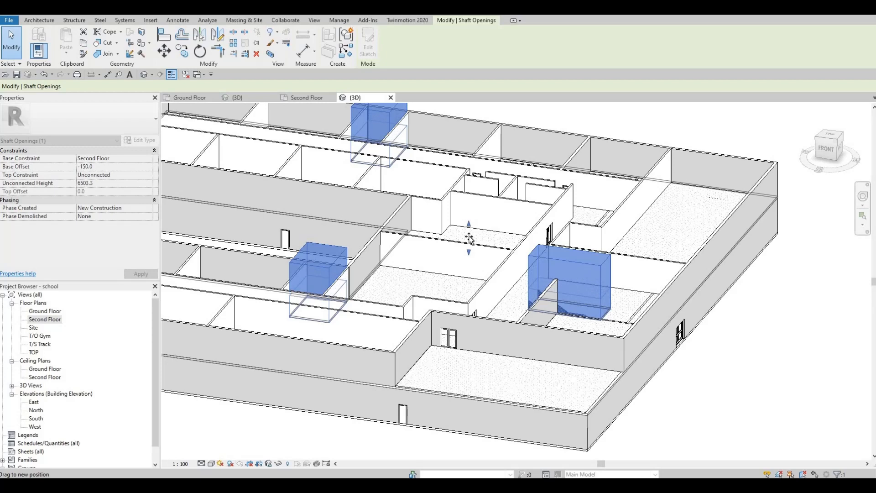
{"action": "left_click_drag", "start_coordinate": [669, 309], "coordinate": [608, 288]}
{"action": "middle_click_drag", "start_coordinate": [595, 353], "coordinate": [604, 274], "text": "shift"}
{"action": "scroll", "coordinate": [570, 377], "scroll_direction": "up", "scroll_amount": 4}
{"action": "scroll", "coordinate": [557, 382], "scroll_direction": "down", "scroll_amount": 3}
{"action": "scroll", "coordinate": [605, 274], "scroll_direction": "up", "scroll_amount": 3}
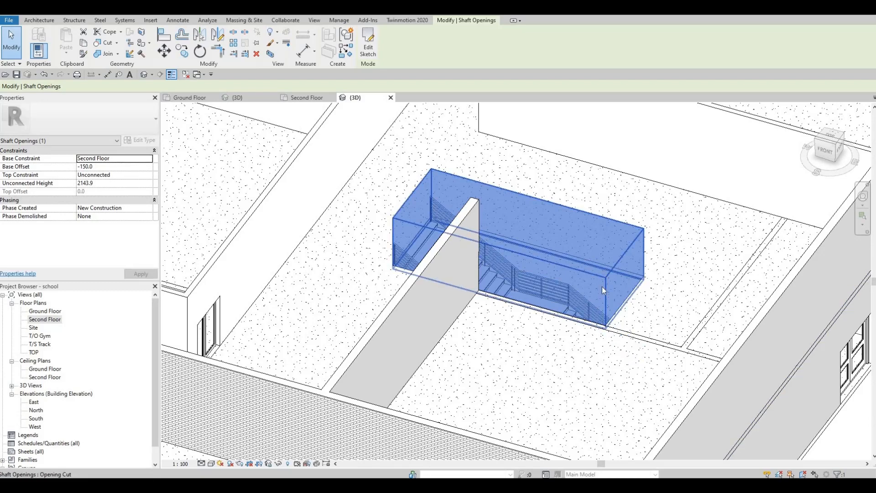
Step: Inspect the adjusted shaft opening around the stair from several angles in 3D
{"action": "middle_click_drag", "start_coordinate": [519, 238], "coordinate": [500, 243], "text": "shift"}
{"action": "middle_click_drag", "start_coordinate": [609, 301], "coordinate": [665, 313], "text": "shift"}
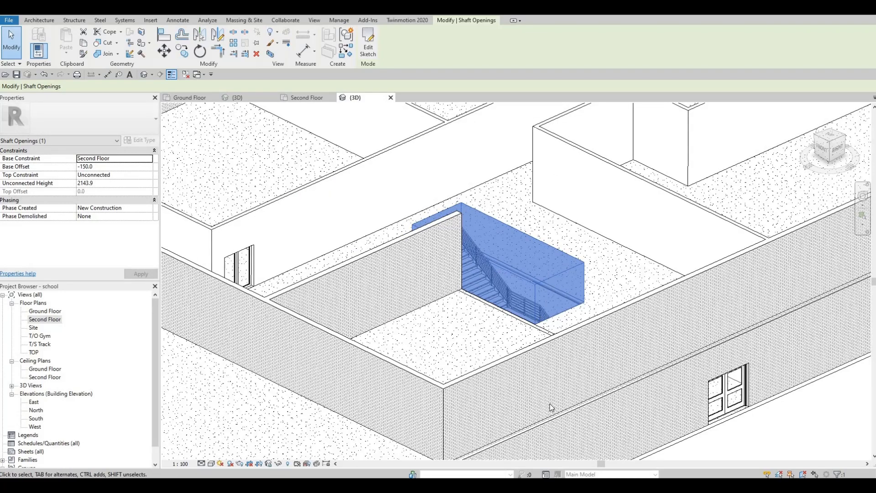
{"action": "middle_click_drag", "start_coordinate": [527, 293], "coordinate": [545, 414]}
{"action": "scroll", "coordinate": [545, 414], "scroll_direction": "down", "scroll_amount": 2}
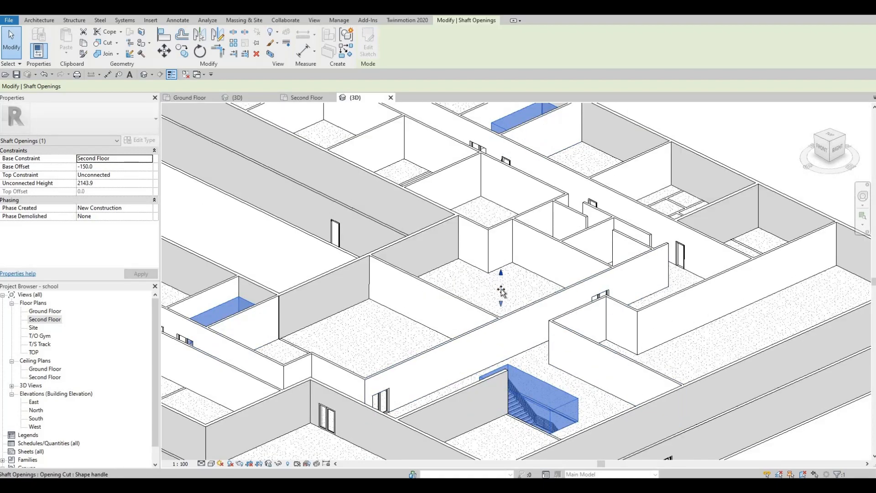
{"action": "left_click_drag", "start_coordinate": [501, 286], "coordinate": [501, 290]}
{"action": "left_click", "coordinate": [565, 346]}
{"action": "middle_click_drag", "start_coordinate": [526, 419], "coordinate": [535, 319]}
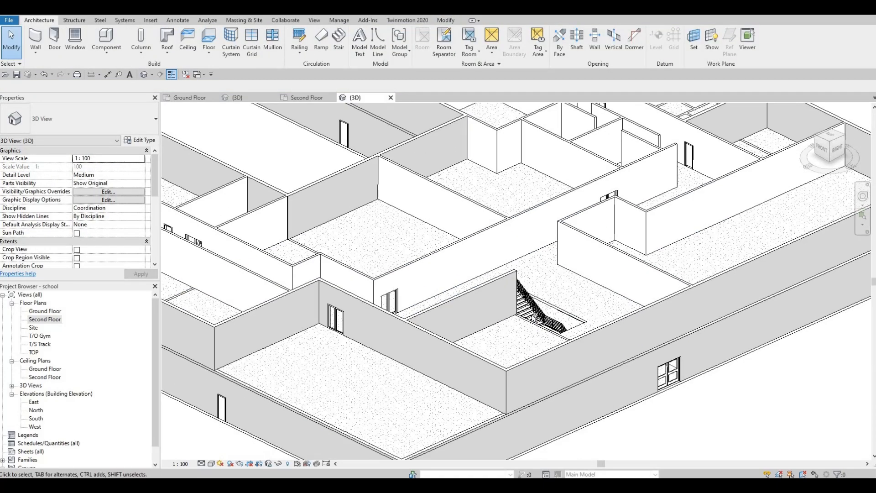
{"action": "middle_click_drag", "start_coordinate": [393, 327], "coordinate": [409, 346], "text": "shift"}
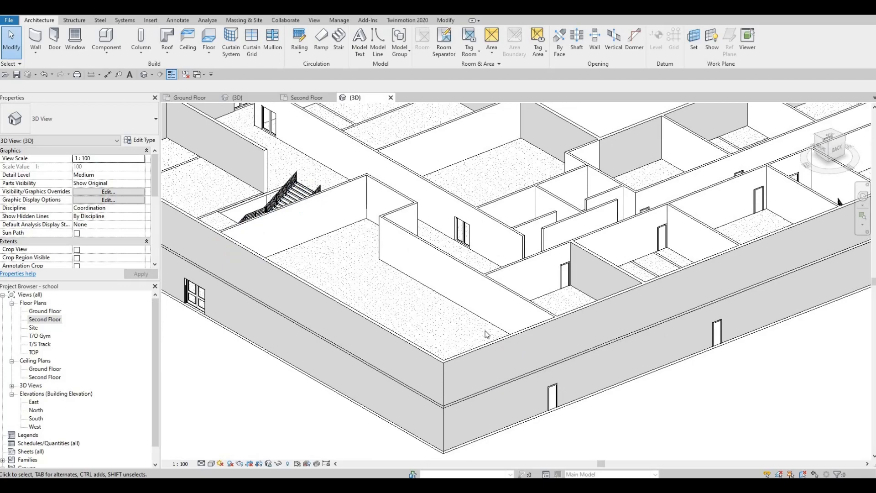
{"action": "middle_click_drag", "start_coordinate": [486, 335], "coordinate": [436, 265], "text": "shift"}
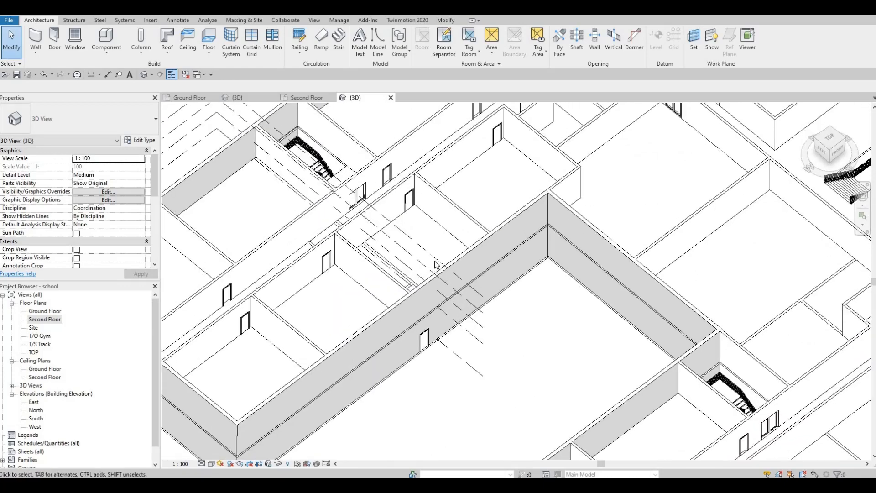
Step: Orbit the 3D model to inspect the other stairs, their railings and floor openings
{"action": "scroll", "coordinate": [436, 265], "scroll_direction": "down", "scroll_amount": 1}
{"action": "middle_click_drag", "start_coordinate": [630, 416], "coordinate": [576, 280]}
{"action": "scroll", "coordinate": [457, 315], "scroll_direction": "up", "scroll_amount": 3}
{"action": "scroll", "coordinate": [577, 280], "scroll_direction": "down", "scroll_amount": 3}
{"action": "middle_click_drag", "start_coordinate": [475, 293], "coordinate": [371, 250]}
{"action": "scroll", "coordinate": [572, 308], "scroll_direction": "down", "scroll_amount": 1}
{"action": "scroll", "coordinate": [371, 204], "scroll_direction": "up", "scroll_amount": 2}
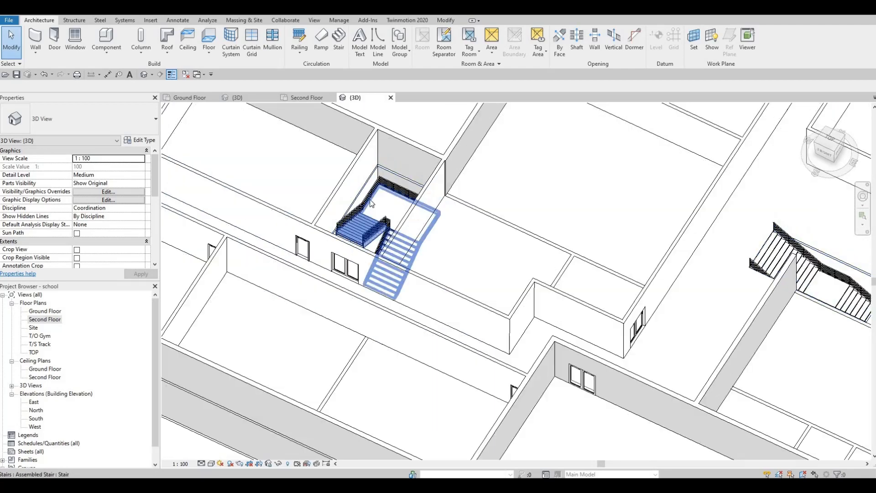
{"action": "scroll", "coordinate": [372, 196], "scroll_direction": "up", "scroll_amount": 2}
{"action": "left_click", "coordinate": [374, 189]}
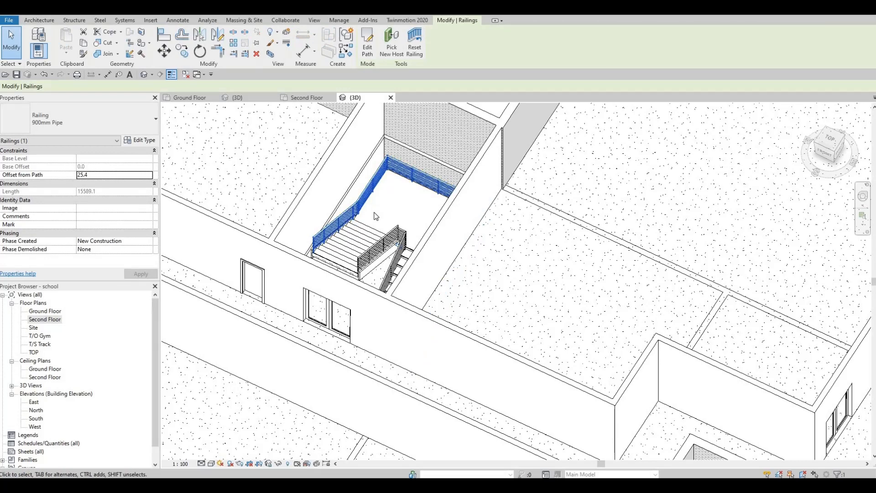
{"action": "key", "text": "Escape"}
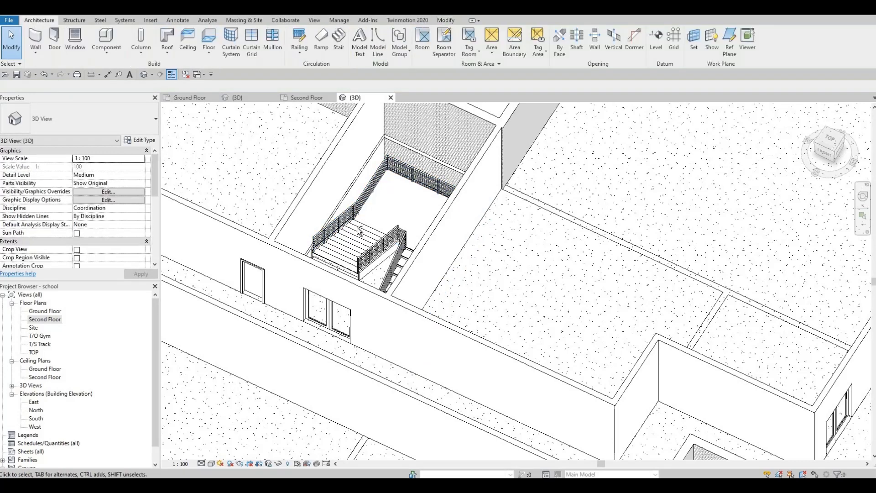
{"action": "scroll", "coordinate": [498, 246], "scroll_direction": "down", "scroll_amount": 10}
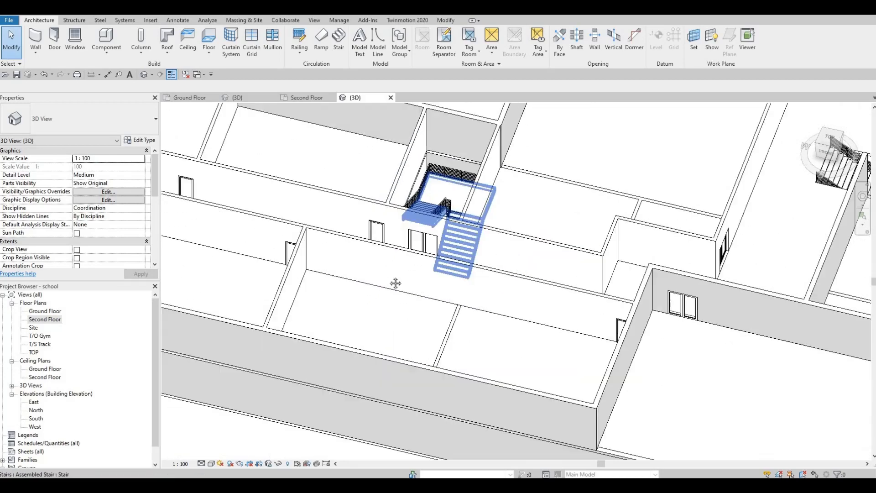
{"action": "scroll", "coordinate": [405, 293], "scroll_direction": "up", "scroll_amount": 8}
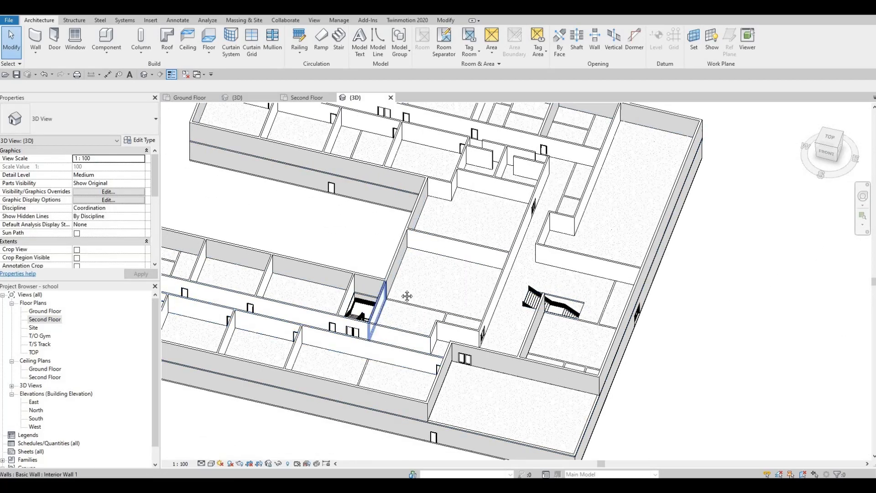
{"action": "middle_click_drag", "start_coordinate": [407, 296], "coordinate": [408, 391]}
{"action": "middle_click_drag", "start_coordinate": [444, 305], "coordinate": [456, 176]}
{"action": "middle_click_drag", "start_coordinate": [342, 226], "coordinate": [368, 262], "text": "shift"}
{"action": "scroll", "coordinate": [371, 262], "scroll_direction": "up", "scroll_amount": 3}
{"action": "middle_click_drag", "start_coordinate": [424, 274], "coordinate": [432, 231], "text": "shift"}
{"action": "scroll", "coordinate": [434, 280], "scroll_direction": "up", "scroll_amount": 2}
{"action": "scroll", "coordinate": [438, 249], "scroll_direction": "up", "scroll_amount": 1}
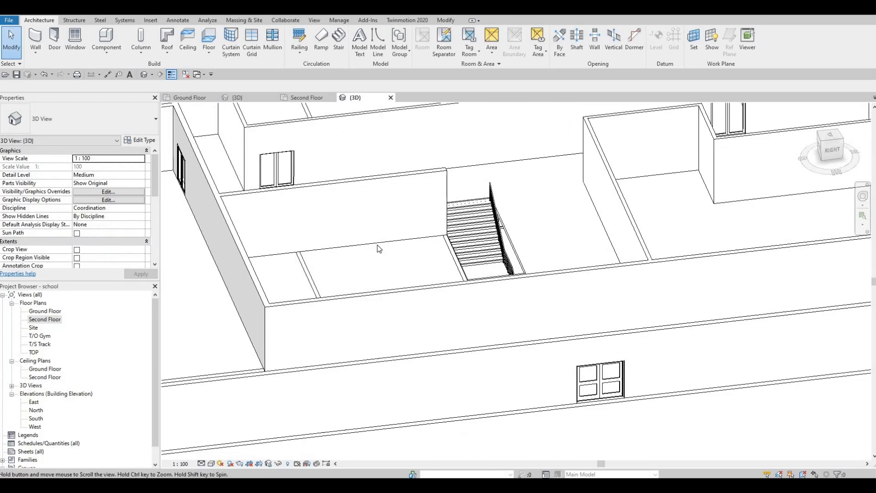
{"action": "scroll", "coordinate": [411, 240], "scroll_direction": "down", "scroll_amount": 3}
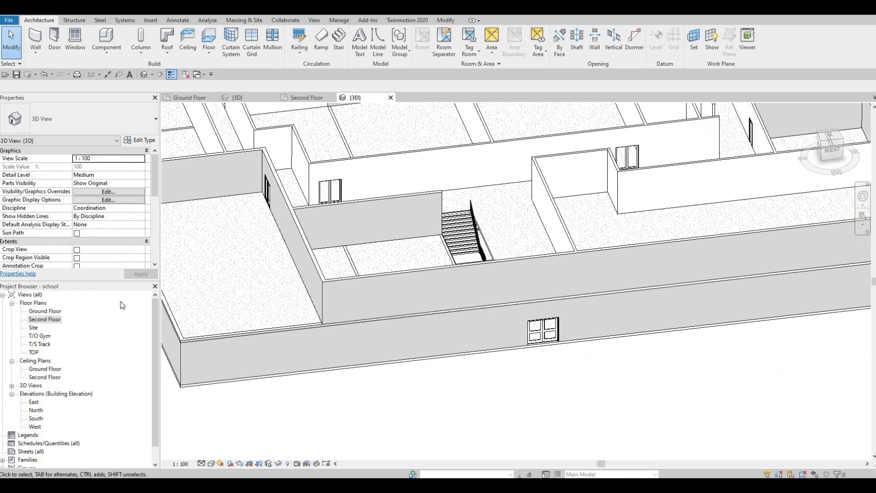
Step: On the Ground Floor plan, draw a U-shaped interior wall recess about 2800 mm wide and 1300 mm deep below the stair's east end
{"action": "double_click", "coordinate": [43, 312]}
{"action": "scroll", "coordinate": [416, 288], "scroll_direction": "up", "scroll_amount": 4}
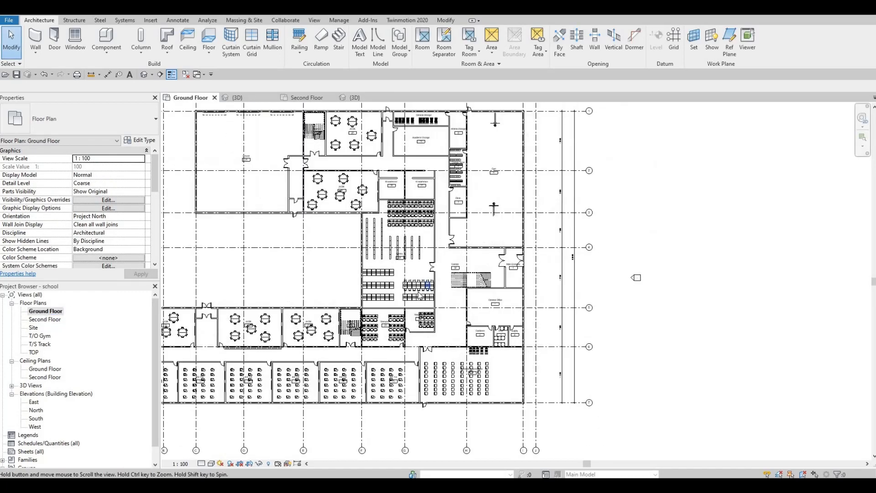
{"action": "scroll", "coordinate": [419, 299], "scroll_direction": "up", "scroll_amount": 3}
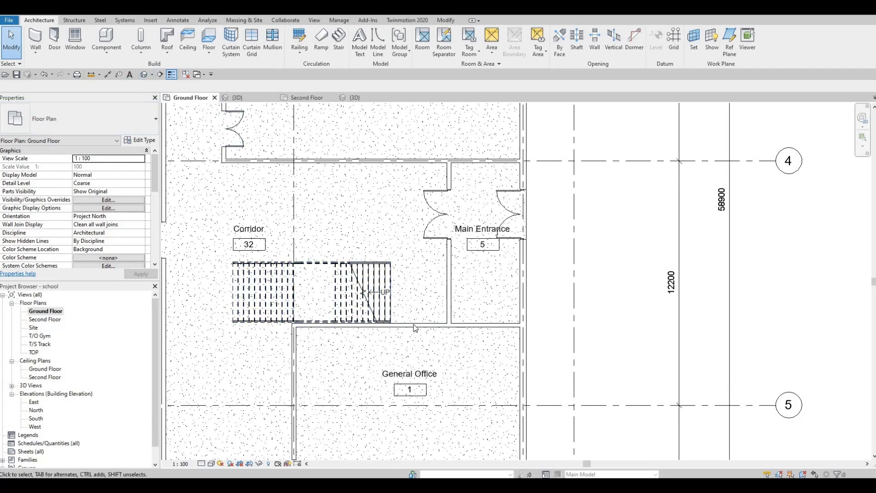
{"action": "left_click", "coordinate": [347, 325]}
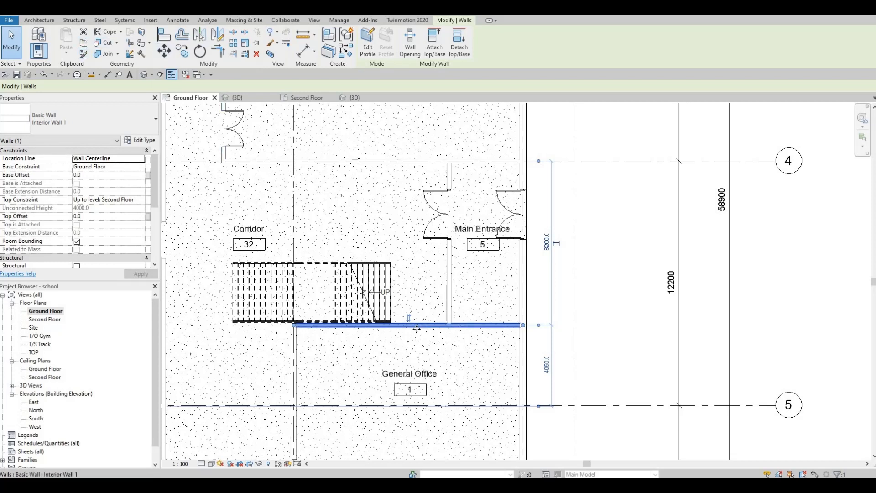
{"action": "key", "text": "c"}
{"action": "key", "text": "s"}
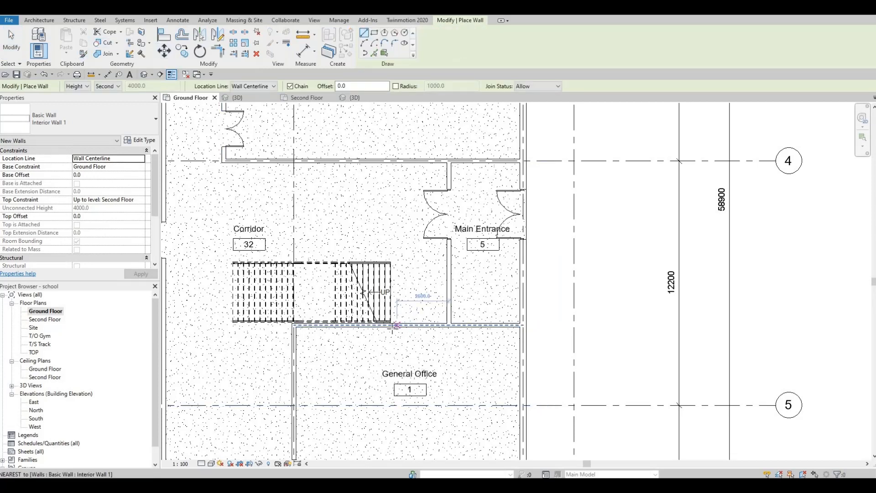
{"action": "left_click", "coordinate": [393, 327]}
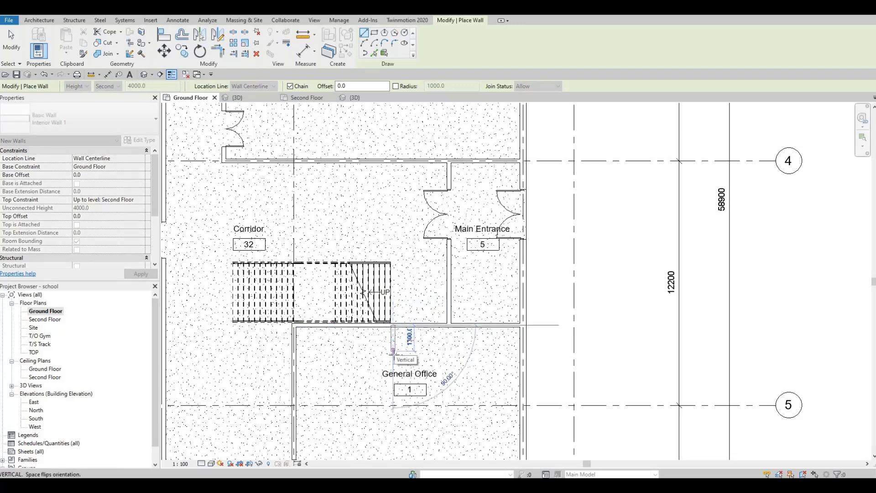
{"action": "left_click", "coordinate": [444, 354]}
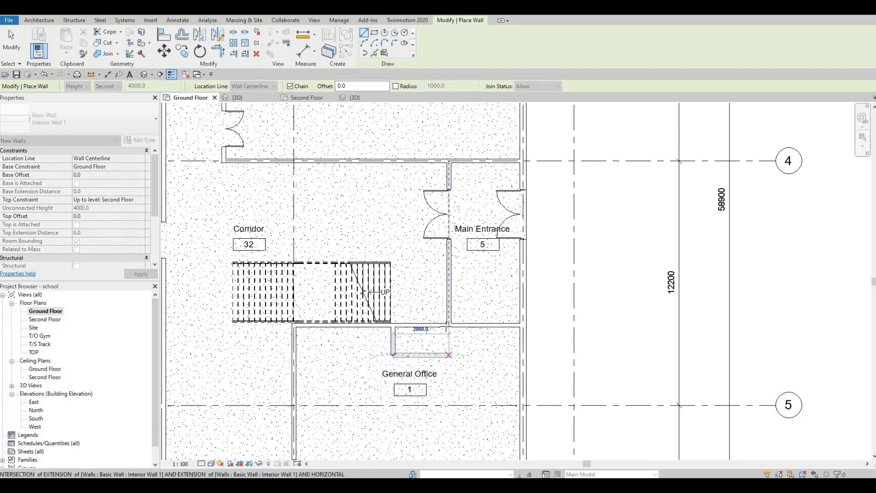
{"action": "left_click", "coordinate": [449, 355]}
{"action": "left_click", "coordinate": [449, 327]}
{"action": "key", "text": "Escape"}
{"action": "key", "text": "Escape"}
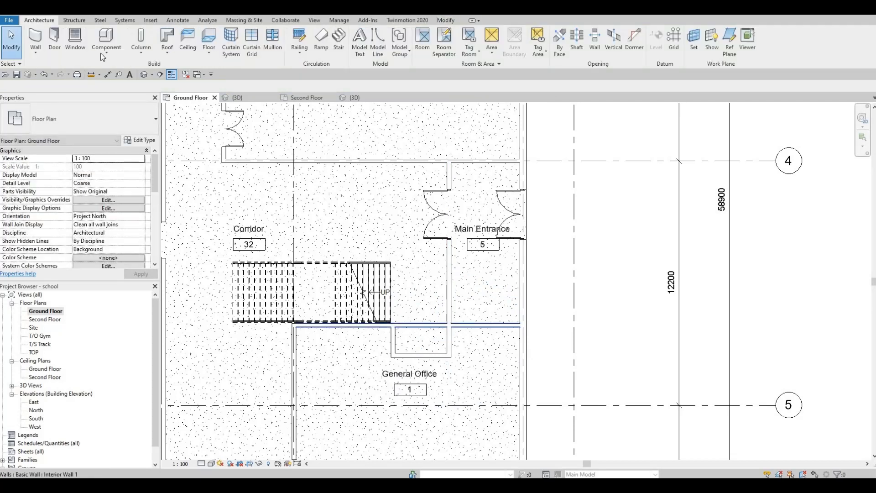
Step: Load the M_Electric Lift-4 person wall based family from the Specialty Equipment, Elevators and Lifts library folder
{"action": "left_click", "coordinate": [146, 20]}
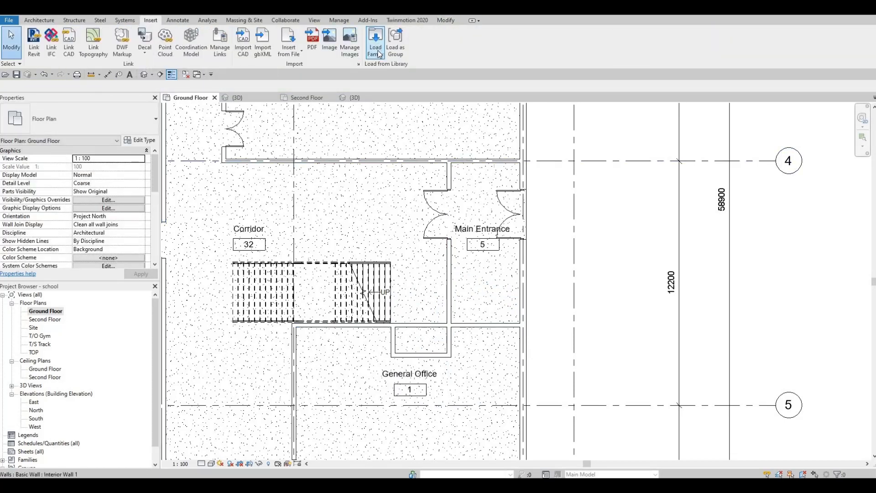
{"action": "scroll", "coordinate": [377, 256], "scroll_direction": "down", "scroll_amount": 3}
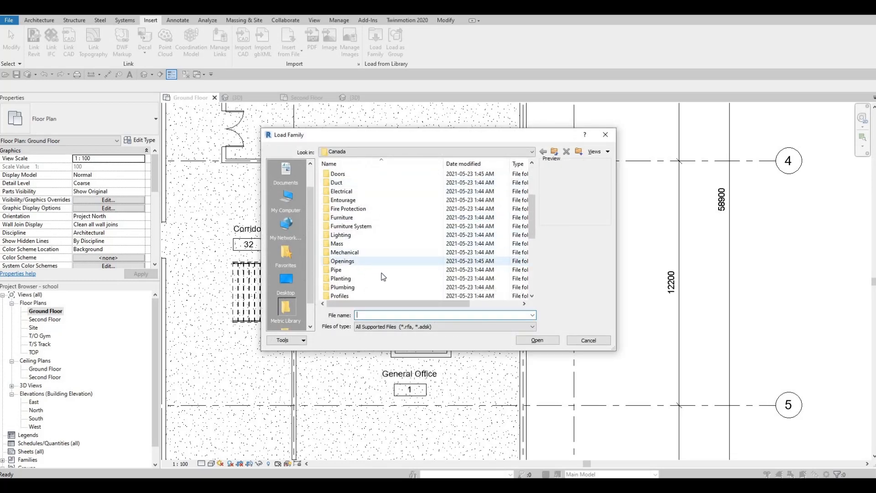
{"action": "scroll", "coordinate": [383, 277], "scroll_direction": "down", "scroll_amount": 3}
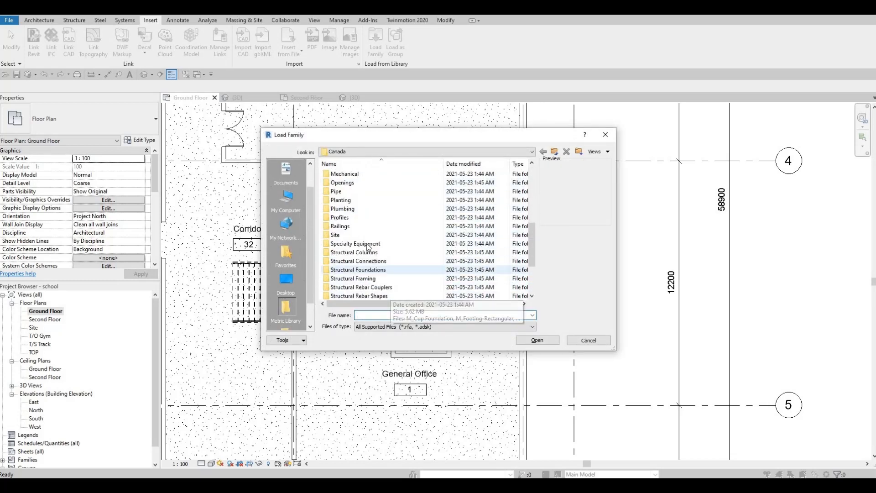
{"action": "double_click", "coordinate": [361, 243]}
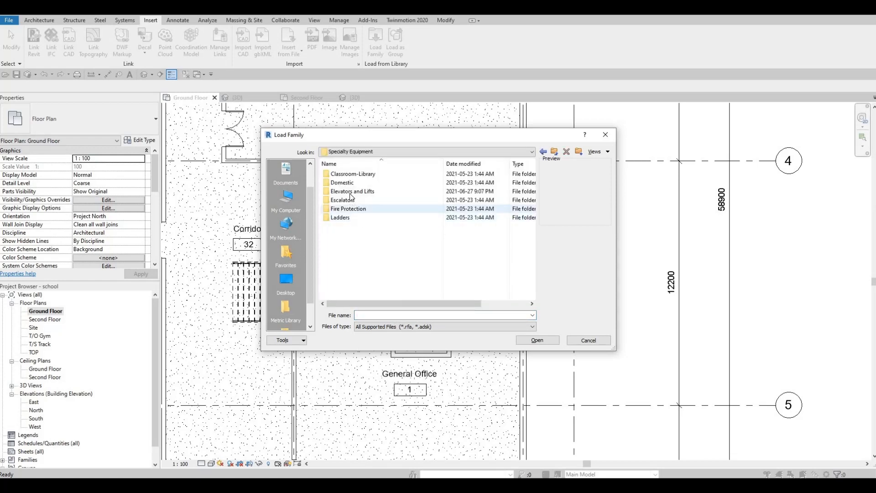
{"action": "double_click", "coordinate": [350, 191]}
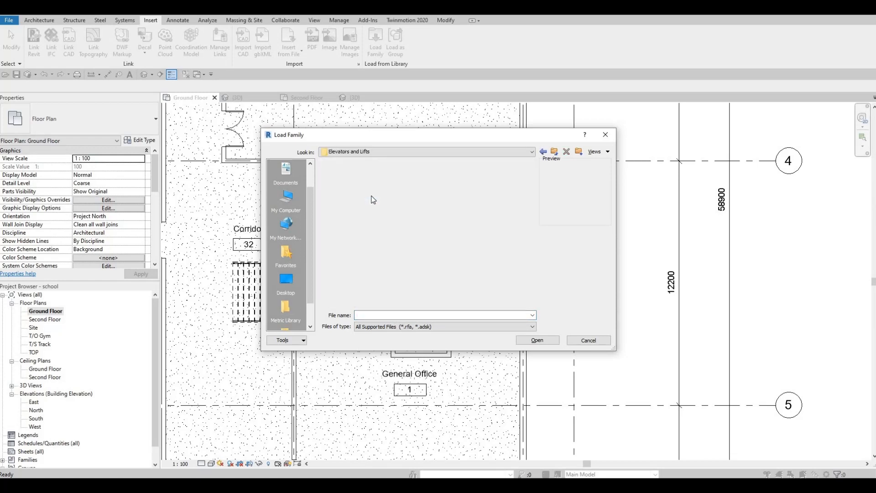
{"action": "left_click", "coordinate": [371, 183]}
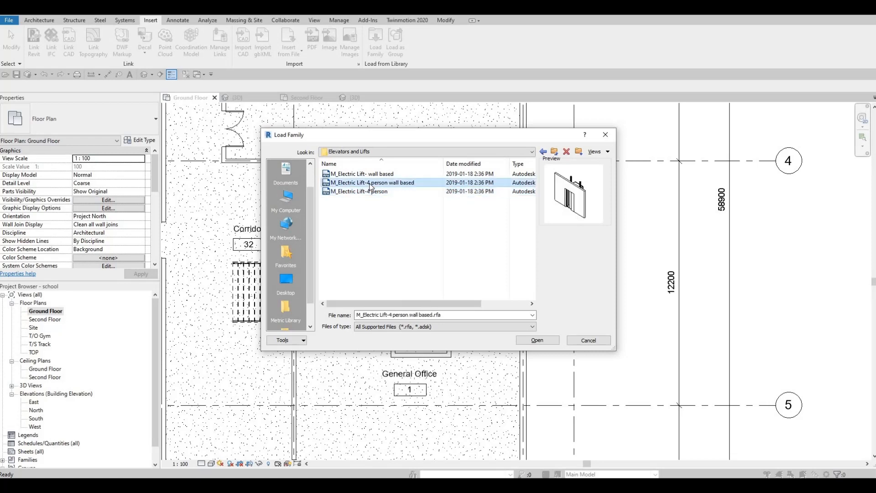
{"action": "left_click", "coordinate": [372, 175]}
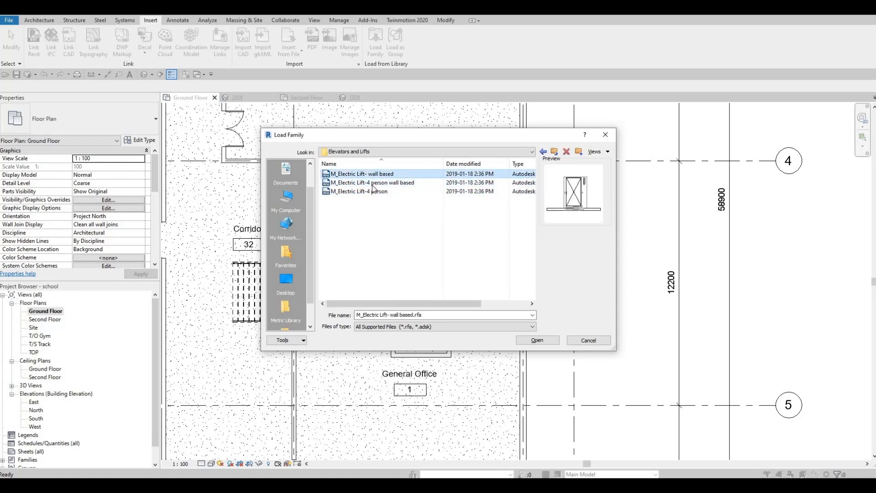
{"action": "left_click", "coordinate": [373, 183]}
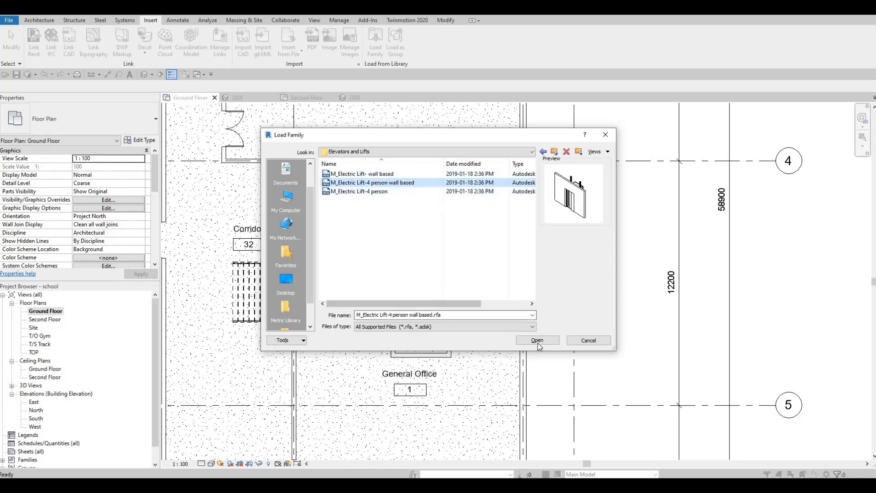
{"action": "left_click", "coordinate": [538, 342]}
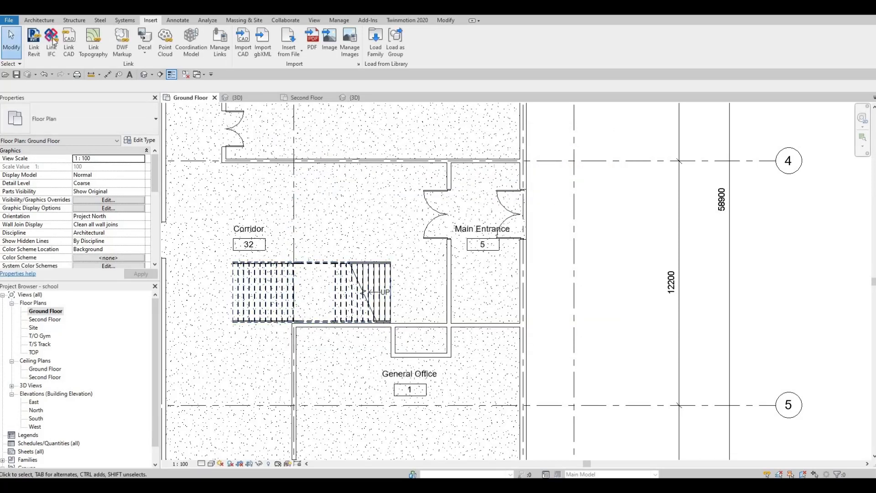
Step: Place the wall-based electric lift component on the north wall of the recess below the stair
{"action": "left_click", "coordinate": [30, 23]}
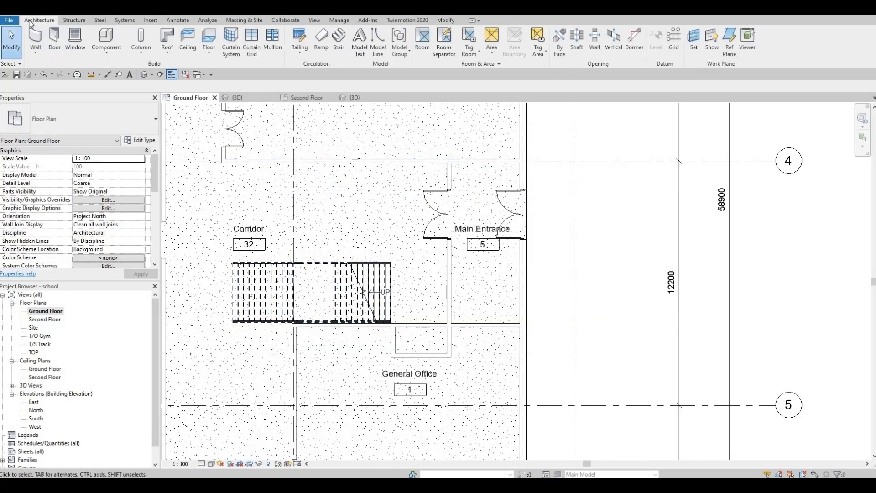
{"action": "left_click", "coordinate": [101, 37]}
{"action": "scroll", "coordinate": [408, 331], "scroll_direction": "up", "scroll_amount": 1}
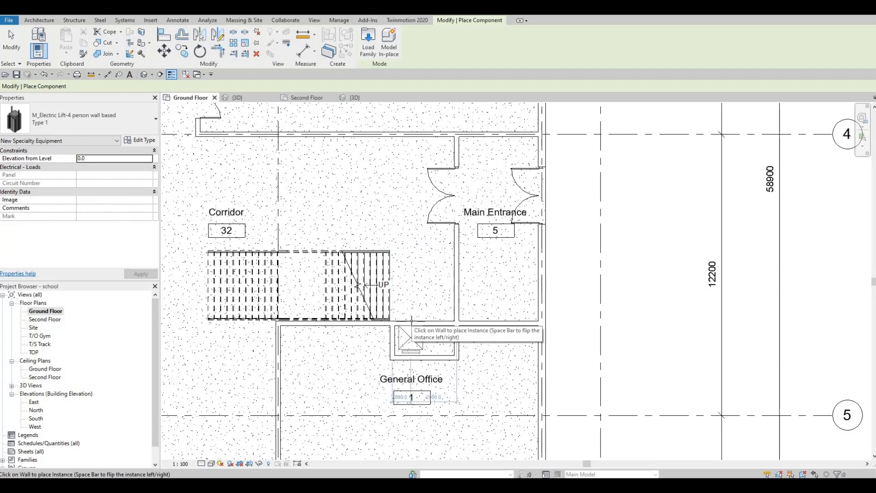
{"action": "left_click", "coordinate": [438, 322]}
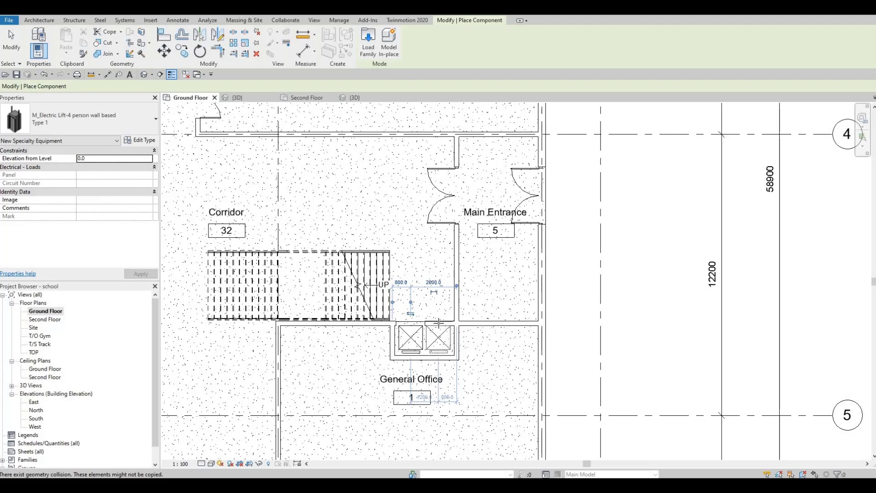
{"action": "key", "text": "Escape"}
{"action": "scroll", "coordinate": [446, 339], "scroll_direction": "up", "scroll_amount": 3}
{"action": "key", "text": "Escape"}
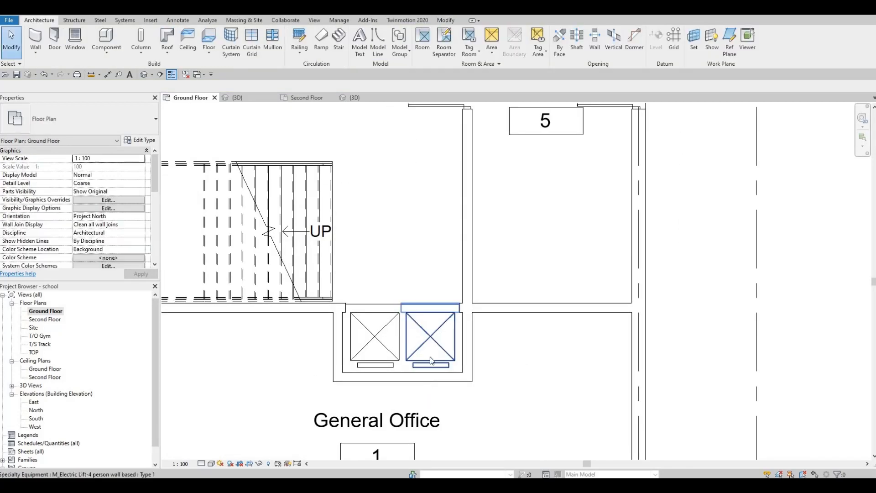
Step: Move the vertical wall beside the Main Entrance so it sits 3500 mm from the wall to its east
{"action": "scroll", "coordinate": [430, 357], "scroll_direction": "down", "scroll_amount": 3}
{"action": "left_click", "coordinate": [441, 306]}
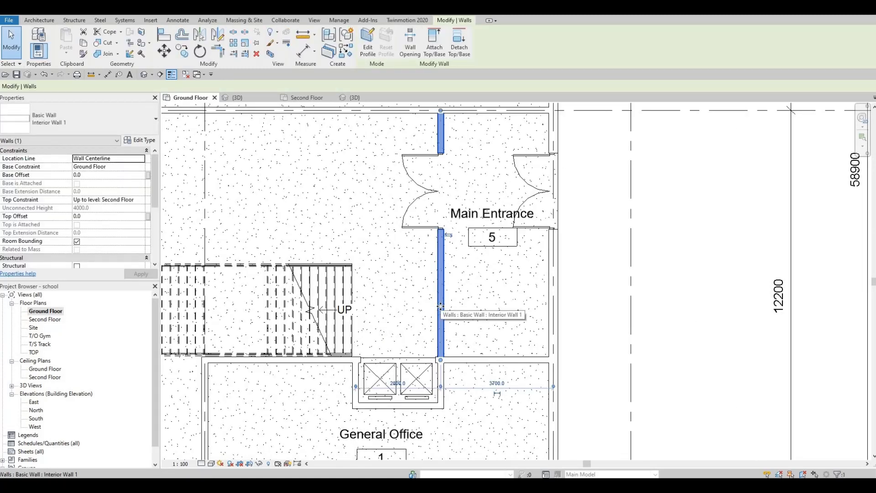
{"action": "left_click", "coordinate": [489, 382]}
{"action": "type", "text": "350"}
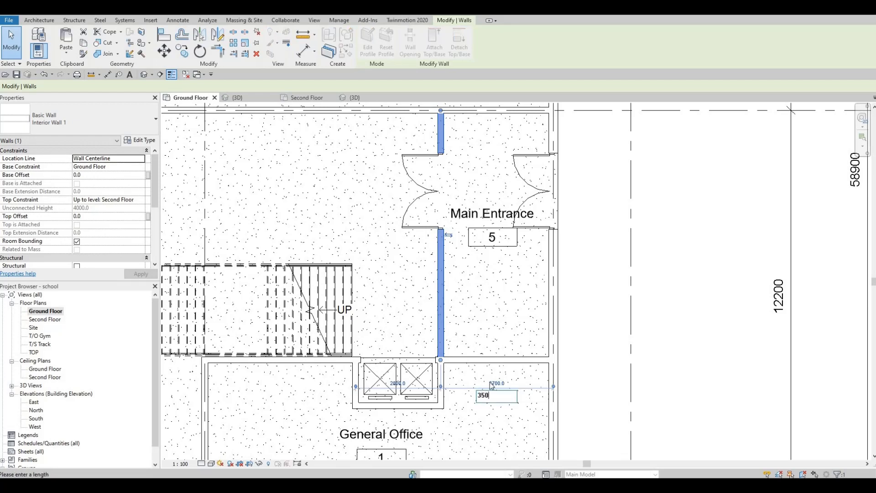
{"action": "type", "text": "0"}
{"action": "key", "text": "Return"}
{"action": "key", "text": "Escape"}
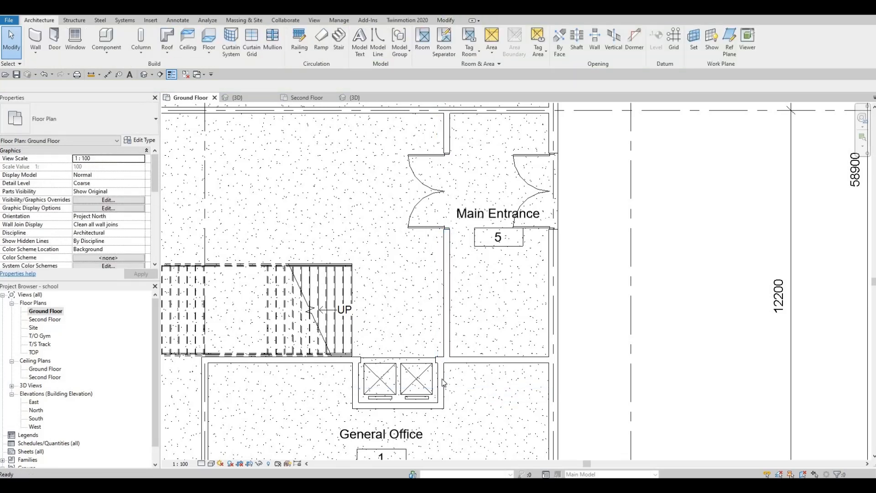
Step: Align the recess's east wall with the vertical wall above it
{"action": "left_click", "coordinate": [446, 370]}
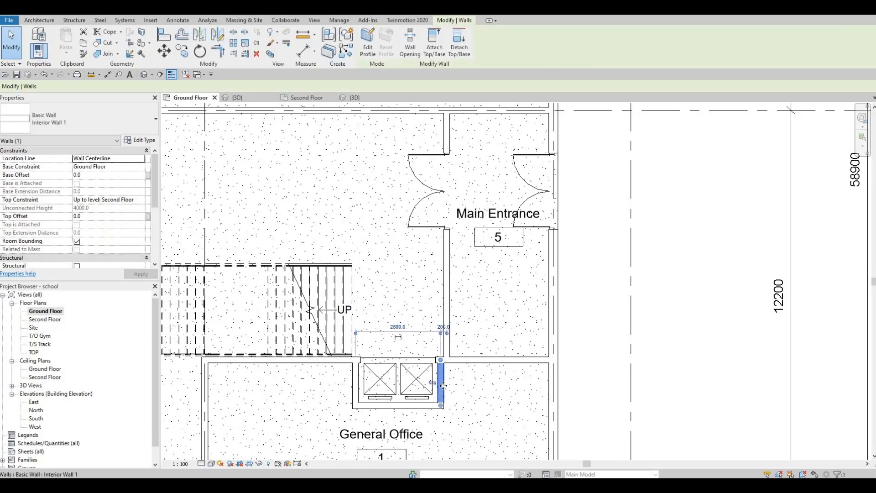
{"action": "key", "text": "a"}
{"action": "key", "text": "l"}
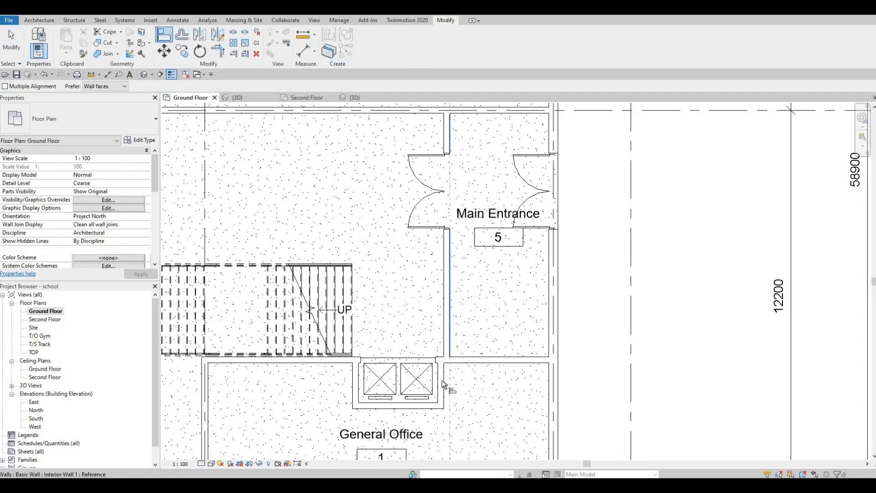
{"action": "left_click", "coordinate": [443, 380]}
{"action": "key", "text": "Escape"}
{"action": "key", "text": "Escape"}
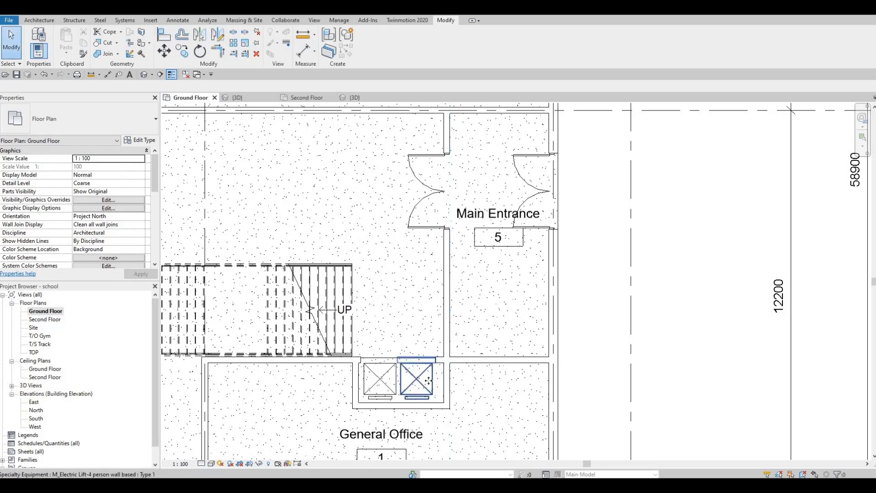
Step: Nudge the right elevator car slightly east within the recess
{"action": "left_click", "coordinate": [429, 381]}
{"action": "key", "text": "Right"}
{"action": "key", "text": "Right"}
{"action": "key", "text": "Right"}
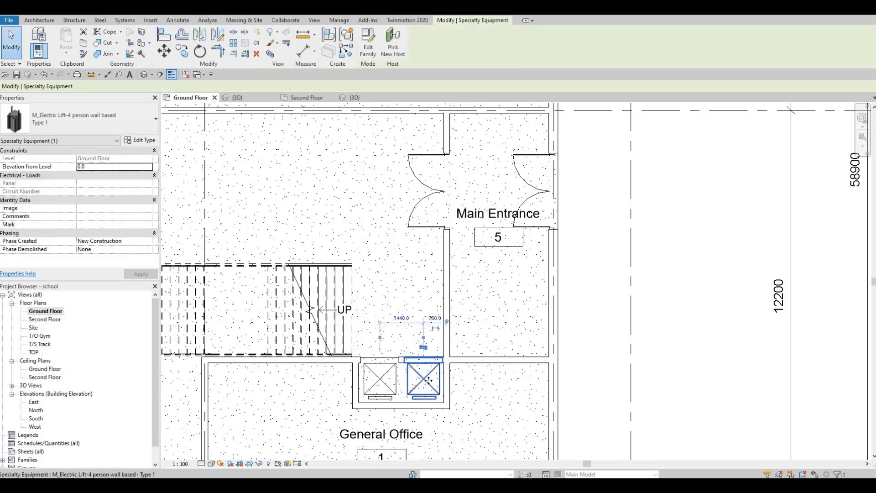
{"action": "key", "text": "Escape"}
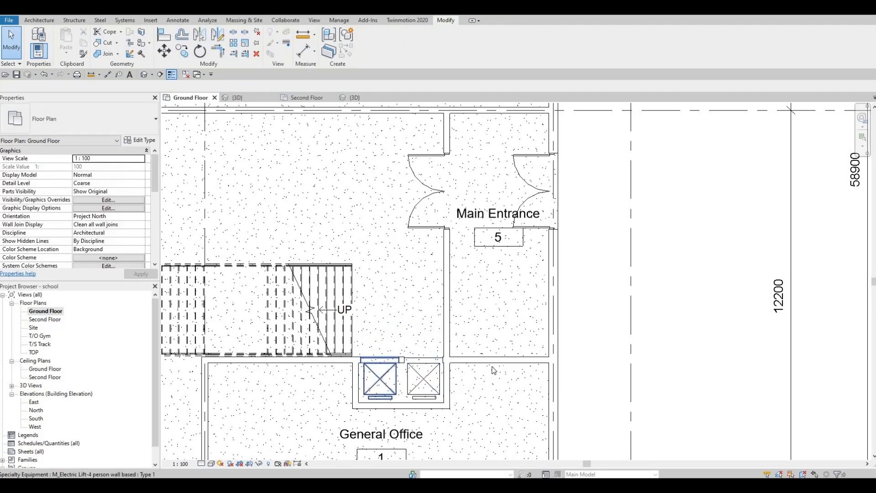
Step: Nudge the recess's south wall downward to deepen the elevator recess
{"action": "middle_click_drag", "start_coordinate": [487, 373], "coordinate": [492, 322]}
{"action": "scroll", "coordinate": [492, 322], "scroll_direction": "down", "scroll_amount": 3}
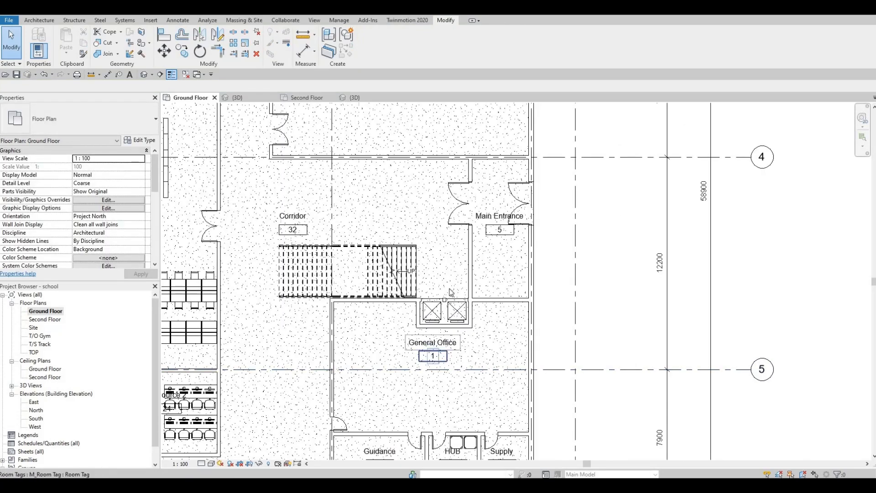
{"action": "scroll", "coordinate": [445, 331], "scroll_direction": "up", "scroll_amount": 2}
{"action": "middle_click_drag", "start_coordinate": [472, 349], "coordinate": [452, 391]}
{"action": "scroll", "coordinate": [413, 343], "scroll_direction": "up", "scroll_amount": 3}
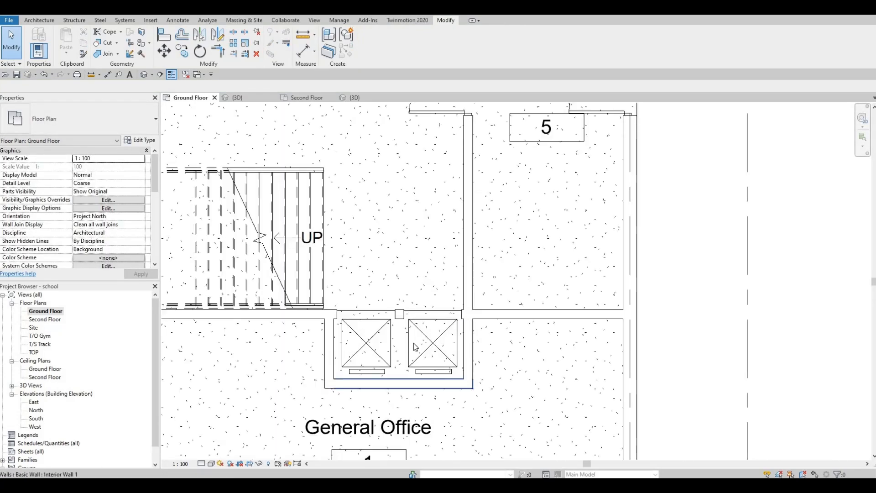
{"action": "left_click", "coordinate": [408, 346]}
{"action": "left_click_drag", "start_coordinate": [407, 347], "coordinate": [410, 350]}
{"action": "key", "text": "Down"}
{"action": "key", "text": "Down"}
{"action": "key", "text": "Down"}
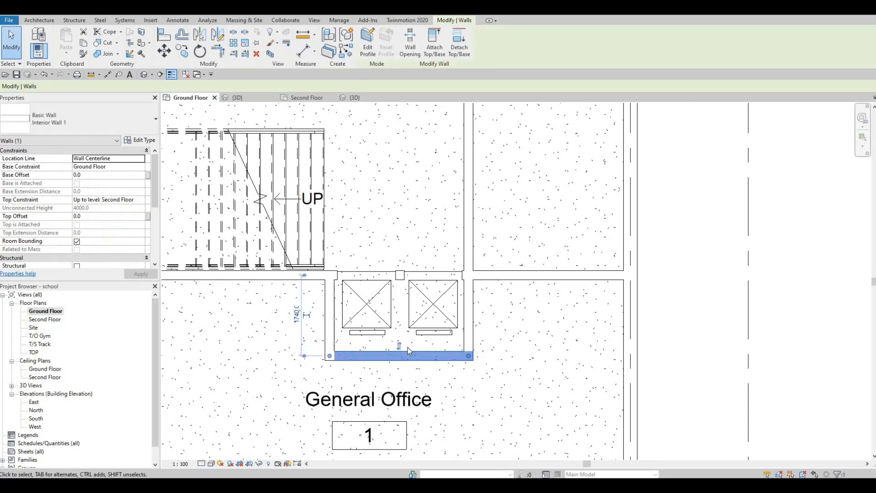
{"action": "key", "text": "Escape"}
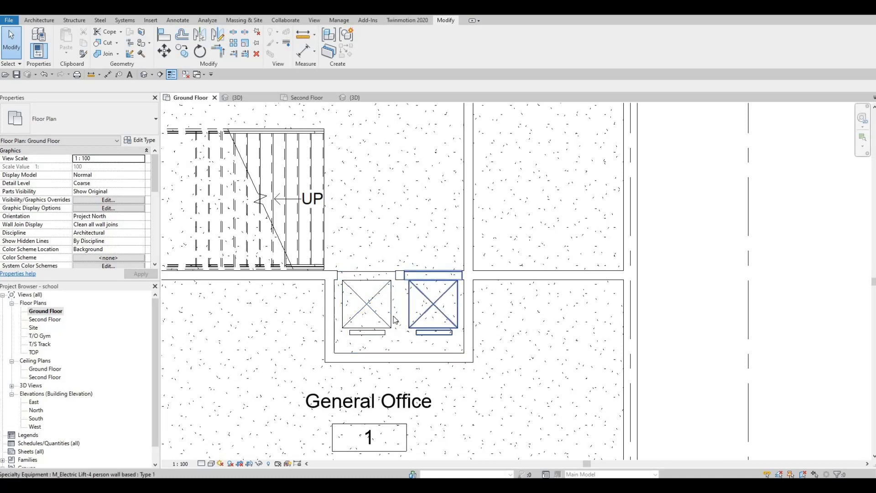
Step: Set the recess's south wall at 1800 mm from the corridor wall above it
{"action": "scroll", "coordinate": [404, 315], "scroll_direction": "down", "scroll_amount": 3}
{"action": "left_click", "coordinate": [445, 317]}
{"action": "scroll", "coordinate": [458, 313], "scroll_direction": "up", "scroll_amount": 5}
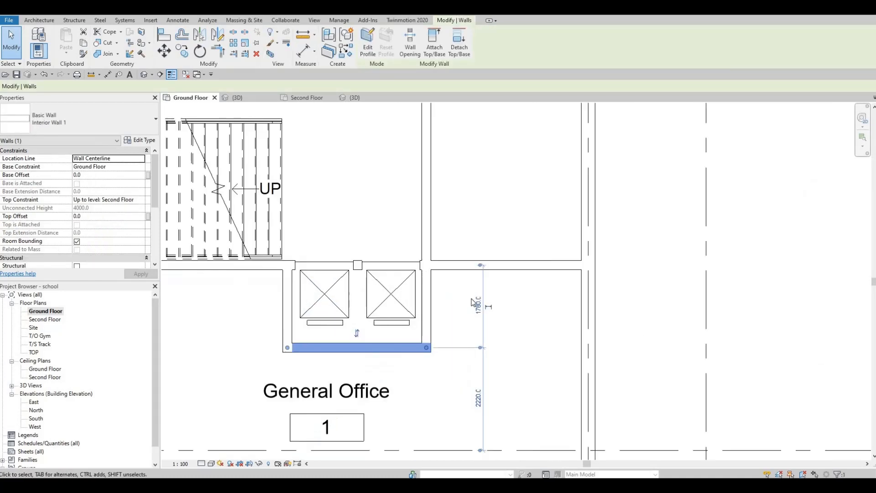
{"action": "left_click", "coordinate": [463, 309]}
{"action": "type", "text": "18"}
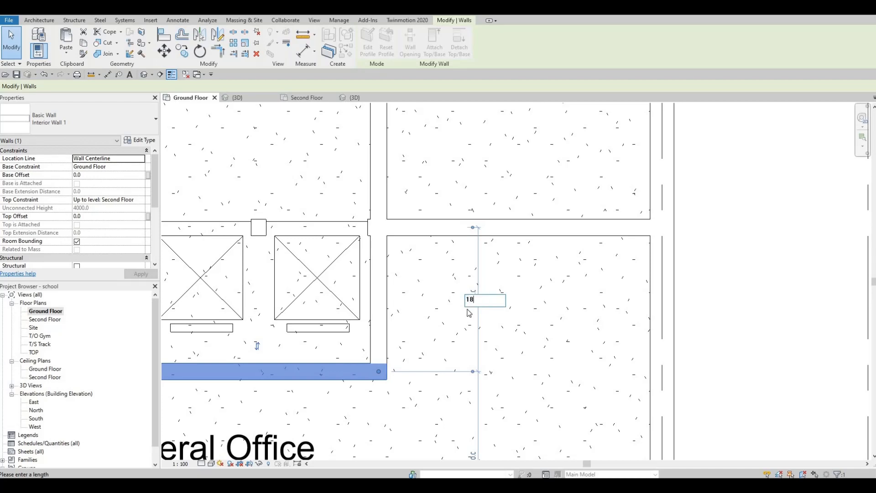
{"action": "type", "text": "00"}
{"action": "key", "text": "Return"}
{"action": "left_click", "coordinate": [420, 358]}
Step: Open the Second Floor plan view
{"action": "scroll", "coordinate": [406, 272], "scroll_direction": "down", "scroll_amount": 3}
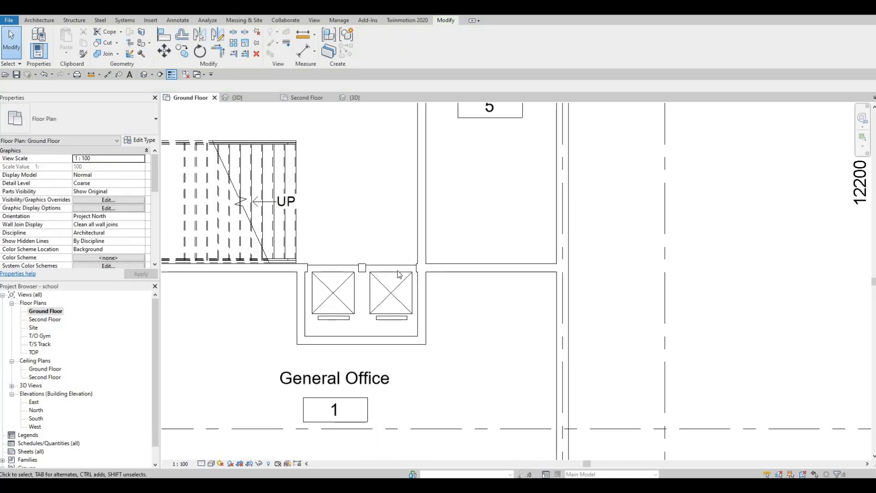
{"action": "scroll", "coordinate": [407, 270], "scroll_direction": "down", "scroll_amount": 4}
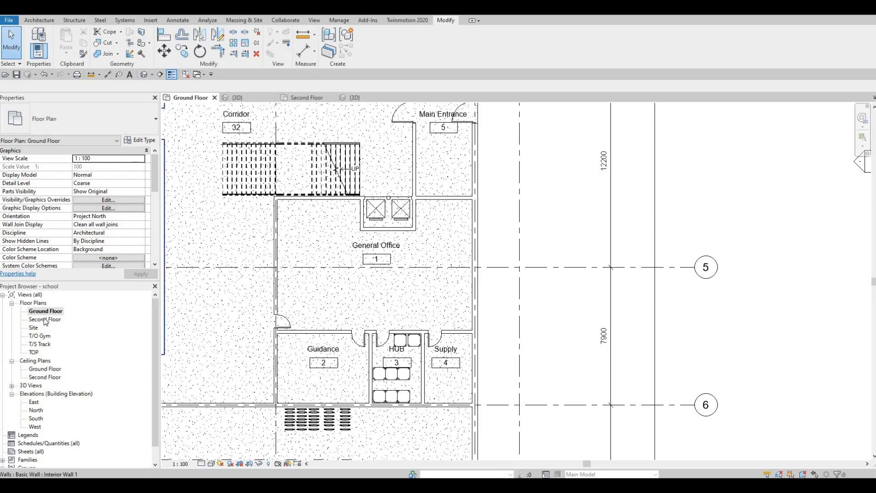
{"action": "middle_click_drag", "start_coordinate": [334, 231], "coordinate": [323, 270]}
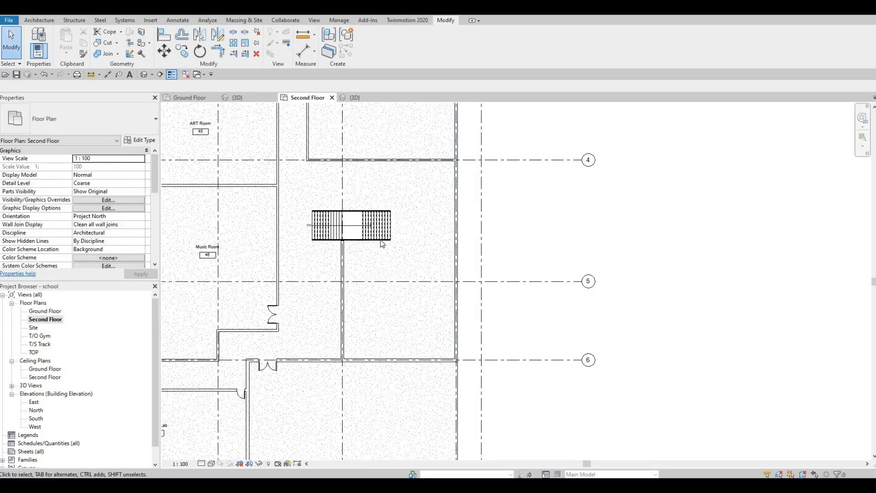
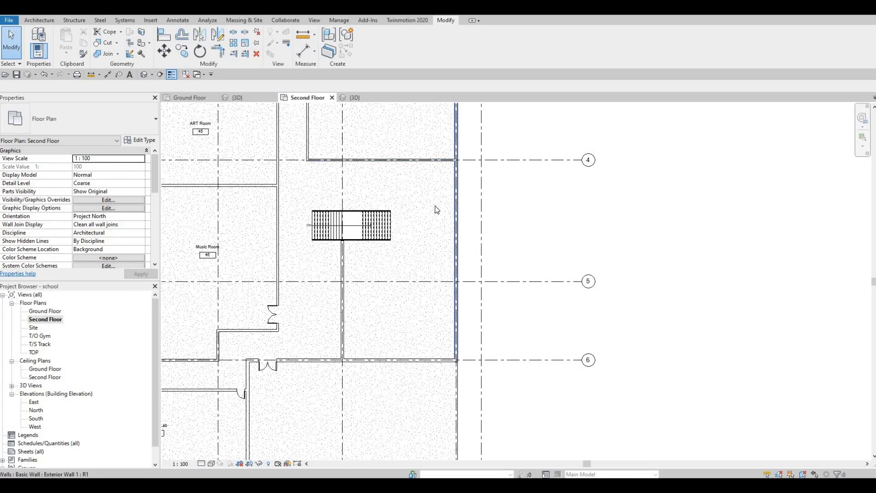
{"action": "middle_click_drag", "start_coordinate": [417, 159], "coordinate": [417, 204]}
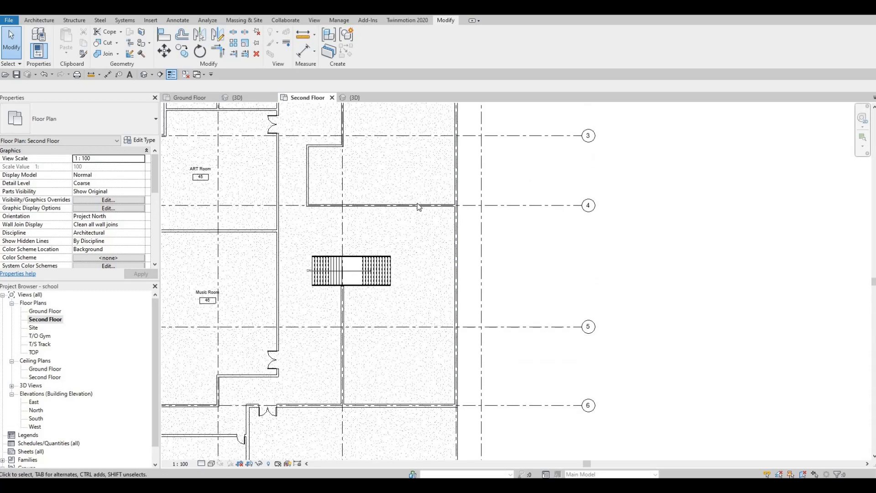
{"action": "left_click", "coordinate": [417, 204]}
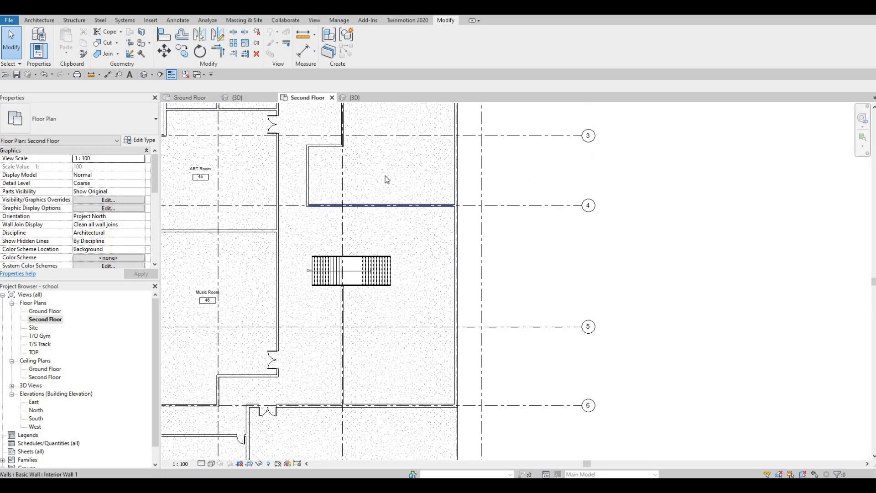
{"action": "left_click", "coordinate": [140, 118]}
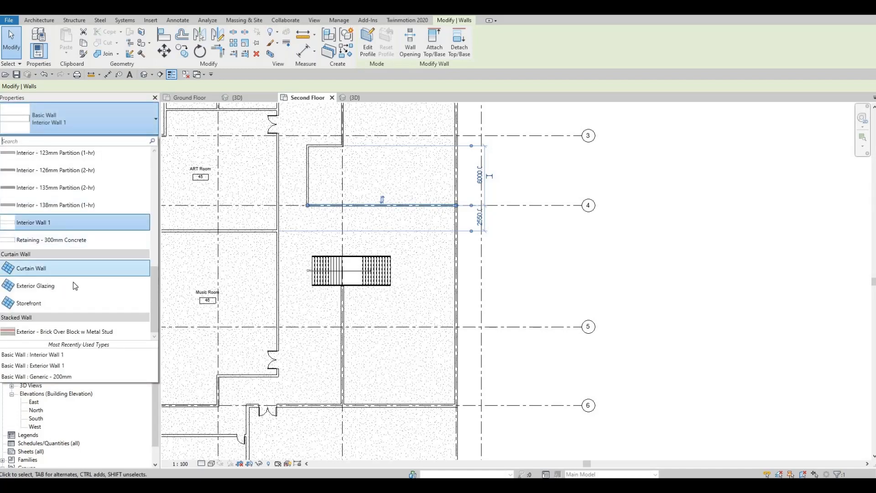
{"action": "scroll", "coordinate": [74, 286], "scroll_direction": "up", "scroll_amount": 3}
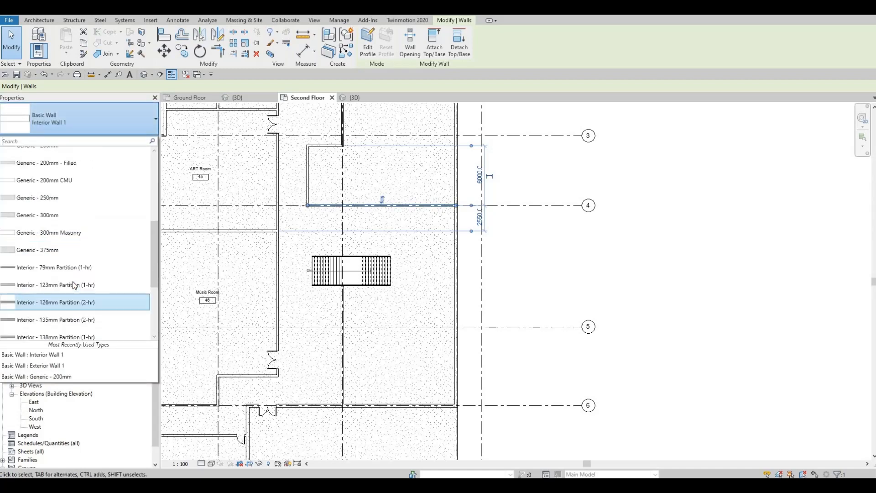
{"action": "scroll", "coordinate": [73, 286], "scroll_direction": "up", "scroll_amount": 4}
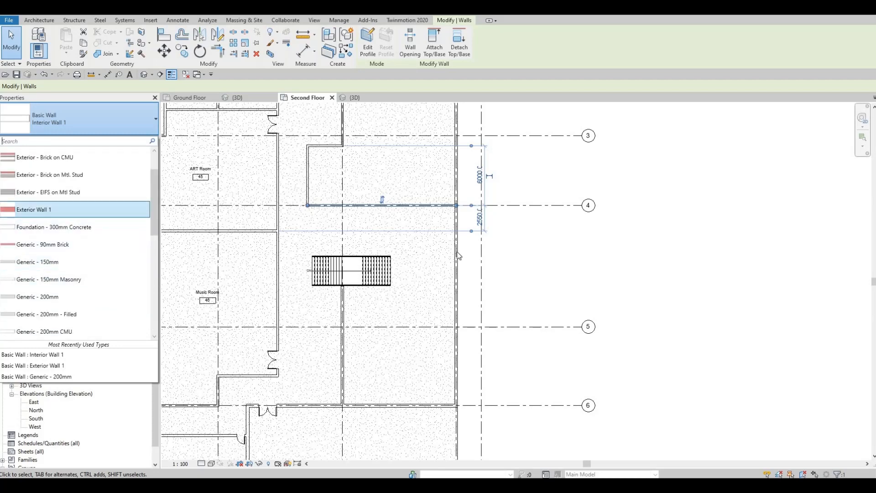
{"action": "key", "text": "Escape"}
Step: Examine the stair and elevator area on the Second Floor and Ground Floor plans
{"action": "scroll", "coordinate": [441, 201], "scroll_direction": "up", "scroll_amount": 2}
{"action": "middle_click_drag", "start_coordinate": [449, 220], "coordinate": [467, 258]}
{"action": "scroll", "coordinate": [409, 250], "scroll_direction": "down", "scroll_amount": 2}
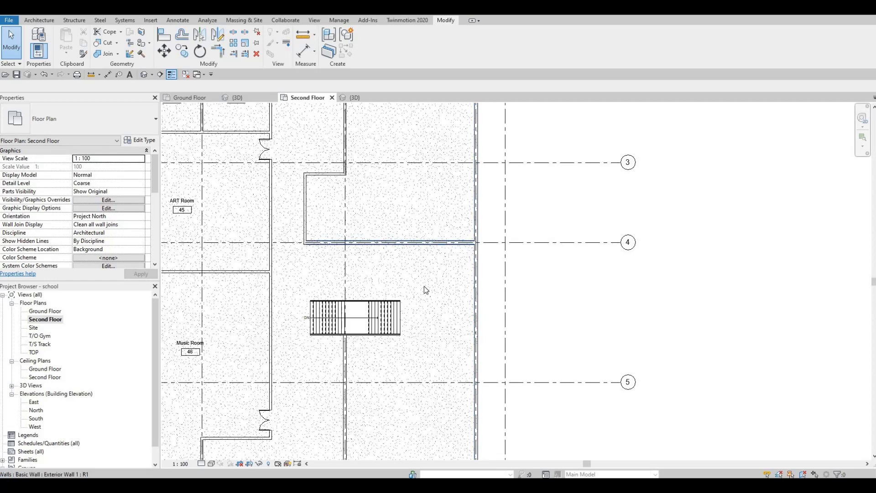
{"action": "middle_click_drag", "start_coordinate": [453, 422], "coordinate": [458, 311]}
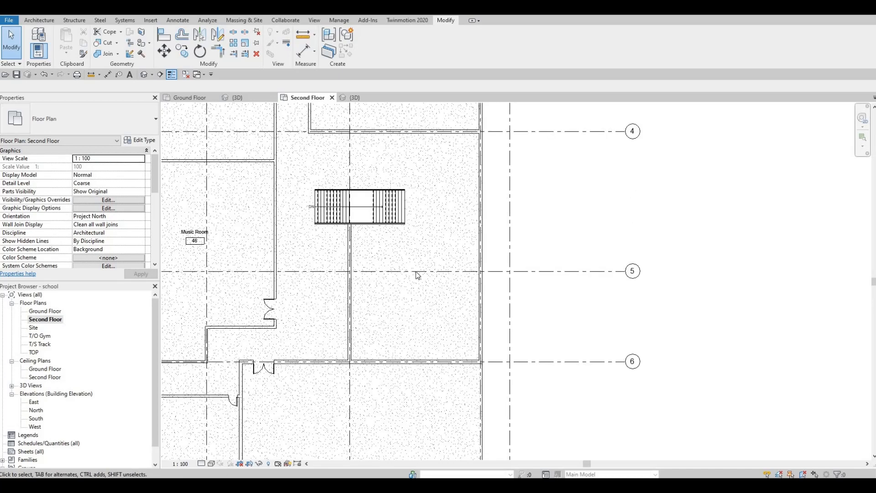
{"action": "scroll", "coordinate": [402, 278], "scroll_direction": "down", "scroll_amount": 2}
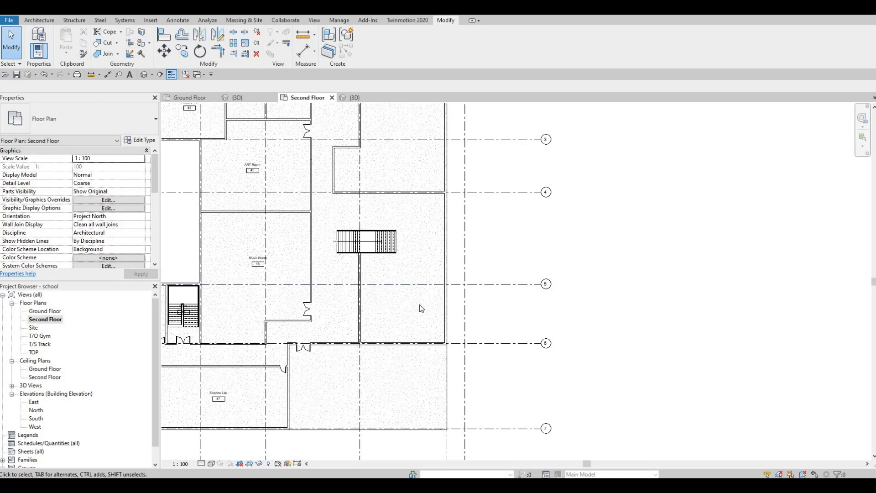
{"action": "scroll", "coordinate": [525, 375], "scroll_direction": "down", "scroll_amount": 2}
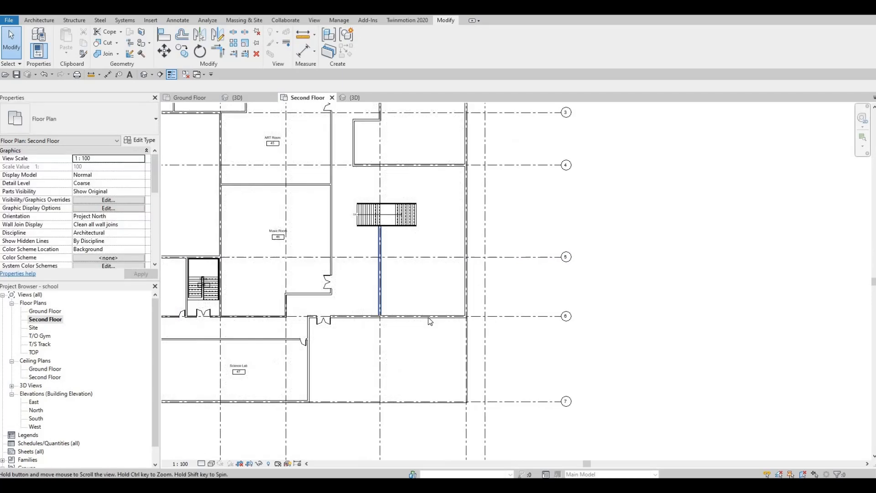
{"action": "double_click", "coordinate": [37, 311]}
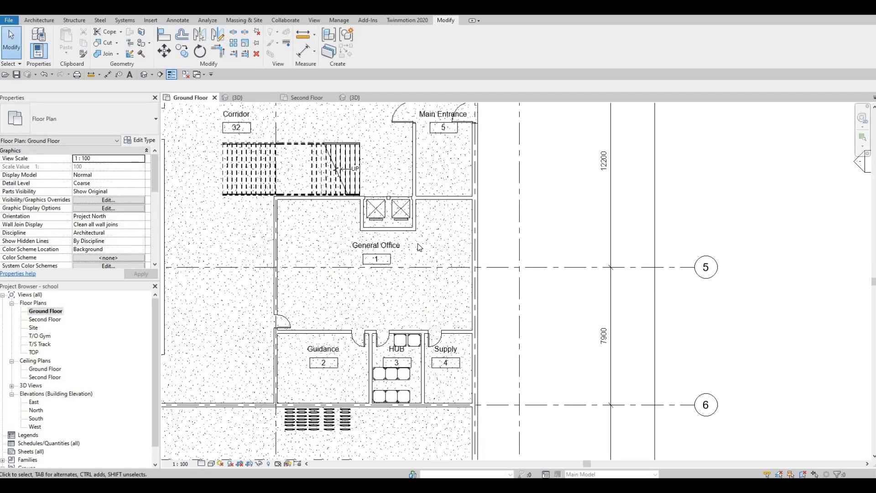
{"action": "middle_click_drag", "start_coordinate": [428, 276], "coordinate": [432, 315]}
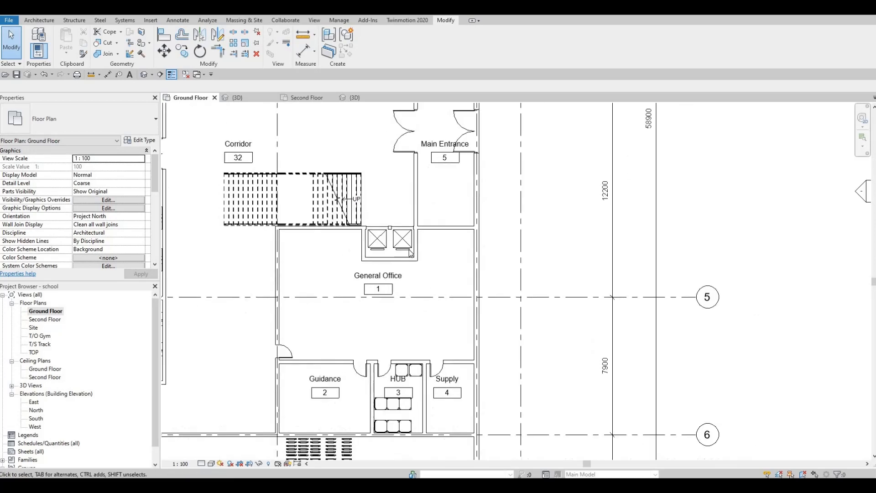
{"action": "scroll", "coordinate": [431, 316], "scroll_direction": "down", "scroll_amount": 1}
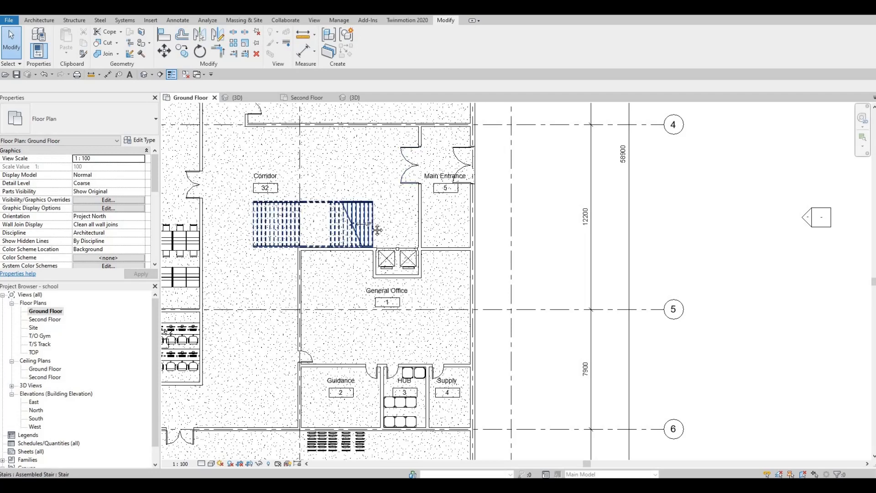
{"action": "middle_click_drag", "start_coordinate": [378, 228], "coordinate": [406, 237]}
{"action": "mouse_move", "coordinate": [354, 193]}
{"action": "middle_mouse_down"}
{"action": "mouse_move", "coordinate": [377, 203]}
{"action": "mouse_move", "coordinate": [352, 209]}
{"action": "middle_mouse_up"}
{"action": "scroll", "coordinate": [350, 201], "scroll_direction": "up", "scroll_amount": 1}
{"action": "scroll", "coordinate": [358, 217], "scroll_direction": "down", "scroll_amount": 1}
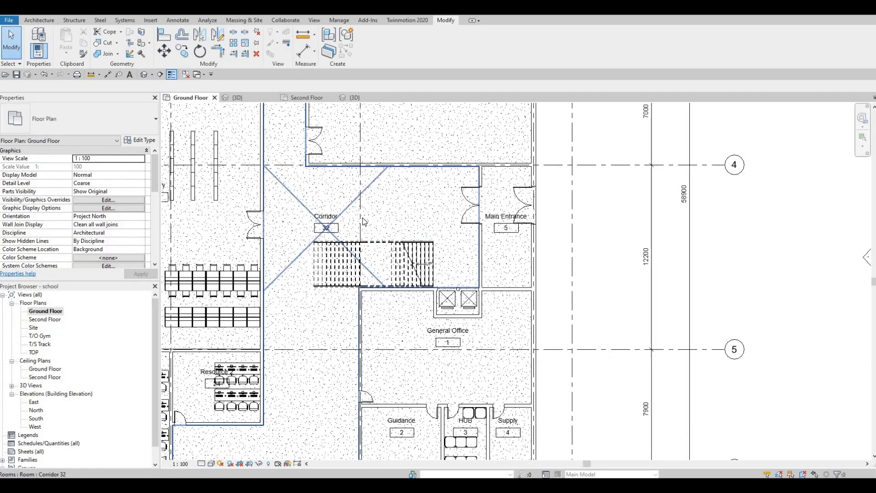
{"action": "middle_click_drag", "start_coordinate": [455, 338], "coordinate": [473, 315]}
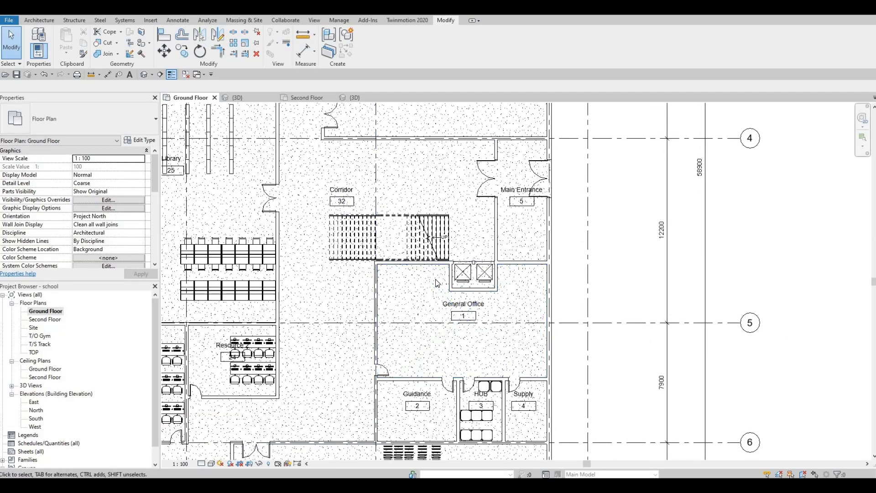
{"action": "scroll", "coordinate": [437, 283], "scroll_direction": "down", "scroll_amount": 2}
{"action": "scroll", "coordinate": [437, 283], "scroll_direction": "up", "scroll_amount": 3}
{"action": "middle_click_drag", "start_coordinate": [433, 256], "coordinate": [449, 233]}
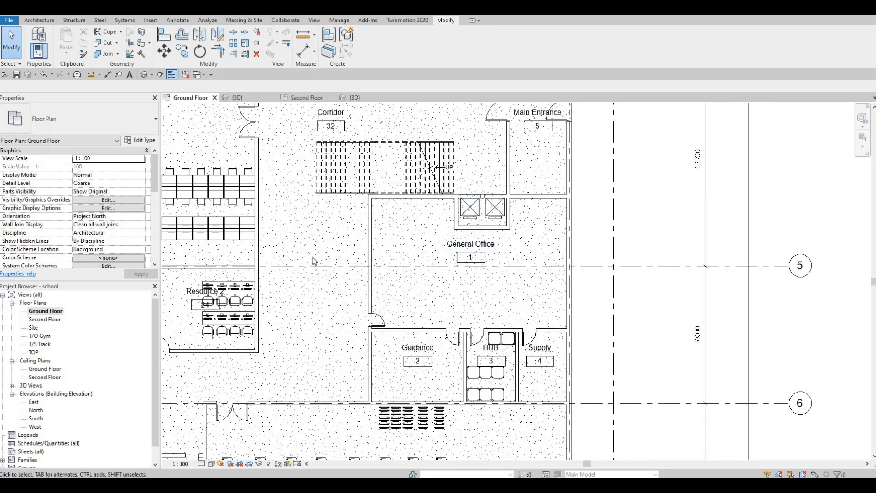
{"action": "scroll", "coordinate": [320, 260], "scroll_direction": "down", "scroll_amount": 5}
{"action": "middle_click_drag", "start_coordinate": [242, 301], "coordinate": [168, 314]}
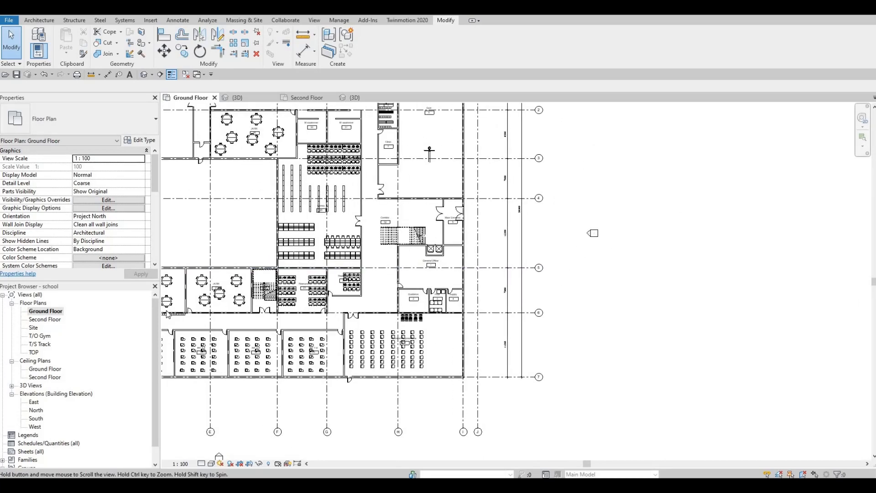
{"action": "middle_click_drag", "start_coordinate": [354, 280], "coordinate": [412, 287]}
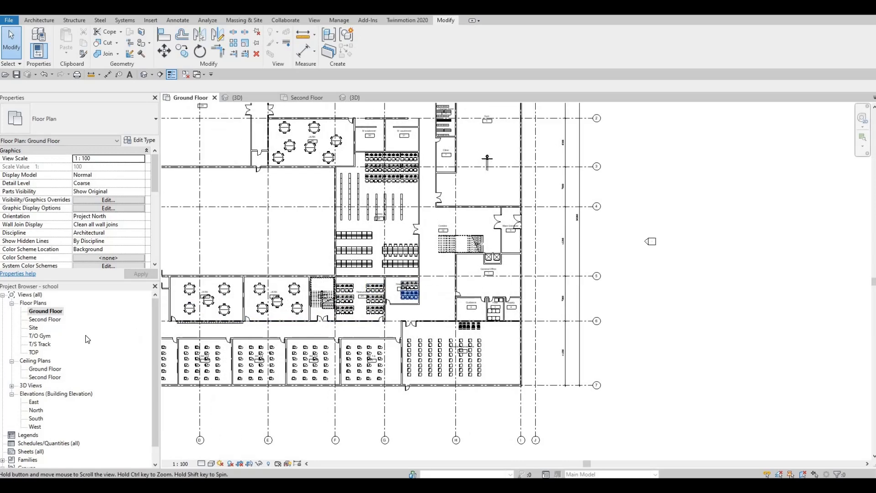
Step: On the Second Floor plan, start a roof by footprint and duplicate its type as Roof 1
{"action": "double_click", "coordinate": [42, 320]}
{"action": "middle_click_drag", "start_coordinate": [337, 295], "coordinate": [392, 304]}
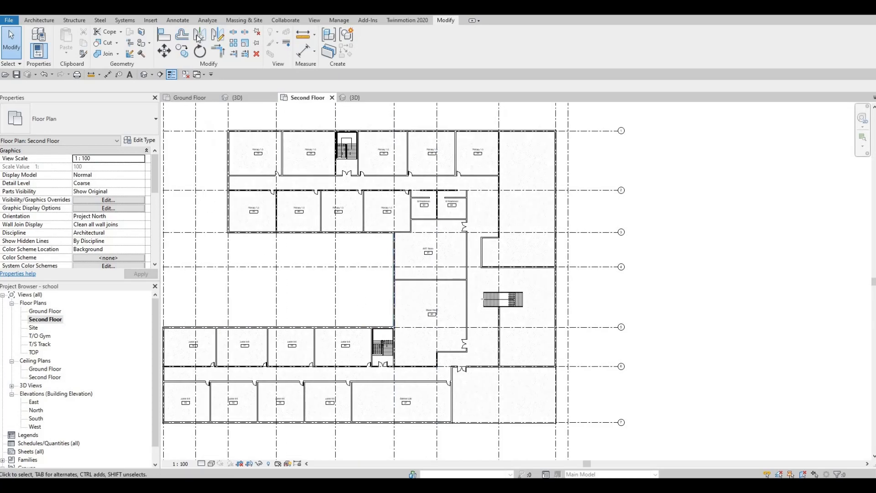
{"action": "left_click", "coordinate": [41, 23]}
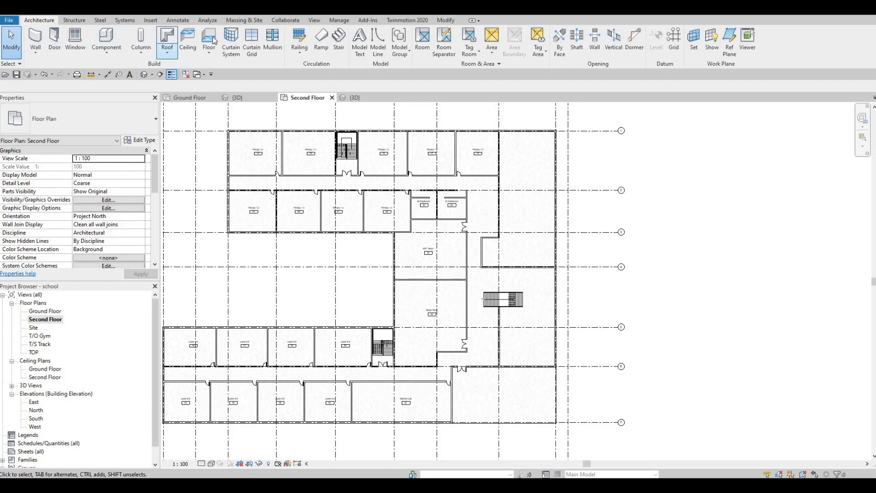
{"action": "left_click", "coordinate": [166, 37]}
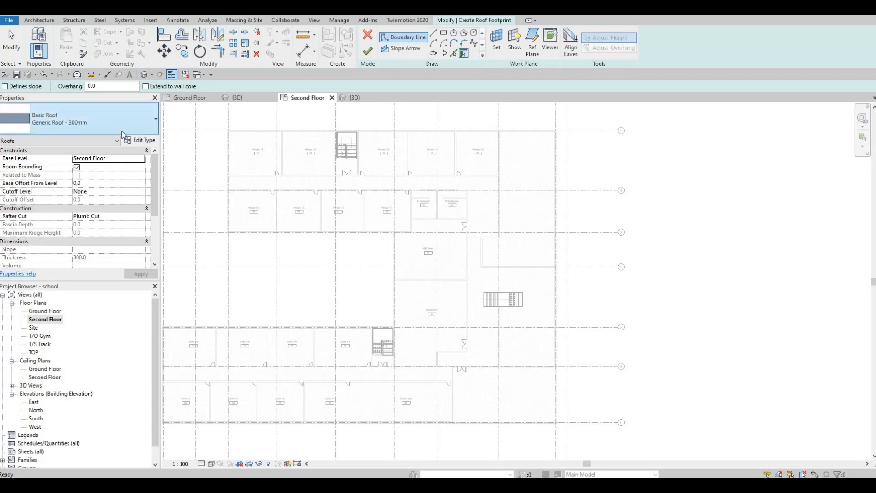
{"action": "left_click", "coordinate": [134, 143]}
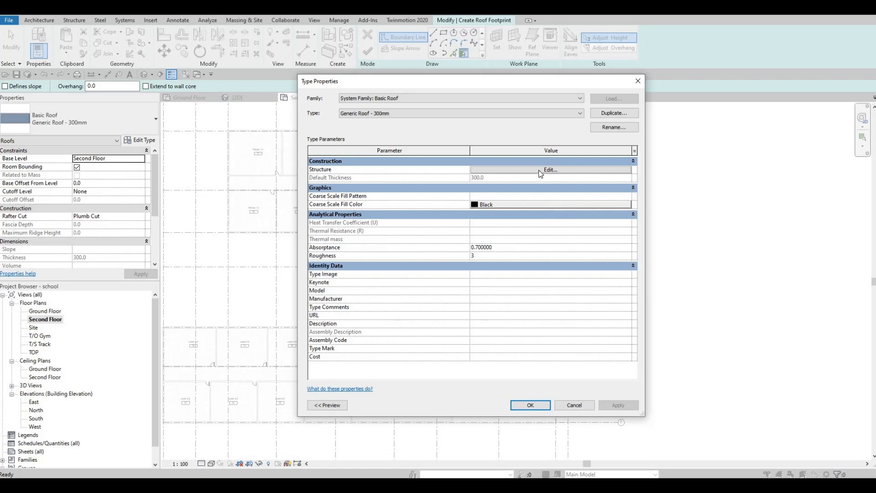
{"action": "left_click", "coordinate": [609, 115]}
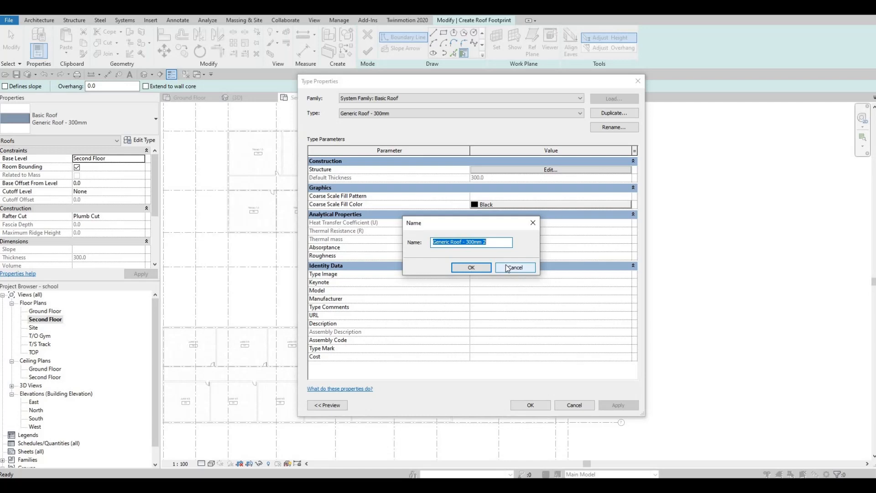
{"action": "type", "text": "Roof 1"}
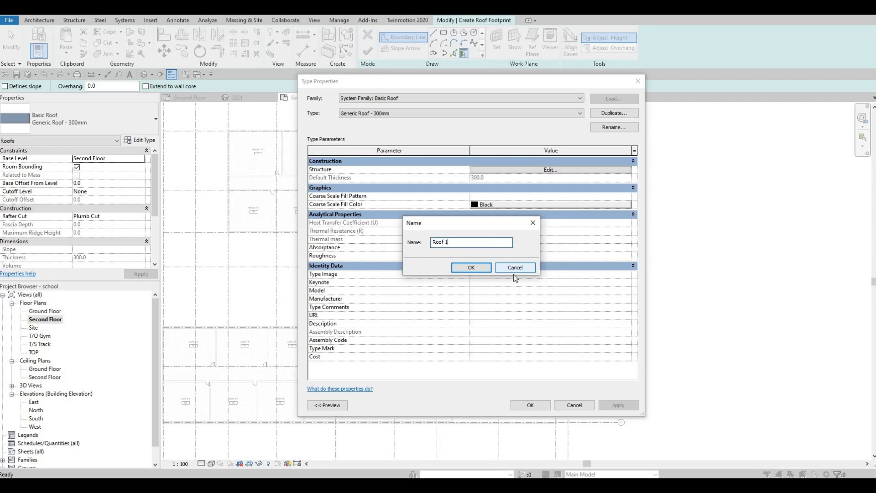
{"action": "left_click", "coordinate": [478, 268]}
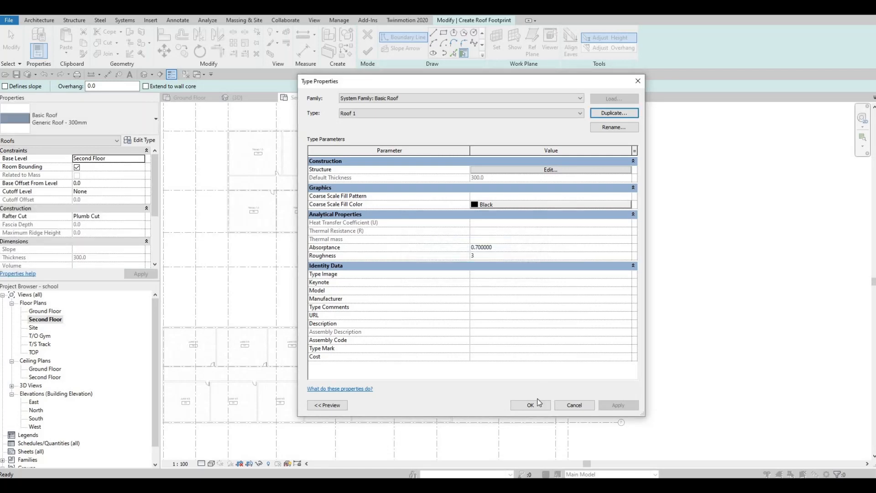
Step: Edit the roof type's structure layer and choose Metal - Stainless Steel,Polished as its material
{"action": "left_click", "coordinate": [502, 170]}
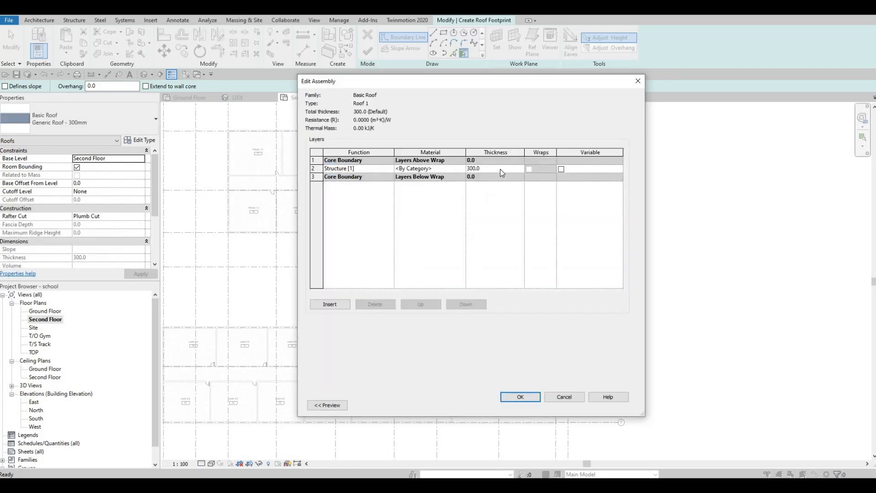
{"action": "left_click", "coordinate": [460, 170]}
{"action": "left_click", "coordinate": [462, 170]}
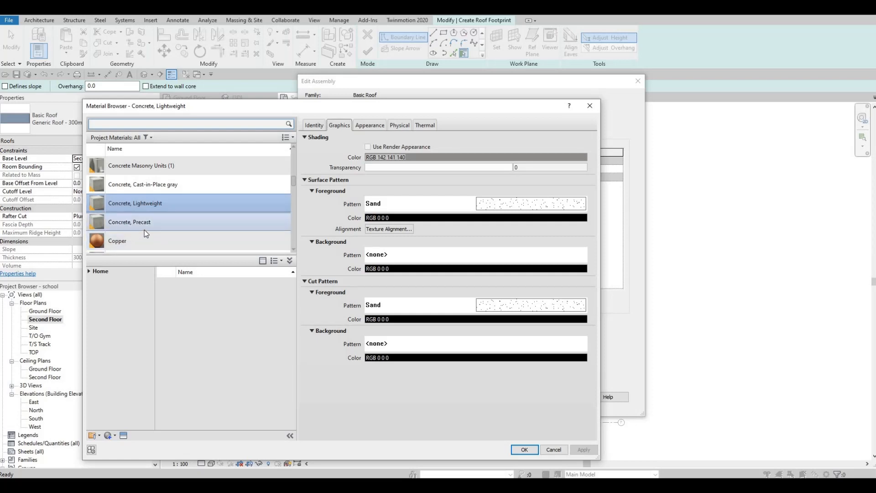
{"action": "scroll", "coordinate": [144, 229], "scroll_direction": "down", "scroll_amount": 8}
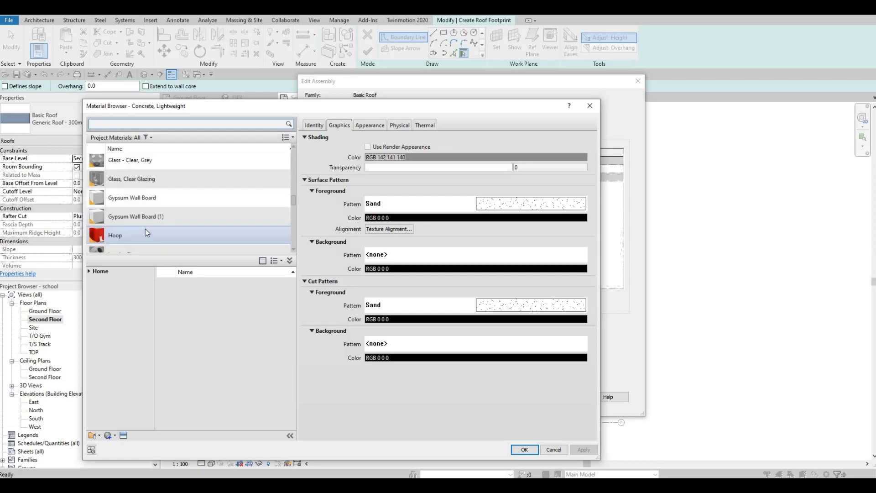
{"action": "scroll", "coordinate": [145, 229], "scroll_direction": "down", "scroll_amount": 3}
{"action": "scroll", "coordinate": [145, 228], "scroll_direction": "up", "scroll_amount": 3}
{"action": "scroll", "coordinate": [145, 228], "scroll_direction": "down", "scroll_amount": 5}
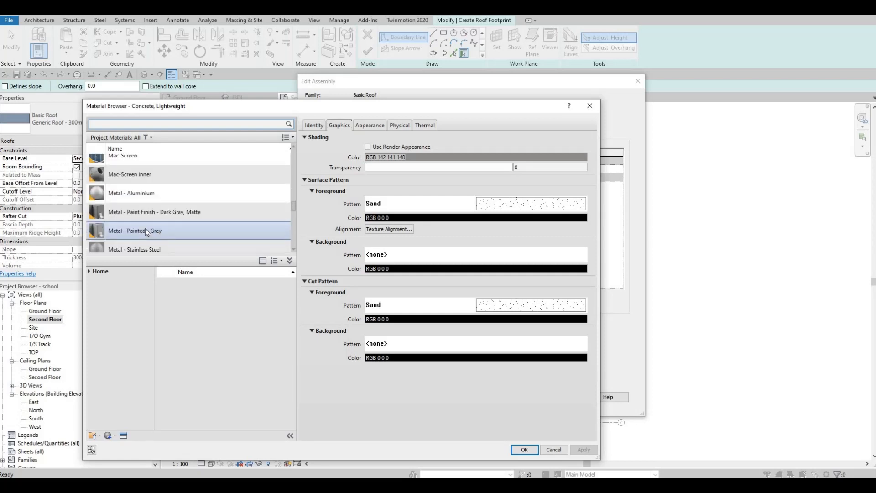
{"action": "scroll", "coordinate": [145, 229], "scroll_direction": "down", "scroll_amount": 2}
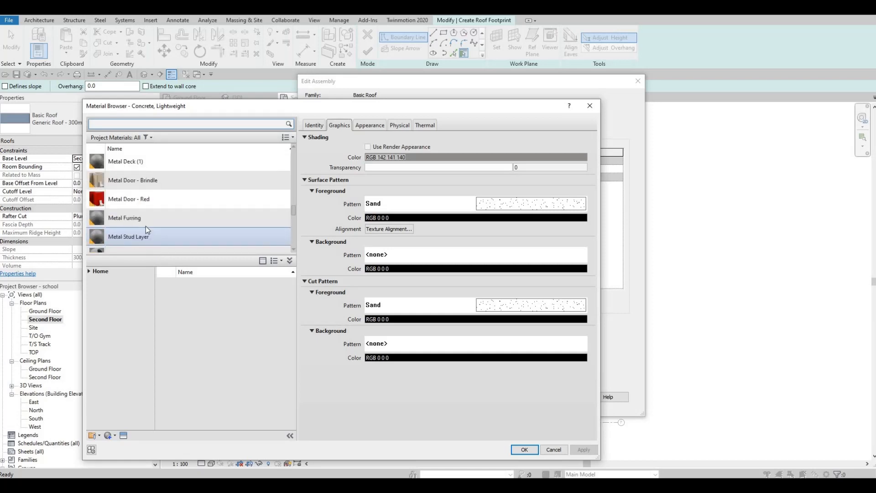
{"action": "scroll", "coordinate": [146, 229], "scroll_direction": "up", "scroll_amount": 1}
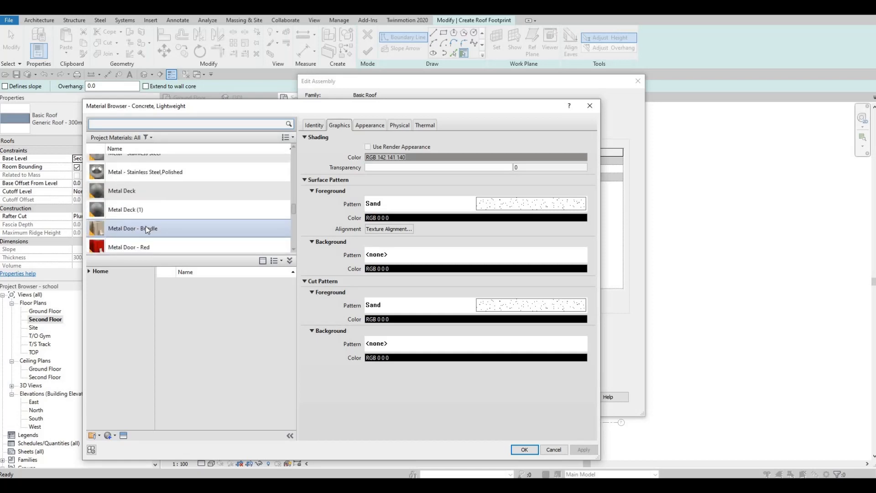
{"action": "scroll", "coordinate": [147, 223], "scroll_direction": "down", "scroll_amount": 1}
{"action": "scroll", "coordinate": [148, 219], "scroll_direction": "up", "scroll_amount": 1}
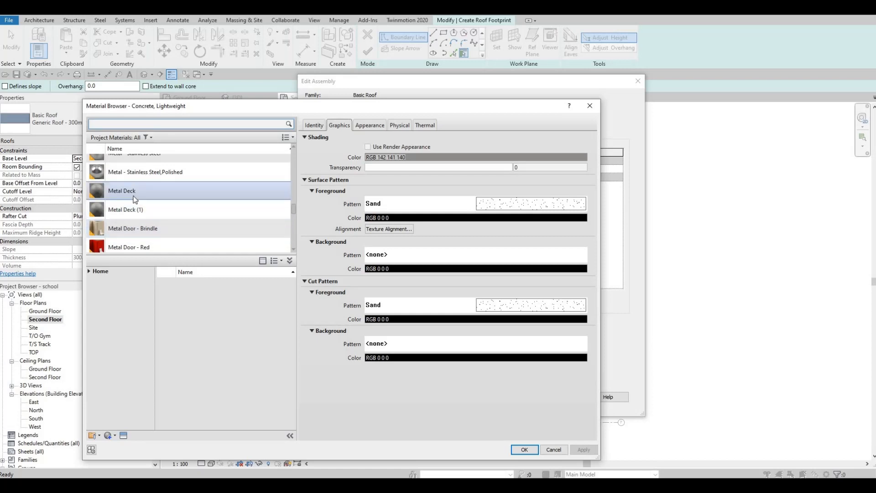
{"action": "left_click", "coordinate": [118, 175]}
Step: Search the materials for metal, assign Metal - Painted - Grey to the roof's structure layer, and confirm the type dialogs
{"action": "scroll", "coordinate": [150, 210], "scroll_direction": "down", "scroll_amount": 10}
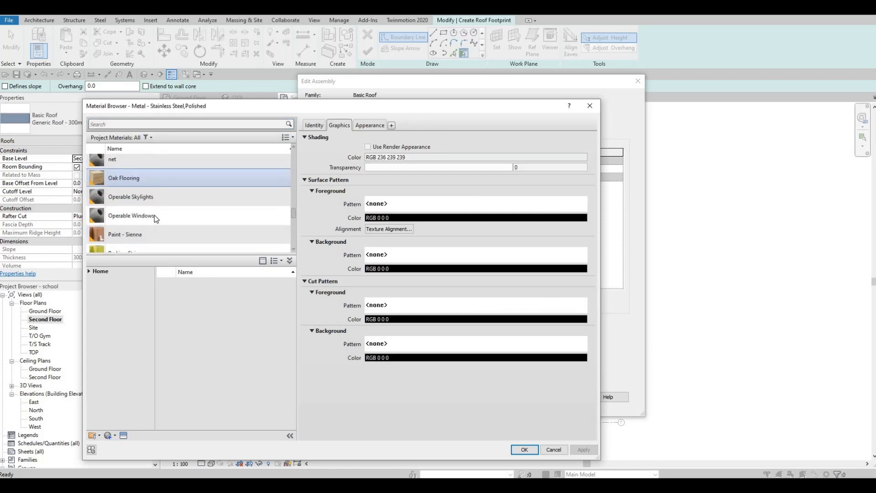
{"action": "left_click", "coordinate": [152, 126]}
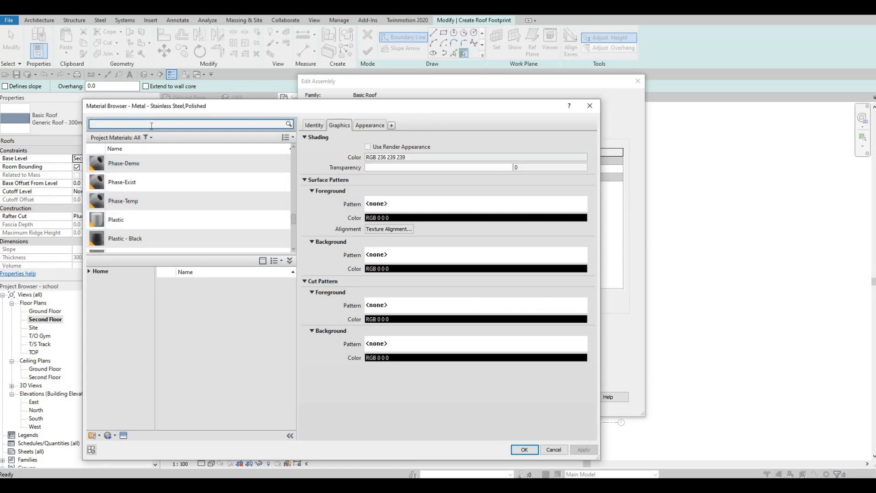
{"action": "type", "text": "metal"}
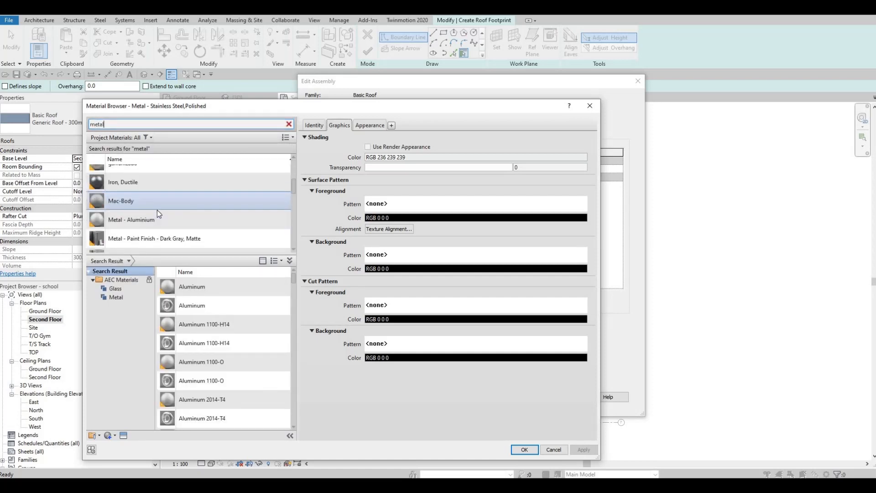
{"action": "scroll", "coordinate": [157, 210], "scroll_direction": "down", "scroll_amount": 1}
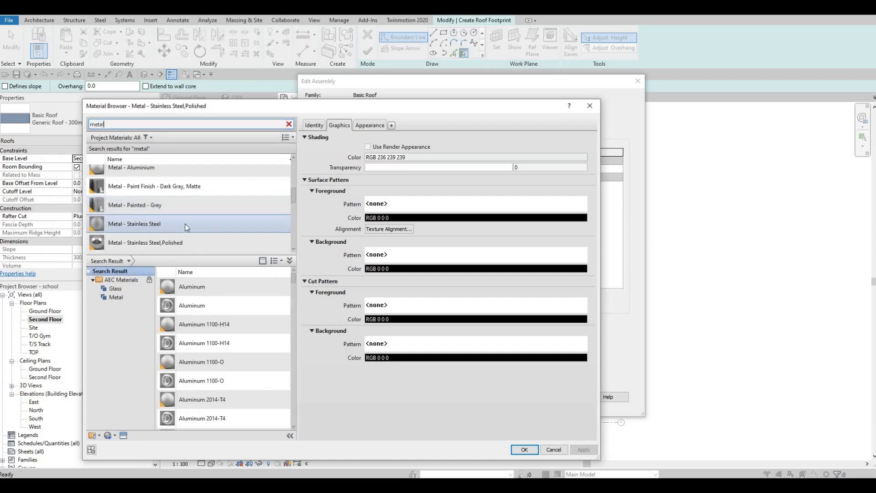
{"action": "scroll", "coordinate": [187, 223], "scroll_direction": "down", "scroll_amount": 1}
{"action": "scroll", "coordinate": [188, 227], "scroll_direction": "down", "scroll_amount": 1}
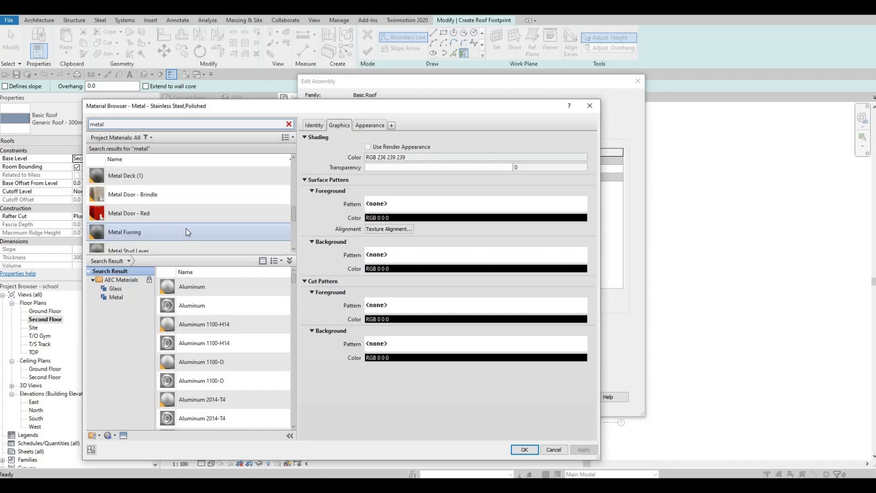
{"action": "scroll", "coordinate": [188, 232], "scroll_direction": "down", "scroll_amount": 1}
{"action": "scroll", "coordinate": [172, 228], "scroll_direction": "down", "scroll_amount": 1}
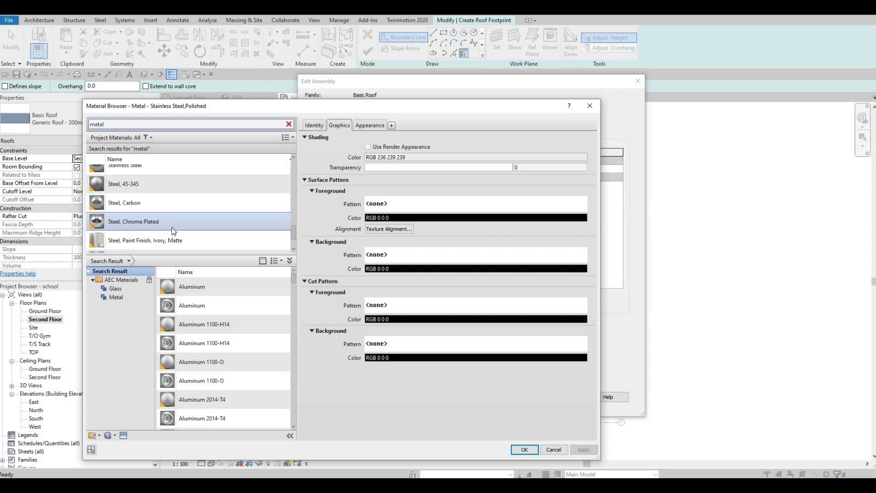
{"action": "scroll", "coordinate": [169, 241], "scroll_direction": "down", "scroll_amount": 1}
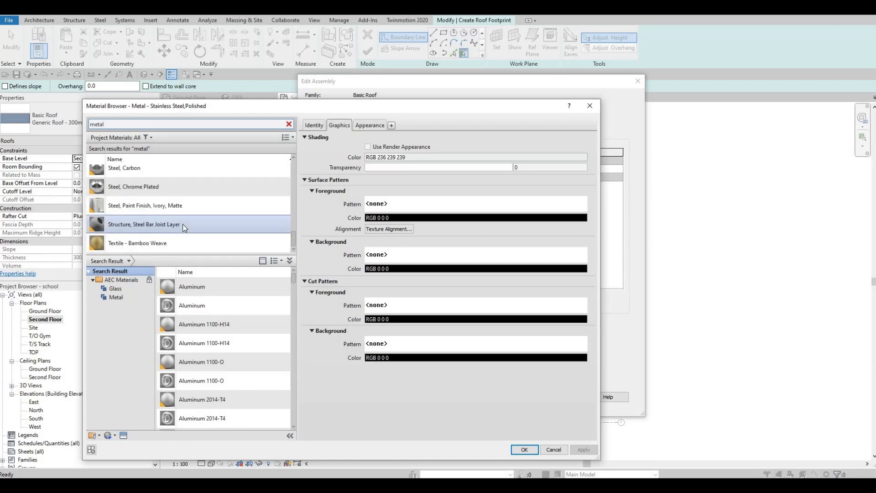
{"action": "scroll", "coordinate": [183, 224], "scroll_direction": "up", "scroll_amount": 5}
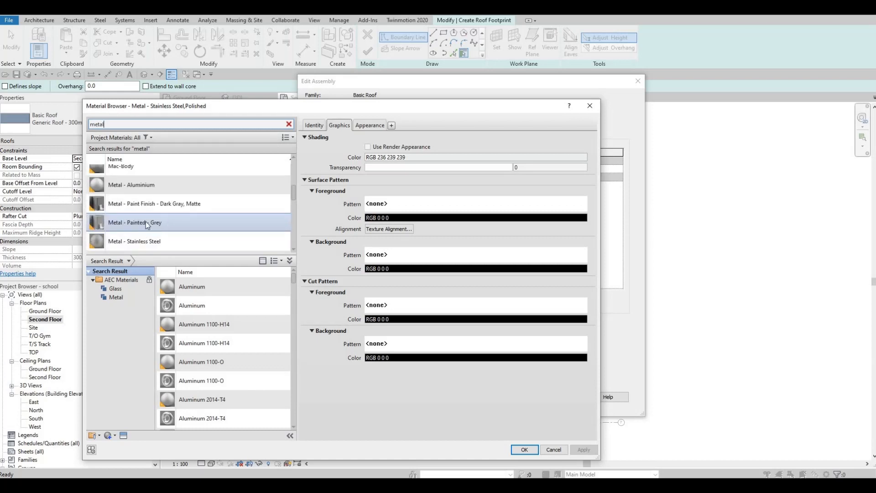
{"action": "left_click", "coordinate": [133, 223]}
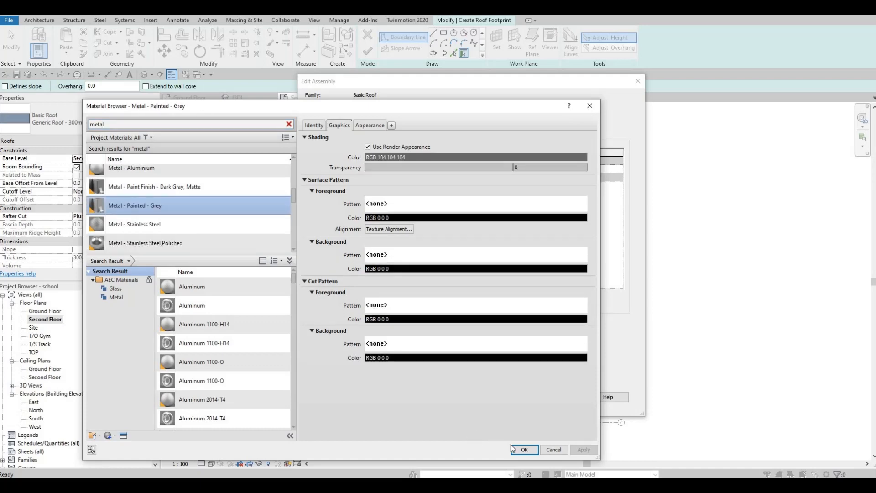
{"action": "left_click", "coordinate": [524, 450]}
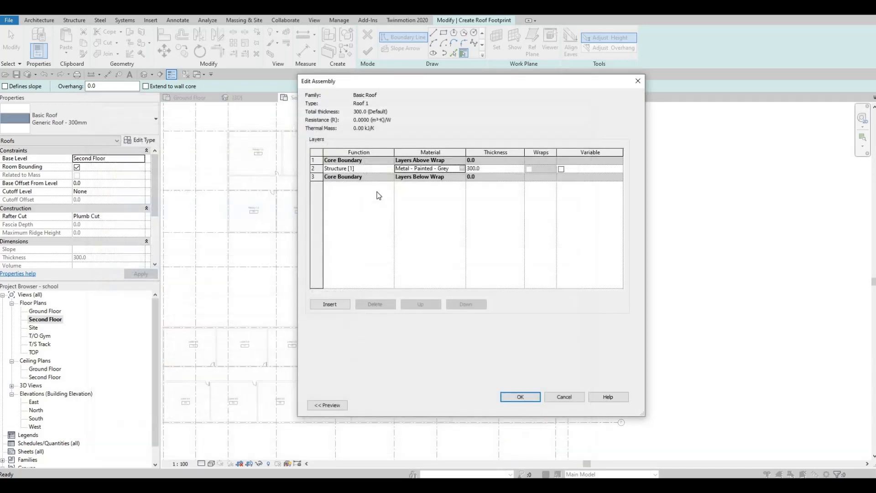
{"action": "left_click", "coordinate": [528, 394]}
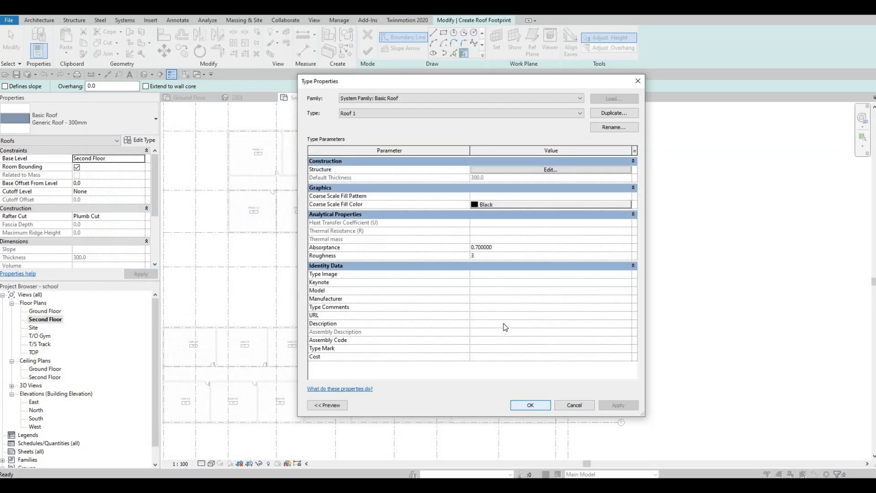
{"action": "key", "text": "Return"}
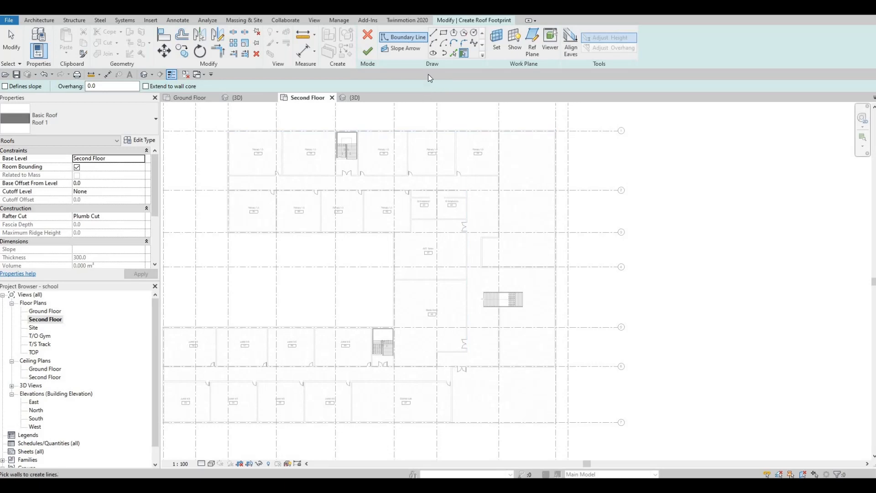
Step: Pick the exterior walls along the north and west sides as roof boundary lines
{"action": "left_click", "coordinate": [454, 54]}
{"action": "middle_click_drag", "start_coordinate": [358, 129], "coordinate": [387, 167]}
{"action": "scroll", "coordinate": [399, 185], "scroll_direction": "up", "scroll_amount": 5}
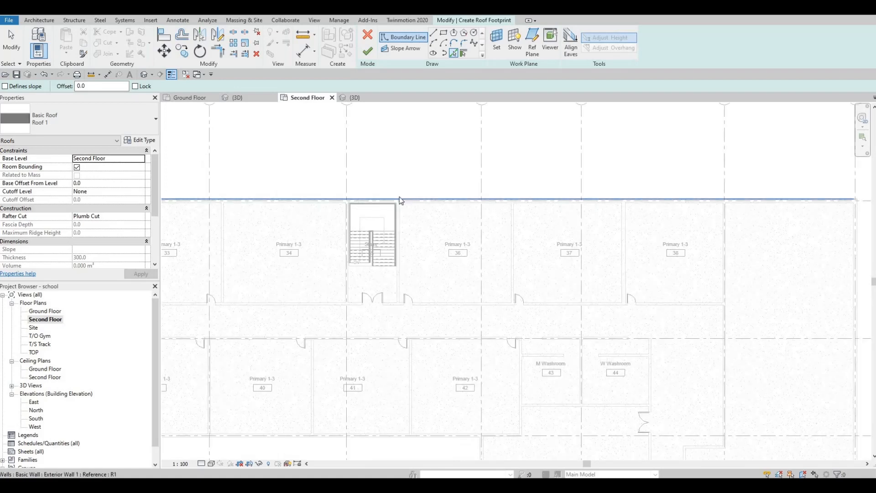
{"action": "left_click", "coordinate": [402, 204]}
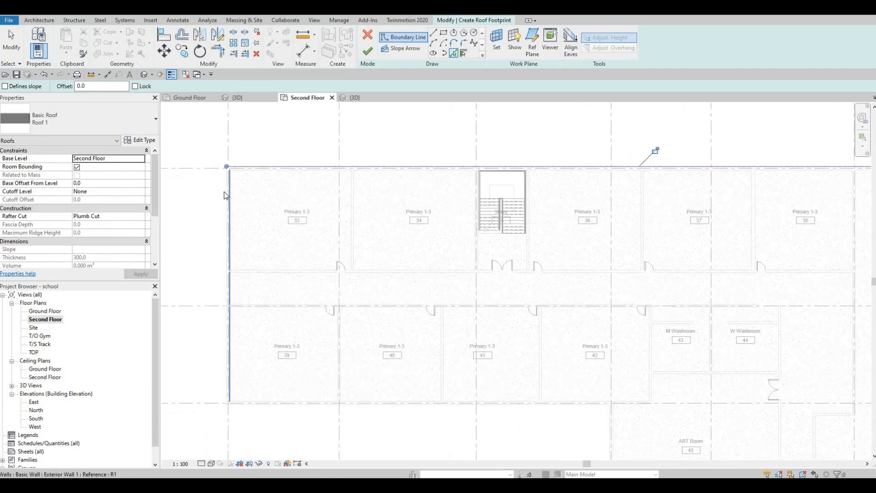
{"action": "left_click", "coordinate": [226, 190]}
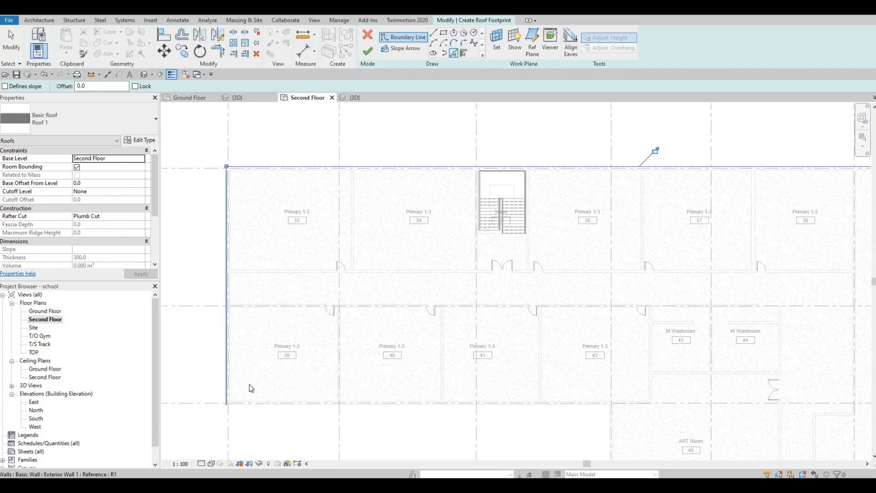
{"action": "left_click", "coordinate": [271, 406]}
{"action": "scroll", "coordinate": [543, 137], "scroll_direction": "up", "scroll_amount": 1}
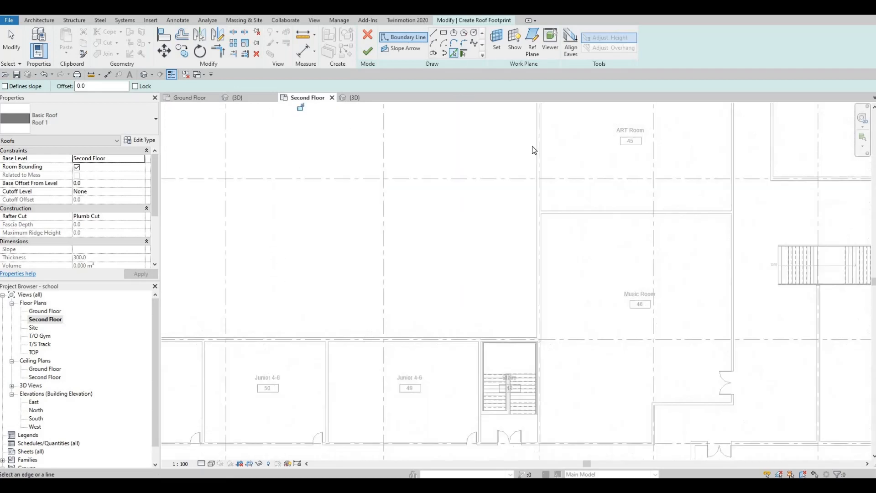
{"action": "left_click", "coordinate": [526, 147]}
{"action": "scroll", "coordinate": [443, 182], "scroll_direction": "down", "scroll_amount": 2}
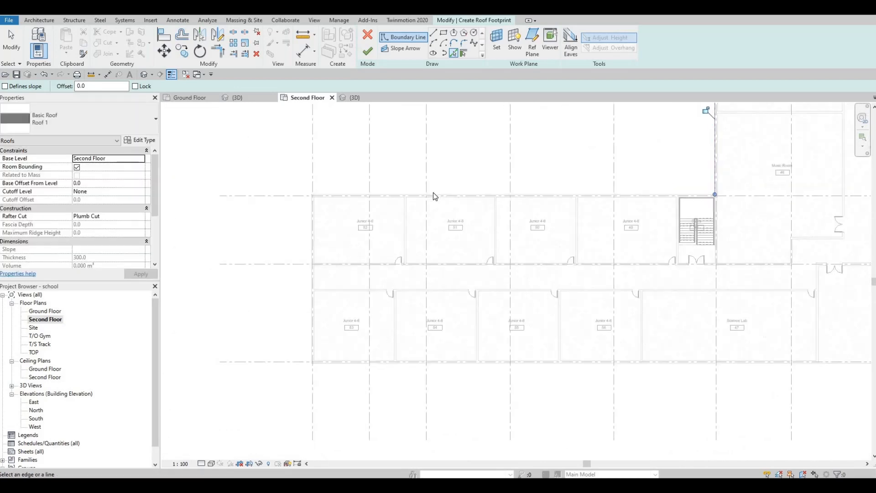
{"action": "left_click", "coordinate": [434, 194]}
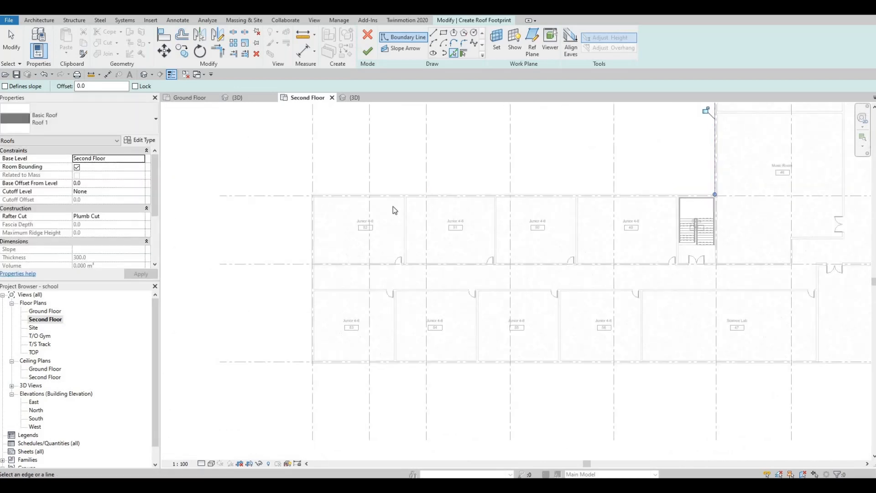
{"action": "left_click", "coordinate": [314, 232]}
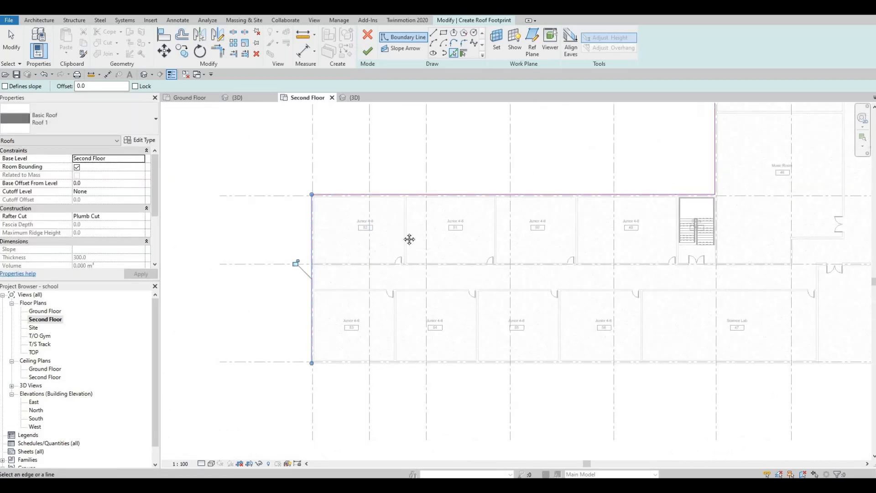
{"action": "scroll", "coordinate": [402, 237], "scroll_direction": "down", "scroll_amount": 2}
Step: Undo the picked roof boundary lines
{"action": "key", "text": "ctrl+z"}
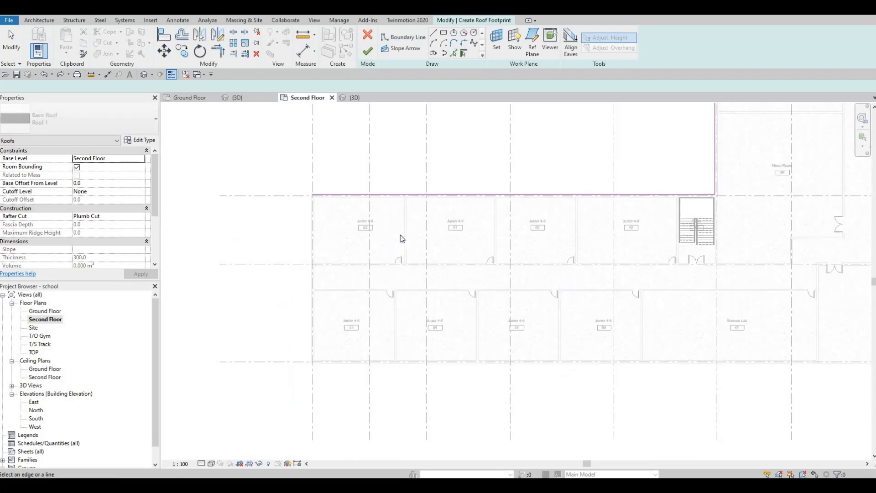
{"action": "key", "text": "ctrl+z"}
{"action": "middle_click_drag", "start_coordinate": [444, 154], "coordinate": [424, 222]}
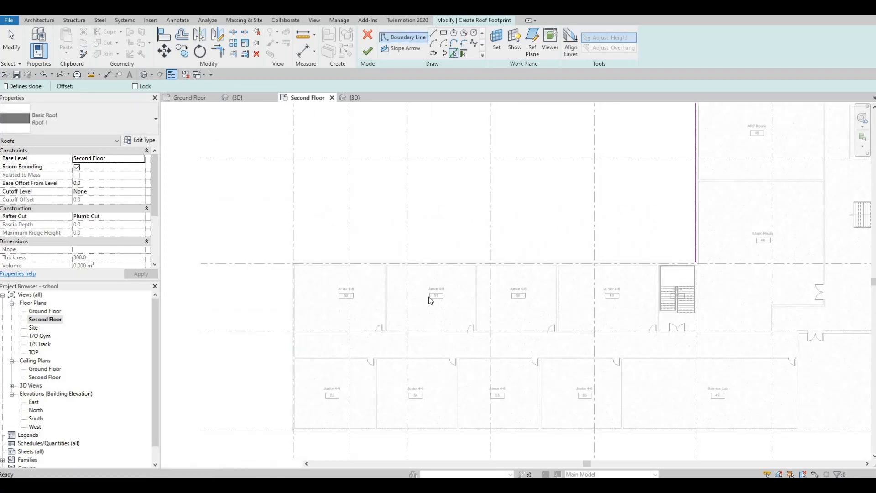
{"action": "scroll", "coordinate": [625, 173], "scroll_direction": "up", "scroll_amount": 4}
{"action": "middle_click_drag", "start_coordinate": [625, 172], "coordinate": [414, 310]}
{"action": "scroll", "coordinate": [414, 309], "scroll_direction": "down", "scroll_amount": 3}
{"action": "key", "text": "ctrl+z"}
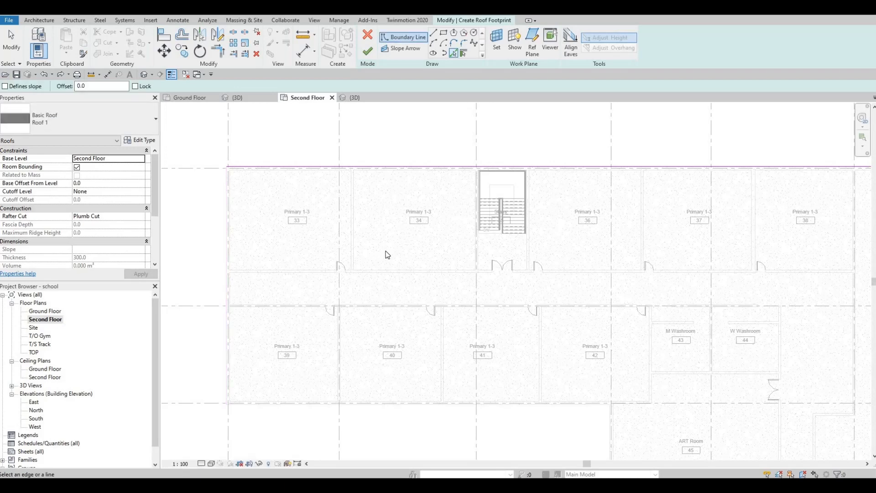
{"action": "key", "text": "ctrl+z"}
{"action": "key", "text": "ctrl+z"}
Step: With a 300 mm offset, pick the north and west exterior walls of the primary wing as roof boundary lines
{"action": "scroll", "coordinate": [389, 254], "scroll_direction": "down", "scroll_amount": 2}
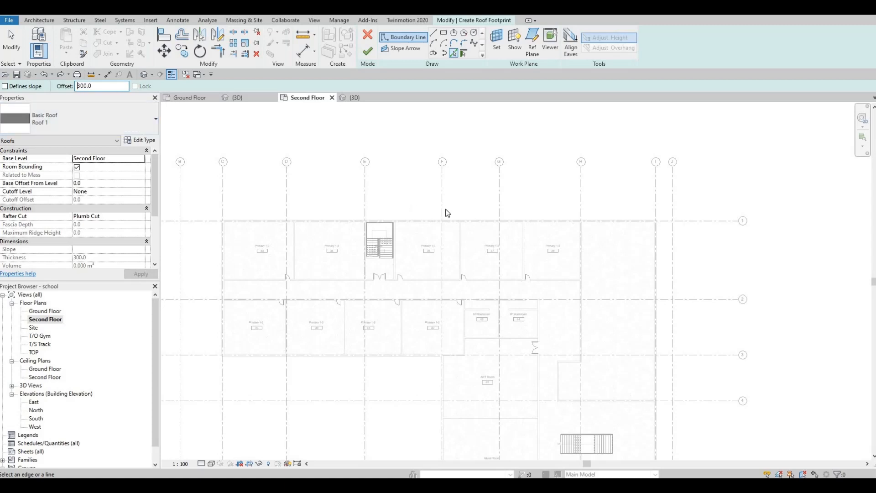
{"action": "scroll", "coordinate": [445, 221], "scroll_direction": "up", "scroll_amount": 2}
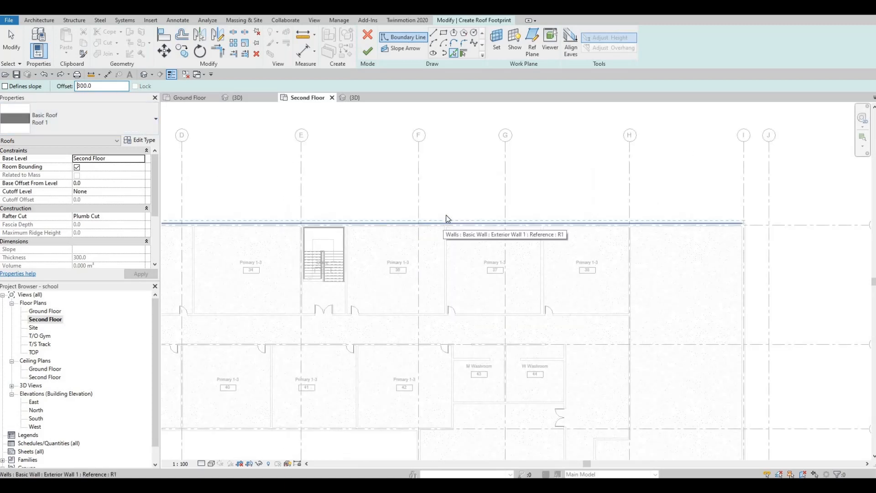
{"action": "scroll", "coordinate": [445, 222], "scroll_direction": "up", "scroll_amount": 3}
{"action": "left_click", "coordinate": [439, 231]}
{"action": "scroll", "coordinate": [264, 219], "scroll_direction": "down", "scroll_amount": 3}
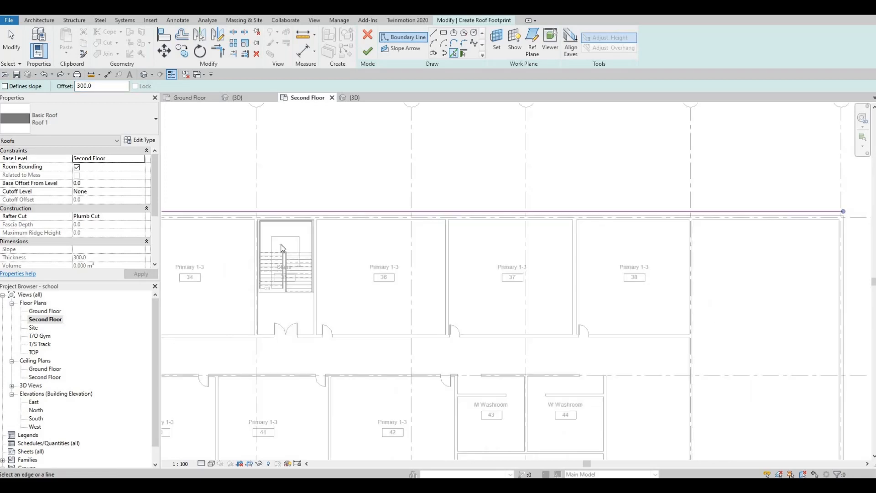
{"action": "middle_click_drag", "start_coordinate": [282, 246], "coordinate": [587, 245]}
{"action": "scroll", "coordinate": [274, 228], "scroll_direction": "up", "scroll_amount": 3}
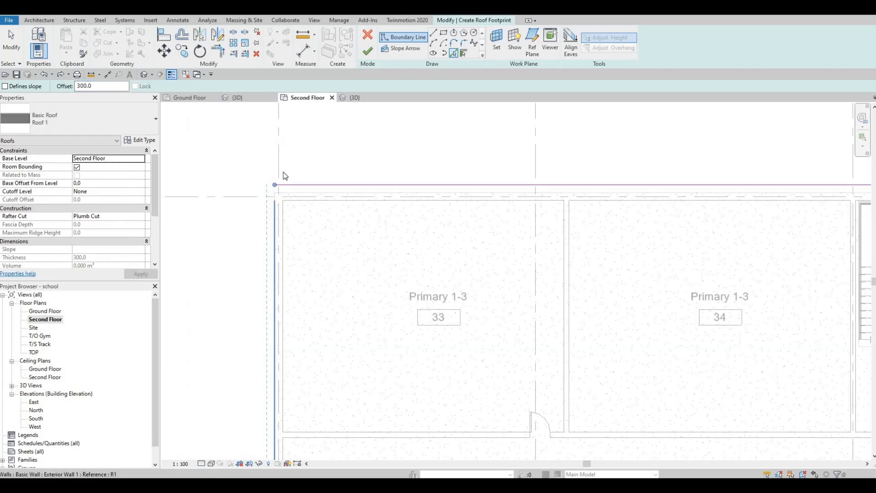
{"action": "left_click", "coordinate": [275, 223]}
Step: Pick the wall south of the Primary 1-3 rooms and the wall west of the ART Room as boundary lines
{"action": "scroll", "coordinate": [409, 346], "scroll_direction": "down", "scroll_amount": 3}
{"action": "middle_click_drag", "start_coordinate": [417, 316], "coordinate": [354, 230]}
{"action": "scroll", "coordinate": [365, 274], "scroll_direction": "down", "scroll_amount": 3}
{"action": "middle_click_drag", "start_coordinate": [380, 329], "coordinate": [273, 126]}
{"action": "scroll", "coordinate": [482, 258], "scroll_direction": "down", "scroll_amount": 1}
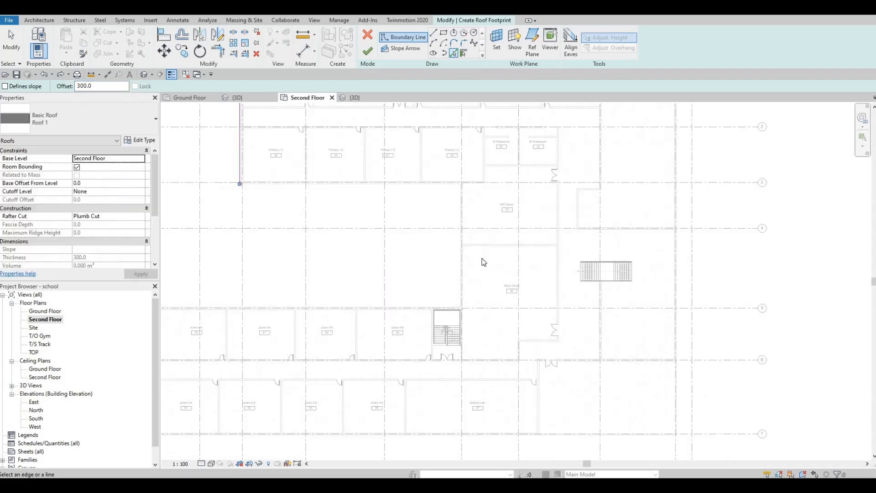
{"action": "scroll", "coordinate": [326, 213], "scroll_direction": "up", "scroll_amount": 4}
{"action": "middle_click_drag", "start_coordinate": [227, 168], "coordinate": [378, 229]}
{"action": "scroll", "coordinate": [379, 232], "scroll_direction": "up", "scroll_amount": 4}
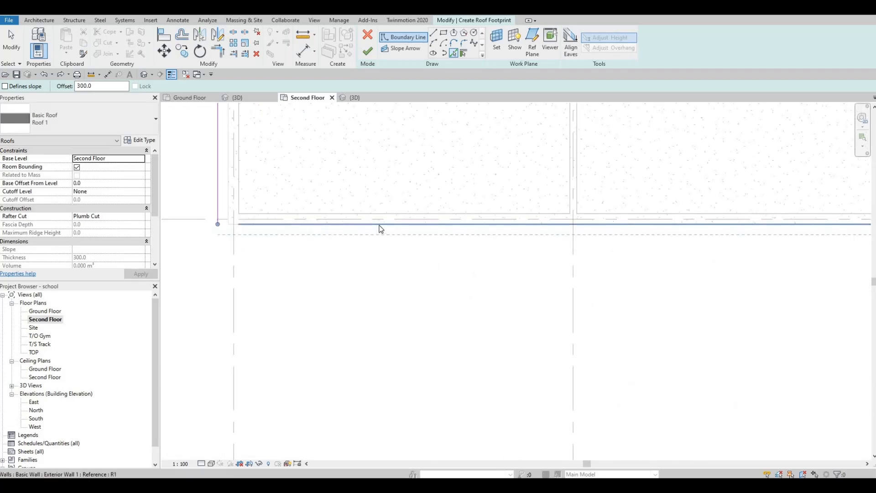
{"action": "left_click", "coordinate": [264, 220]}
{"action": "scroll", "coordinate": [317, 213], "scroll_direction": "down", "scroll_amount": 5}
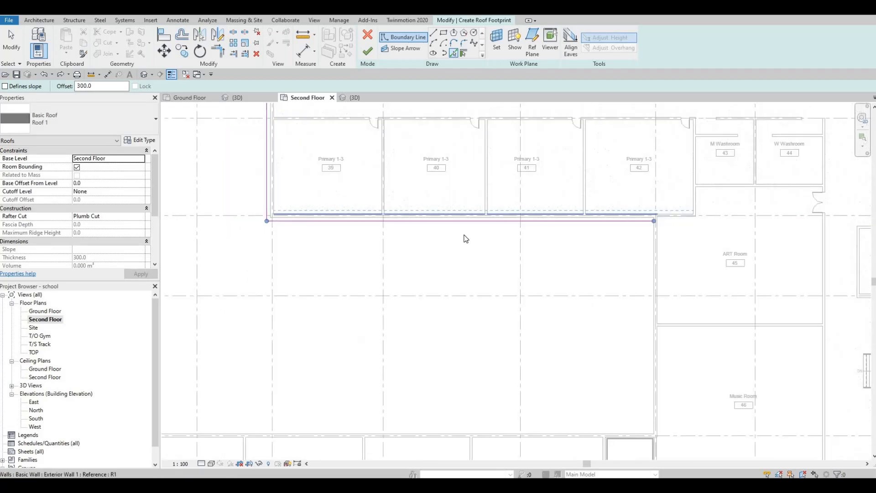
{"action": "scroll", "coordinate": [497, 192], "scroll_direction": "up", "scroll_amount": 5}
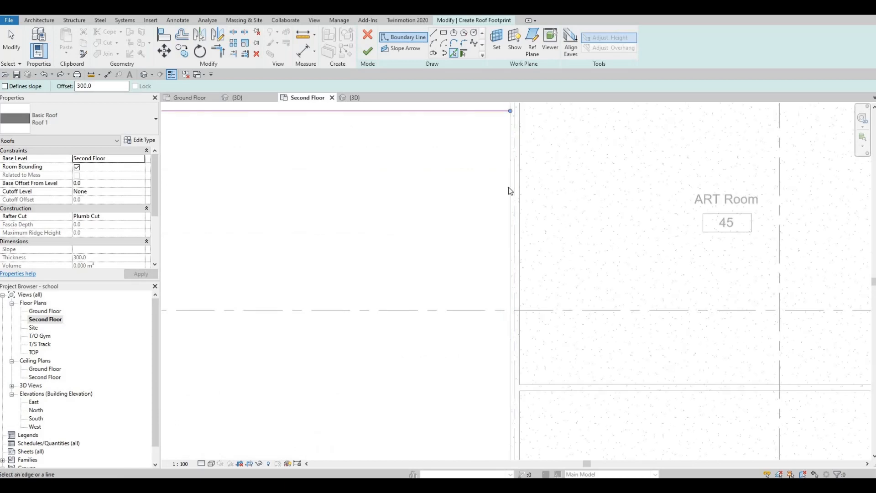
{"action": "left_click", "coordinate": [469, 156]}
Step: Pick the wall south of the Music Room as a roof boundary line
{"action": "scroll", "coordinate": [402, 233], "scroll_direction": "down", "scroll_amount": 5}
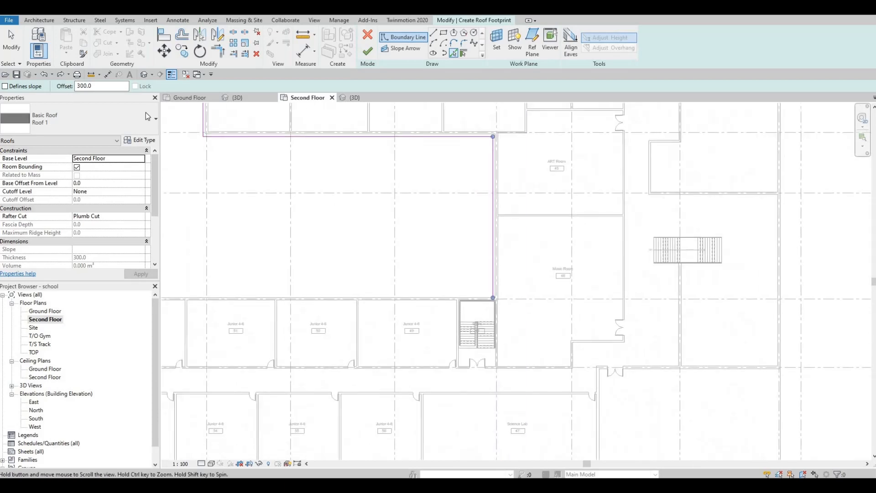
{"action": "scroll", "coordinate": [433, 314], "scroll_direction": "up", "scroll_amount": 5}
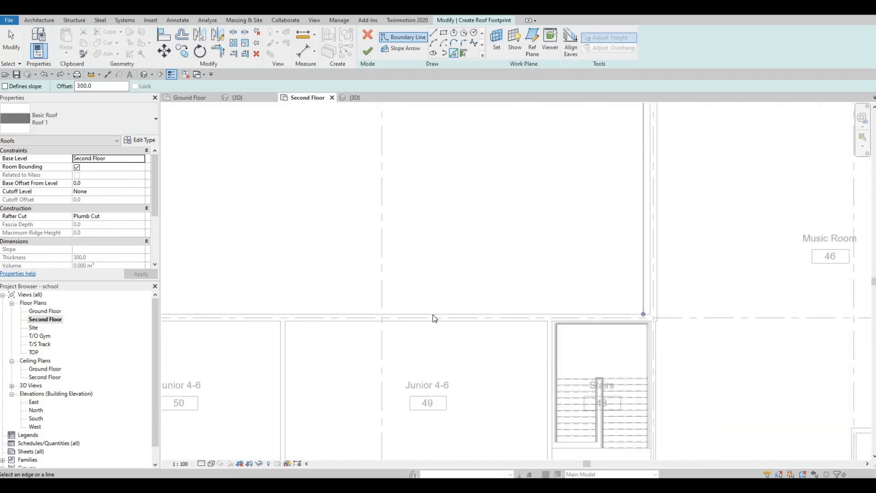
{"action": "left_click", "coordinate": [433, 314]}
{"action": "scroll", "coordinate": [413, 238], "scroll_direction": "down", "scroll_amount": 4}
{"action": "middle_click_drag", "start_coordinate": [272, 260], "coordinate": [543, 247]}
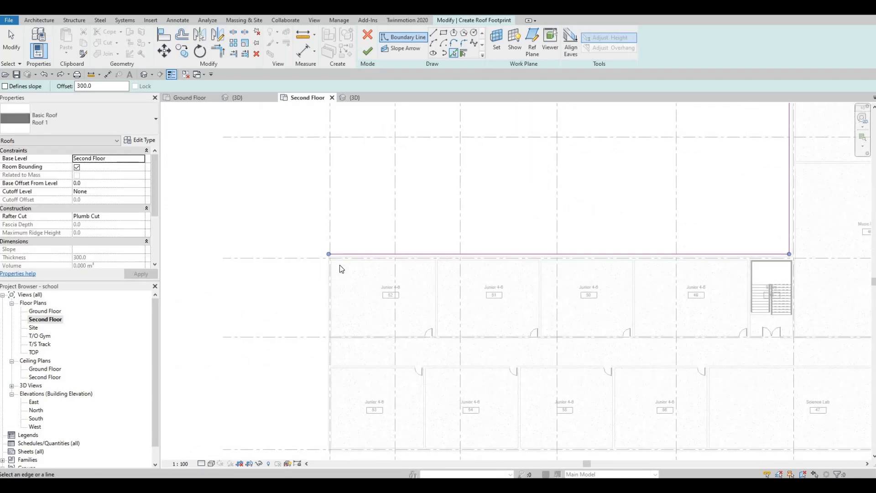
Step: Pick the west and south exterior walls of the Junior 4-6 wing as roof boundary lines
{"action": "scroll", "coordinate": [335, 268], "scroll_direction": "up", "scroll_amount": 1}
{"action": "scroll", "coordinate": [336, 273], "scroll_direction": "up", "scroll_amount": 3}
{"action": "left_click", "coordinate": [333, 280]}
{"action": "scroll", "coordinate": [332, 280], "scroll_direction": "down", "scroll_amount": 5}
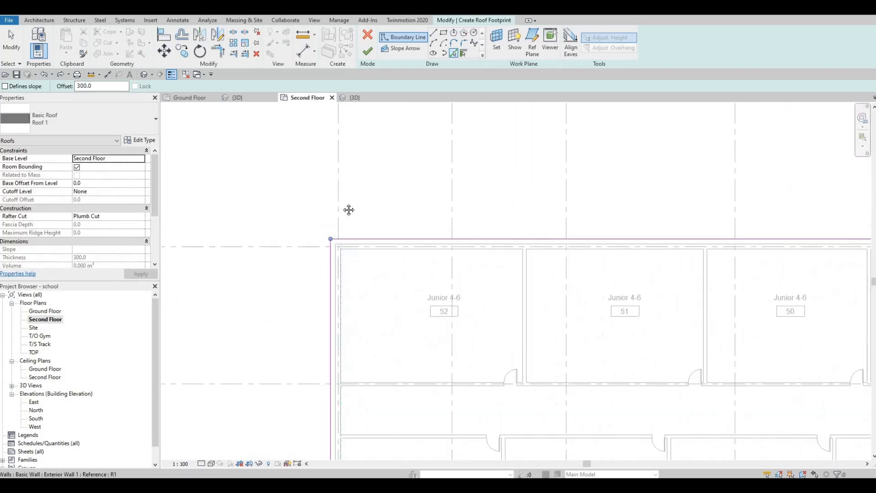
{"action": "scroll", "coordinate": [320, 296], "scroll_direction": "up", "scroll_amount": 5}
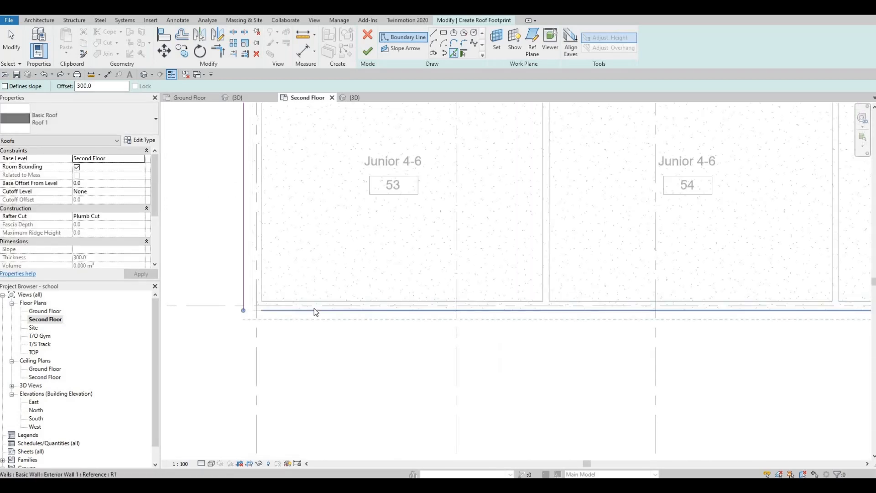
{"action": "scroll", "coordinate": [310, 240], "scroll_direction": "down", "scroll_amount": 5}
{"action": "scroll", "coordinate": [329, 234], "scroll_direction": "up", "scroll_amount": 3}
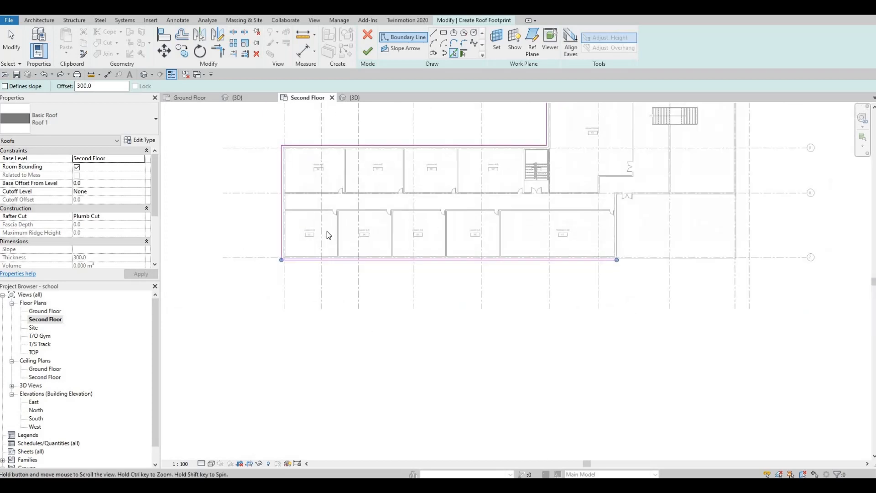
{"action": "scroll", "coordinate": [352, 241], "scroll_direction": "up", "scroll_amount": 3}
{"action": "left_click", "coordinate": [349, 246]}
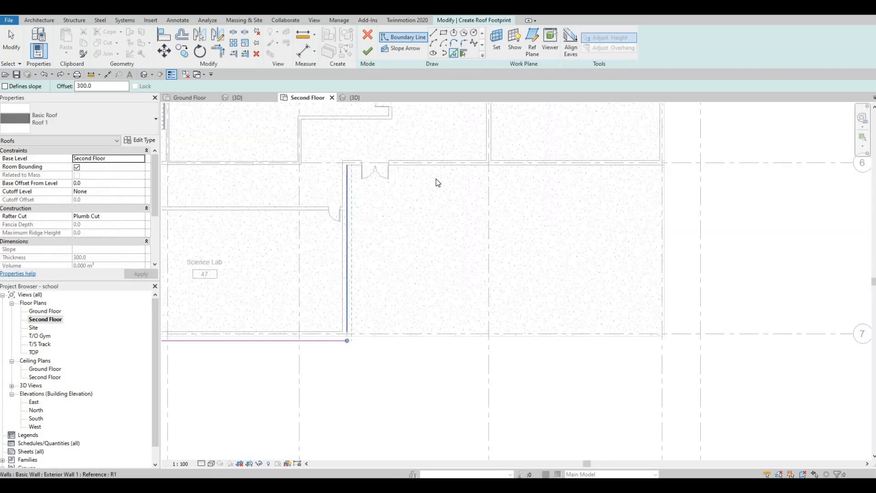
Step: Pick the walls along grid lines 6 and 4 east of the Science Lab and Music Room as boundary lines
{"action": "left_click", "coordinate": [440, 169]}
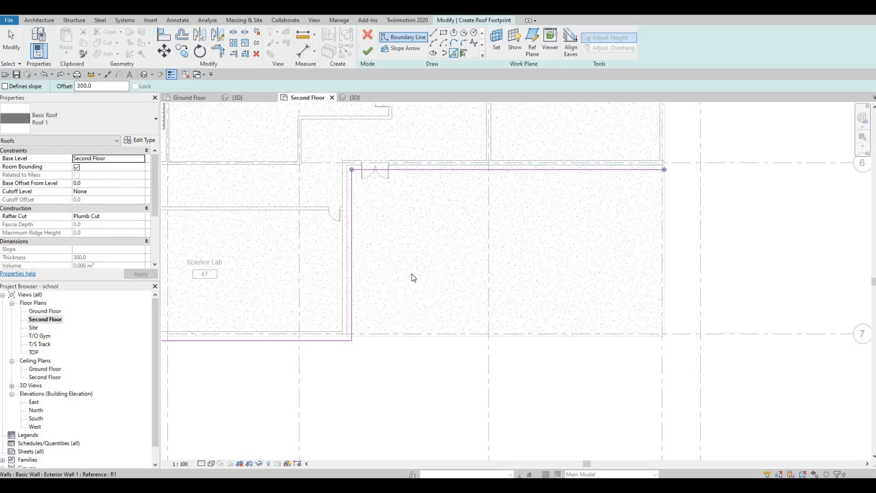
{"action": "scroll", "coordinate": [411, 273], "scroll_direction": "down", "scroll_amount": 4}
{"action": "middle_click_drag", "start_coordinate": [467, 249], "coordinate": [448, 274]}
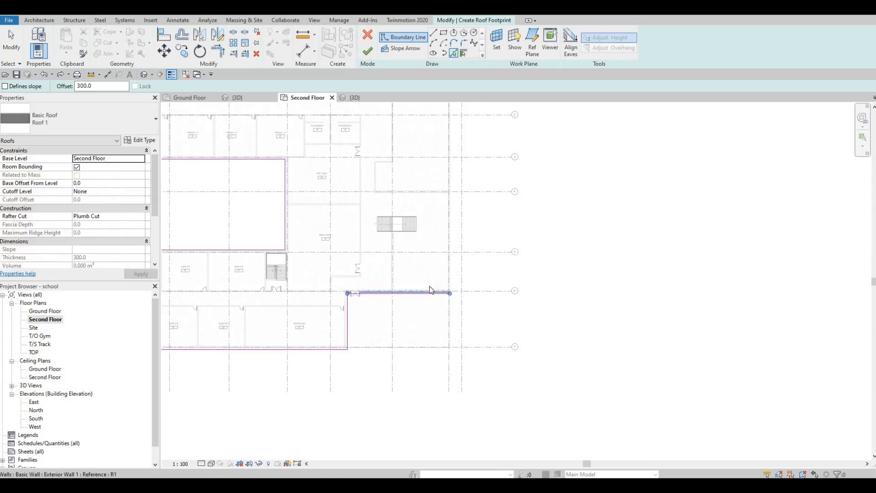
{"action": "scroll", "coordinate": [447, 236], "scroll_direction": "up", "scroll_amount": 3}
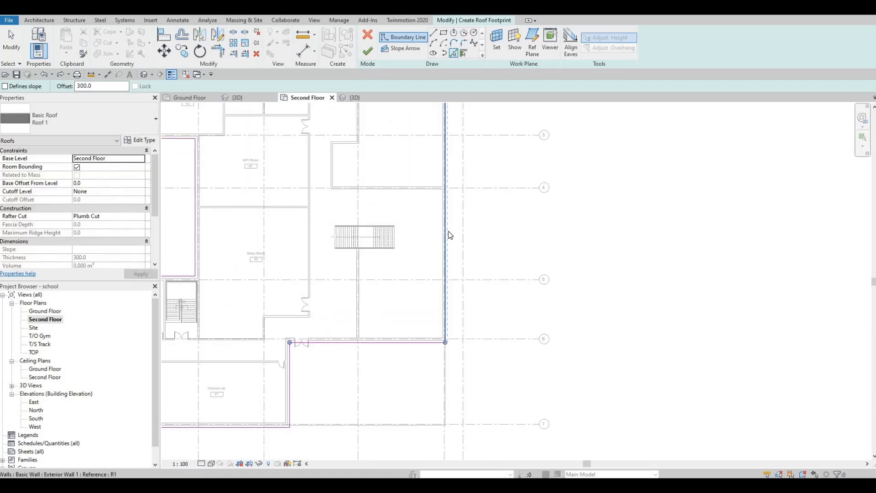
{"action": "scroll", "coordinate": [393, 245], "scroll_direction": "up", "scroll_amount": 3}
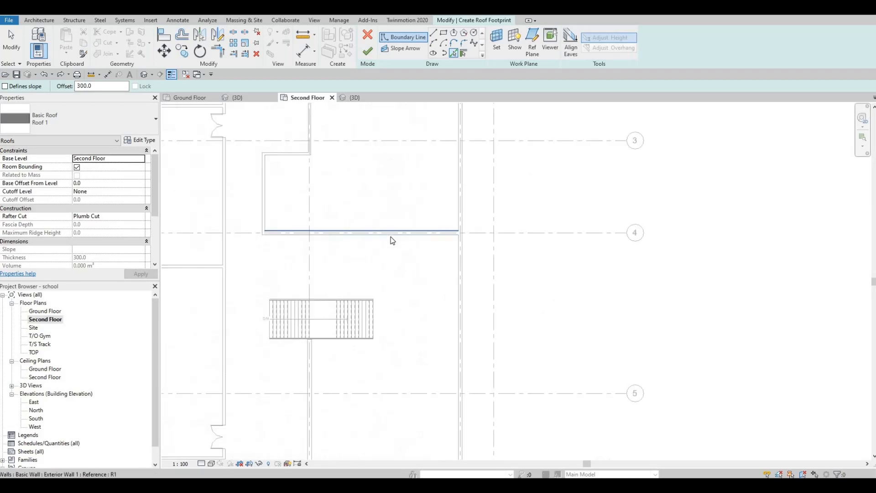
{"action": "middle_click_drag", "start_coordinate": [453, 297], "coordinate": [440, 260]}
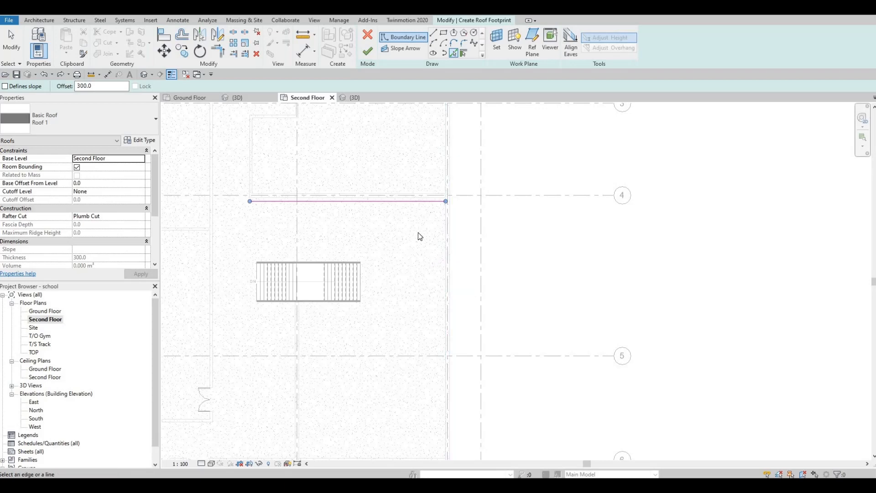
Step: Pick the walls around the recess north of grid line 4 as boundary lines
{"action": "scroll", "coordinate": [423, 228], "scroll_direction": "down", "scroll_amount": 2}
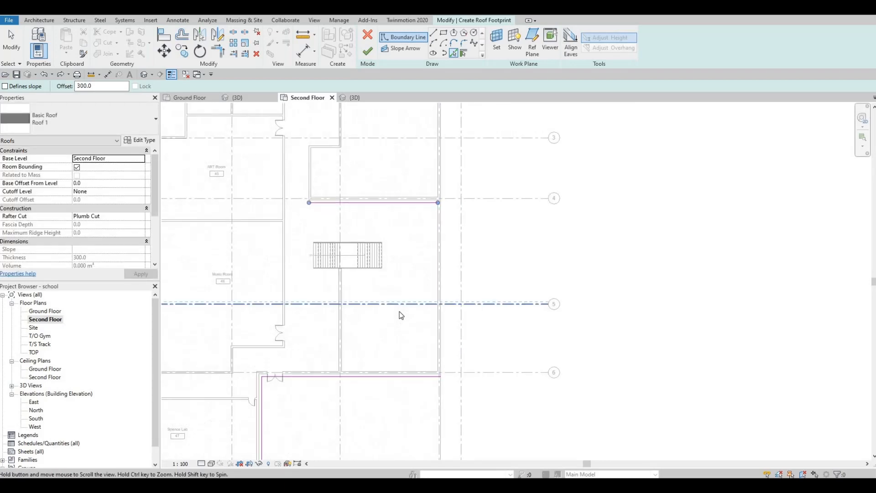
{"action": "scroll", "coordinate": [399, 311], "scroll_direction": "down", "scroll_amount": 3}
{"action": "scroll", "coordinate": [358, 280], "scroll_direction": "up", "scroll_amount": 4}
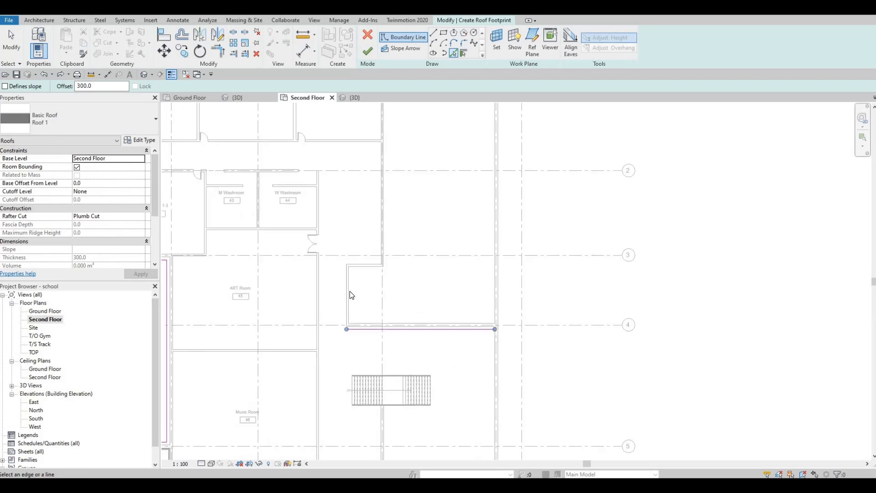
{"action": "scroll", "coordinate": [345, 289], "scroll_direction": "up", "scroll_amount": 2}
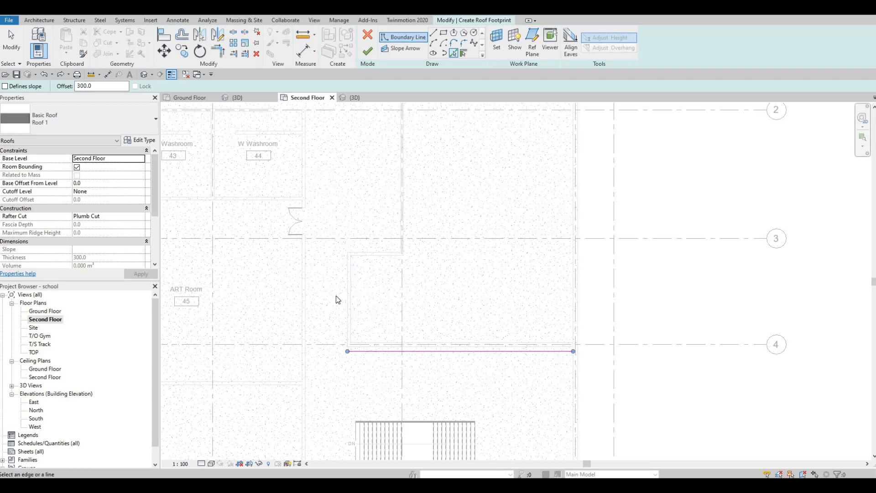
{"action": "left_click", "coordinate": [347, 292]}
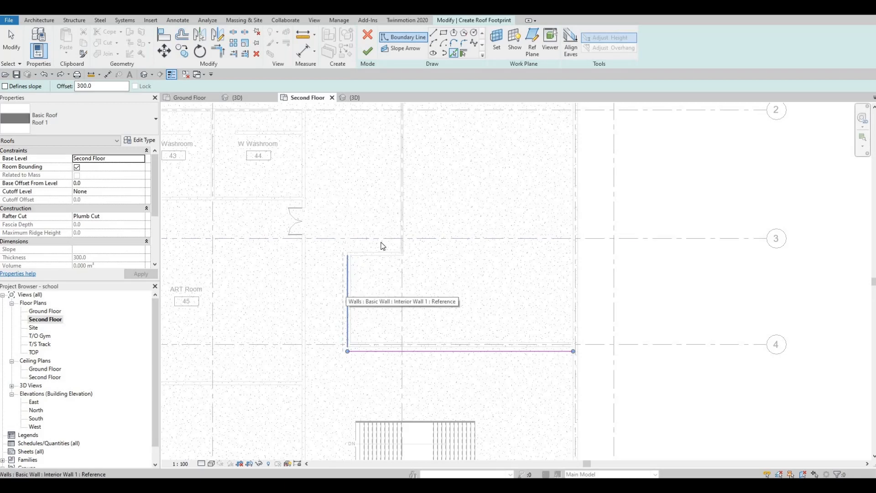
{"action": "left_click", "coordinate": [399, 210]}
{"action": "scroll", "coordinate": [392, 231], "scroll_direction": "down", "scroll_amount": 2}
{"action": "middle_click_drag", "start_coordinate": [408, 251], "coordinate": [406, 254]}
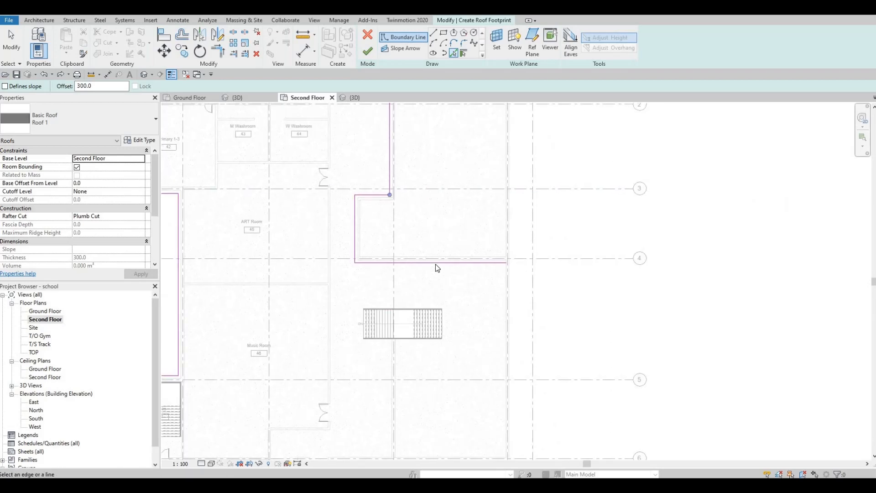
{"action": "scroll", "coordinate": [438, 264], "scroll_direction": "up", "scroll_amount": 3}
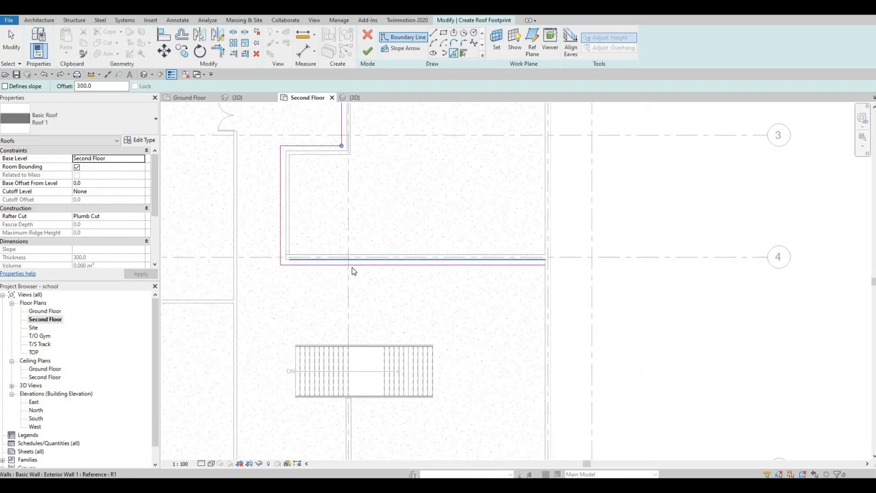
Step: Delete the boundary lines along grid line 4 and around the recess
{"action": "key", "text": "Escape"}
{"action": "left_click", "coordinate": [352, 266]}
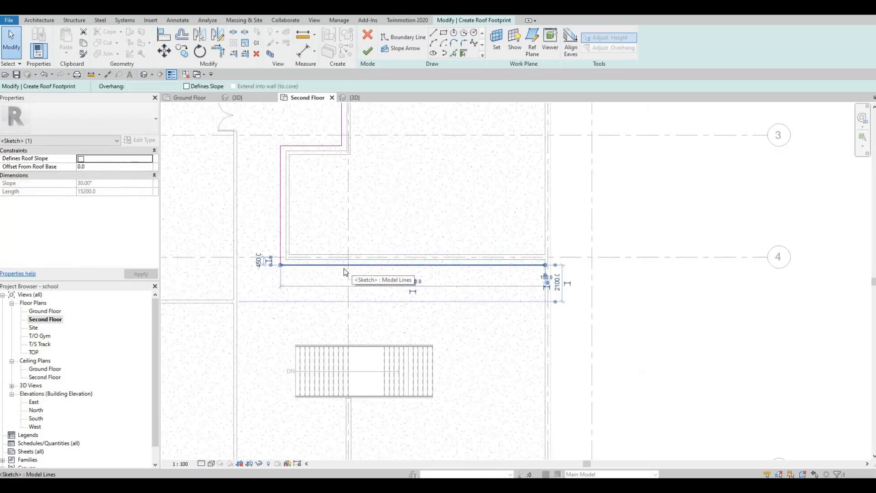
{"action": "key", "text": "Delete"}
{"action": "left_click", "coordinate": [281, 232]}
{"action": "key", "text": "Delete"}
{"action": "left_click", "coordinate": [304, 146]}
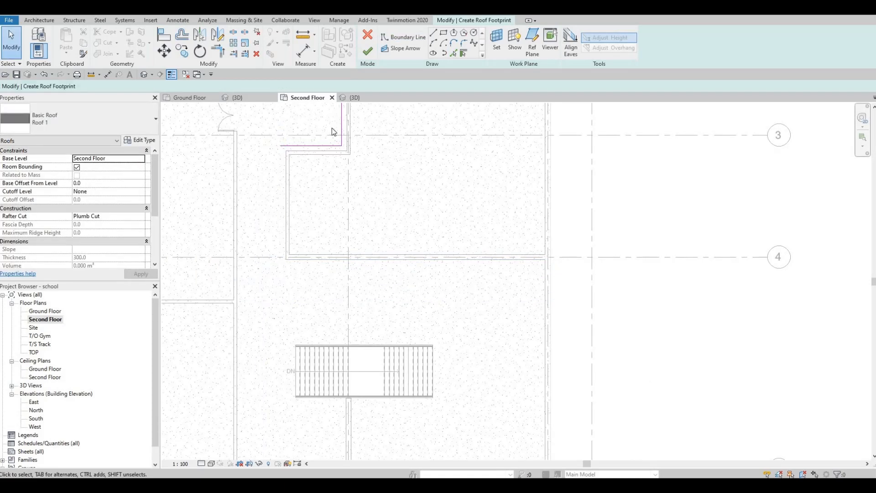
{"action": "key", "text": "Delete"}
Step: Shorten the boundary line along grid line 6 to about 9050 mm, ending at the wall below the stairs
{"action": "scroll", "coordinate": [408, 274], "scroll_direction": "down", "scroll_amount": 3}
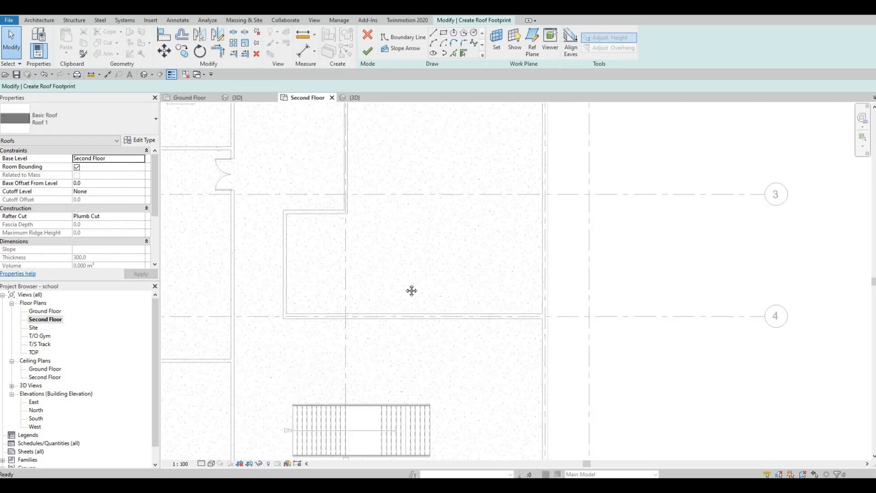
{"action": "scroll", "coordinate": [407, 263], "scroll_direction": "up", "scroll_amount": 2, "text": "ctrl"}
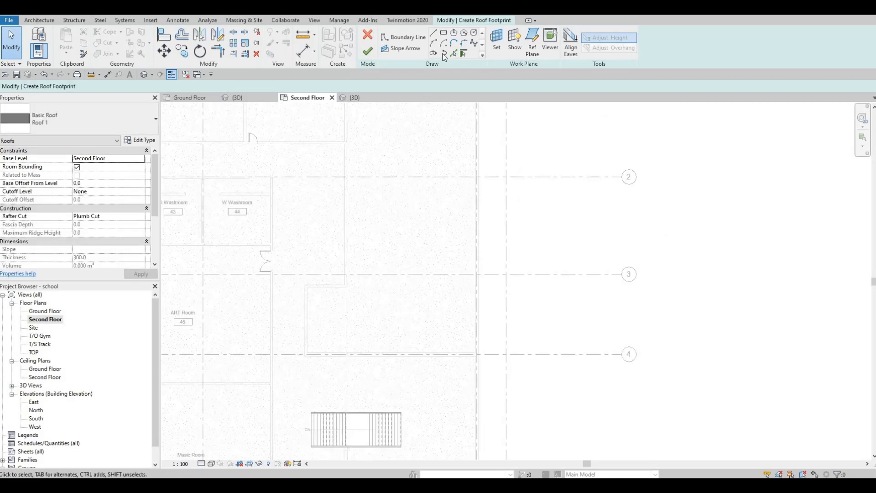
{"action": "scroll", "coordinate": [452, 219], "scroll_direction": "down", "scroll_amount": 3, "text": "ctrl"}
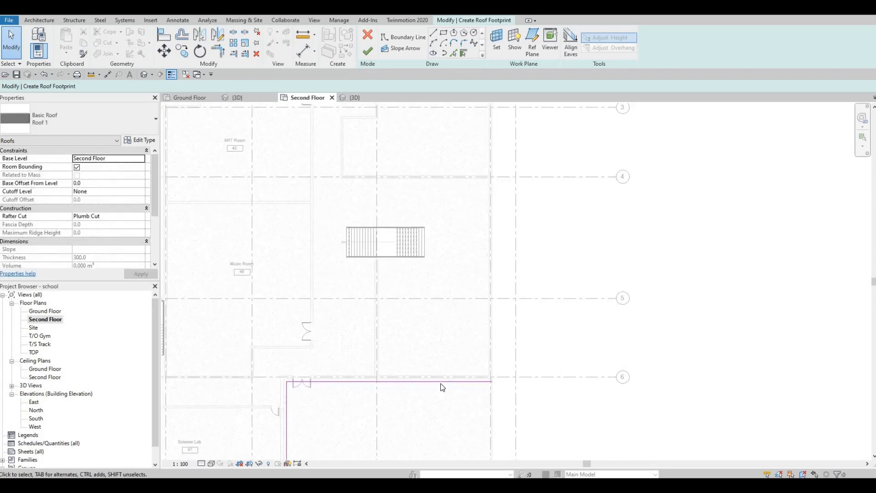
{"action": "left_click", "coordinate": [487, 383]}
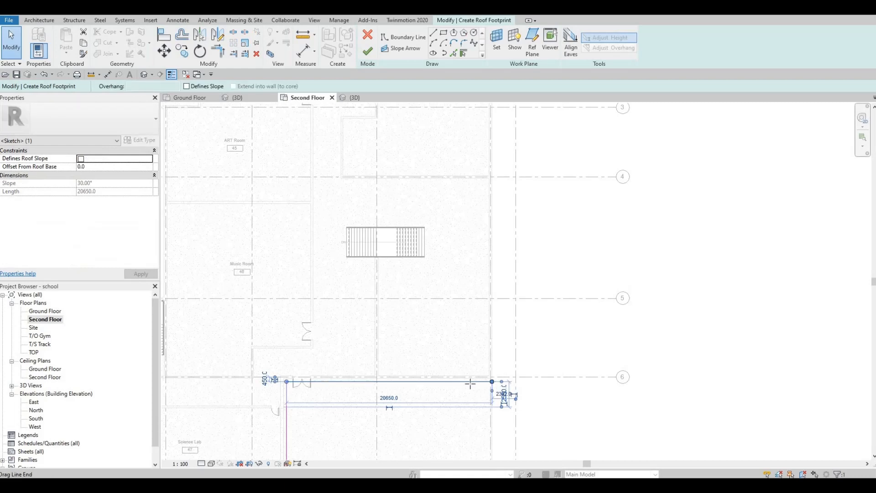
{"action": "left_click_drag", "start_coordinate": [492, 382], "coordinate": [377, 382]}
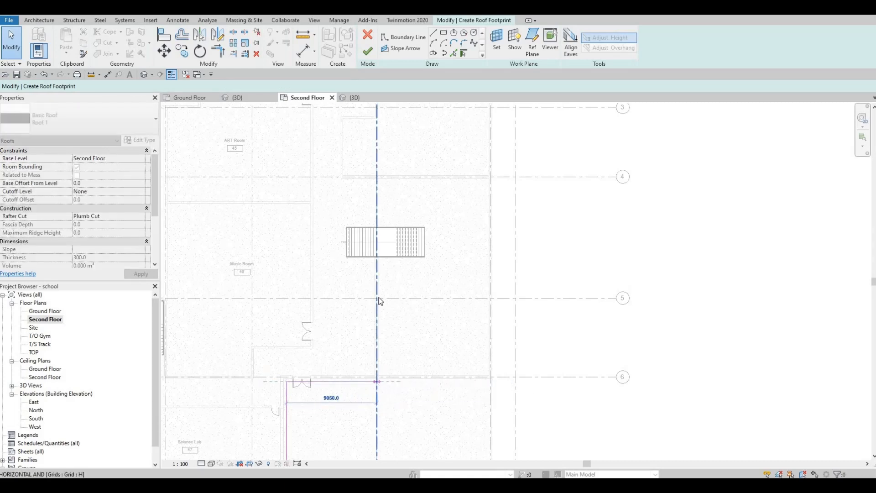
{"action": "left_click_drag", "start_coordinate": [379, 297], "coordinate": [379, 336]}
{"action": "middle_click_drag", "start_coordinate": [365, 193], "coordinate": [366, 207]}
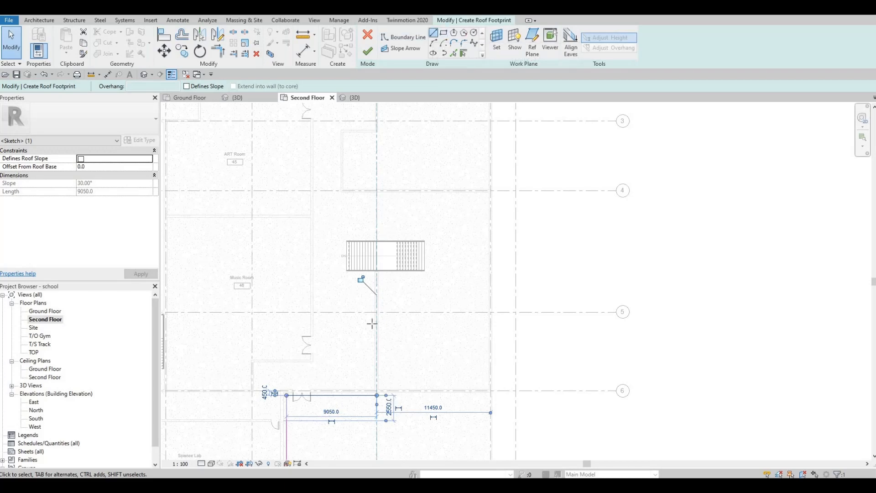
{"action": "left_click", "coordinate": [433, 32]}
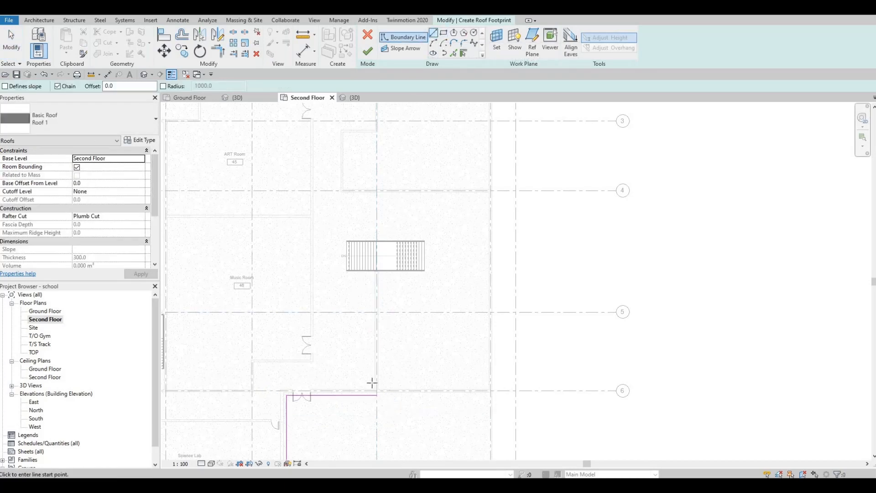
{"action": "scroll", "coordinate": [377, 390], "scroll_direction": "up", "scroll_amount": 2}
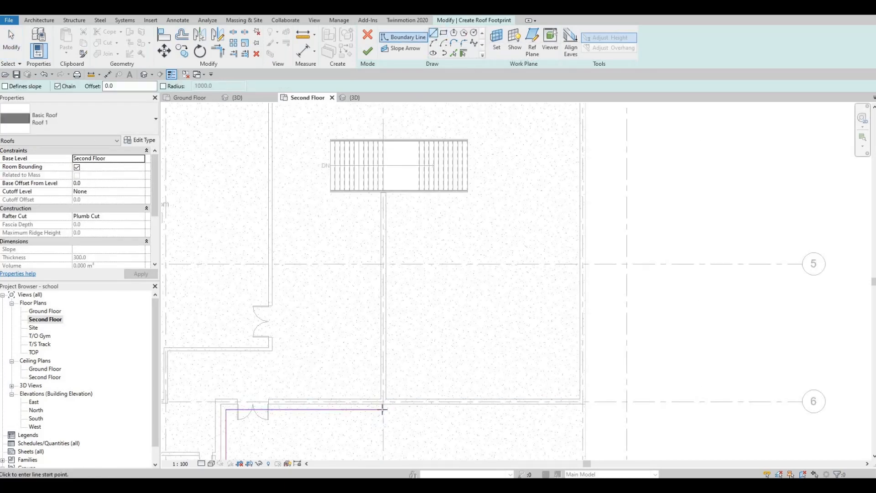
{"action": "left_click", "coordinate": [382, 410]}
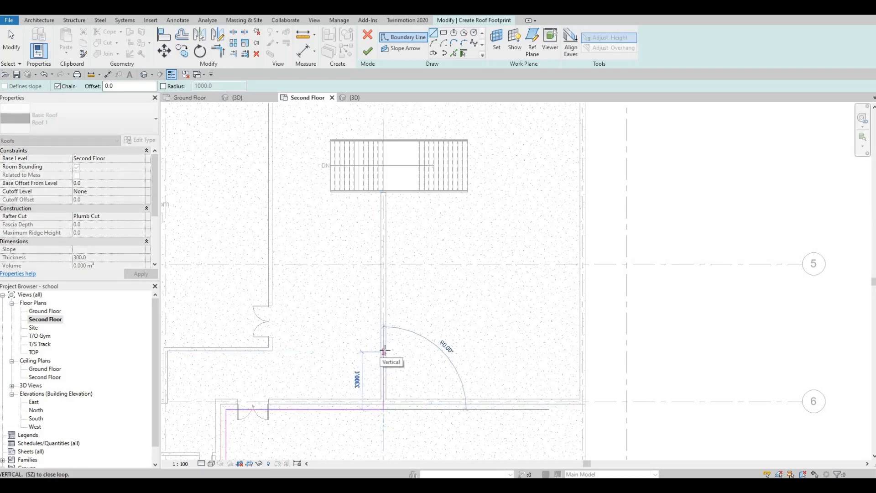
{"action": "key", "text": "Escape"}
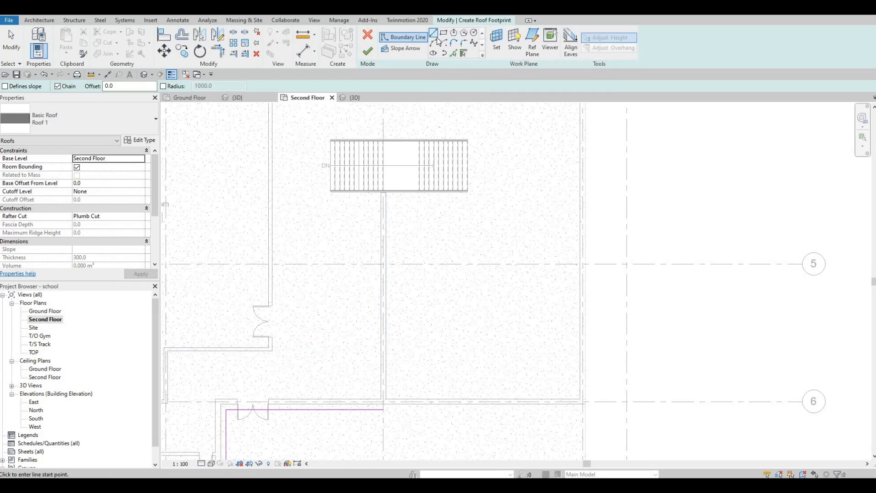
Step: Pick the wall below the stairs as a boundary line and trim it with the grid 6 line into a corner
{"action": "left_click", "coordinate": [454, 53]}
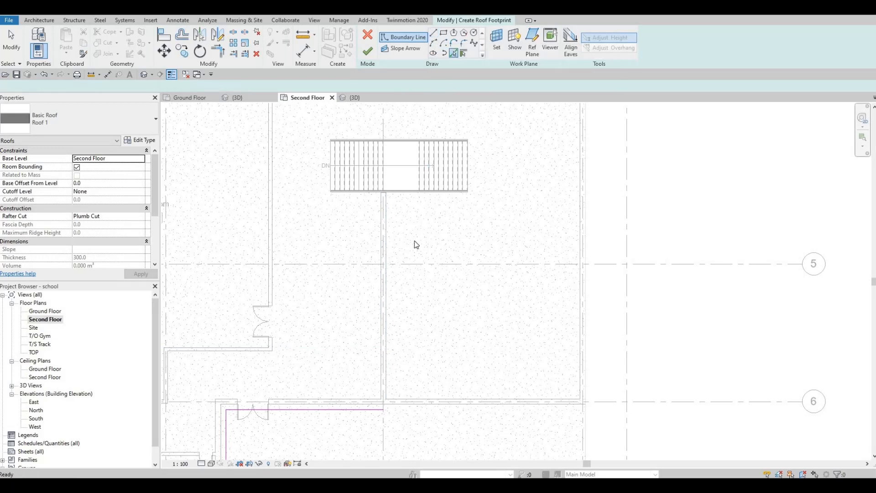
{"action": "left_click", "coordinate": [387, 282]}
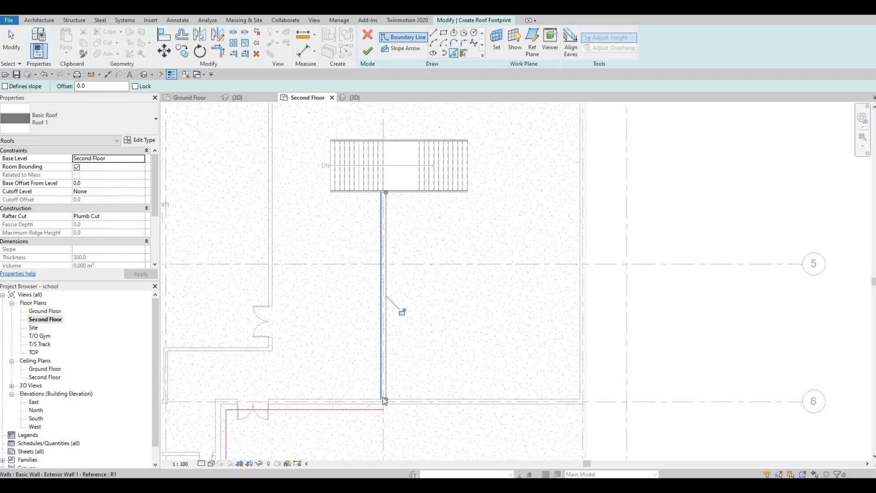
{"action": "key", "text": "t"}
{"action": "key", "text": "r"}
{"action": "left_click", "coordinate": [386, 381]}
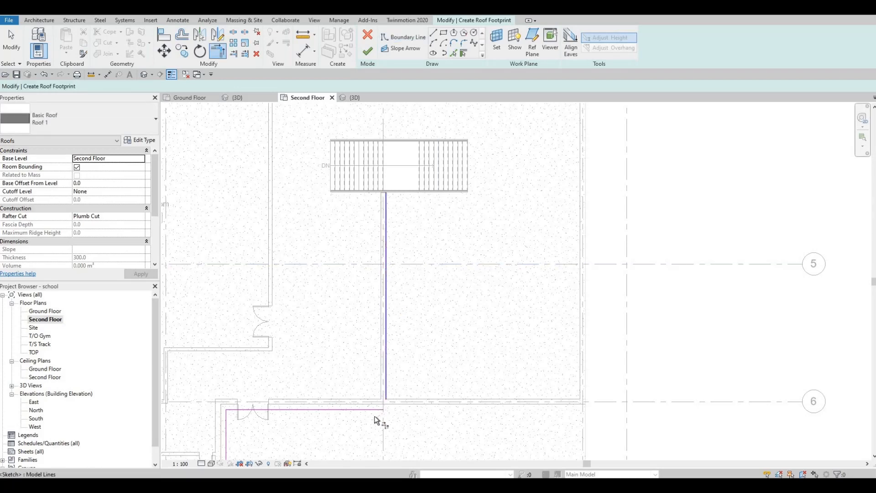
{"action": "left_click", "coordinate": [387, 409]}
{"action": "scroll", "coordinate": [389, 388], "scroll_direction": "up", "scroll_amount": 5}
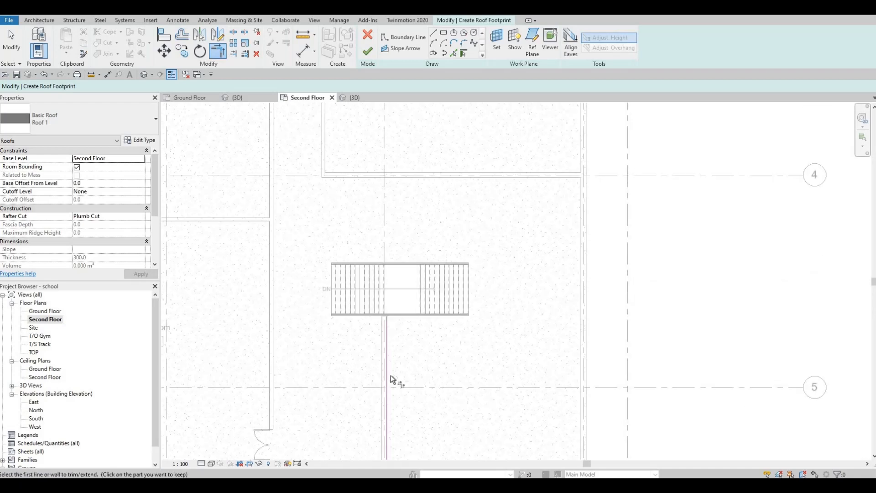
{"action": "key", "text": "Escape"}
{"action": "left_click_drag", "start_coordinate": [387, 390], "coordinate": [384, 251]}
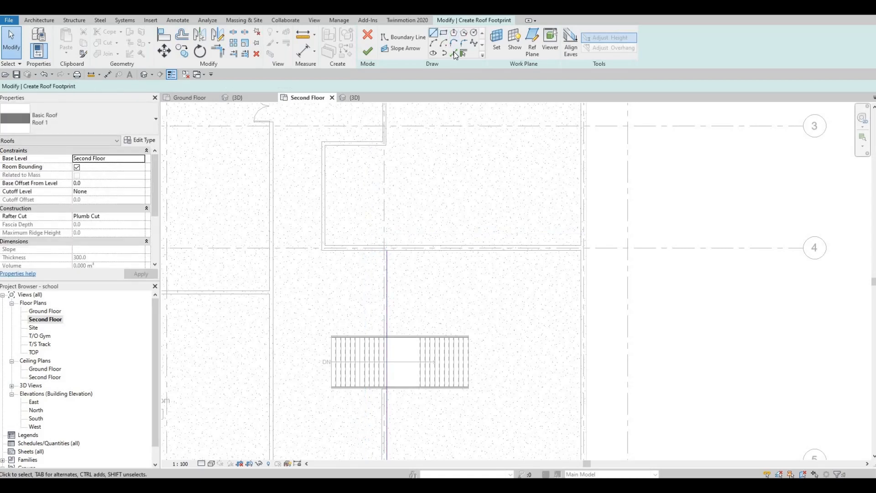
Step: Pick the walls around the recess between grid lines 3 and 4 as roof boundary lines
{"action": "left_click", "coordinate": [358, 253]}
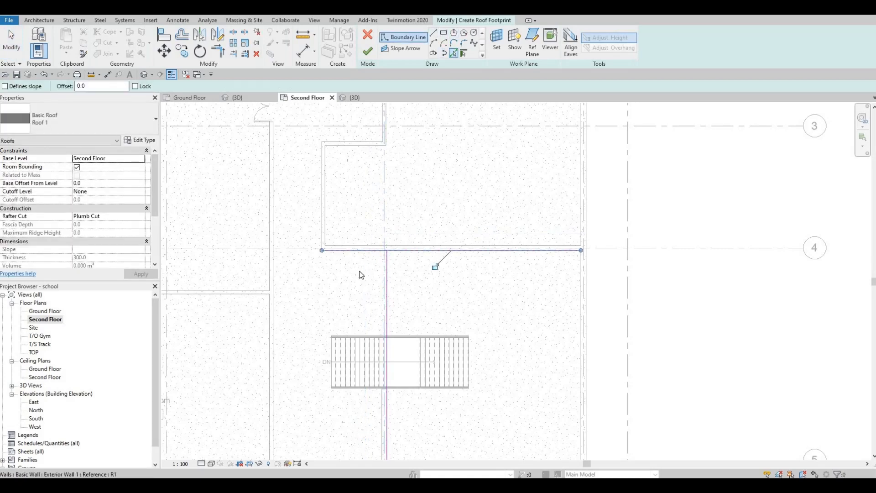
{"action": "scroll", "coordinate": [330, 207], "scroll_direction": "up", "scroll_amount": 1}
{"action": "middle_click_drag", "start_coordinate": [330, 207], "coordinate": [342, 248]}
{"action": "scroll", "coordinate": [342, 248], "scroll_direction": "down", "scroll_amount": 1}
{"action": "left_click", "coordinate": [336, 229]}
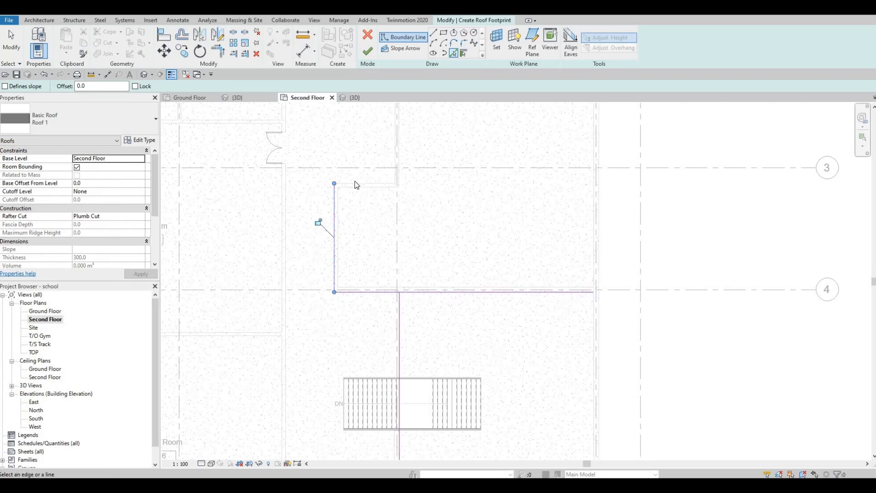
{"action": "middle_click_drag", "start_coordinate": [404, 118], "coordinate": [404, 224]}
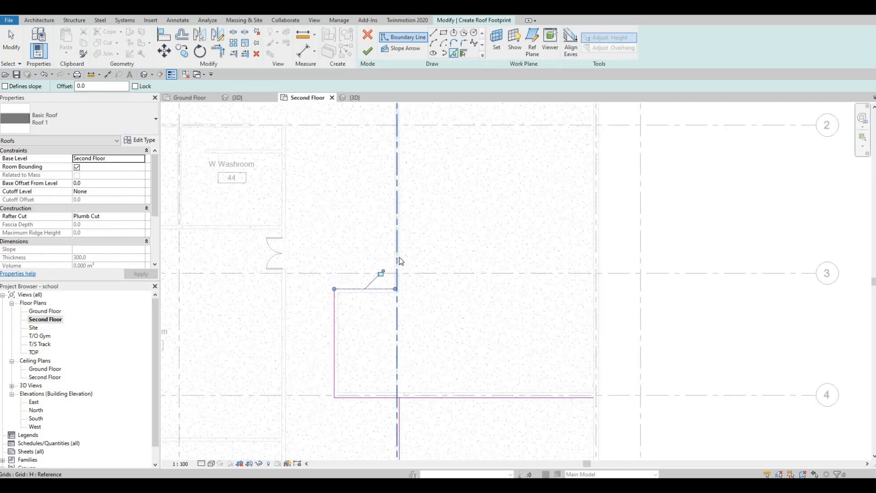
{"action": "left_click", "coordinate": [375, 337]}
{"action": "key", "text": "Escape"}
{"action": "key", "text": "Escape"}
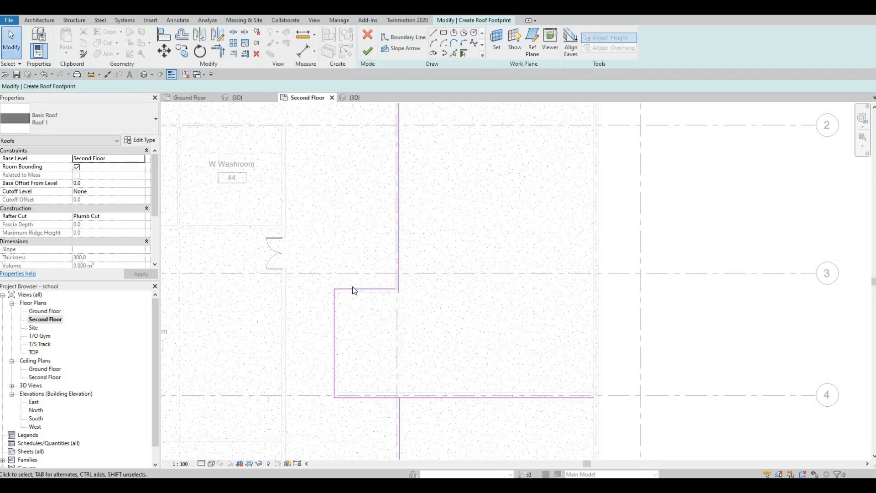
Step: Delete the three boundary lines around the recess and along grid line 4
{"action": "left_click", "coordinate": [350, 291]}
{"action": "key", "text": "Delete"}
{"action": "left_click", "coordinate": [333, 326]}
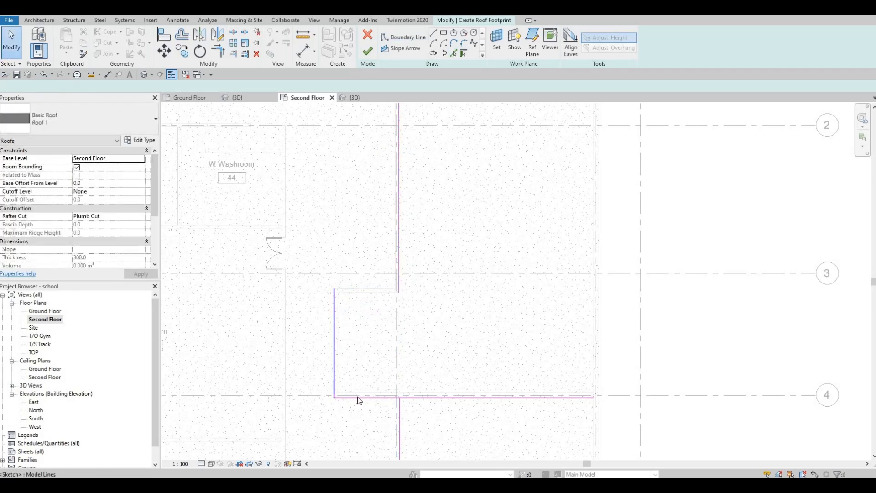
{"action": "key", "text": "Delete"}
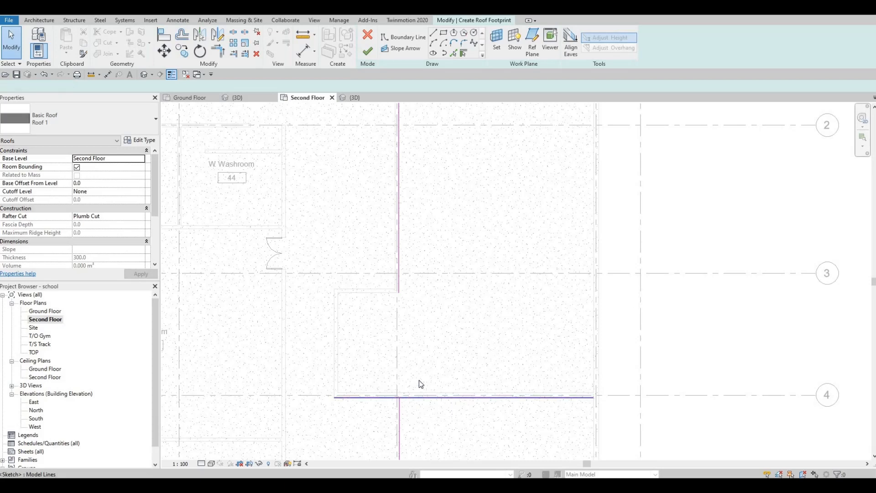
{"action": "left_click", "coordinate": [414, 397]}
{"action": "key", "text": "Delete"}
Step: Extend the vertical boundary line on grid H down to the wall on grid line 4, about 27500 mm long
{"action": "left_click", "coordinate": [398, 292]}
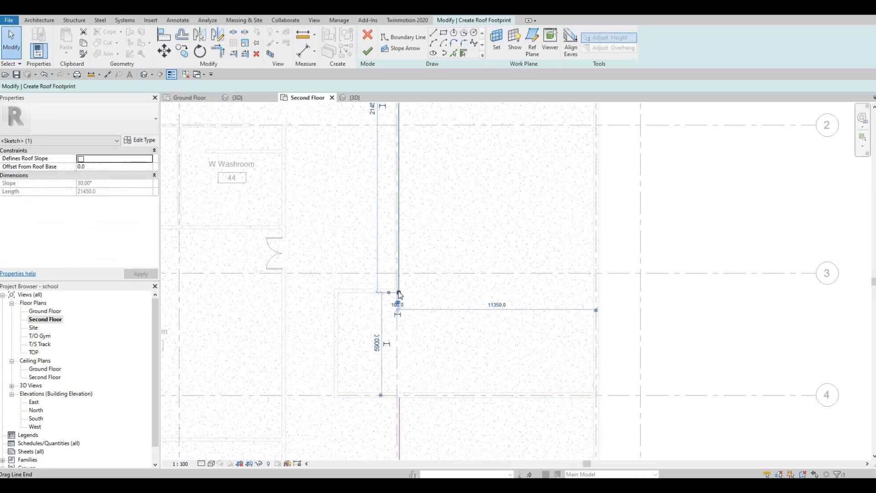
{"action": "left_click_drag", "start_coordinate": [404, 400], "coordinate": [400, 399]}
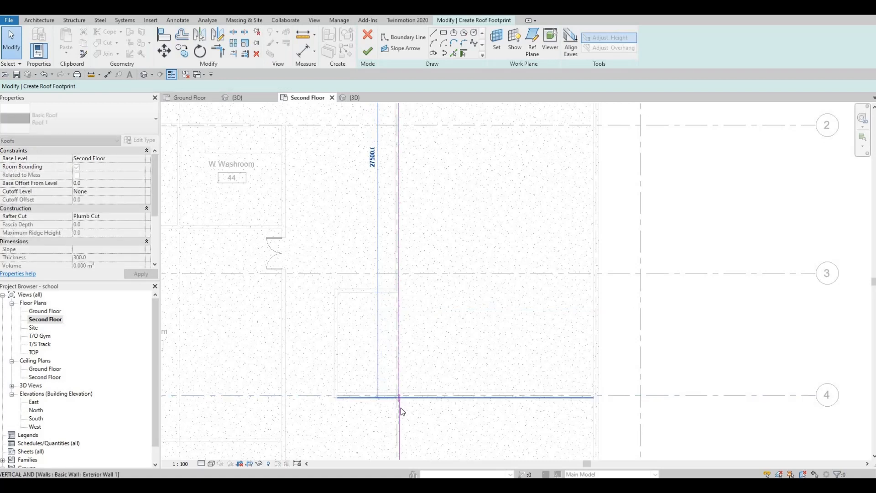
{"action": "scroll", "coordinate": [401, 407], "scroll_direction": "up", "scroll_amount": 2}
{"action": "scroll", "coordinate": [400, 398], "scroll_direction": "up", "scroll_amount": 2}
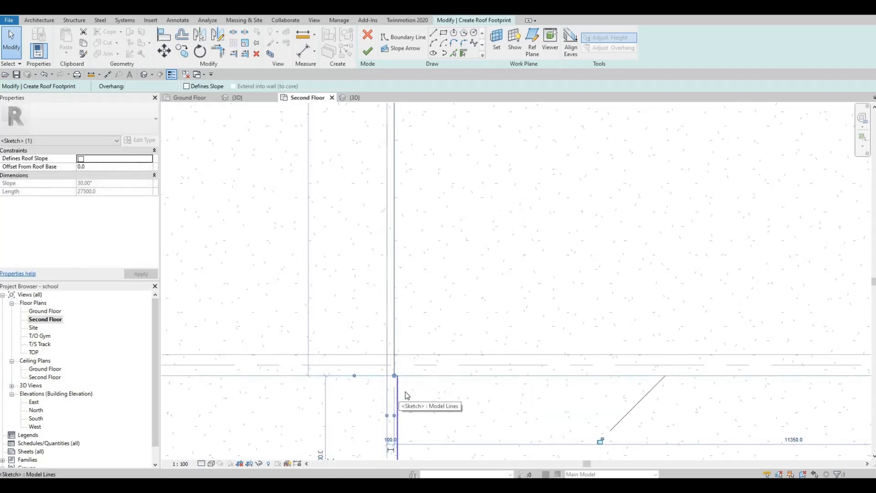
{"action": "scroll", "coordinate": [395, 407], "scroll_direction": "up", "scroll_amount": 2}
{"action": "key", "text": "Escape"}
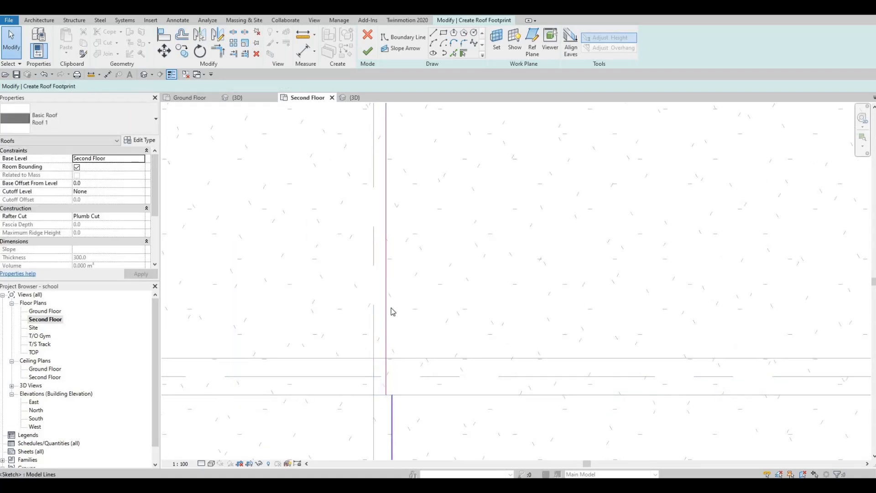
Step: Delete the vertical boundary line and undo the deletion
{"action": "scroll", "coordinate": [393, 311], "scroll_direction": "down", "scroll_amount": 4}
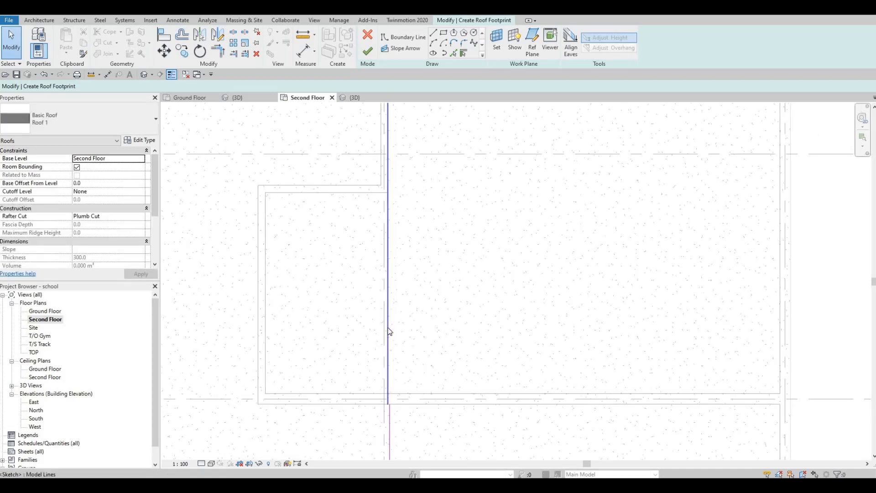
{"action": "left_click", "coordinate": [388, 331]}
{"action": "key", "text": "Delete"}
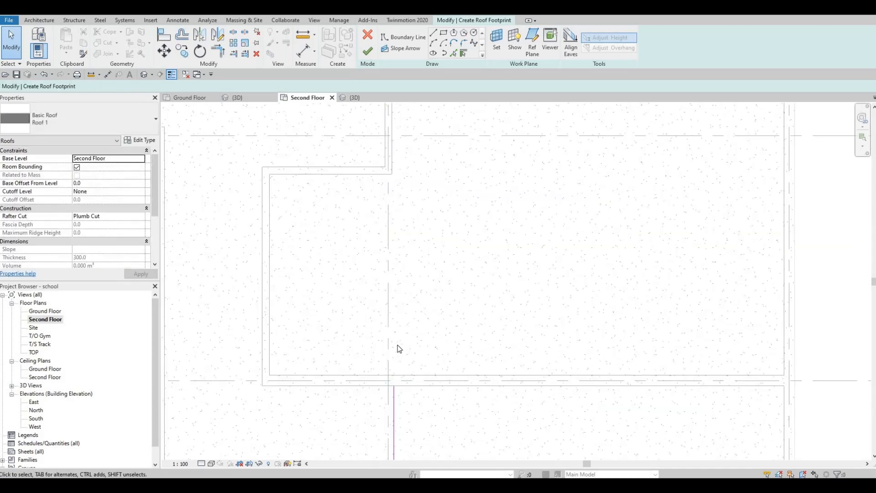
{"action": "mouse_move", "coordinate": [388, 374]}
{"action": "middle_mouse_down"}
{"action": "mouse_move", "coordinate": [382, 352]}
{"action": "mouse_move", "coordinate": [390, 360]}
{"action": "middle_mouse_up"}
{"action": "key", "text": "ctrl+z"}
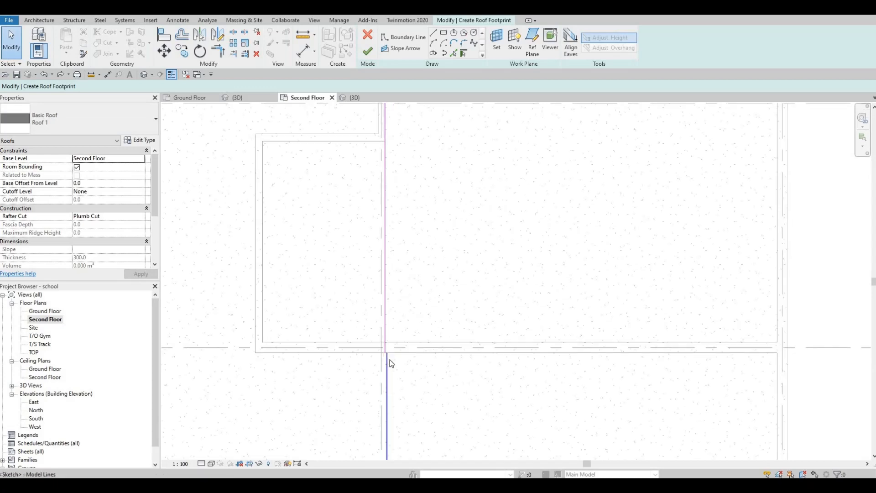
Step: Align the vertical boundary line with the interior wall face beside the stairs
{"action": "scroll", "coordinate": [390, 355], "scroll_direction": "down", "scroll_amount": 2}
{"action": "scroll", "coordinate": [388, 379], "scroll_direction": "up", "scroll_amount": 4}
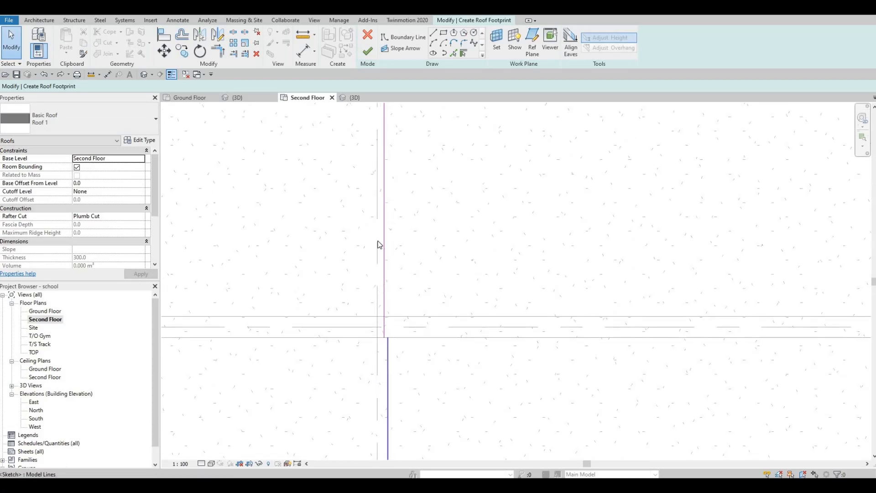
{"action": "scroll", "coordinate": [383, 368], "scroll_direction": "down", "scroll_amount": 3}
{"action": "middle_click_drag", "start_coordinate": [380, 360], "coordinate": [390, 329]}
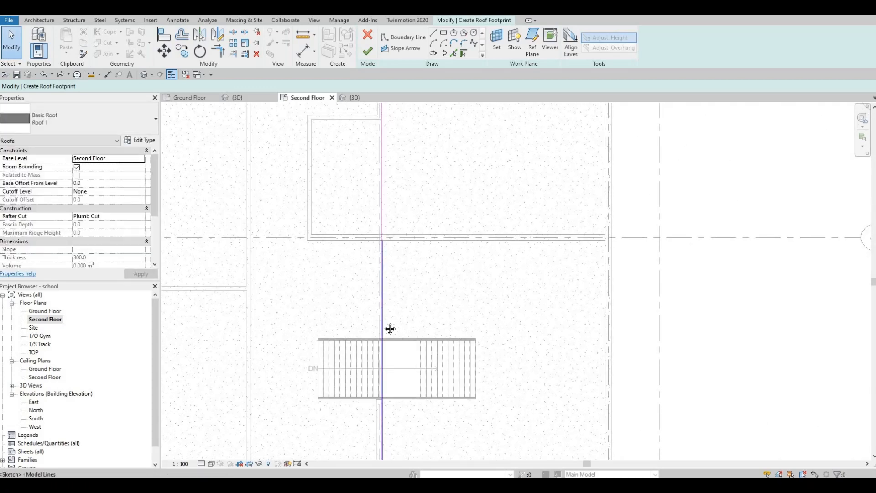
{"action": "middle_click_drag", "start_coordinate": [380, 289], "coordinate": [384, 312]}
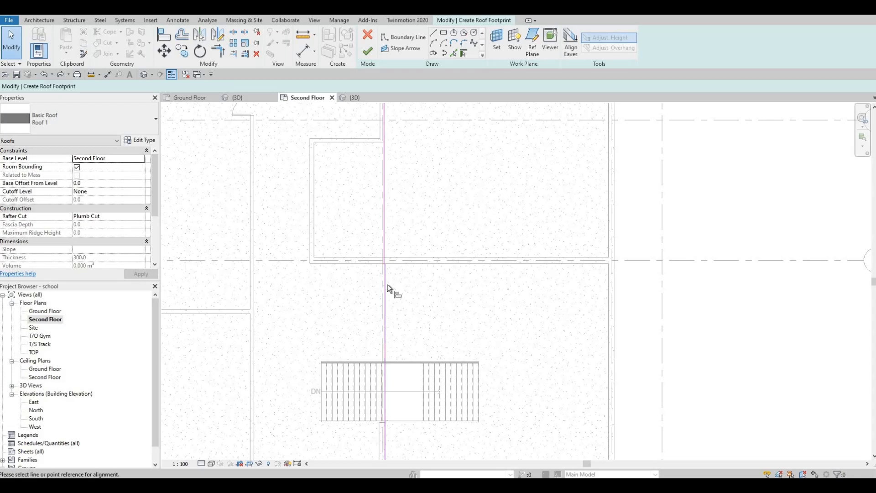
{"action": "key", "text": "a"}
{"action": "key", "text": "l"}
{"action": "scroll", "coordinate": [386, 292], "scroll_direction": "up", "scroll_amount": 5}
{"action": "scroll", "coordinate": [390, 312], "scroll_direction": "up", "scroll_amount": 2}
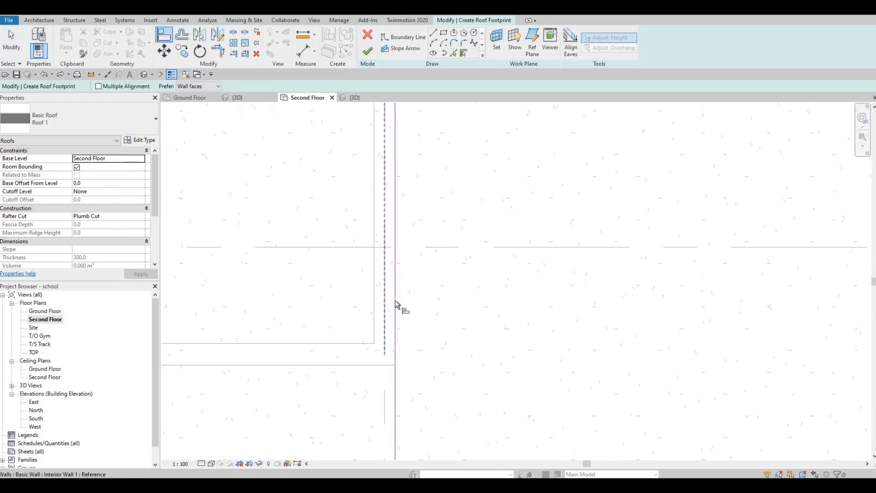
{"action": "left_click", "coordinate": [387, 294]}
{"action": "scroll", "coordinate": [411, 310], "scroll_direction": "down", "scroll_amount": 4}
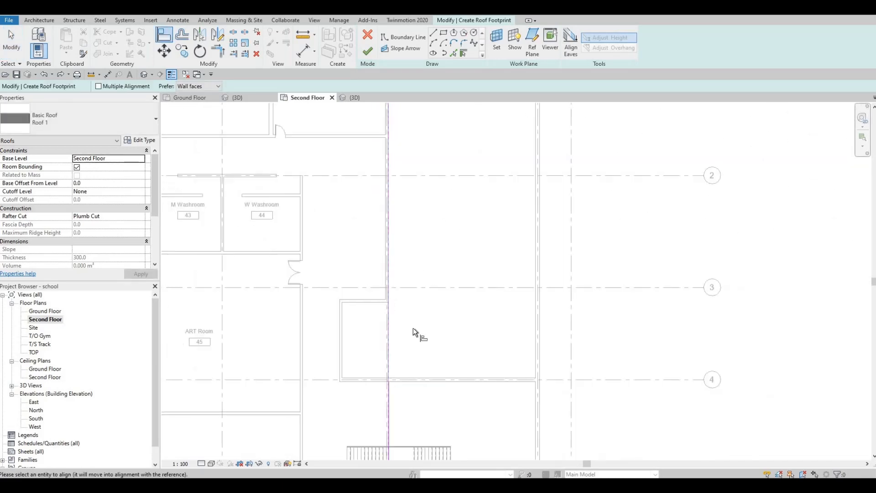
{"action": "scroll", "coordinate": [413, 188], "scroll_direction": "up", "scroll_amount": 3}
{"action": "scroll", "coordinate": [399, 261], "scroll_direction": "down", "scroll_amount": 3}
{"action": "scroll", "coordinate": [399, 262], "scroll_direction": "up", "scroll_amount": 3}
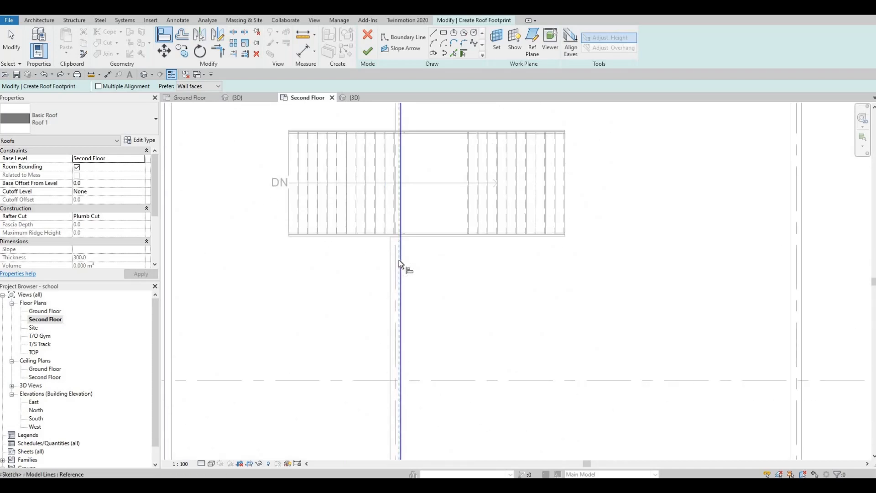
{"action": "left_click", "coordinate": [401, 262]}
{"action": "key", "text": "Escape"}
{"action": "key", "text": "Escape"}
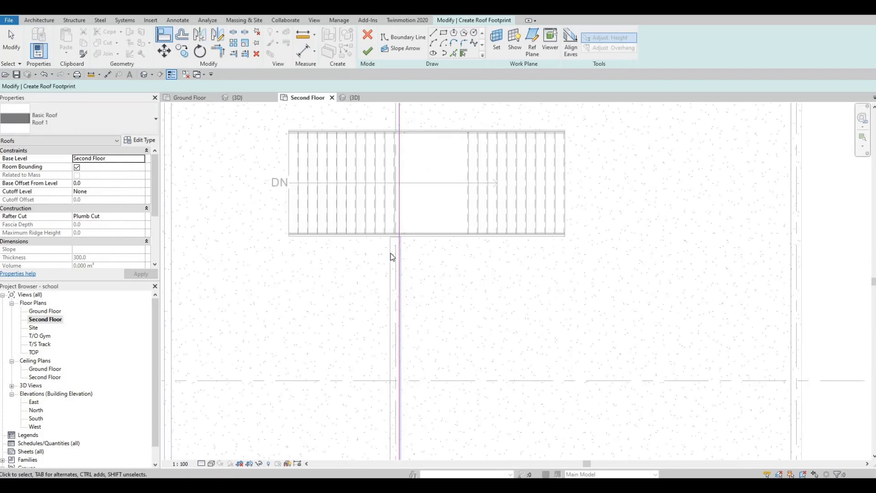
Step: Align the vertical boundary line with the exterior wall's face
{"action": "scroll", "coordinate": [399, 263], "scroll_direction": "up", "scroll_amount": 4}
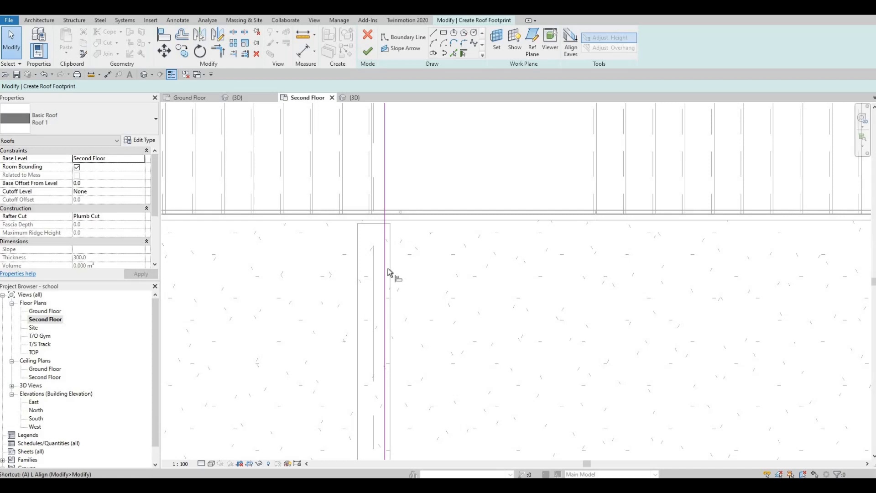
{"action": "key", "text": "l"}
{"action": "left_click", "coordinate": [390, 272]}
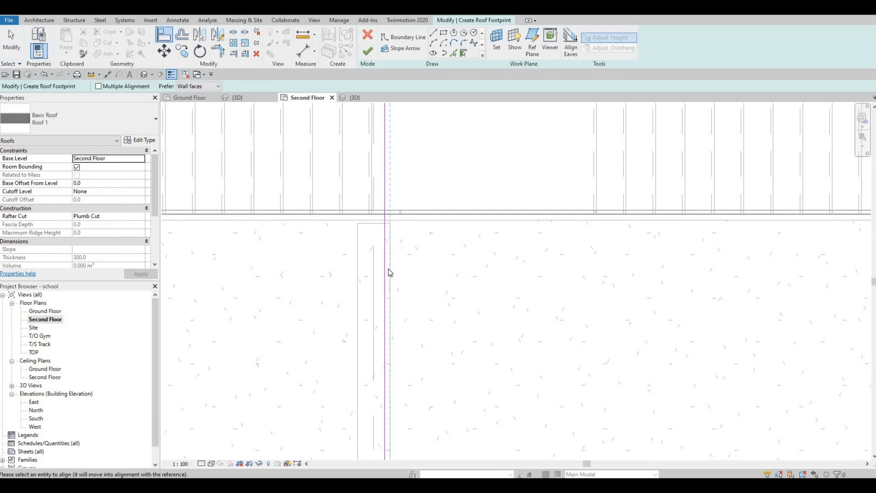
{"action": "key", "text": "Escape"}
{"action": "key", "text": "a"}
{"action": "key", "text": "l"}
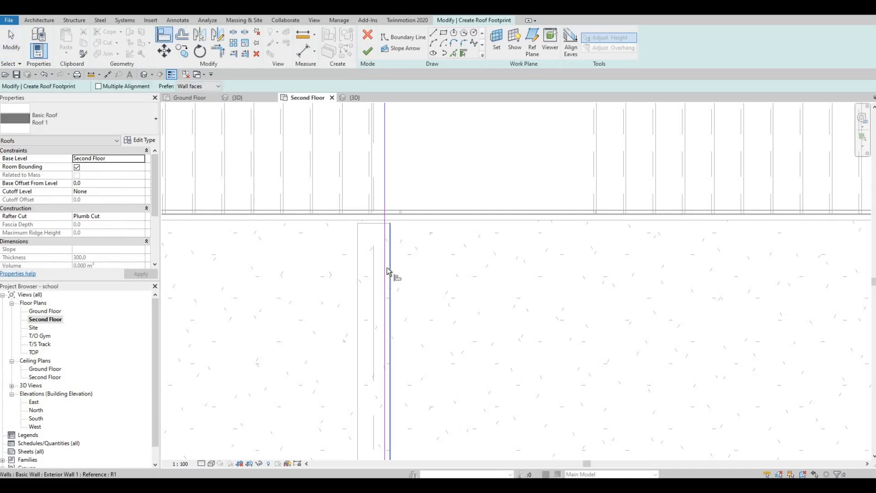
{"action": "left_click", "coordinate": [388, 274]}
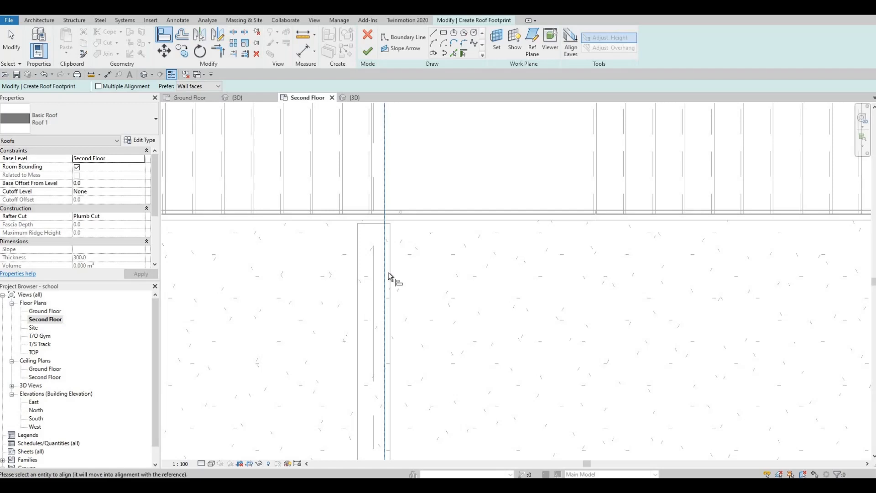
{"action": "left_click", "coordinate": [389, 273]}
{"action": "key", "text": "Escape"}
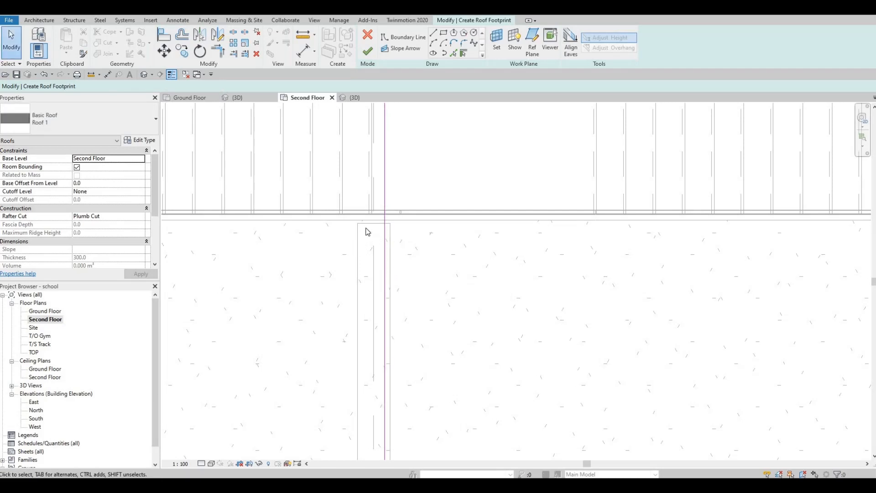
Step: Pan along the vertical boundary line to inspect it up to grid line 1
{"action": "scroll", "coordinate": [366, 238], "scroll_direction": "down", "scroll_amount": 3}
{"action": "scroll", "coordinate": [389, 265], "scroll_direction": "down", "scroll_amount": 4}
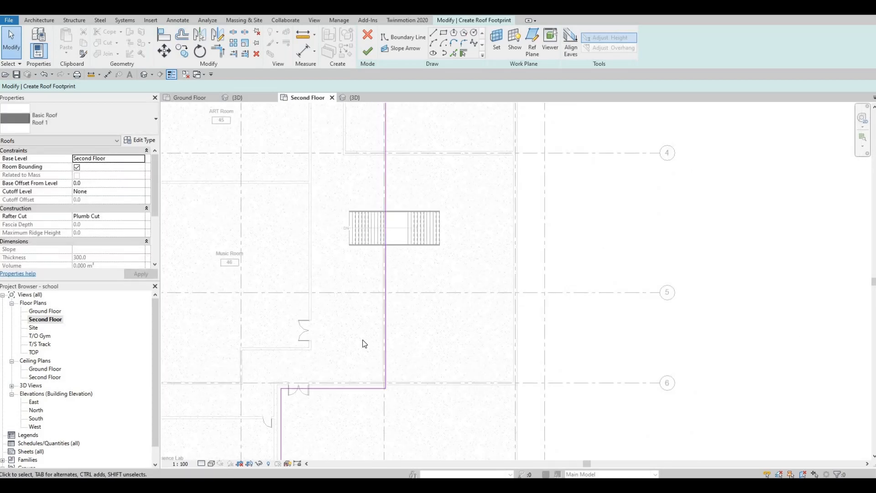
{"action": "middle_click_drag", "start_coordinate": [380, 372], "coordinate": [380, 375]}
{"action": "scroll", "coordinate": [380, 369], "scroll_direction": "up", "scroll_amount": 2}
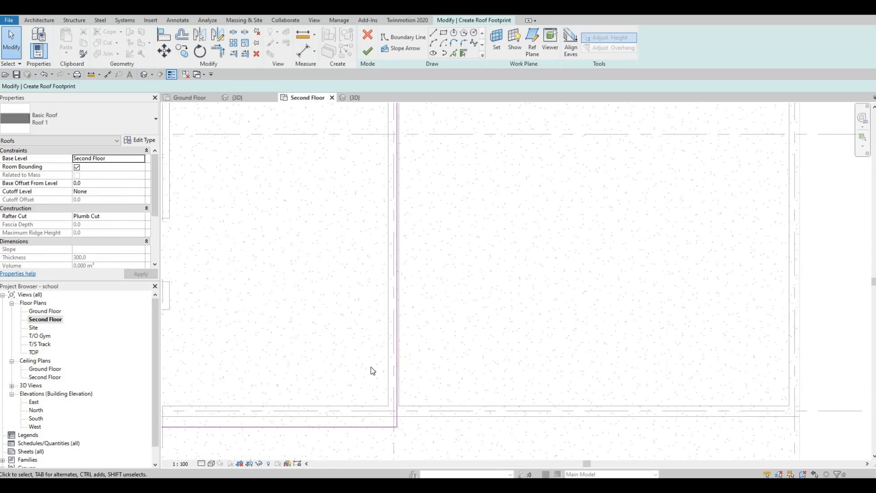
{"action": "middle_click_drag", "start_coordinate": [347, 128], "coordinate": [350, 187]}
{"action": "scroll", "coordinate": [320, 333], "scroll_direction": "down", "scroll_amount": 3}
{"action": "scroll", "coordinate": [322, 380], "scroll_direction": "down", "scroll_amount": 3}
{"action": "middle_click_drag", "start_coordinate": [354, 393], "coordinate": [338, 456]}
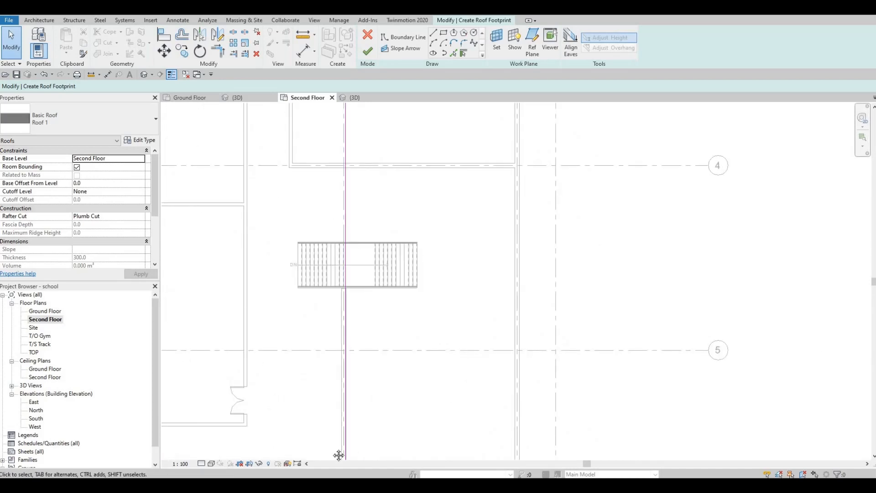
{"action": "scroll", "coordinate": [321, 292], "scroll_direction": "down", "scroll_amount": 1}
{"action": "middle_click_drag", "start_coordinate": [321, 292], "coordinate": [321, 448]}
{"action": "middle_click_drag", "start_coordinate": [326, 220], "coordinate": [326, 376]}
{"action": "scroll", "coordinate": [331, 245], "scroll_direction": "down", "scroll_amount": 1}
{"action": "middle_click_drag", "start_coordinate": [330, 245], "coordinate": [326, 314]}
{"action": "scroll", "coordinate": [334, 233], "scroll_direction": "up", "scroll_amount": 2}
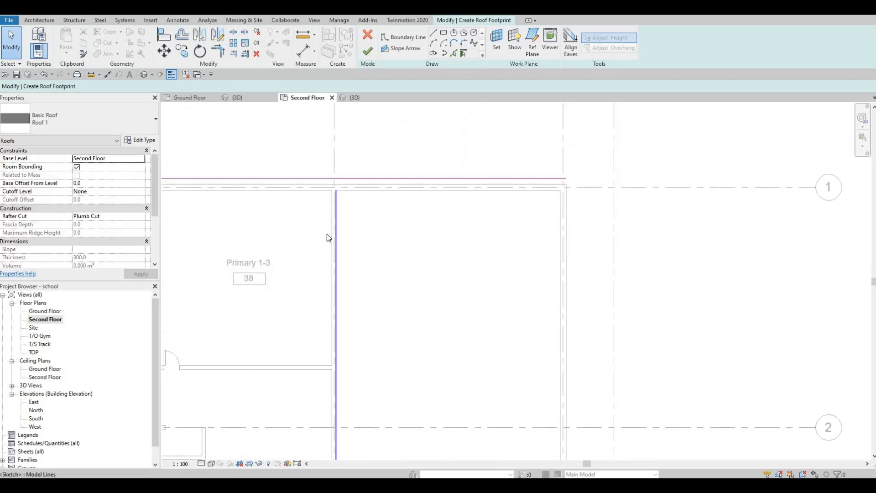
{"action": "scroll", "coordinate": [327, 233], "scroll_direction": "up", "scroll_amount": 2}
Step: Trim the boundary line along grid line 1 and the vertical boundary line into a corner
{"action": "key", "text": "t"}
{"action": "key", "text": "r"}
{"action": "left_click", "coordinate": [308, 152]}
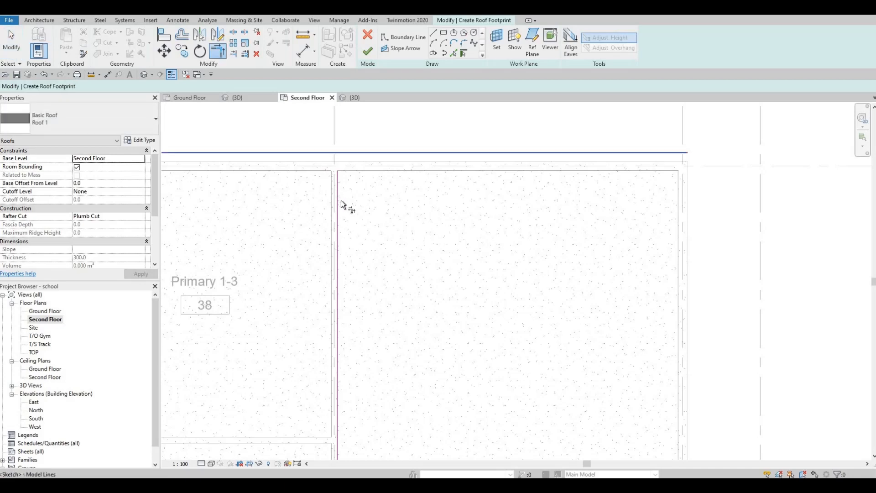
{"action": "left_click", "coordinate": [328, 208]}
{"action": "scroll", "coordinate": [359, 137], "scroll_direction": "down", "scroll_amount": 2}
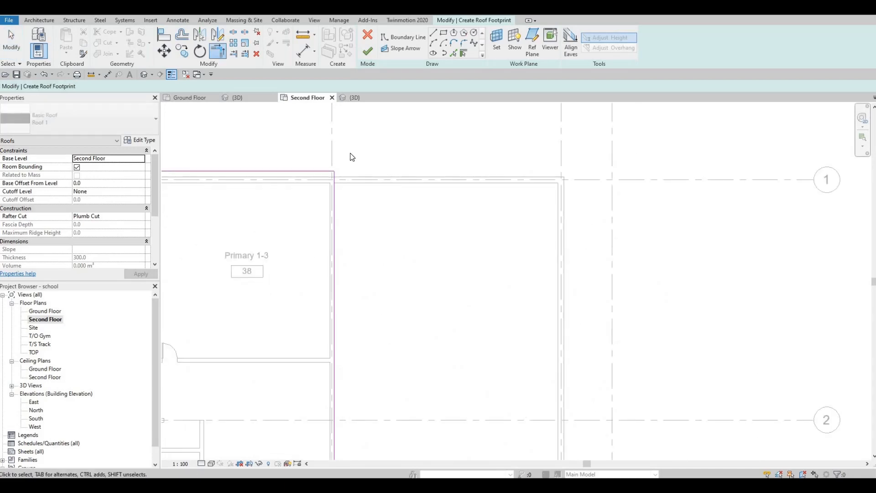
{"action": "key", "text": "Escape"}
Step: Align the vertical boundary line near grid line 1 with the adjacent interior wall face
{"action": "scroll", "coordinate": [340, 192], "scroll_direction": "up", "scroll_amount": 2}
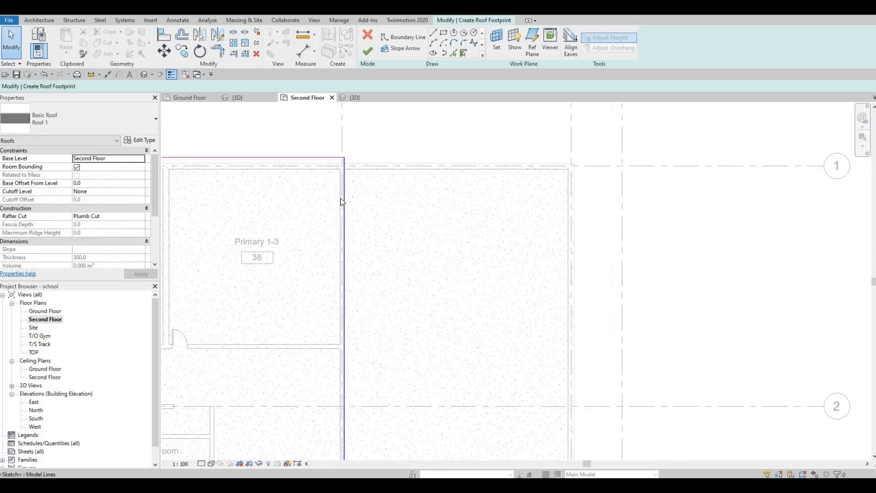
{"action": "left_click", "coordinate": [343, 192]}
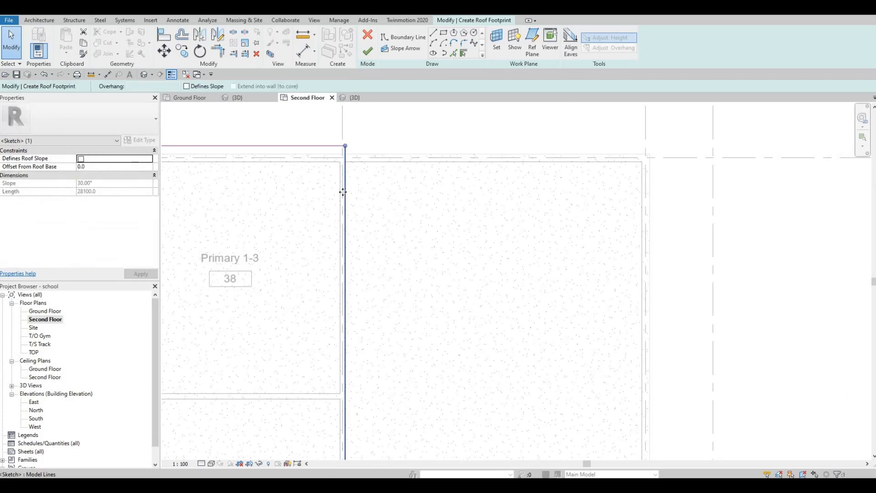
{"action": "left_click_drag", "start_coordinate": [330, 192], "coordinate": [331, 196]}
{"action": "key", "text": "a"}
{"action": "key", "text": "l"}
{"action": "scroll", "coordinate": [340, 171], "scroll_direction": "up", "scroll_amount": 2}
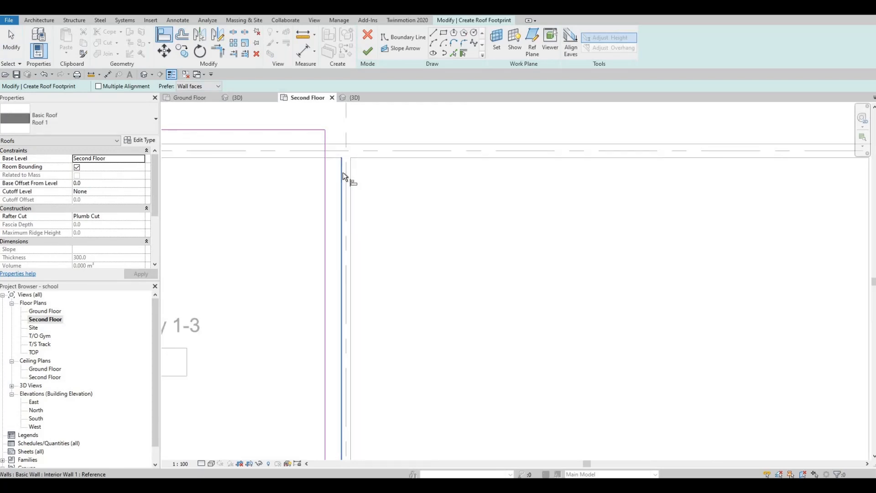
{"action": "left_click", "coordinate": [325, 207]}
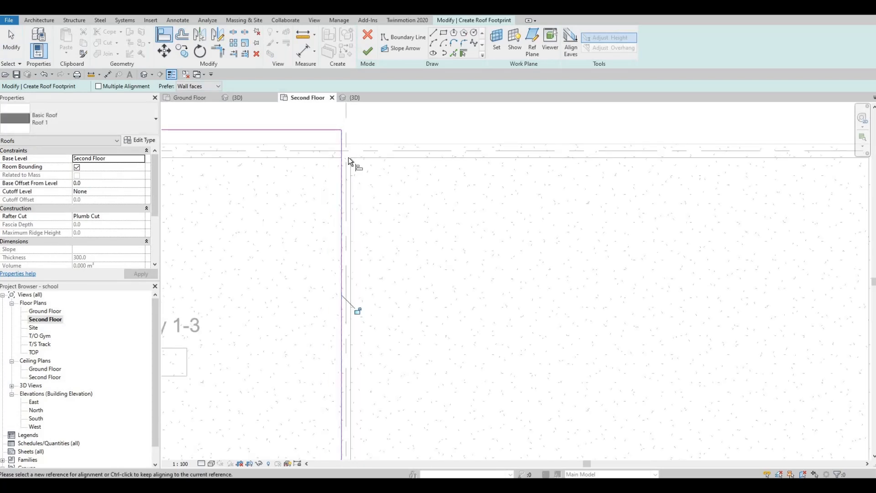
Step: Finish the roof footprint sketch
{"action": "middle_click_drag", "start_coordinate": [334, 258], "coordinate": [347, 185]}
{"action": "scroll", "coordinate": [347, 186], "scroll_direction": "down", "scroll_amount": 2}
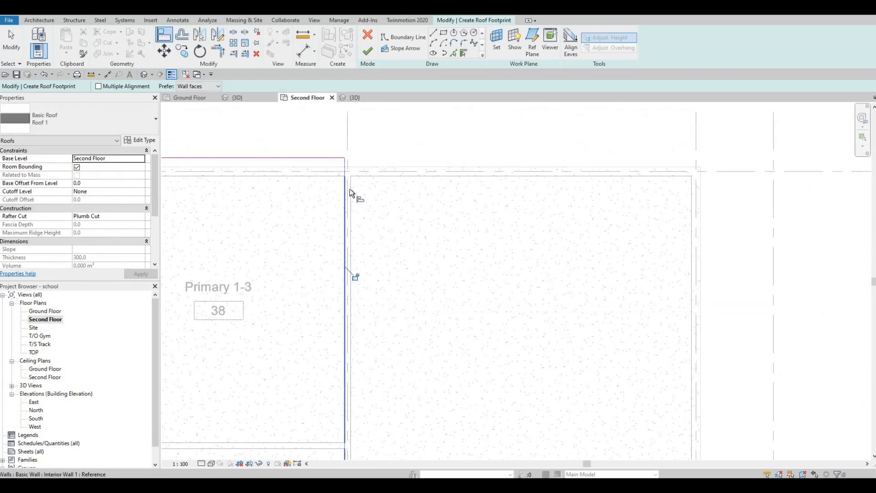
{"action": "middle_click_drag", "start_coordinate": [376, 176], "coordinate": [396, 123]}
{"action": "scroll", "coordinate": [396, 123], "scroll_direction": "down", "scroll_amount": 2}
{"action": "key", "text": "Escape"}
{"action": "key", "text": "Escape"}
{"action": "left_click", "coordinate": [377, 153]}
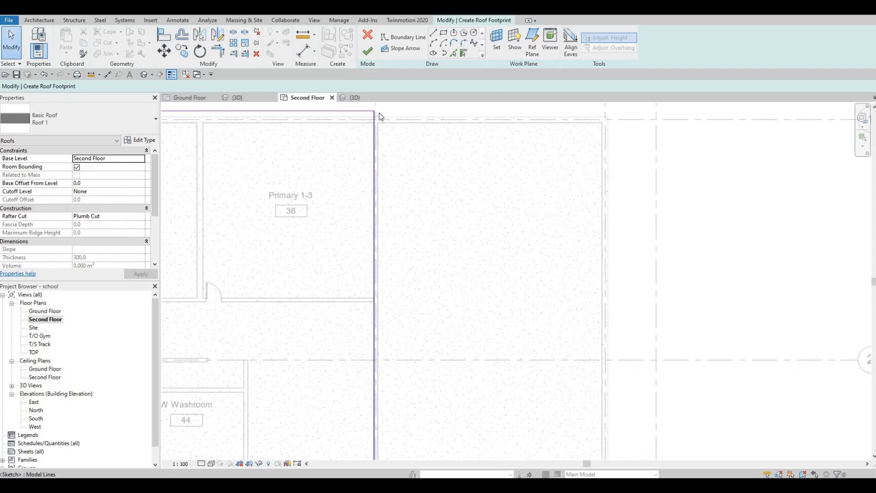
{"action": "left_click", "coordinate": [369, 55]}
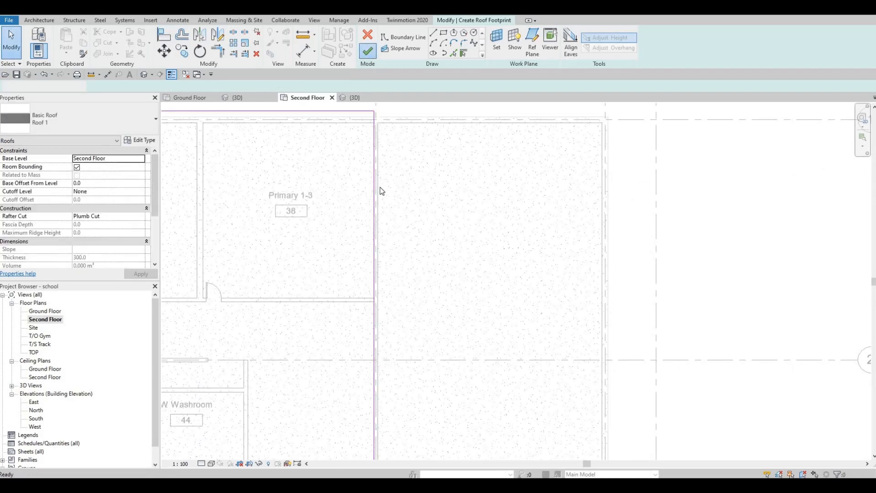
Step: Inspect the wall types available for the selected interior wall
{"action": "left_click", "coordinate": [379, 165]}
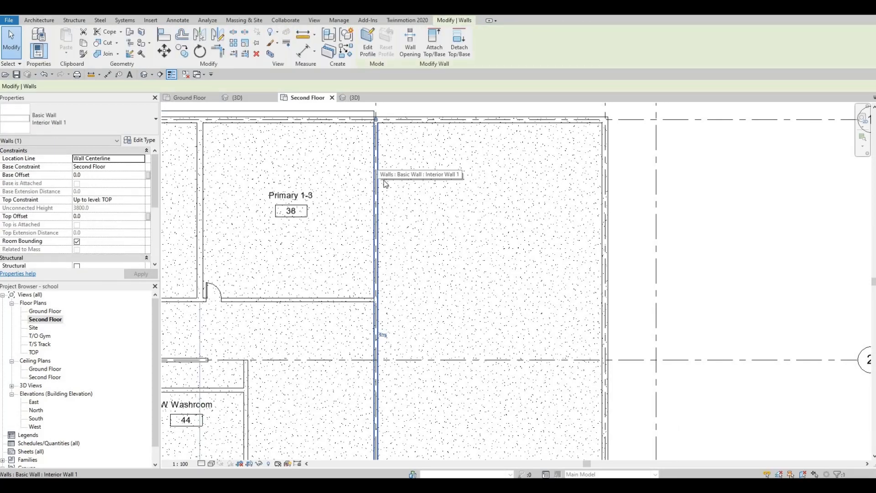
{"action": "scroll", "coordinate": [397, 254], "scroll_direction": "down", "scroll_amount": 3}
{"action": "scroll", "coordinate": [357, 116], "scroll_direction": "up", "scroll_amount": 1}
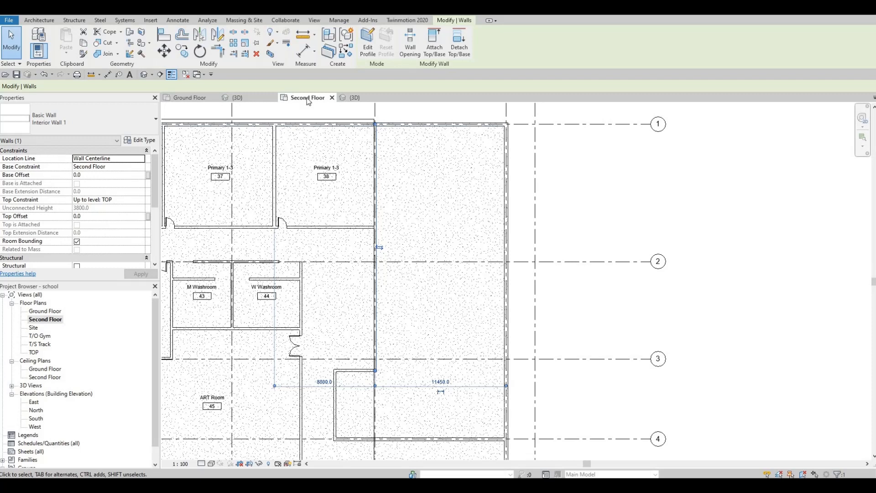
{"action": "left_click", "coordinate": [114, 121]}
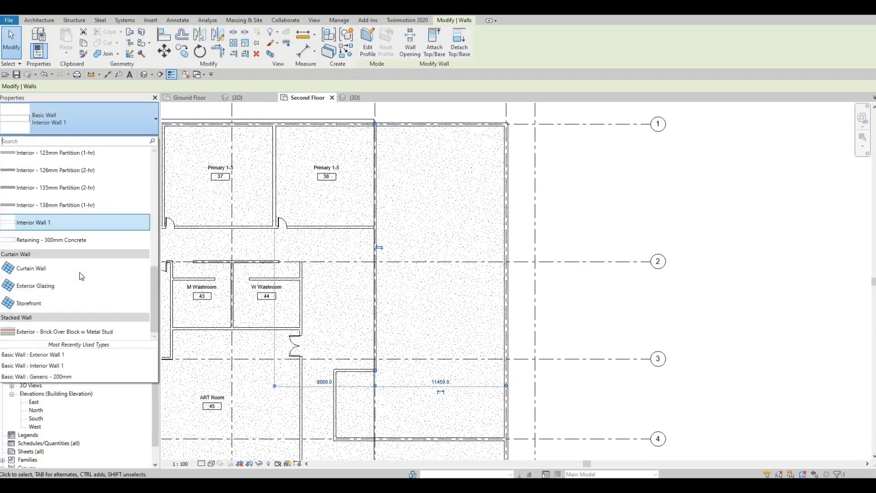
{"action": "scroll", "coordinate": [69, 270], "scroll_direction": "up", "scroll_amount": 6}
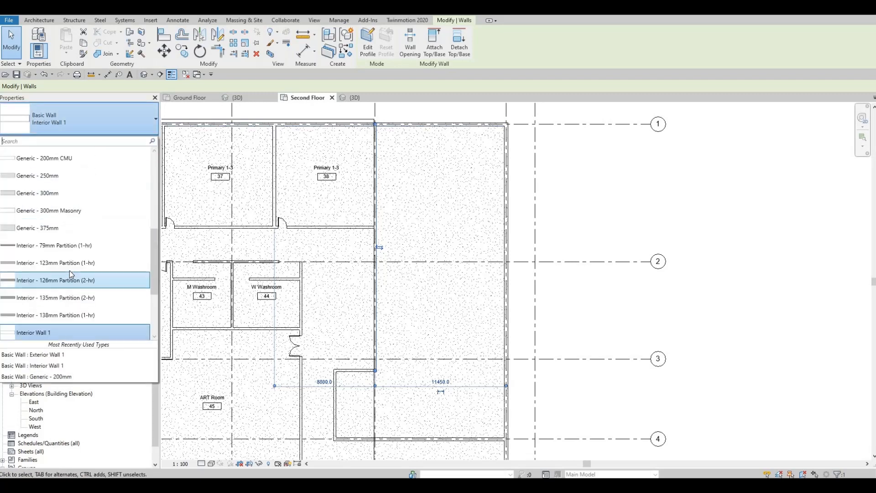
{"action": "scroll", "coordinate": [60, 240], "scroll_direction": "up", "scroll_amount": 2}
{"action": "left_click", "coordinate": [68, 231]}
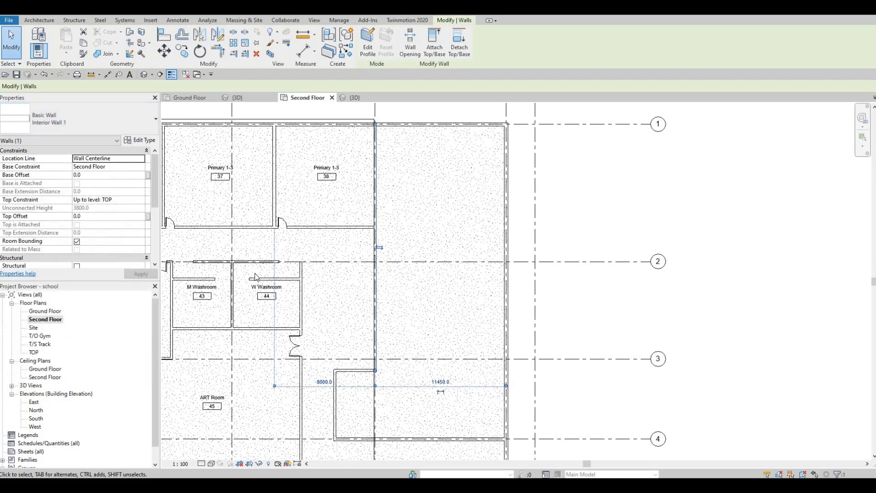
Step: Examine the walls around the stair opening on the second floor plan
{"action": "mouse_move", "coordinate": [397, 255]}
{"action": "middle_mouse_down"}
{"action": "mouse_move", "coordinate": [393, 196]}
{"action": "mouse_move", "coordinate": [407, 138]}
{"action": "mouse_move", "coordinate": [399, 245]}
{"action": "middle_mouse_up"}
{"action": "left_click", "coordinate": [393, 209]}
{"action": "scroll", "coordinate": [398, 214], "scroll_direction": "up", "scroll_amount": 4}
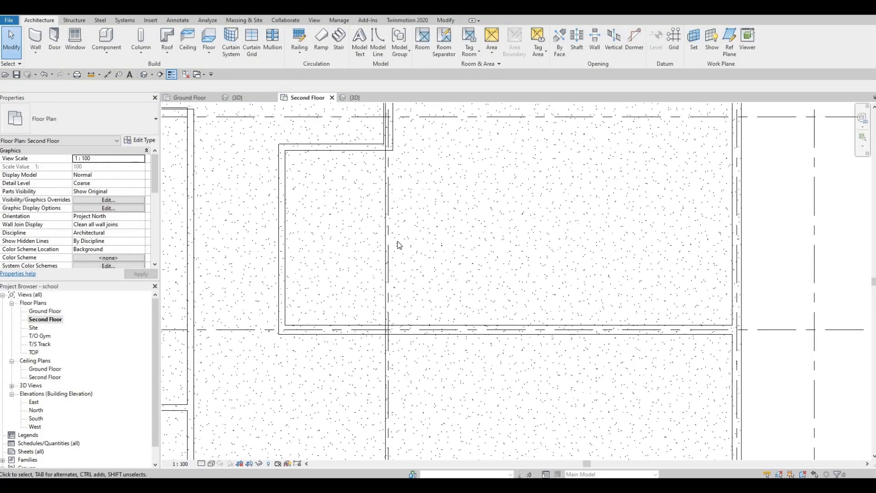
{"action": "mouse_move", "coordinate": [391, 207]}
{"action": "middle_mouse_down"}
{"action": "mouse_move", "coordinate": [399, 254]}
{"action": "mouse_move", "coordinate": [388, 207]}
{"action": "middle_mouse_up"}
{"action": "middle_click_drag", "start_coordinate": [409, 268], "coordinate": [410, 205]}
{"action": "scroll", "coordinate": [409, 206], "scroll_direction": "down", "scroll_amount": 2}
{"action": "middle_click_drag", "start_coordinate": [392, 340], "coordinate": [377, 204]}
{"action": "scroll", "coordinate": [392, 303], "scroll_direction": "up", "scroll_amount": 5}
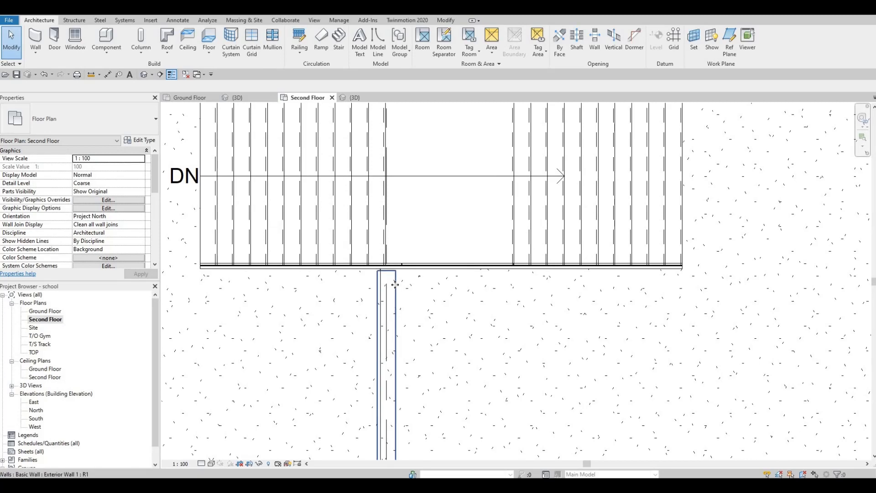
{"action": "left_click", "coordinate": [393, 285]}
{"action": "scroll", "coordinate": [403, 251], "scroll_direction": "down", "scroll_amount": 2}
{"action": "scroll", "coordinate": [314, 172], "scroll_direction": "down", "scroll_amount": 2}
{"action": "key", "text": "Escape"}
{"action": "scroll", "coordinate": [344, 126], "scroll_direction": "down", "scroll_amount": 3}
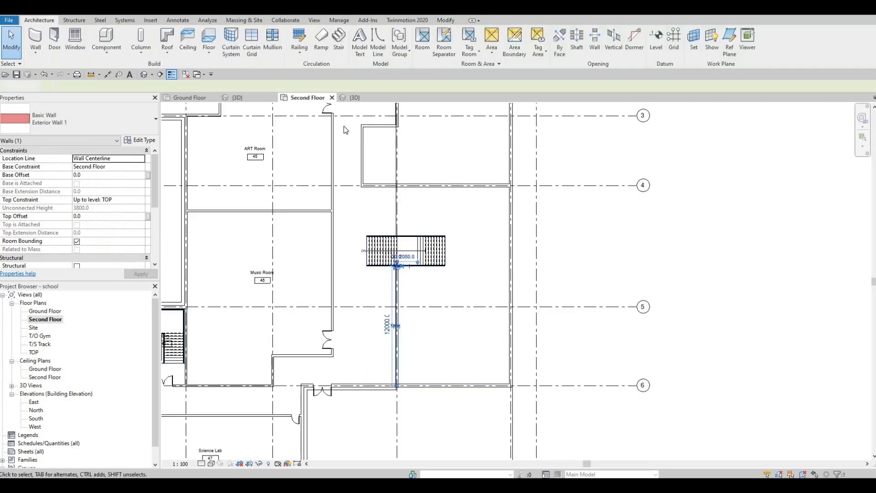
Step: In the 3D view, set the roof's base level to TOP
{"action": "left_click", "coordinate": [356, 98]}
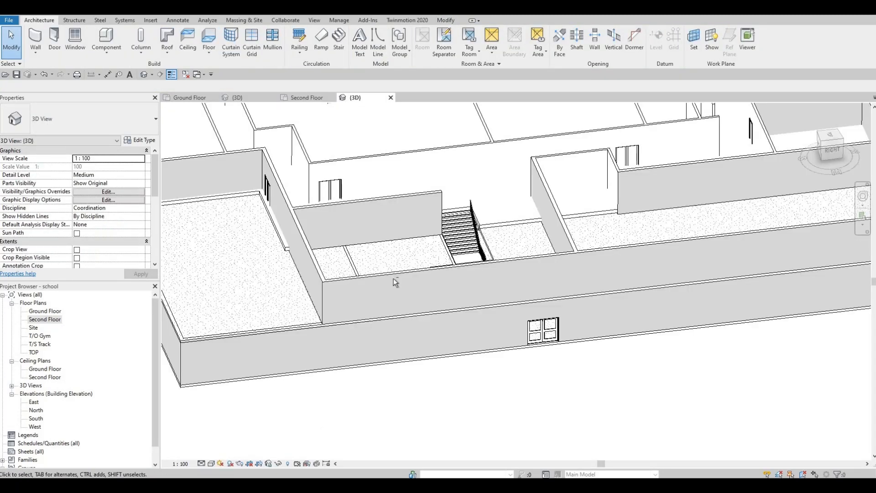
{"action": "scroll", "coordinate": [393, 278], "scroll_direction": "down", "scroll_amount": 2}
{"action": "middle_click_drag", "start_coordinate": [473, 241], "coordinate": [451, 311], "text": "shift"}
{"action": "scroll", "coordinate": [452, 310], "scroll_direction": "up", "scroll_amount": 5}
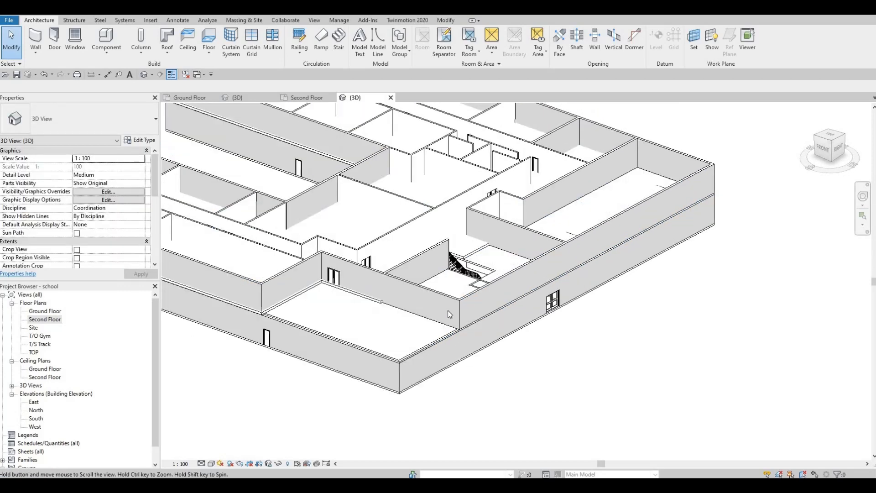
{"action": "left_click", "coordinate": [457, 325]}
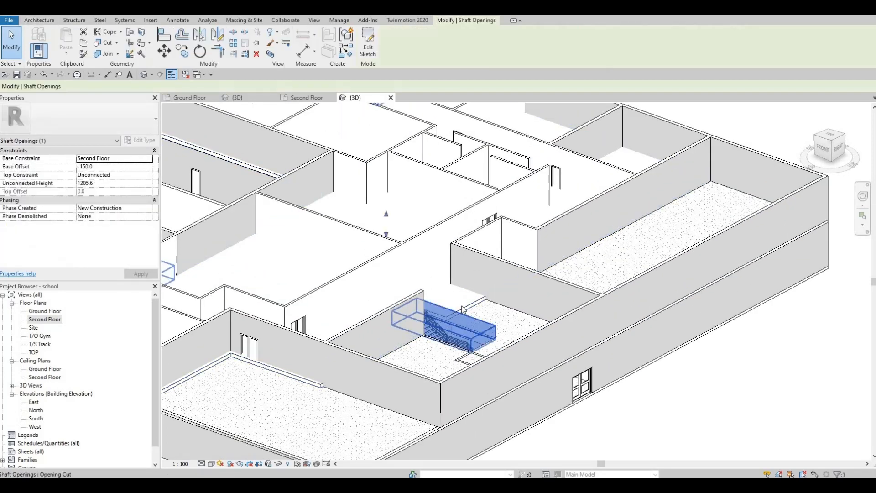
{"action": "left_click", "coordinate": [454, 314]}
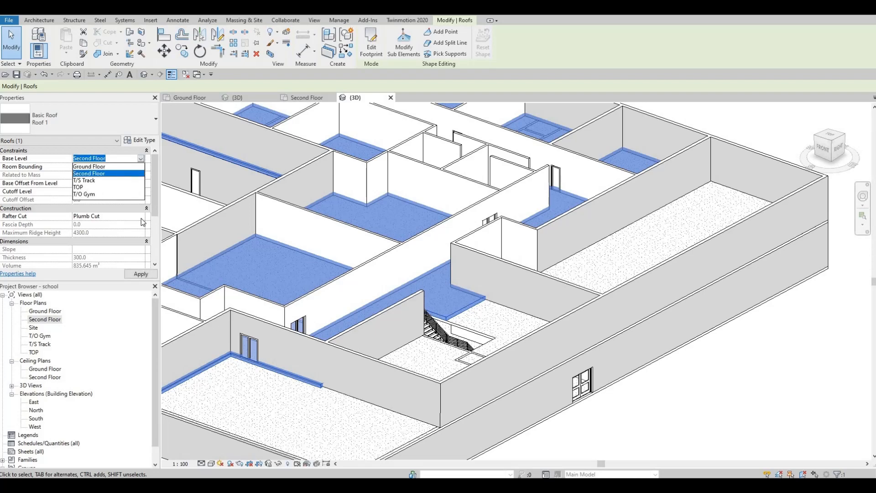
{"action": "left_click", "coordinate": [92, 187]}
{"action": "left_click", "coordinate": [141, 274]}
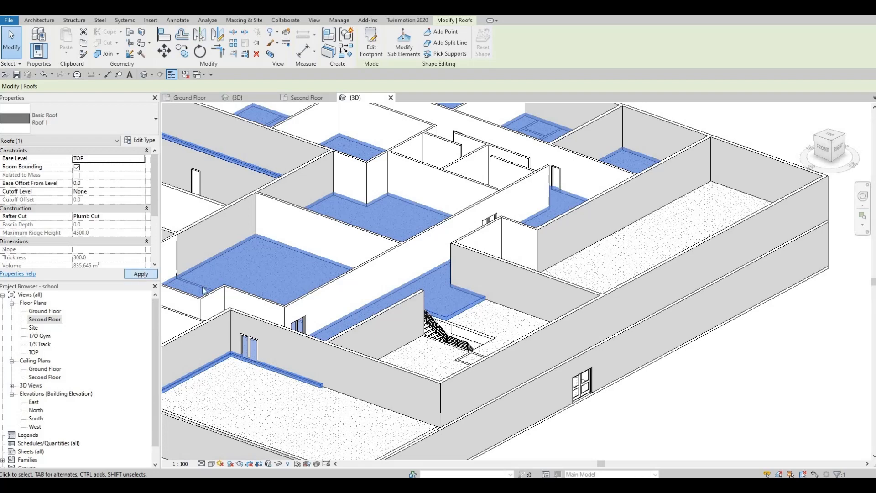
Step: Set the exterior wall's top constraint beside the stair to Up to level: T/O Gym
{"action": "left_click", "coordinate": [254, 273]}
{"action": "middle_click_drag", "start_coordinate": [255, 274], "coordinate": [344, 314], "text": "shift"}
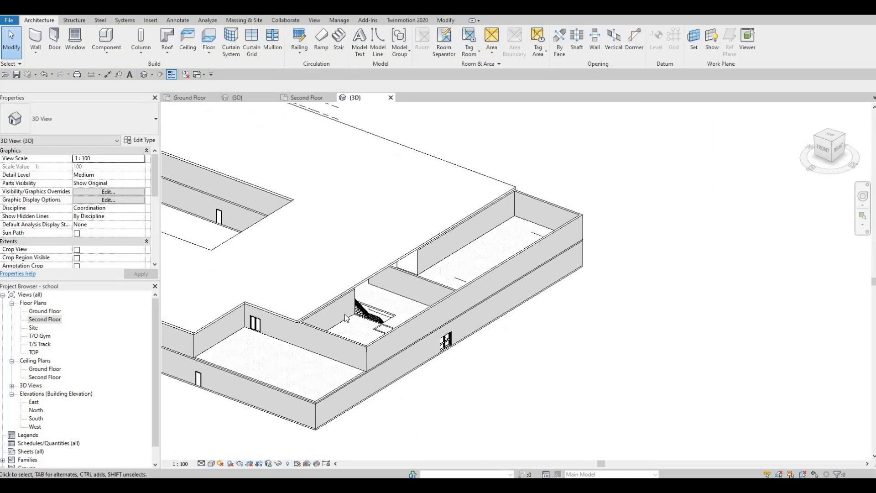
{"action": "scroll", "coordinate": [344, 315], "scroll_direction": "up", "scroll_amount": 5}
{"action": "scroll", "coordinate": [360, 297], "scroll_direction": "down", "scroll_amount": 6}
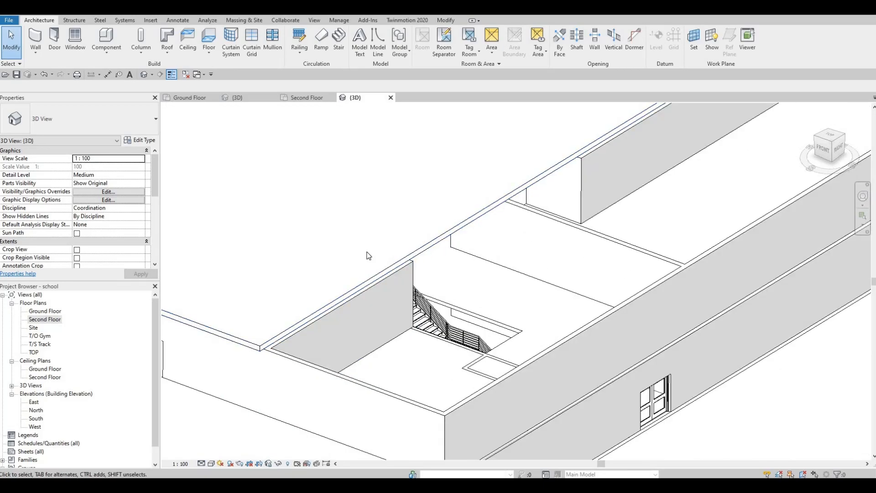
{"action": "middle_click_drag", "start_coordinate": [456, 251], "coordinate": [161, 281], "text": "shift"}
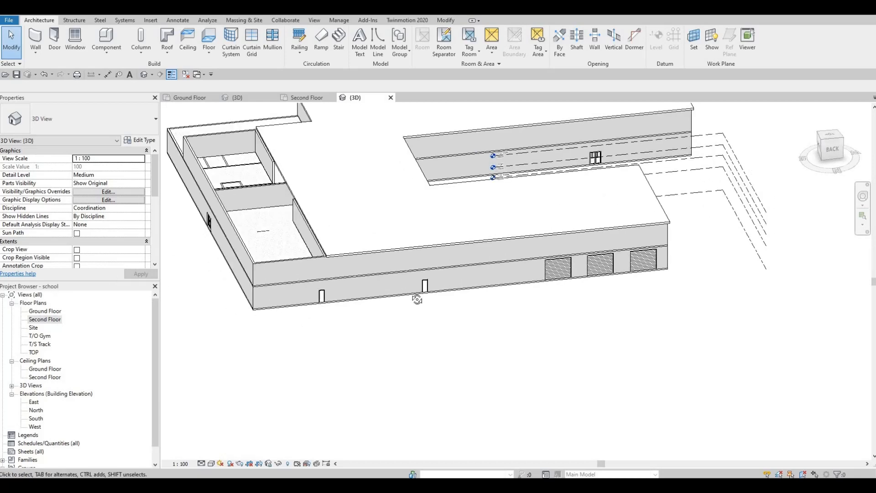
{"action": "middle_click_drag", "start_coordinate": [417, 300], "coordinate": [470, 187], "text": "shift"}
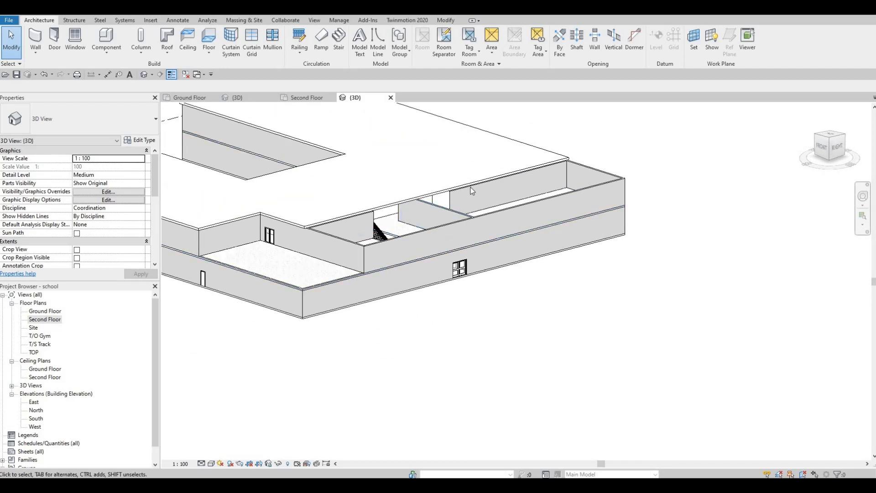
{"action": "left_click", "coordinate": [470, 187]}
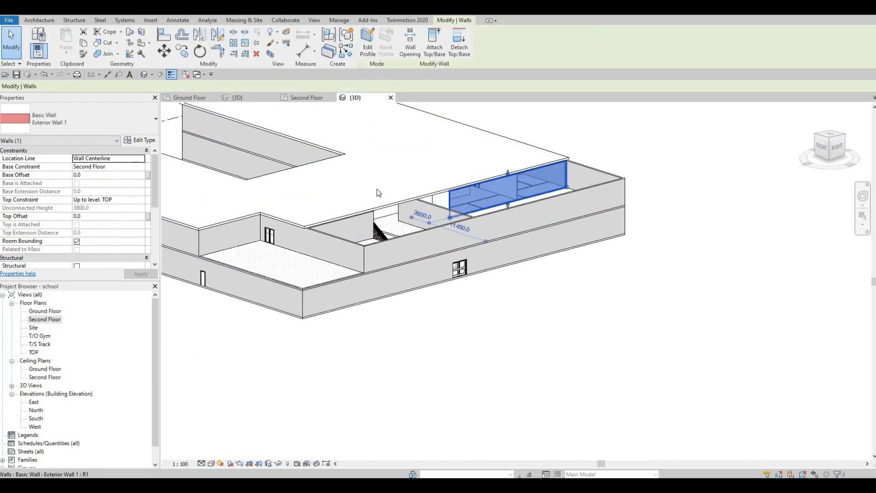
{"action": "left_click", "coordinate": [138, 200]}
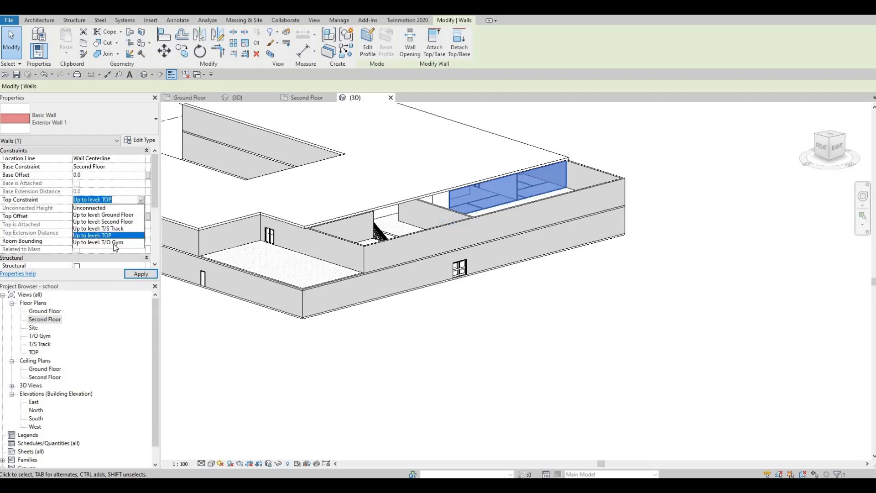
{"action": "left_click", "coordinate": [115, 244]}
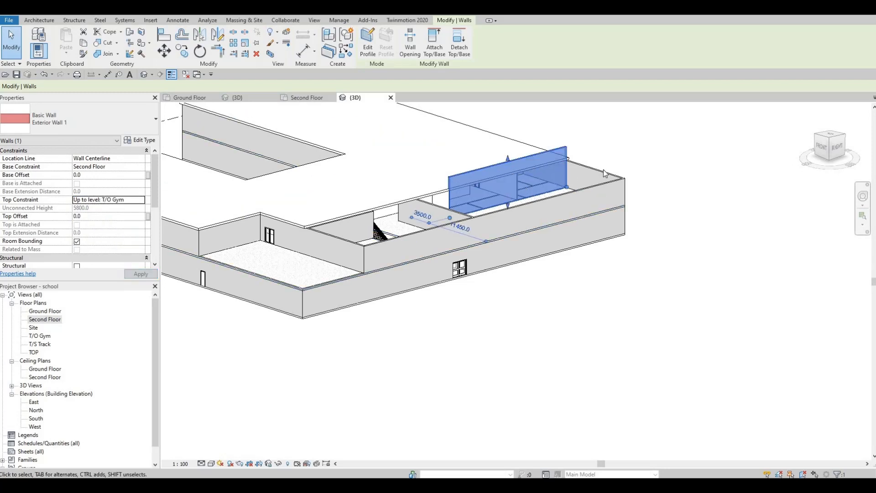
{"action": "key", "text": "Escape"}
{"action": "middle_click_drag", "start_coordinate": [342, 211], "coordinate": [293, 245], "text": "shift"}
{"action": "scroll", "coordinate": [301, 236], "scroll_direction": "up", "scroll_amount": 5}
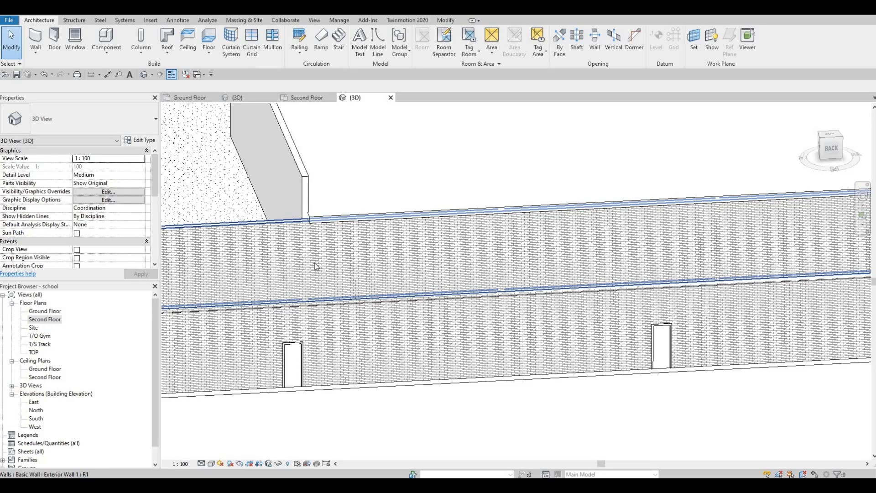
{"action": "key", "text": "ctrl+Tab"}
{"action": "middle_click_drag", "start_coordinate": [321, 292], "coordinate": [316, 226]}
{"action": "scroll", "coordinate": [311, 229], "scroll_direction": "up", "scroll_amount": 4}
{"action": "scroll", "coordinate": [299, 227], "scroll_direction": "up", "scroll_amount": 5}
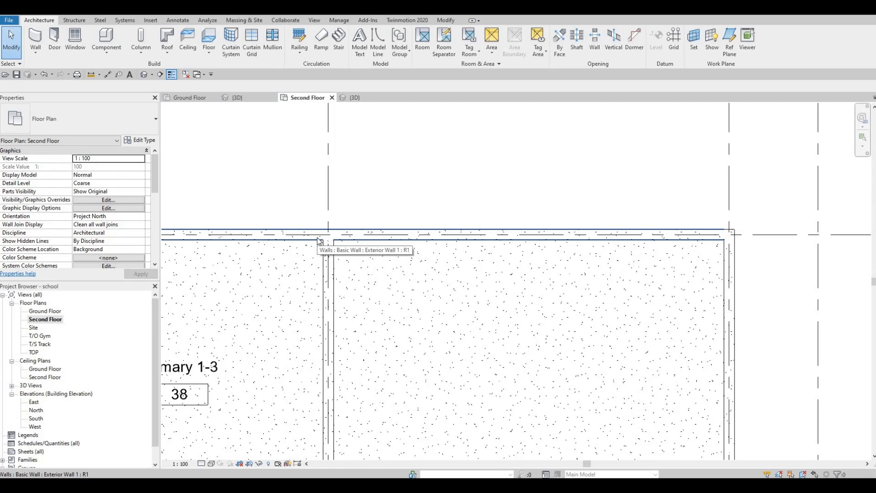
{"action": "key", "text": "s"}
{"action": "key", "text": "l"}
{"action": "scroll", "coordinate": [325, 241], "scroll_direction": "up", "scroll_amount": 2}
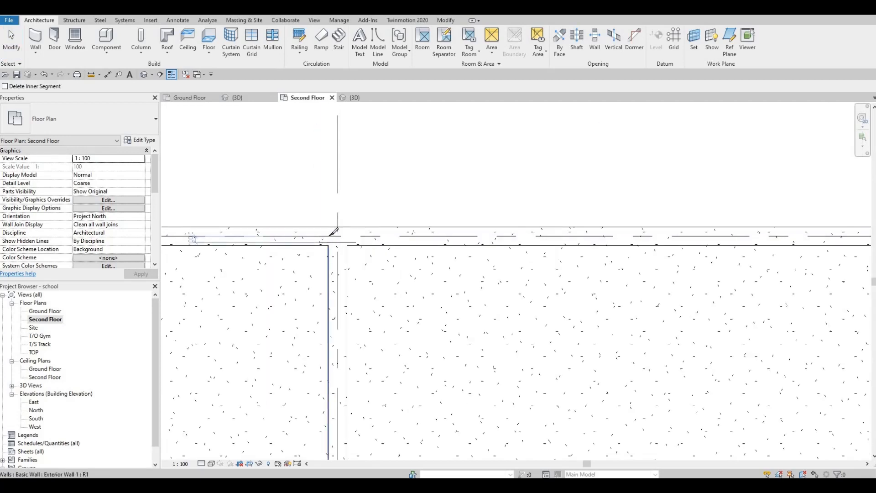
{"action": "key", "text": "Escape"}
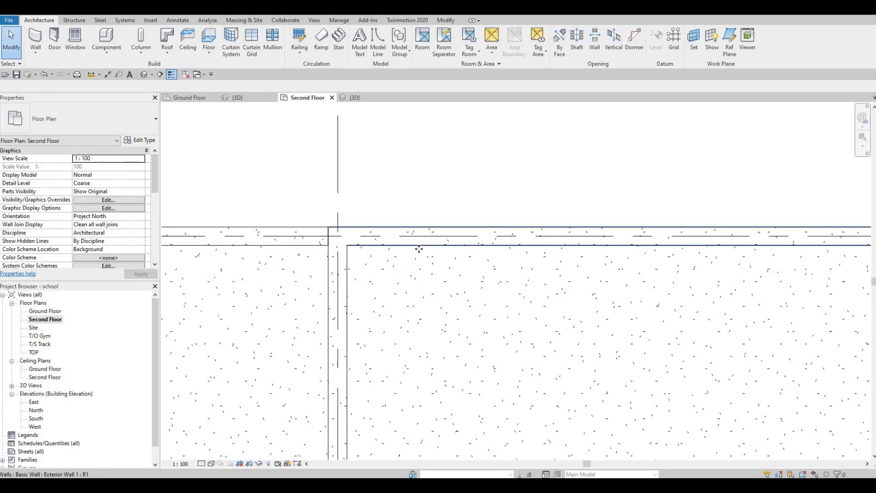
Step: On the second floor plan, raise the upper exterior wall's top constraint to Up to level: T/O Gym
{"action": "left_click", "coordinate": [416, 247]}
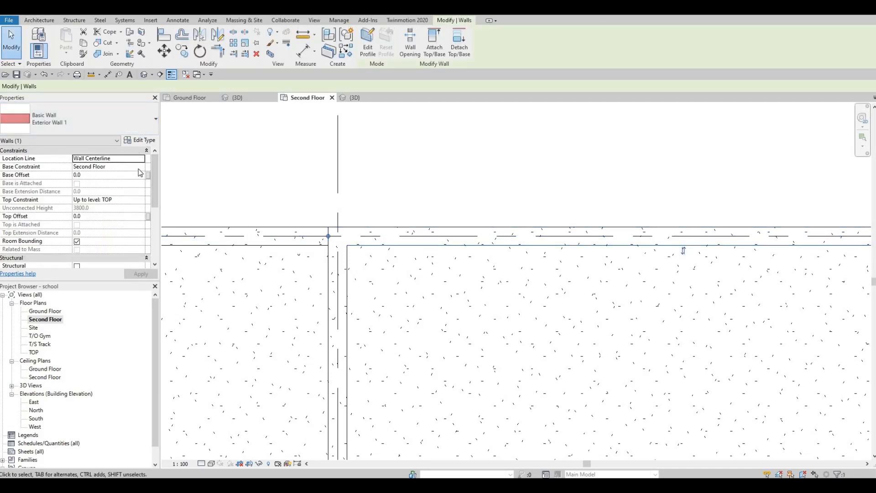
{"action": "left_click", "coordinate": [139, 200]}
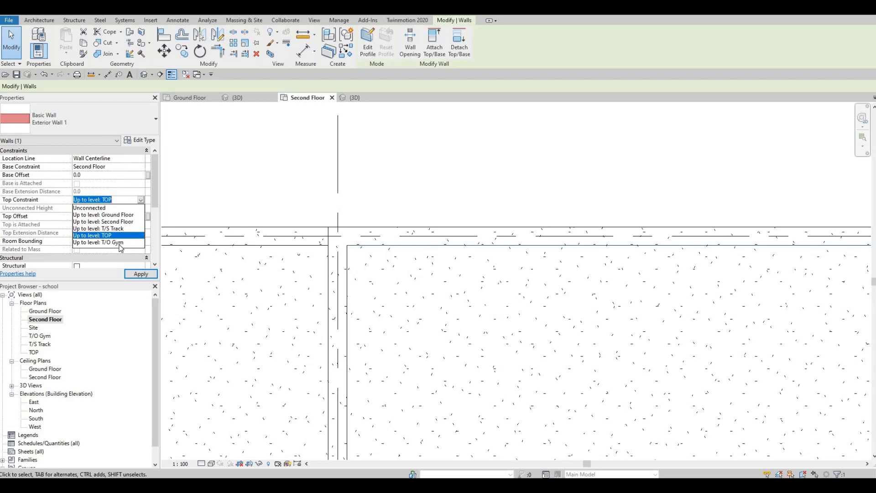
{"action": "left_click", "coordinate": [142, 276]}
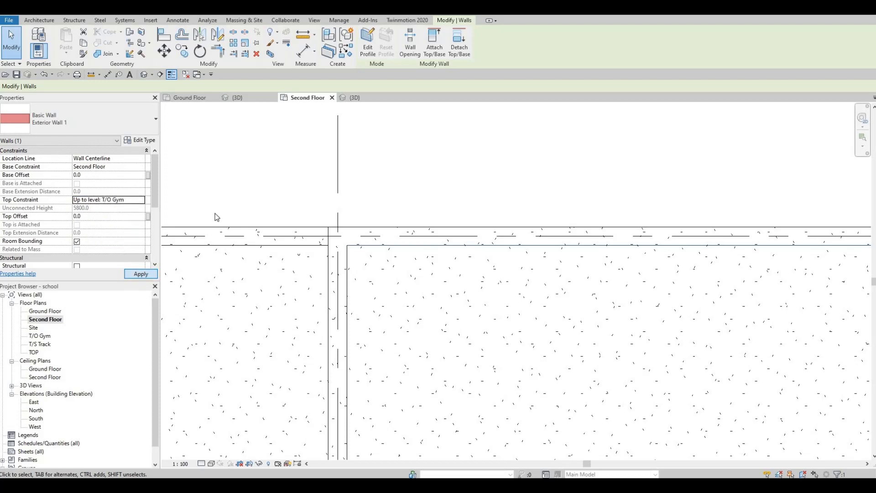
{"action": "scroll", "coordinate": [219, 221], "scroll_direction": "down", "scroll_amount": 5}
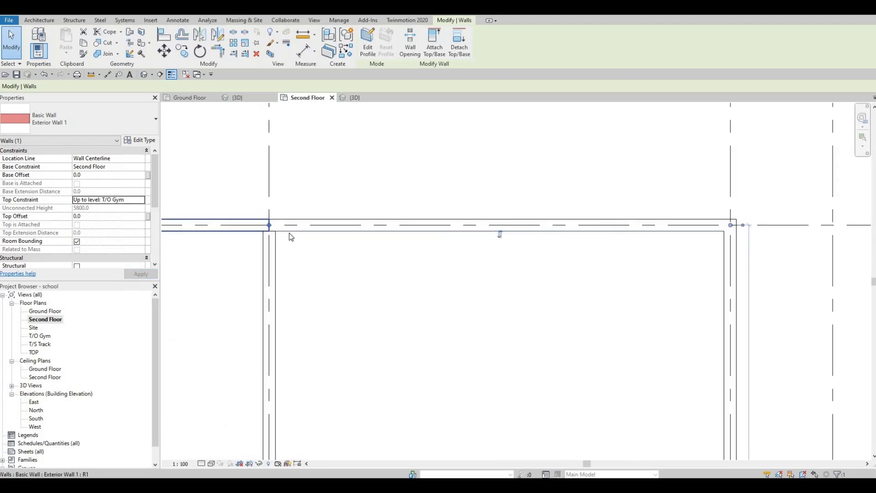
{"action": "scroll", "coordinate": [291, 237], "scroll_direction": "up", "scroll_amount": 4}
{"action": "key", "text": "r"}
{"action": "key", "text": "s"}
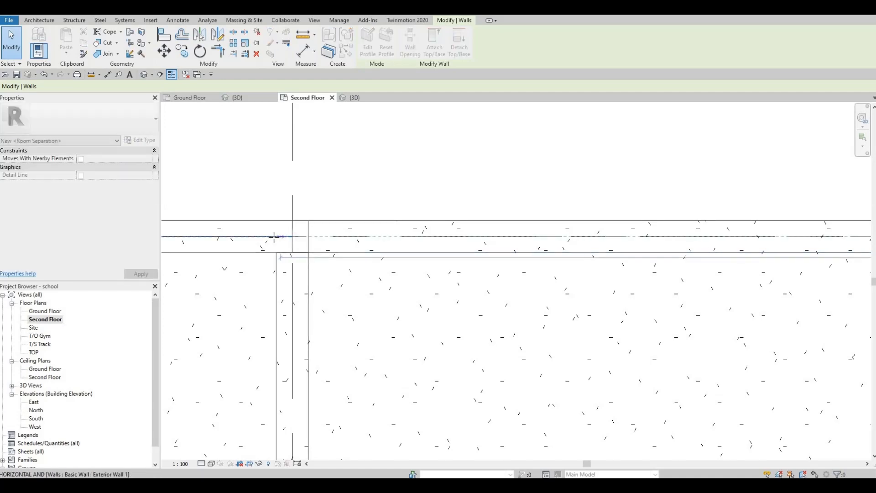
{"action": "key", "text": "Escape"}
{"action": "key", "text": "Escape"}
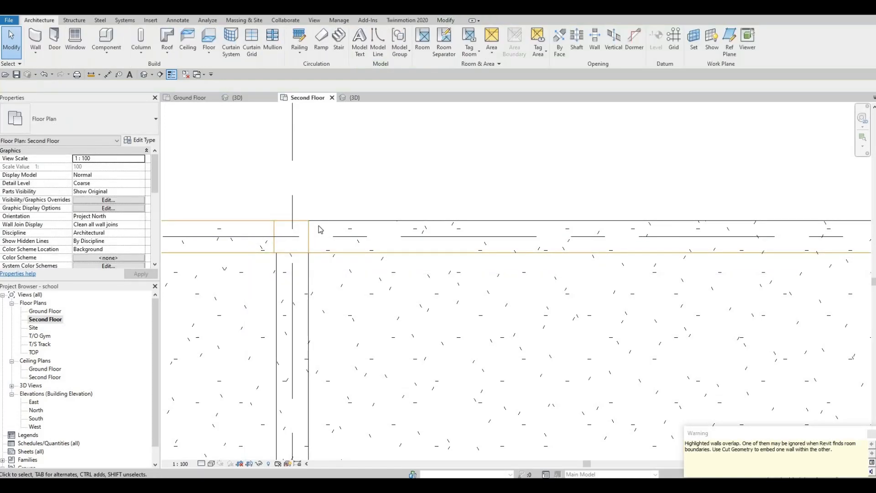
{"action": "left_click", "coordinate": [309, 238]}
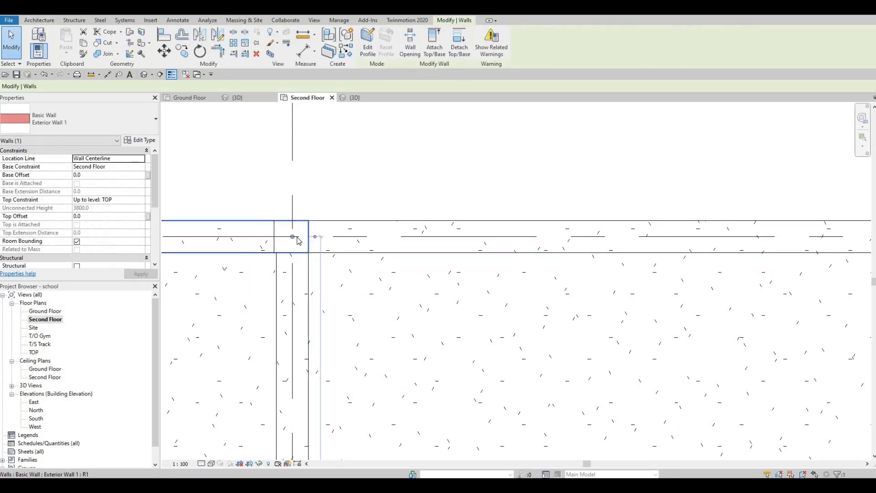
{"action": "left_click_drag", "start_coordinate": [292, 237], "coordinate": [293, 237]}
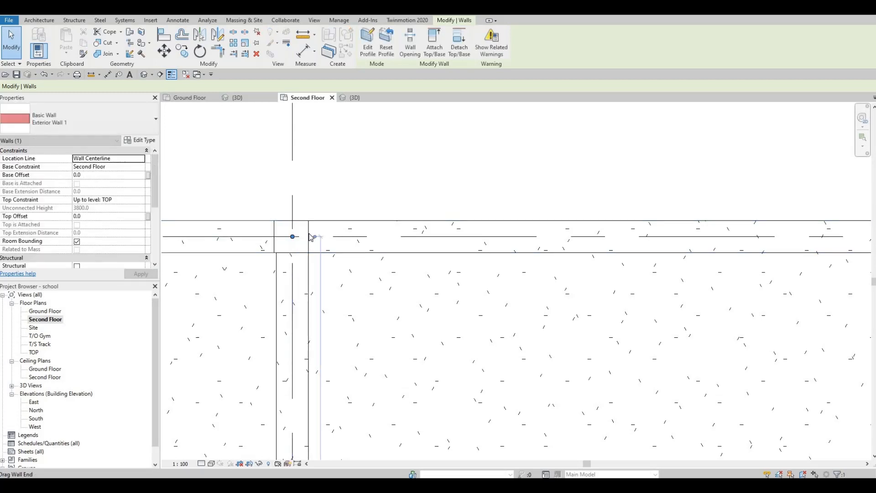
{"action": "key", "text": "Escape"}
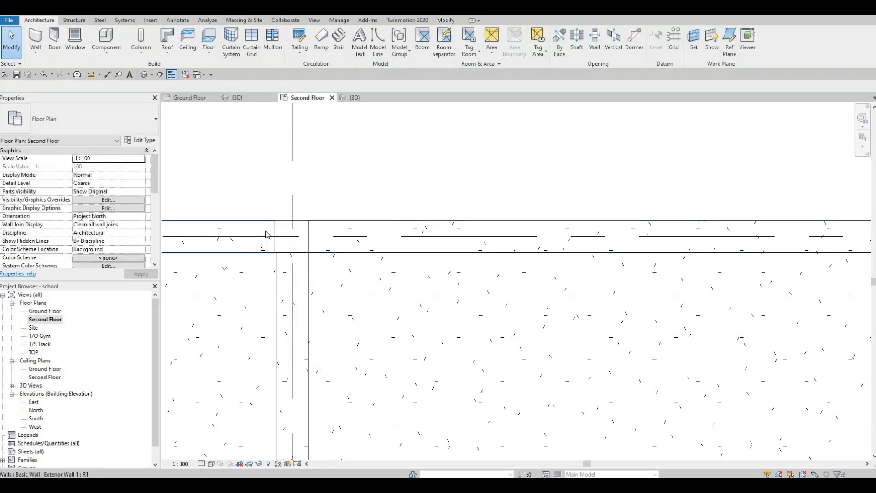
Step: Inspect the raised exterior walls around the stair area in the 3D view
{"action": "left_click", "coordinate": [144, 74]}
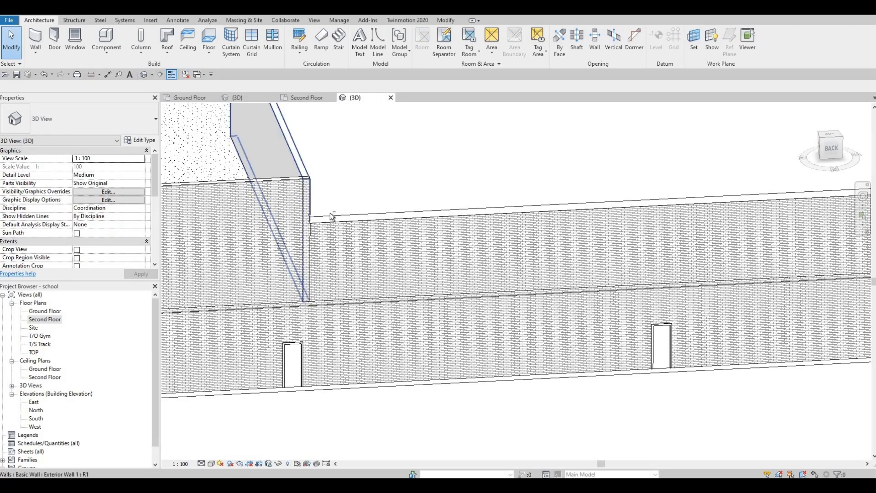
{"action": "scroll", "coordinate": [331, 254], "scroll_direction": "up", "scroll_amount": 3}
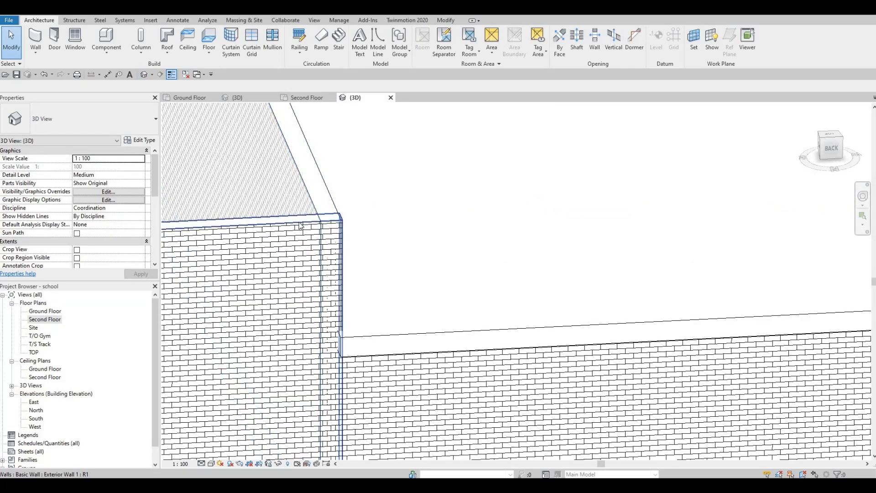
{"action": "left_click", "coordinate": [316, 249]}
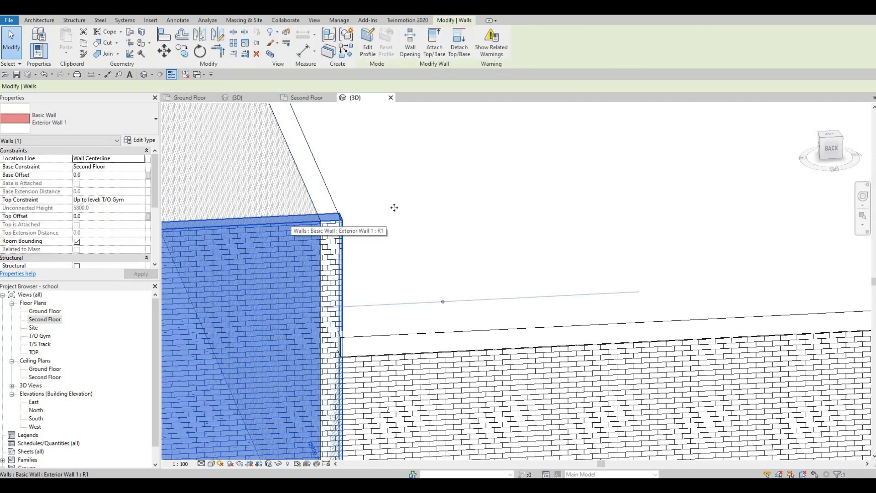
{"action": "middle_click_drag", "start_coordinate": [319, 295], "coordinate": [394, 225]}
{"action": "scroll", "coordinate": [394, 224], "scroll_direction": "down", "scroll_amount": 5}
{"action": "middle_click_drag", "start_coordinate": [553, 375], "coordinate": [402, 303], "text": "shift"}
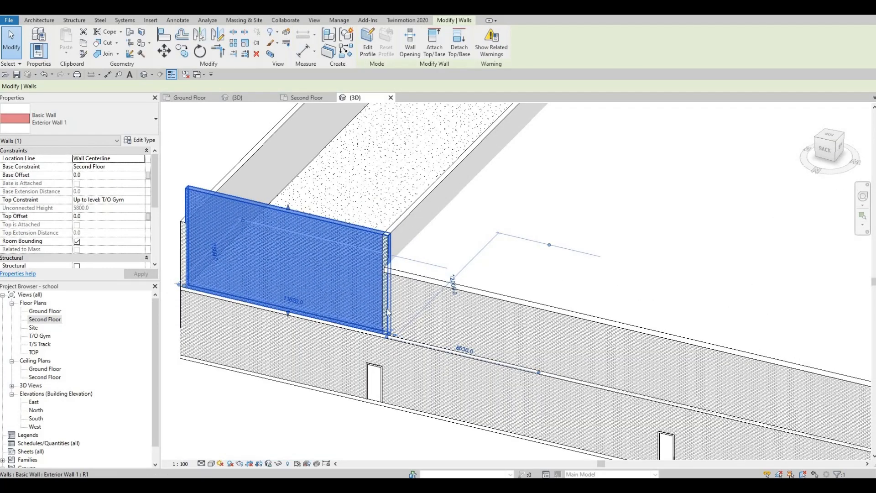
{"action": "key", "text": "Escape"}
{"action": "scroll", "coordinate": [360, 328], "scroll_direction": "up", "scroll_amount": 2}
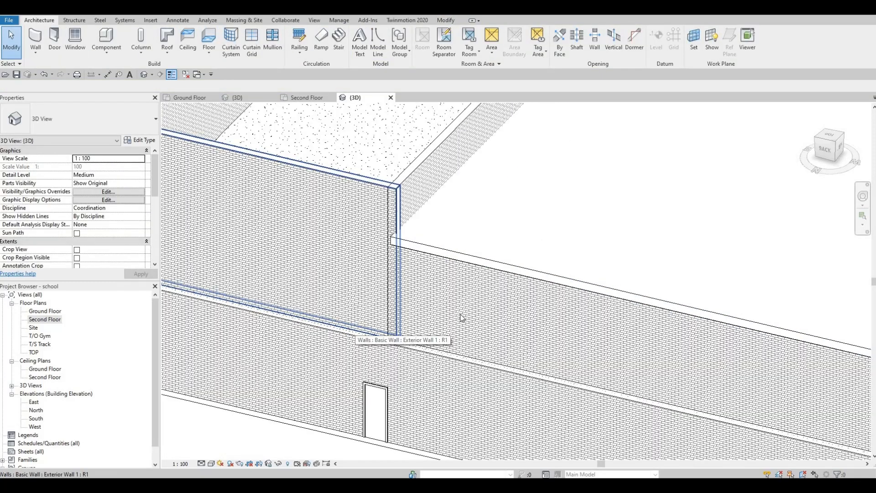
{"action": "scroll", "coordinate": [319, 314], "scroll_direction": "down", "scroll_amount": 2}
{"action": "middle_click_drag", "start_coordinate": [320, 314], "coordinate": [361, 304]}
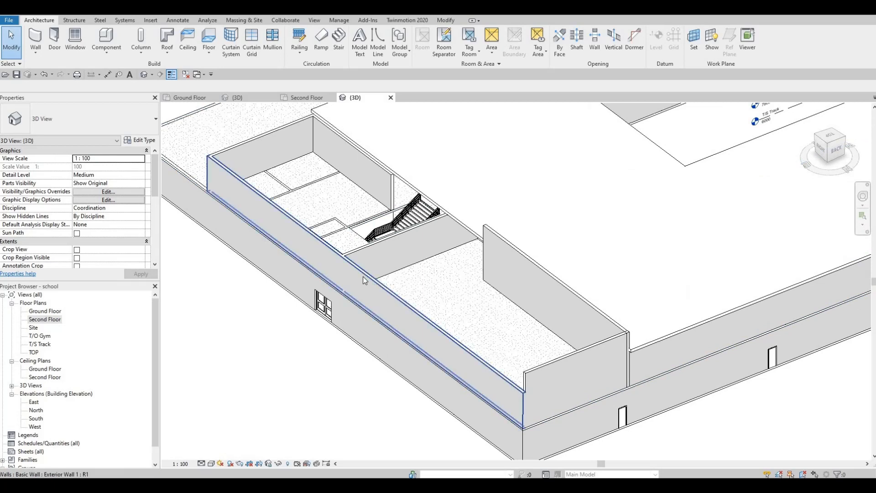
Step: Set the long exterior wall's top constraint to Up to level: T/O Gym
{"action": "left_click", "coordinate": [363, 276]}
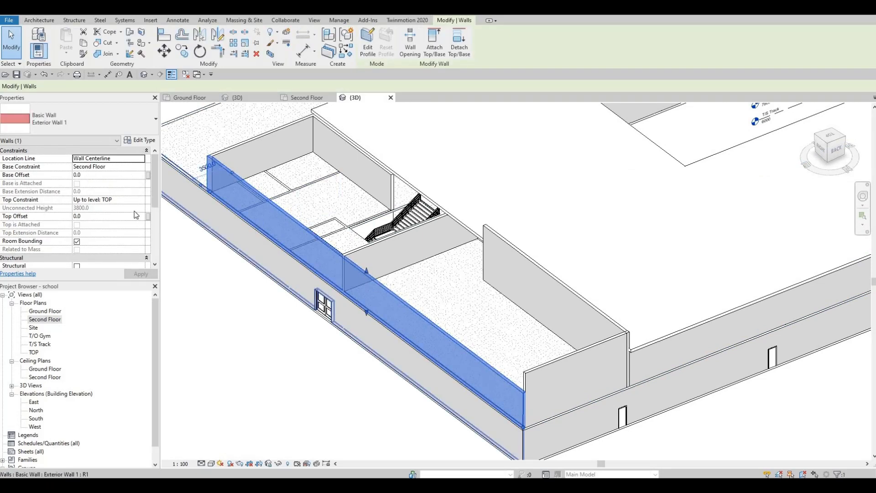
{"action": "left_click", "coordinate": [140, 201]}
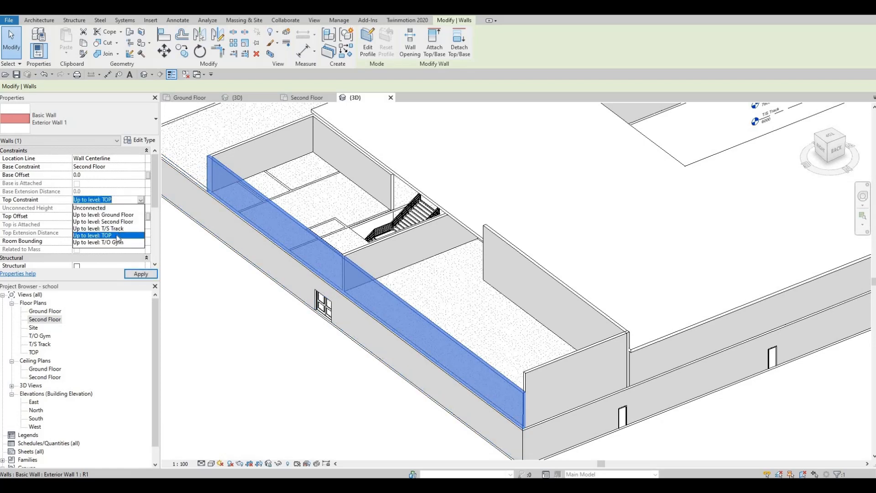
{"action": "left_click", "coordinate": [118, 242]}
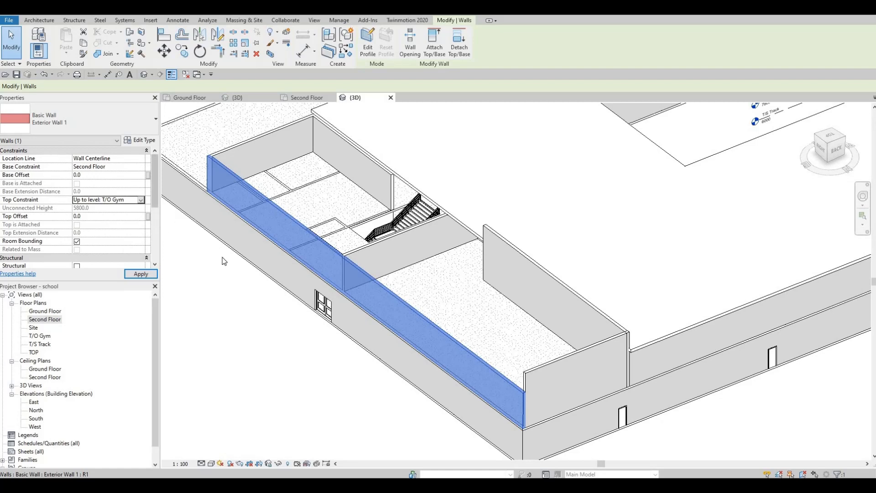
{"action": "key", "text": "Escape"}
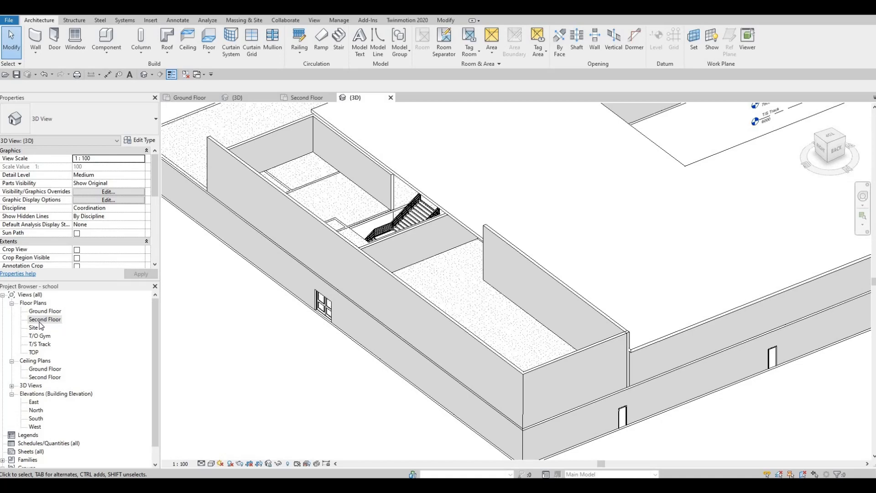
Step: Examine the exterior wall corner at grid 4 on the second floor plan and in 3D
{"action": "double_click", "coordinate": [40, 321]}
{"action": "scroll", "coordinate": [357, 346], "scroll_direction": "down", "scroll_amount": 5}
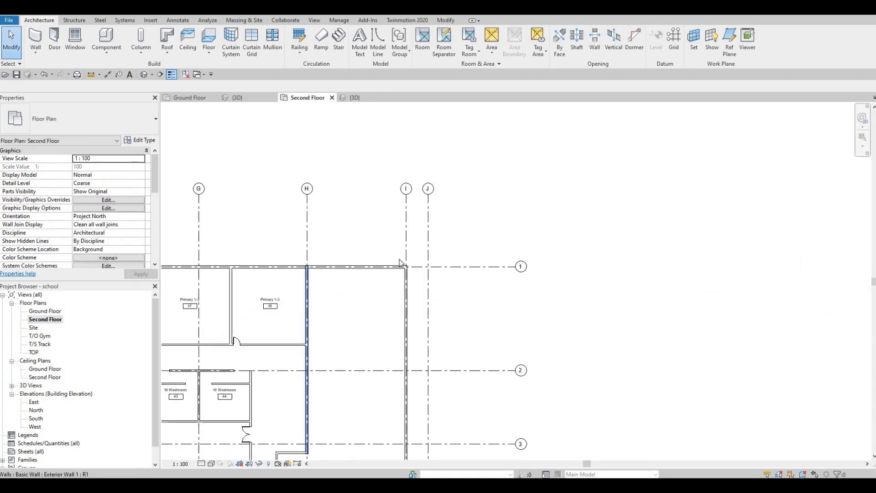
{"action": "scroll", "coordinate": [397, 403], "scroll_direction": "up", "scroll_amount": 1}
{"action": "middle_click_drag", "start_coordinate": [397, 402], "coordinate": [409, 164]}
{"action": "middle_click_drag", "start_coordinate": [413, 292], "coordinate": [414, 198]}
{"action": "scroll", "coordinate": [418, 178], "scroll_direction": "up", "scroll_amount": 7}
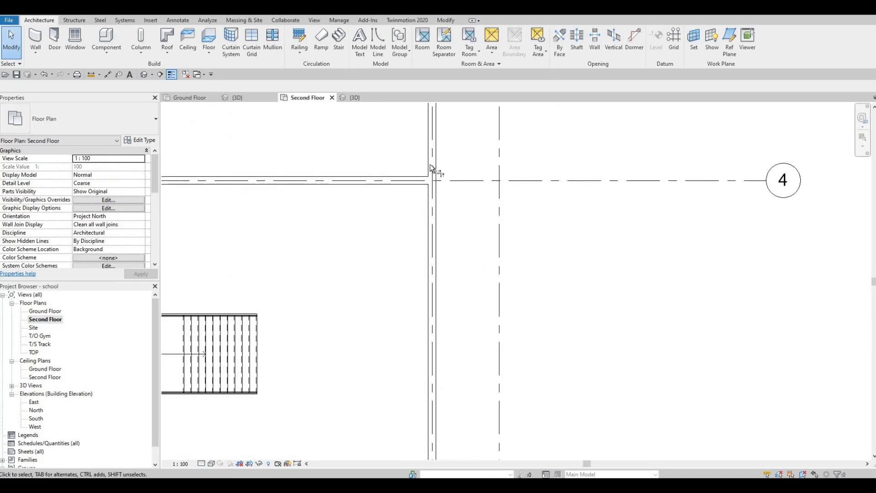
{"action": "left_click", "coordinate": [432, 170]}
{"action": "left_click", "coordinate": [403, 183]}
{"action": "key", "text": "Escape"}
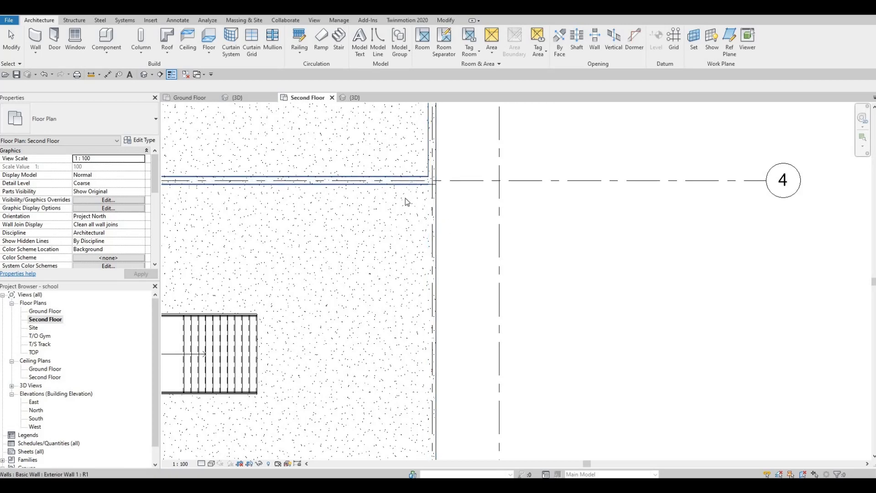
{"action": "scroll", "coordinate": [395, 273], "scroll_direction": "down", "scroll_amount": 6}
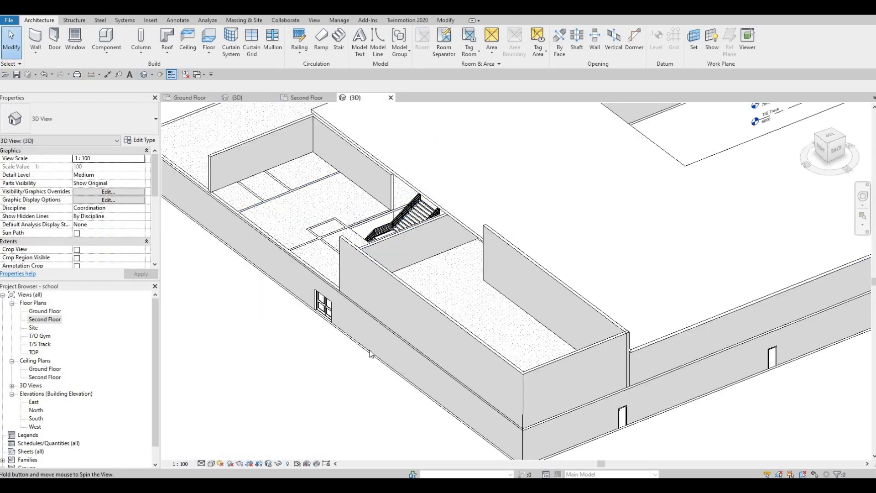
{"action": "middle_click_drag", "start_coordinate": [392, 219], "coordinate": [517, 269], "text": "shift"}
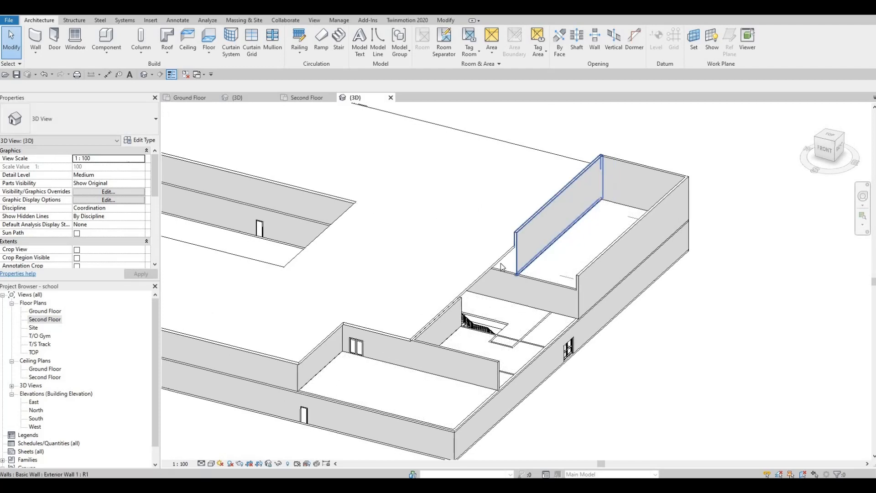
{"action": "scroll", "coordinate": [502, 274], "scroll_direction": "up", "scroll_amount": 1}
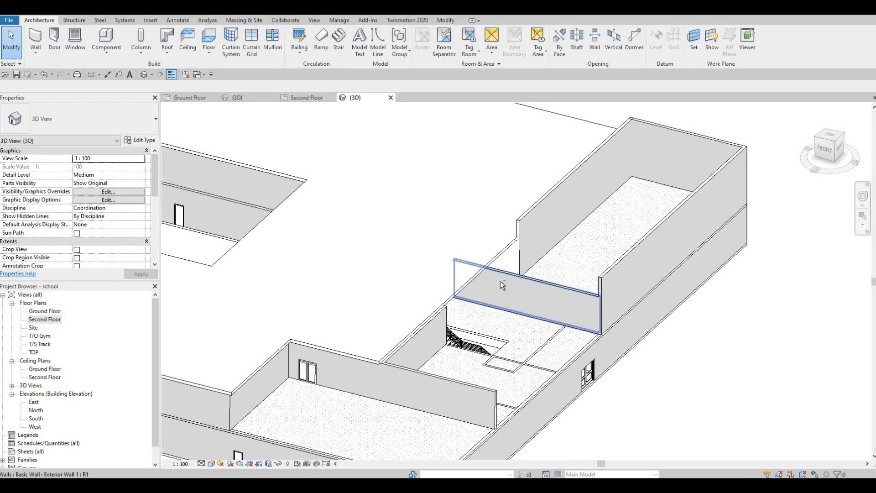
{"action": "middle_click_drag", "start_coordinate": [483, 322], "coordinate": [474, 313], "text": "shift"}
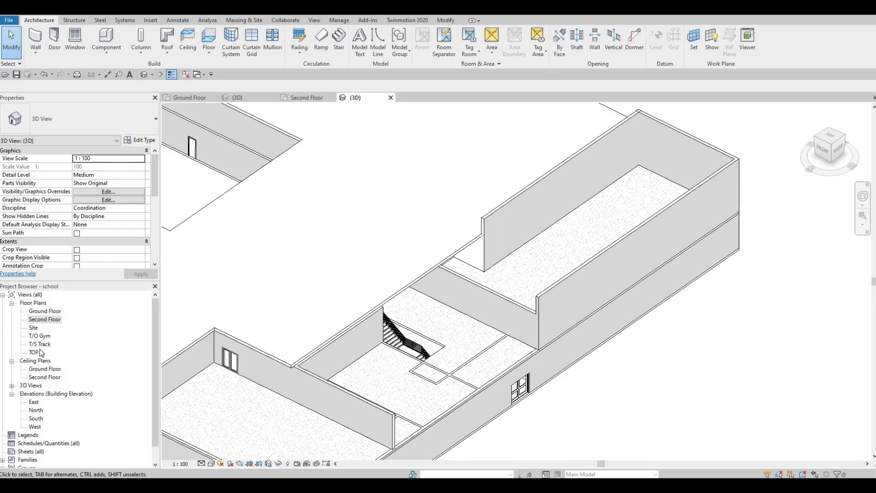
Step: Examine the stair area and surrounding walls on the second floor plan
{"action": "double_click", "coordinate": [45, 319]}
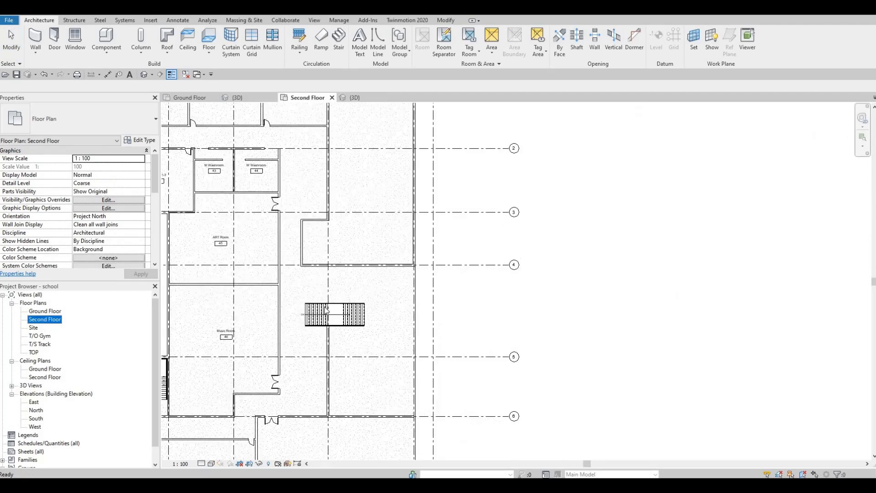
{"action": "scroll", "coordinate": [333, 357], "scroll_direction": "up", "scroll_amount": 4}
{"action": "middle_click_drag", "start_coordinate": [327, 293], "coordinate": [327, 368]}
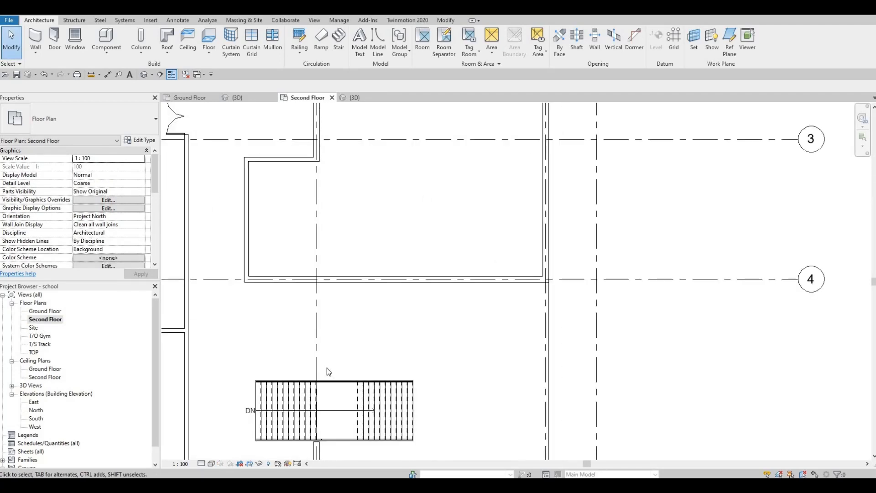
{"action": "scroll", "coordinate": [315, 274], "scroll_direction": "up", "scroll_amount": 3}
{"action": "scroll", "coordinate": [323, 337], "scroll_direction": "down", "scroll_amount": 3}
{"action": "middle_click_drag", "start_coordinate": [315, 312], "coordinate": [315, 419]}
{"action": "scroll", "coordinate": [315, 324], "scroll_direction": "down", "scroll_amount": 2}
{"action": "middle_click_drag", "start_coordinate": [318, 268], "coordinate": [360, 229]}
{"action": "scroll", "coordinate": [314, 327], "scroll_direction": "down", "scroll_amount": 2}
{"action": "scroll", "coordinate": [330, 210], "scroll_direction": "down", "scroll_amount": 2}
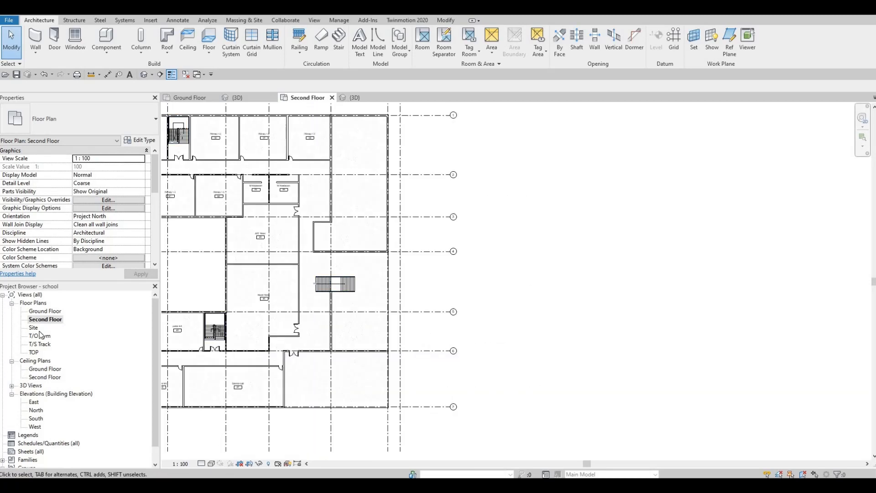
Step: On the TOP plan, edit the roof footprint and align its boundary line to the exterior wall face
{"action": "double_click", "coordinate": [35, 353]}
{"action": "scroll", "coordinate": [320, 242], "scroll_direction": "up", "scroll_amount": 2}
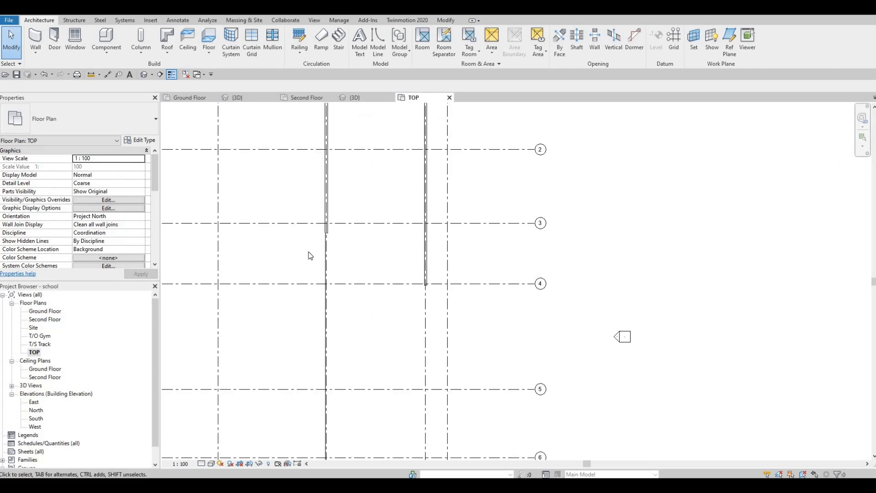
{"action": "scroll", "coordinate": [311, 255], "scroll_direction": "up", "scroll_amount": 5}
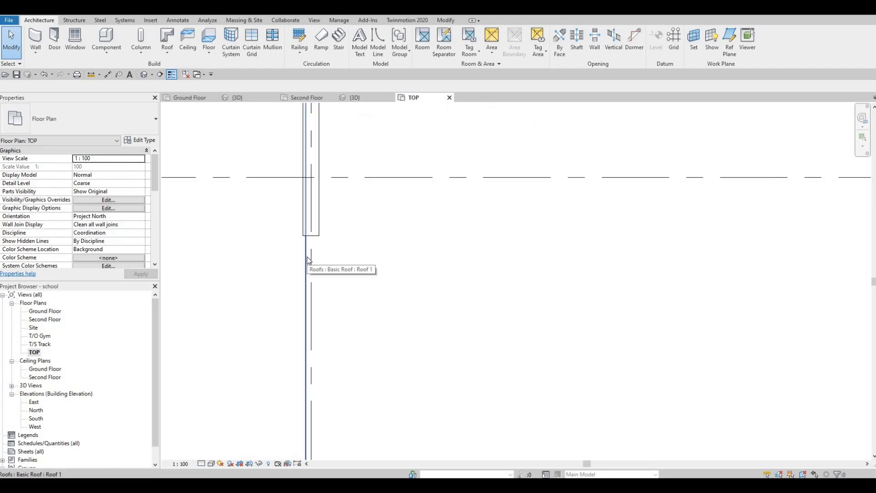
{"action": "left_click", "coordinate": [307, 260]}
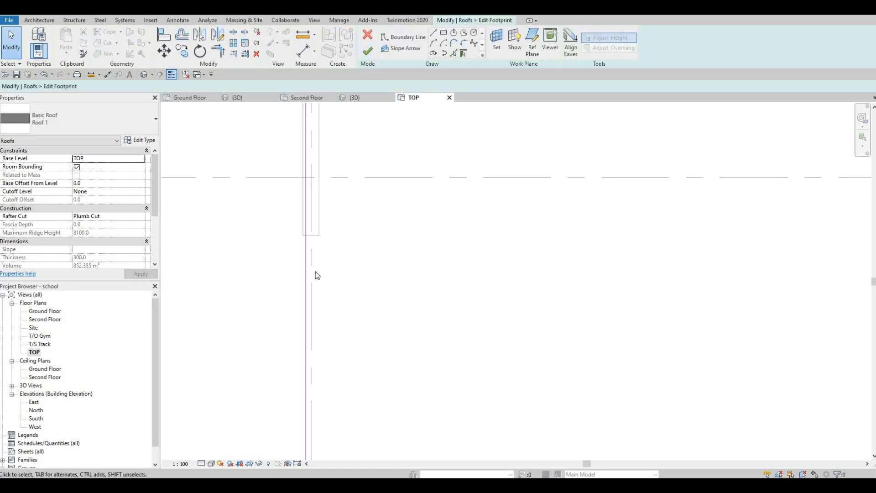
{"action": "key", "text": "l"}
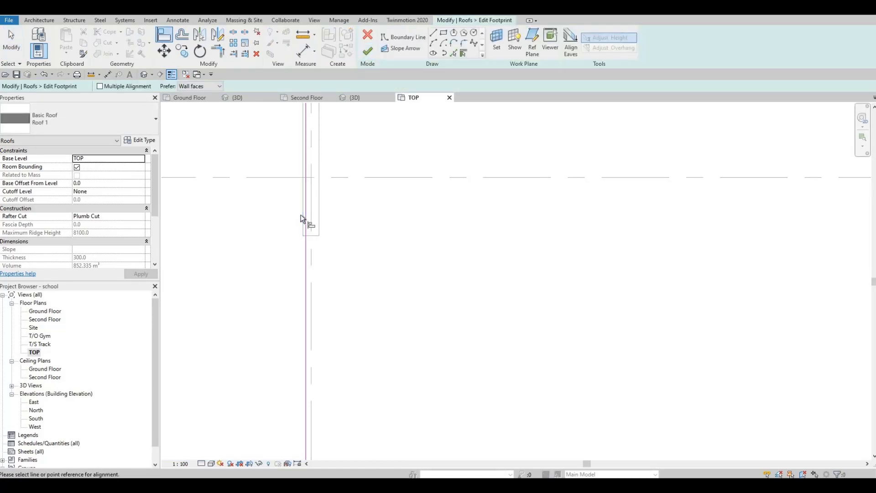
{"action": "left_click", "coordinate": [305, 354]}
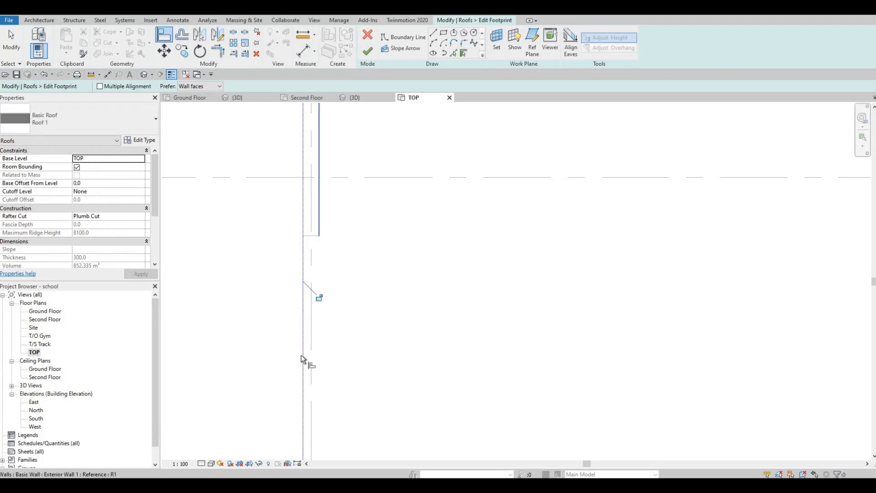
{"action": "scroll", "coordinate": [275, 381], "scroll_direction": "down", "scroll_amount": 2}
{"action": "middle_click_drag", "start_coordinate": [275, 381], "coordinate": [296, 140]}
{"action": "middle_click_drag", "start_coordinate": [314, 404], "coordinate": [291, 135]}
{"action": "scroll", "coordinate": [299, 277], "scroll_direction": "down", "scroll_amount": 6}
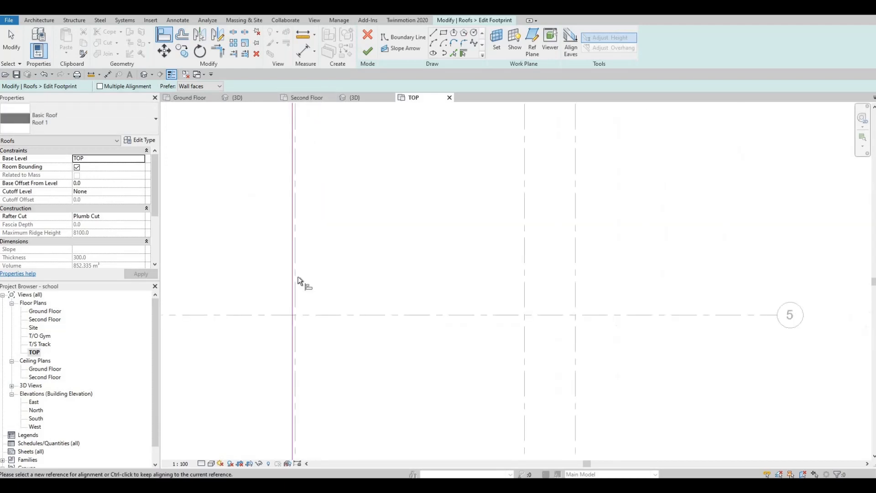
{"action": "middle_click_drag", "start_coordinate": [307, 342], "coordinate": [307, 217]}
{"action": "scroll", "coordinate": [307, 218], "scroll_direction": "down", "scroll_amount": 1}
{"action": "scroll", "coordinate": [318, 274], "scroll_direction": "down", "scroll_amount": 3}
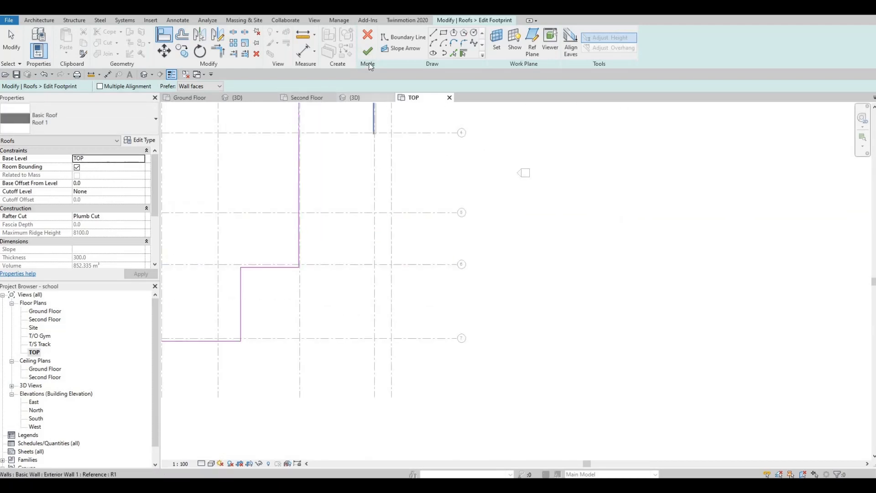
{"action": "middle_click_drag", "start_coordinate": [289, 115], "coordinate": [287, 216]}
{"action": "left_click", "coordinate": [340, 221]}
{"action": "scroll", "coordinate": [334, 221], "scroll_direction": "up", "scroll_amount": 3}
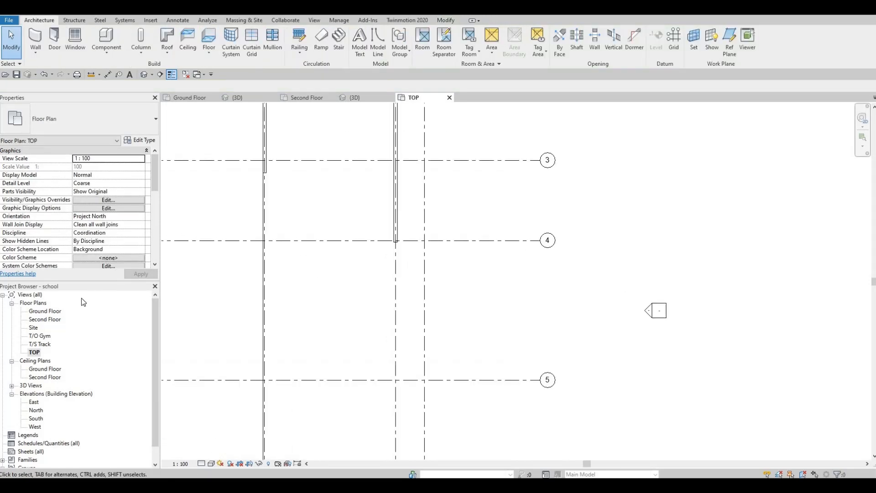
Step: On the Second Floor plan, set the exterior wall along grid 4 to top constraint Up to level: T/O Gym
{"action": "double_click", "coordinate": [51, 320]}
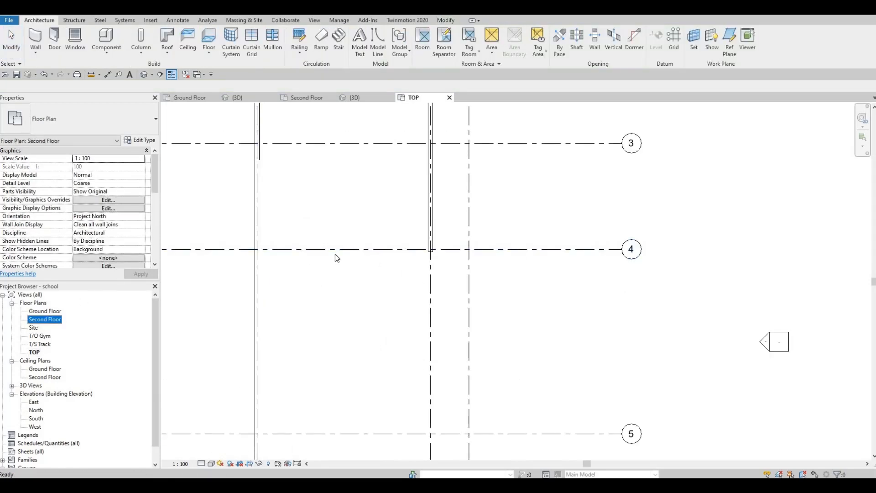
{"action": "scroll", "coordinate": [335, 256], "scroll_direction": "up", "scroll_amount": 8}
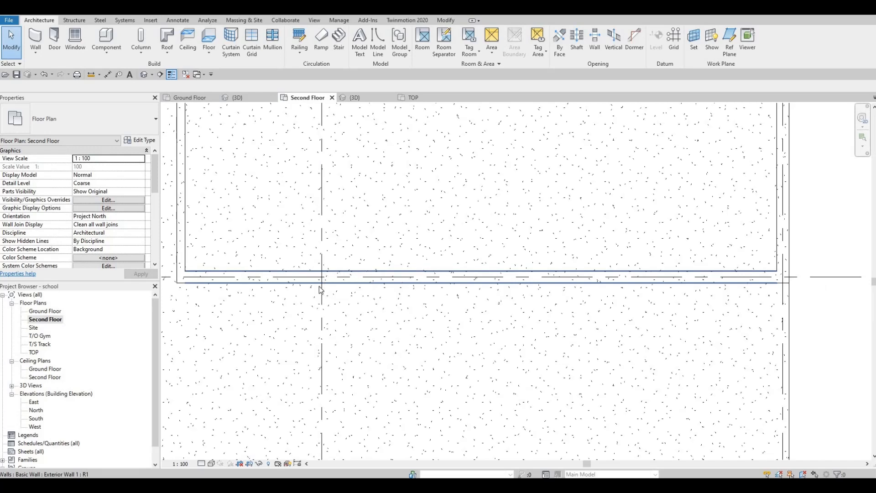
{"action": "key", "text": "a"}
{"action": "key", "text": "s"}
{"action": "key", "text": "l"}
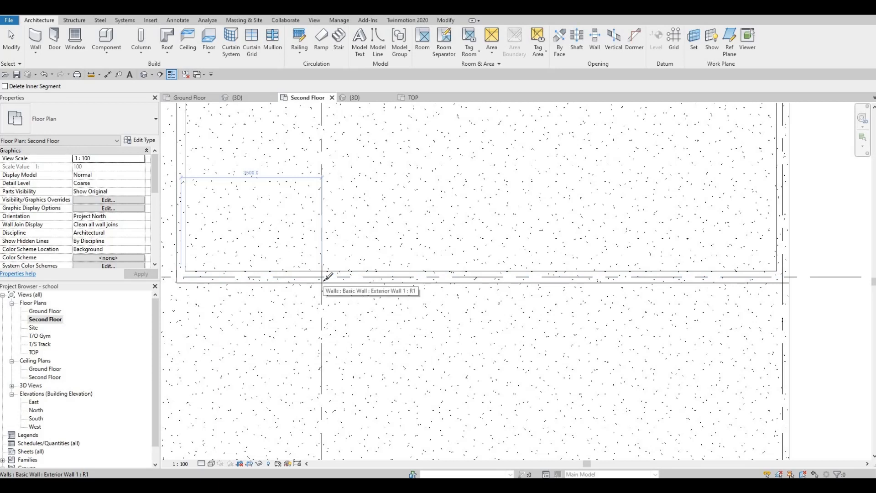
{"action": "key", "text": "Escape"}
{"action": "left_click", "coordinate": [363, 282]}
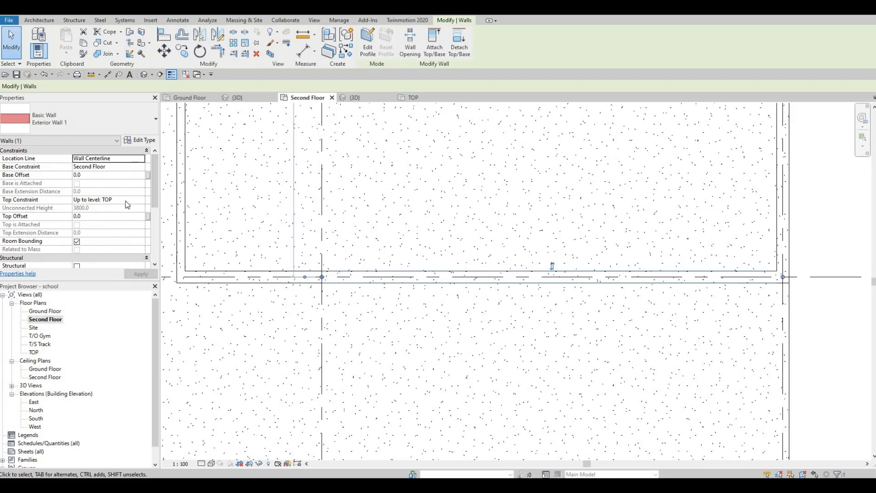
{"action": "left_click", "coordinate": [143, 201]}
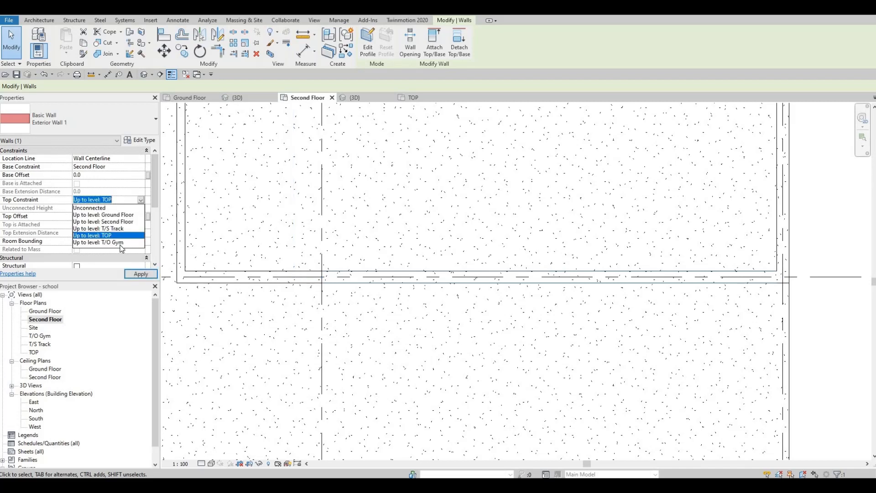
{"action": "left_click", "coordinate": [130, 242]}
{"action": "left_click", "coordinate": [143, 275]}
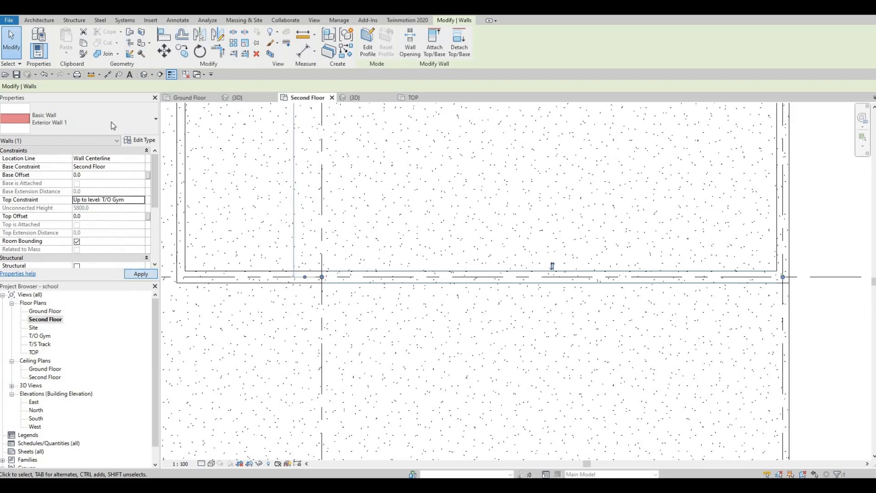
Step: Examine the raised exterior wall's corner in the 3D view
{"action": "left_click", "coordinate": [146, 75]}
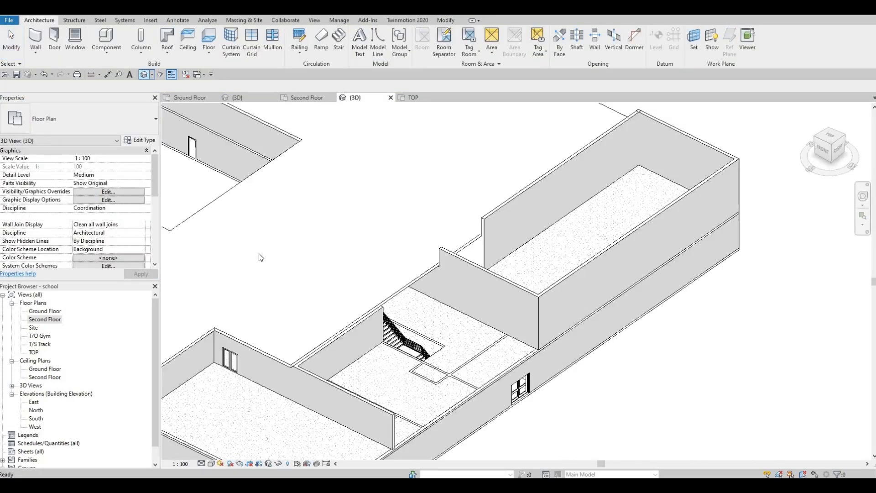
{"action": "scroll", "coordinate": [320, 267], "scroll_direction": "down", "scroll_amount": 3}
{"action": "scroll", "coordinate": [507, 185], "scroll_direction": "up", "scroll_amount": 4}
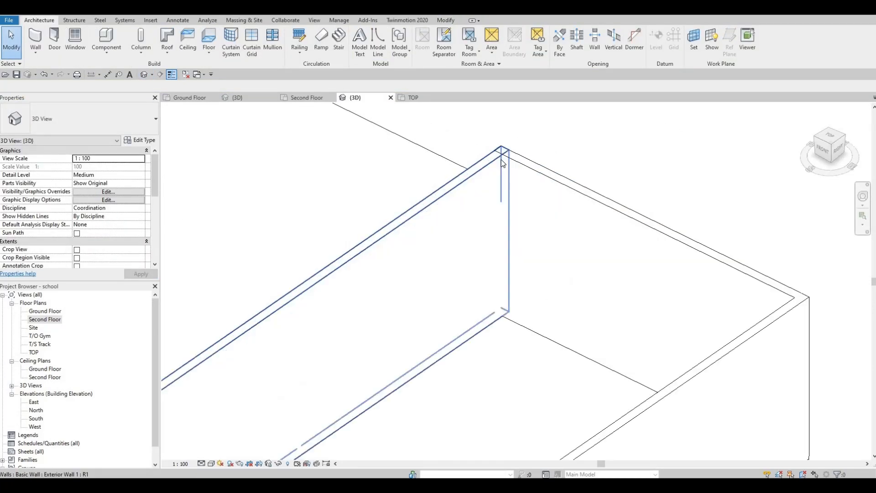
{"action": "scroll", "coordinate": [502, 164], "scroll_direction": "up", "scroll_amount": 3}
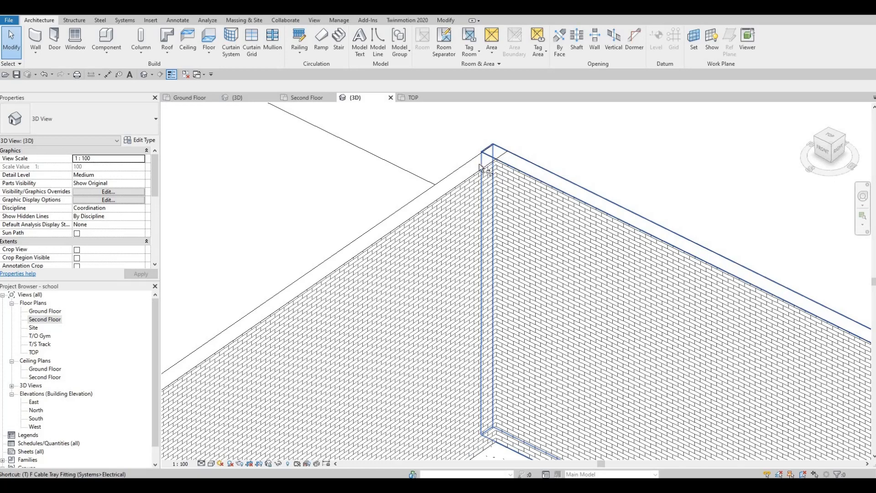
{"action": "left_click", "coordinate": [525, 167]}
{"action": "left_click", "coordinate": [522, 172]}
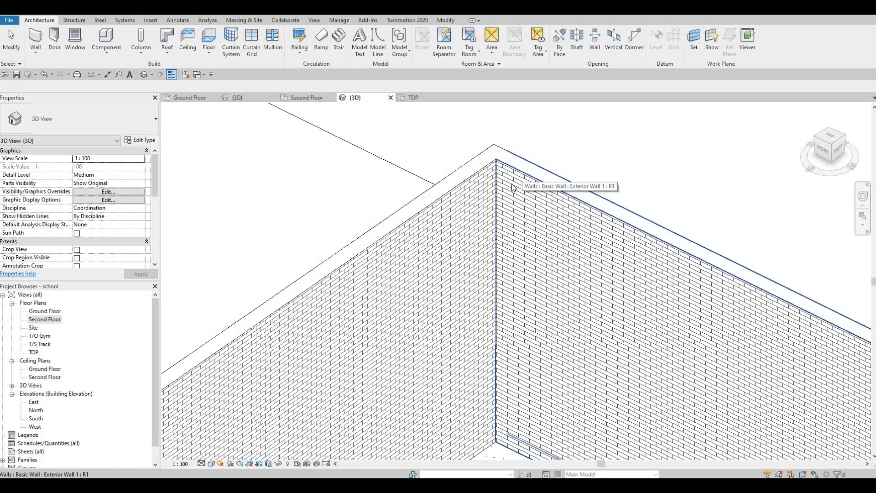
{"action": "key", "text": "Escape"}
{"action": "scroll", "coordinate": [484, 174], "scroll_direction": "down", "scroll_amount": 3}
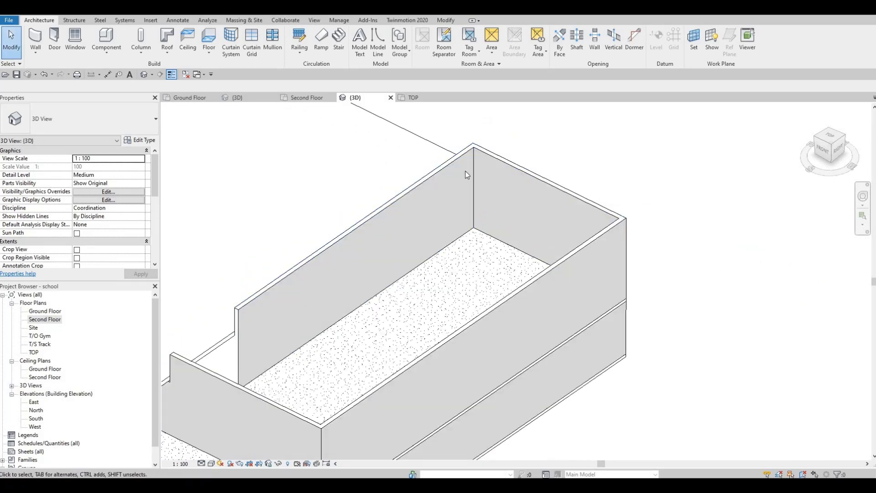
Step: Orbit around the second floor in 3D to inspect the tall exterior wall behind the slab
{"action": "middle_click_drag", "start_coordinate": [353, 218], "coordinate": [611, 276], "text": "shift"}
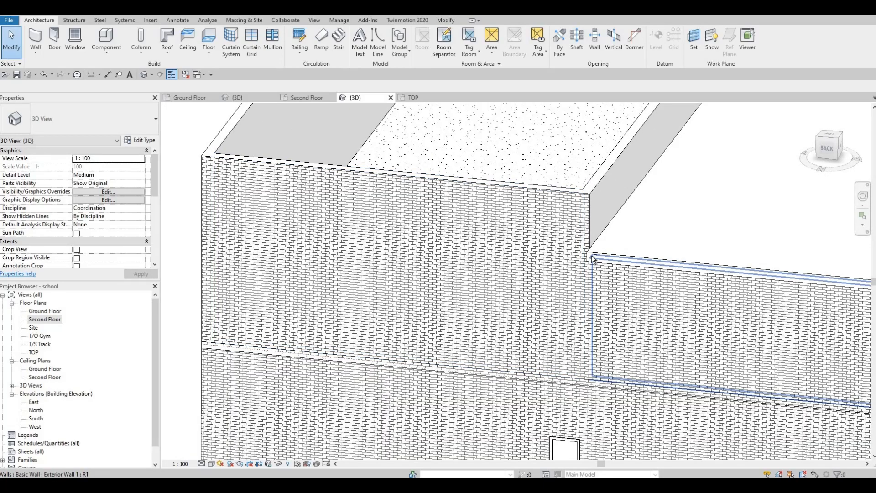
{"action": "middle_click_drag", "start_coordinate": [646, 180], "coordinate": [594, 294], "text": "shift"}
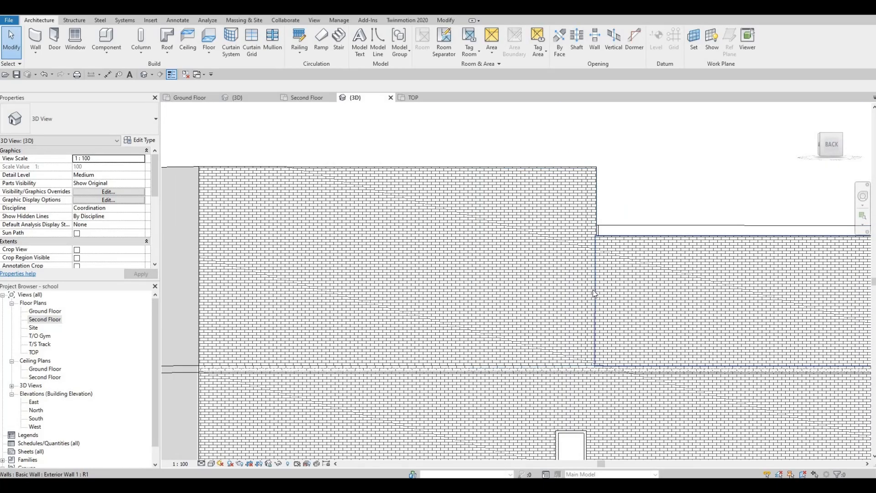
{"action": "middle_click_drag", "start_coordinate": [594, 355], "coordinate": [607, 289], "text": "shift"}
{"action": "middle_click_drag", "start_coordinate": [713, 310], "coordinate": [545, 227]}
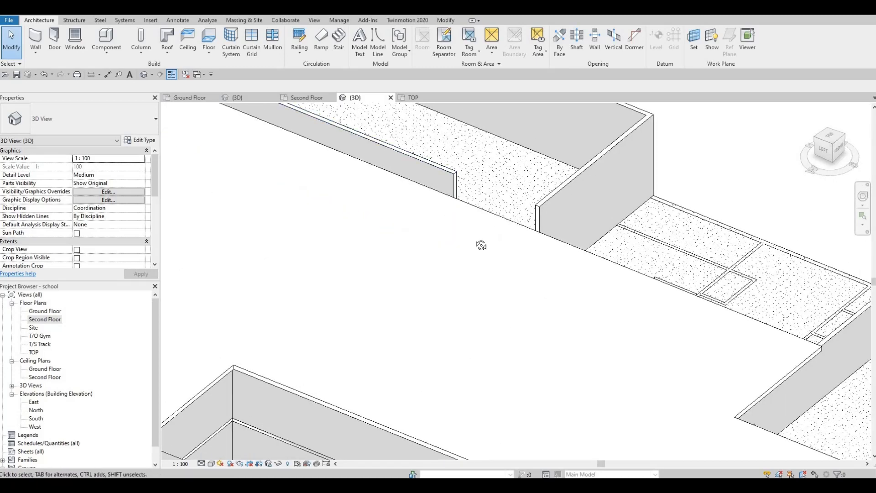
{"action": "middle_click_drag", "start_coordinate": [297, 260], "coordinate": [441, 273], "text": "shift"}
{"action": "middle_click_drag", "start_coordinate": [204, 235], "coordinate": [689, 302]}
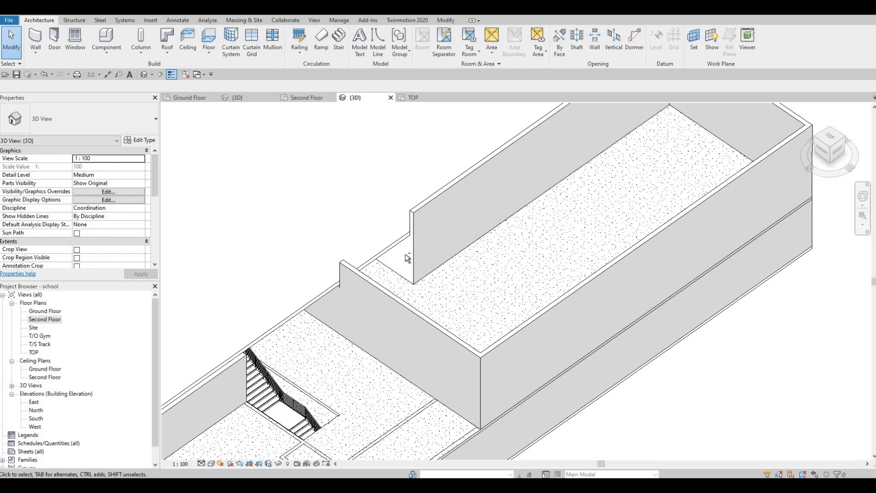
{"action": "middle_click_drag", "start_coordinate": [406, 254], "coordinate": [410, 197], "text": "shift"}
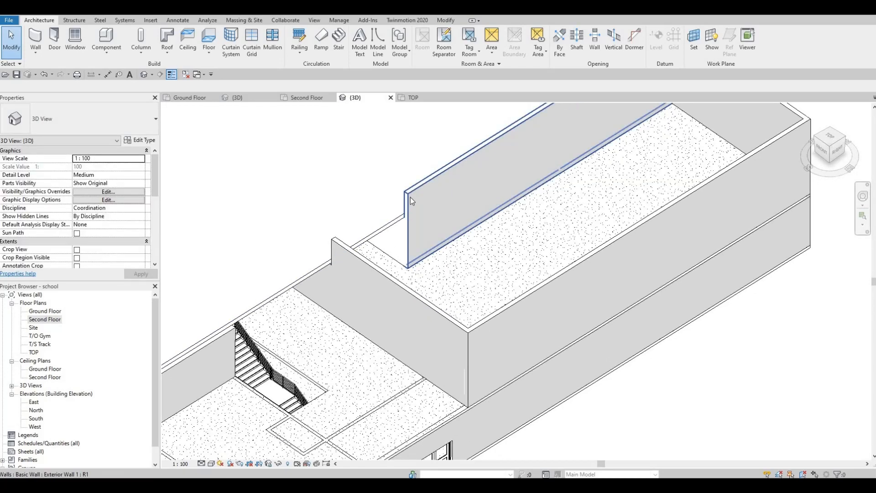
{"action": "left_click", "coordinate": [409, 206]}
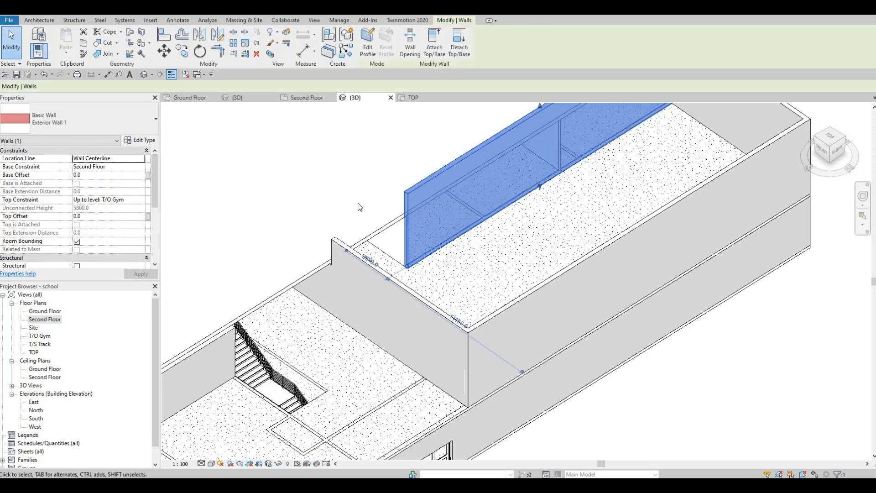
{"action": "middle_click_drag", "start_coordinate": [358, 204], "coordinate": [382, 149], "text": "shift"}
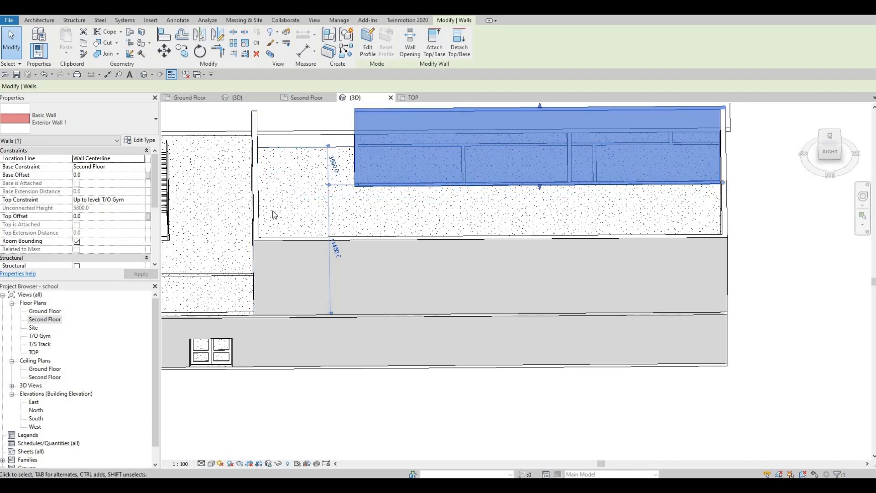
Step: On the Second Floor plan, move the tall exterior wall down to the slab edge at grid 4
{"action": "double_click", "coordinate": [45, 320]}
{"action": "scroll", "coordinate": [315, 219], "scroll_direction": "down", "scroll_amount": 4}
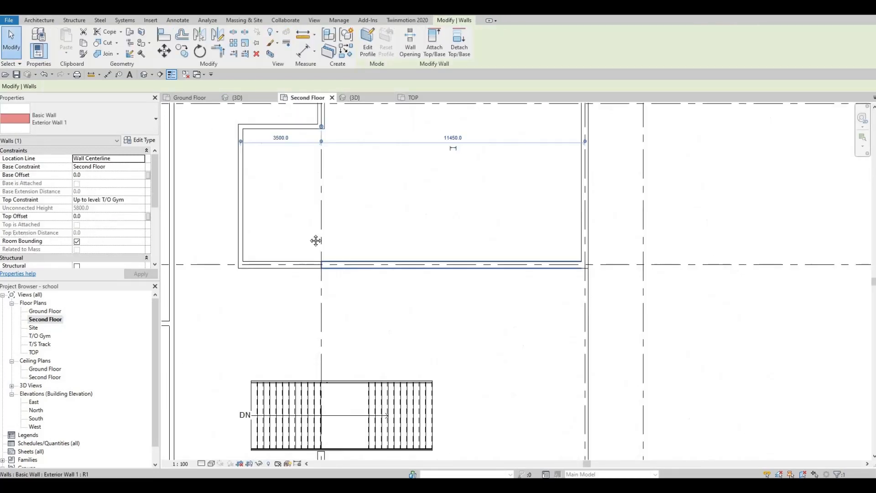
{"action": "scroll", "coordinate": [316, 182], "scroll_direction": "up", "scroll_amount": 2}
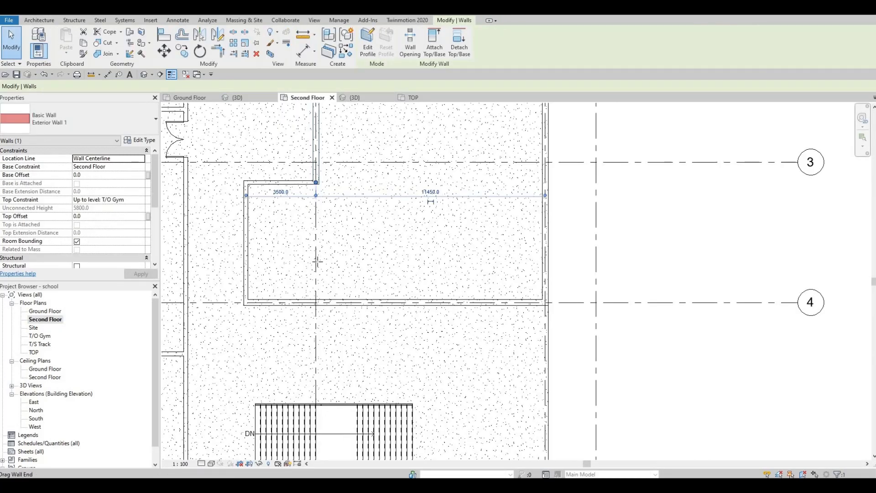
{"action": "left_click_drag", "start_coordinate": [318, 262], "coordinate": [317, 299]}
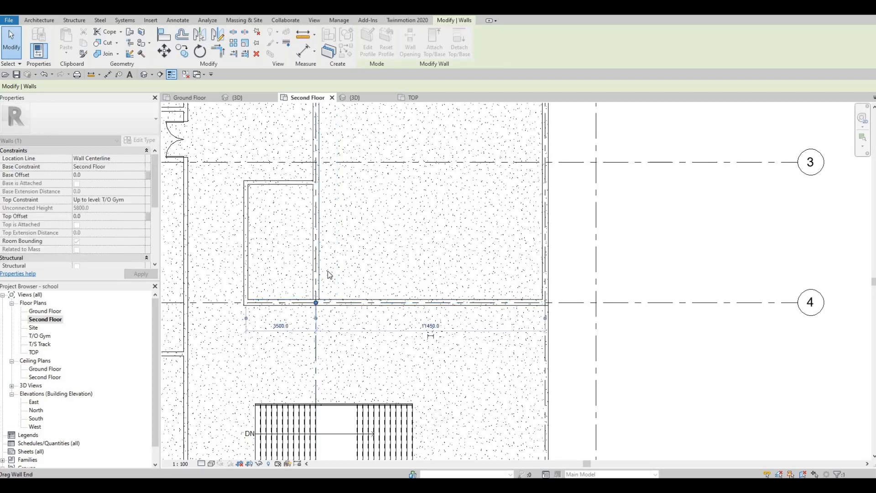
{"action": "left_click", "coordinate": [355, 222]}
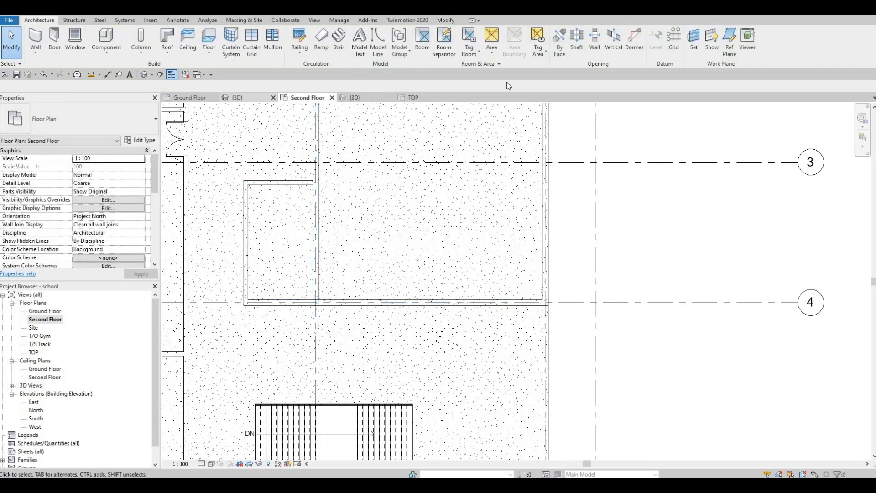
Step: Cut a rectangular Wall Opening into the tall exterior wall near grid 3
{"action": "left_click", "coordinate": [318, 228]}
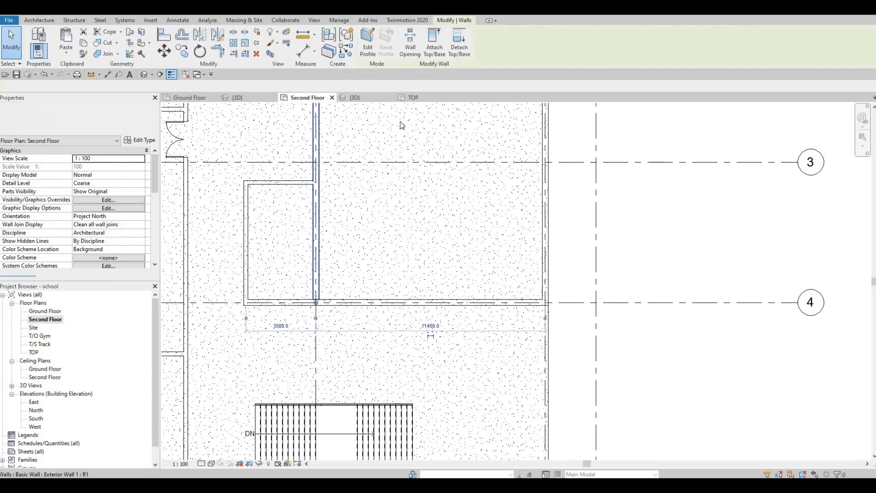
{"action": "left_click", "coordinate": [411, 49]}
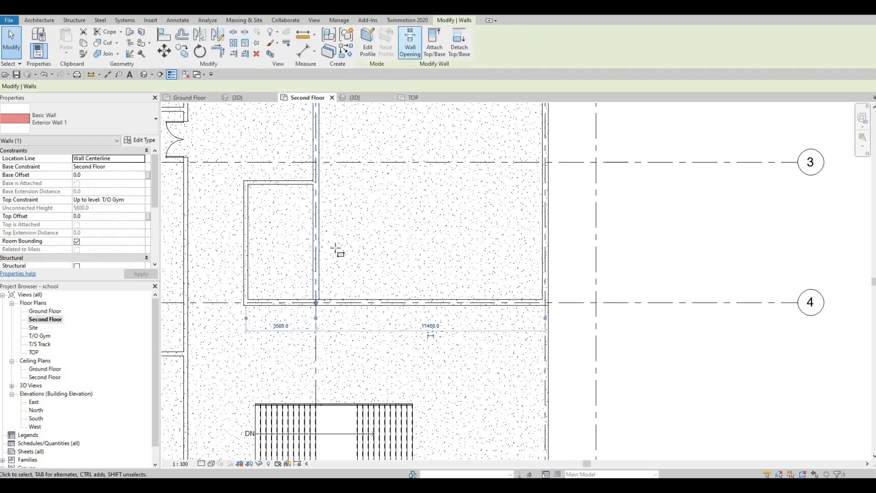
{"action": "left_click", "coordinate": [316, 280]}
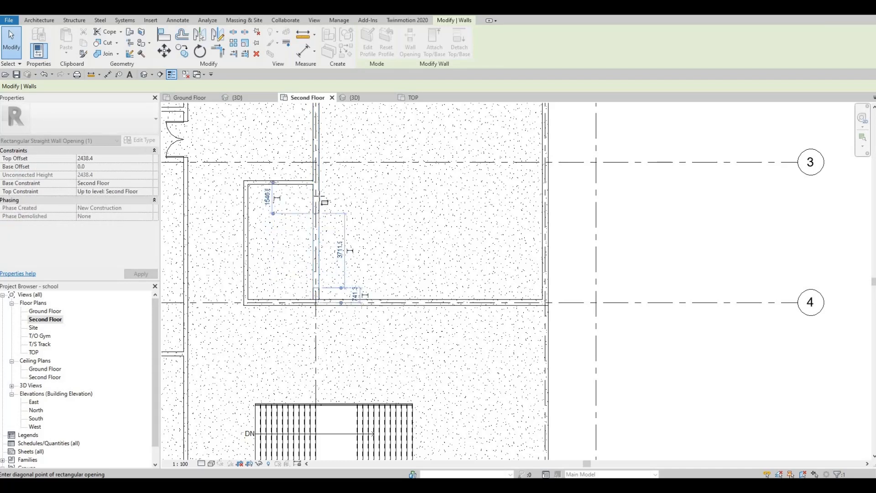
{"action": "left_click", "coordinate": [321, 198]}
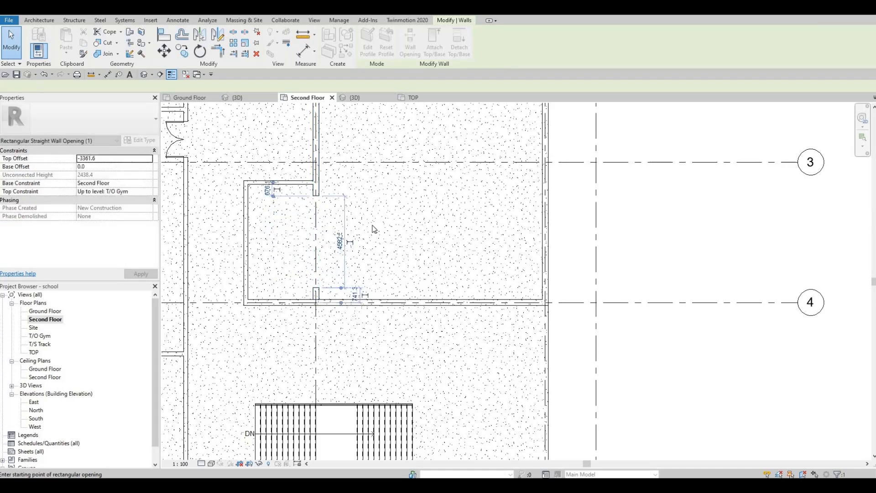
{"action": "key", "text": "Escape"}
{"action": "key", "text": "Escape"}
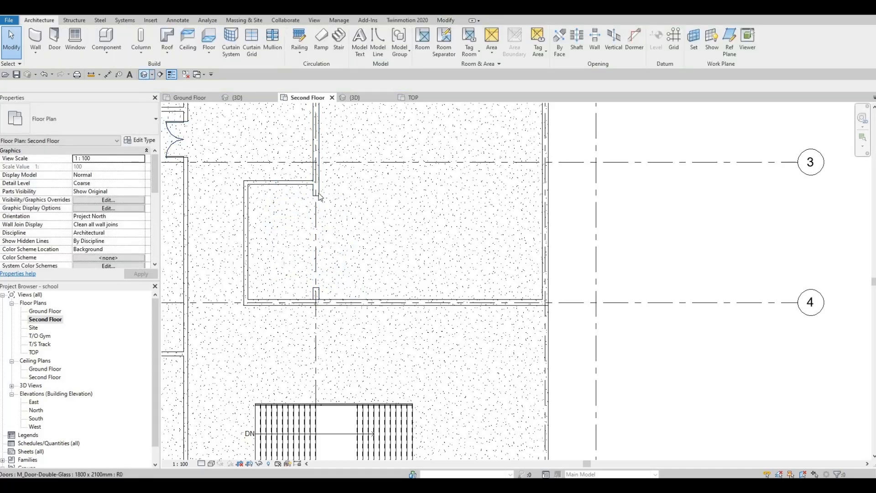
Step: In 3D, reshape the wall opening with its handles to about 3400 high and a top offset of -2400
{"action": "left_click", "coordinate": [144, 74]}
{"action": "middle_click_drag", "start_coordinate": [274, 178], "coordinate": [347, 273], "text": "shift"}
{"action": "middle_click_drag", "start_coordinate": [349, 222], "coordinate": [347, 216], "text": "shift"}
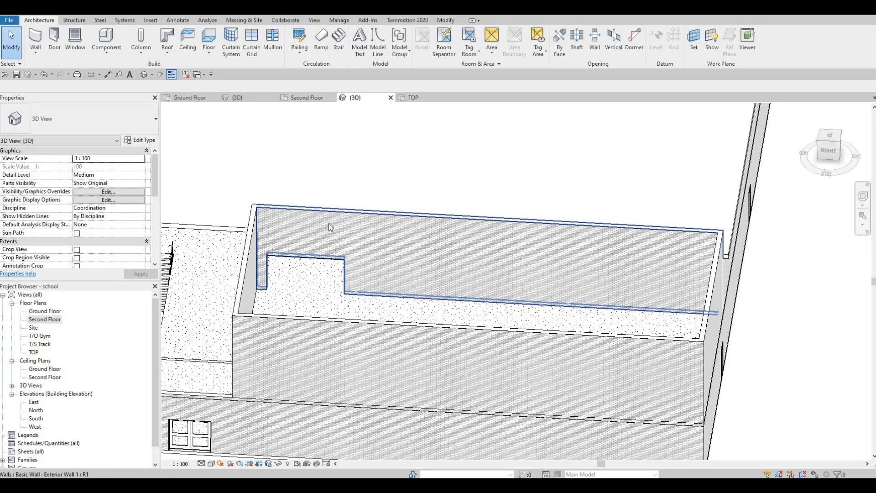
{"action": "middle_click_drag", "start_coordinate": [295, 219], "coordinate": [293, 220], "text": "shift"}
{"action": "left_click", "coordinate": [292, 220]}
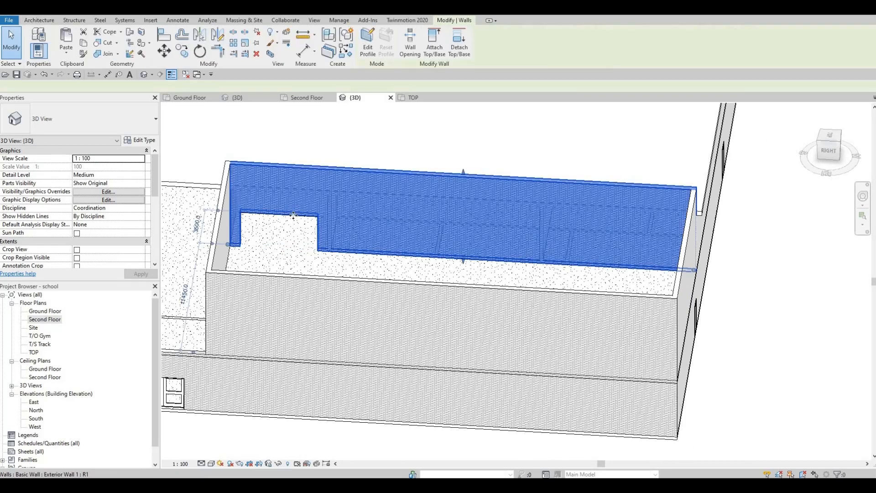
{"action": "key", "text": "Escape"}
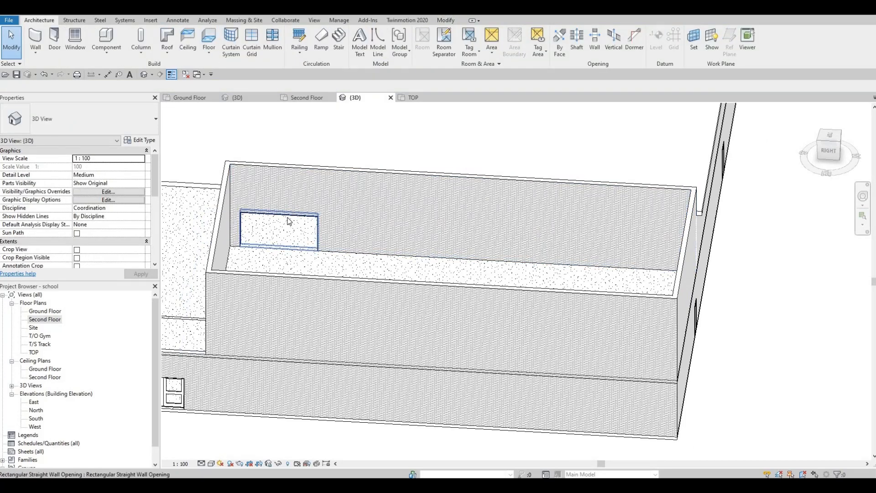
{"action": "left_click", "coordinate": [289, 221]}
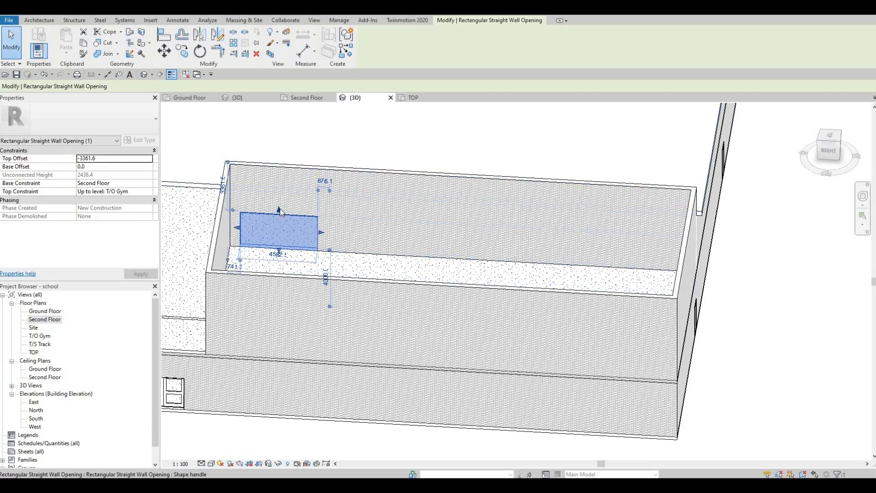
{"action": "left_click_drag", "start_coordinate": [282, 201], "coordinate": [277, 209]}
{"action": "left_click_drag", "start_coordinate": [323, 233], "coordinate": [322, 231]}
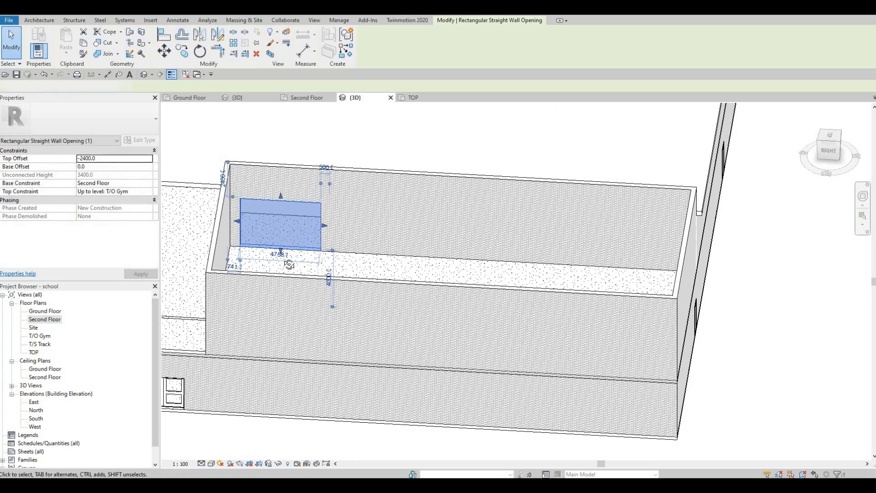
{"action": "key", "text": "Escape"}
Step: Orbit the 3D view to inspect the raised walls and the opening
{"action": "middle_click_drag", "start_coordinate": [322, 255], "coordinate": [329, 214], "text": "shift"}
{"action": "middle_click_drag", "start_coordinate": [290, 190], "coordinate": [294, 167]}
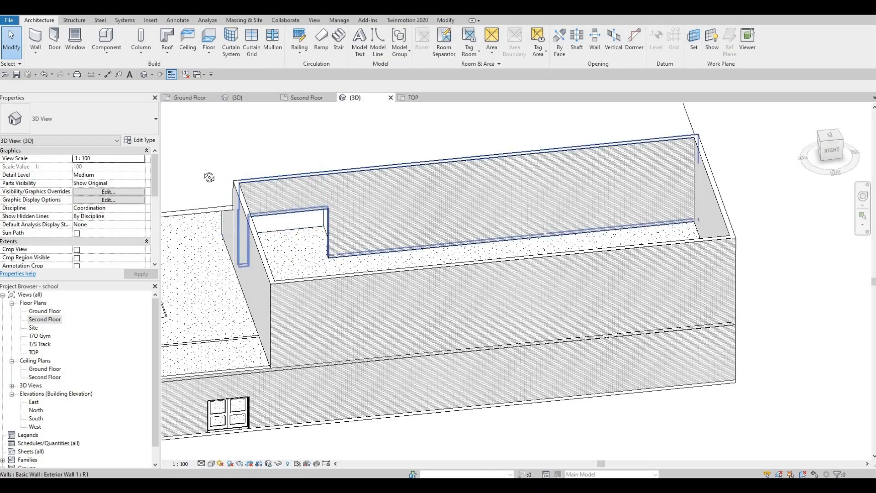
{"action": "middle_click_drag", "start_coordinate": [210, 178], "coordinate": [199, 262], "text": "shift"}
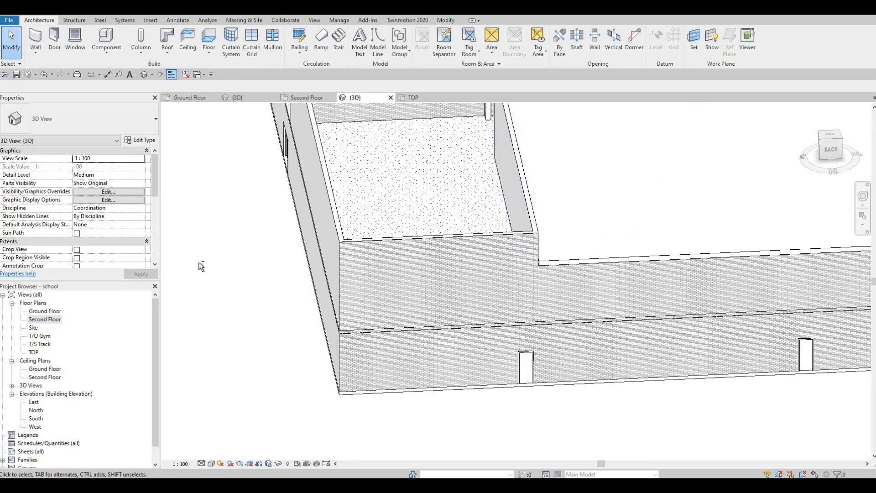
{"action": "middle_click_drag", "start_coordinate": [251, 249], "coordinate": [275, 215], "text": "shift"}
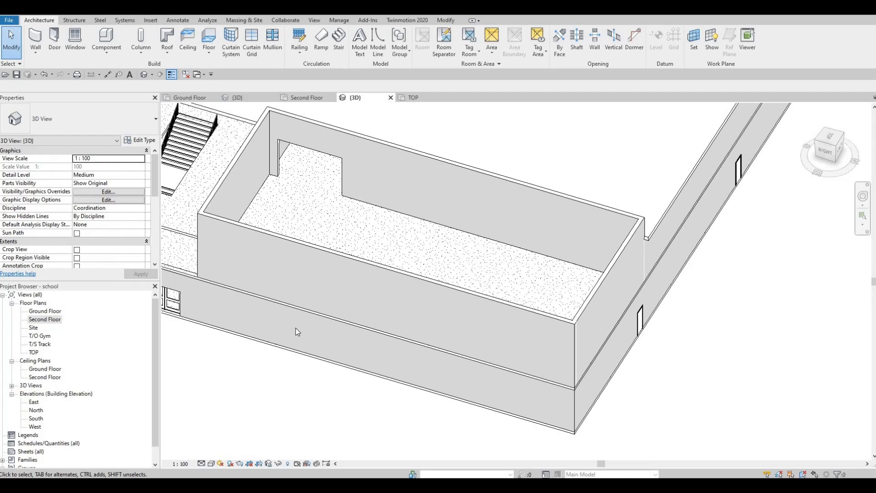
Step: Edit the Second Floor slab's boundary to cut a rectangular opening over the gym between grids 1 and 4
{"action": "middle_click_drag", "start_coordinate": [470, 297], "coordinate": [240, 259], "text": "shift"}
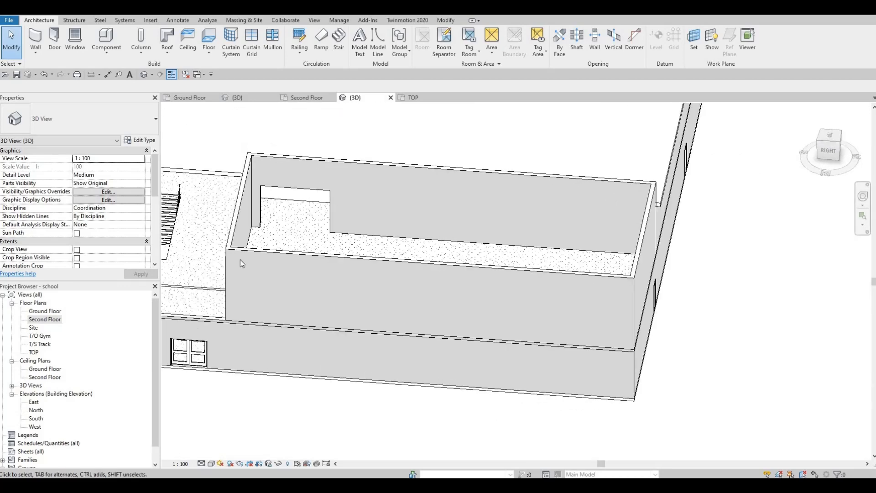
{"action": "left_click", "coordinate": [43, 322]}
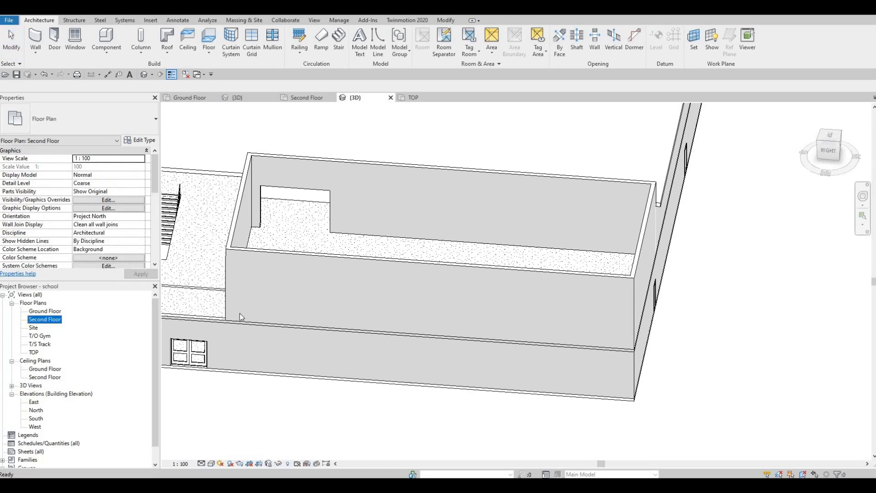
{"action": "scroll", "coordinate": [303, 282], "scroll_direction": "down", "scroll_amount": 1}
{"action": "middle_click_drag", "start_coordinate": [304, 282], "coordinate": [277, 374]}
{"action": "scroll", "coordinate": [278, 375], "scroll_direction": "down", "scroll_amount": 2}
{"action": "middle_click_drag", "start_coordinate": [294, 242], "coordinate": [294, 268]}
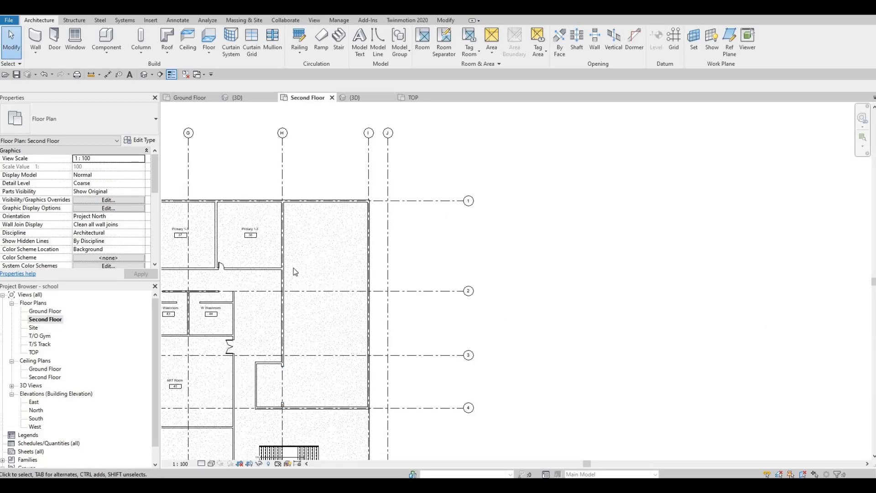
{"action": "middle_click_drag", "start_coordinate": [297, 312], "coordinate": [315, 288]}
{"action": "scroll", "coordinate": [320, 228], "scroll_direction": "up", "scroll_amount": 2}
{"action": "middle_click_drag", "start_coordinate": [323, 325], "coordinate": [328, 288]}
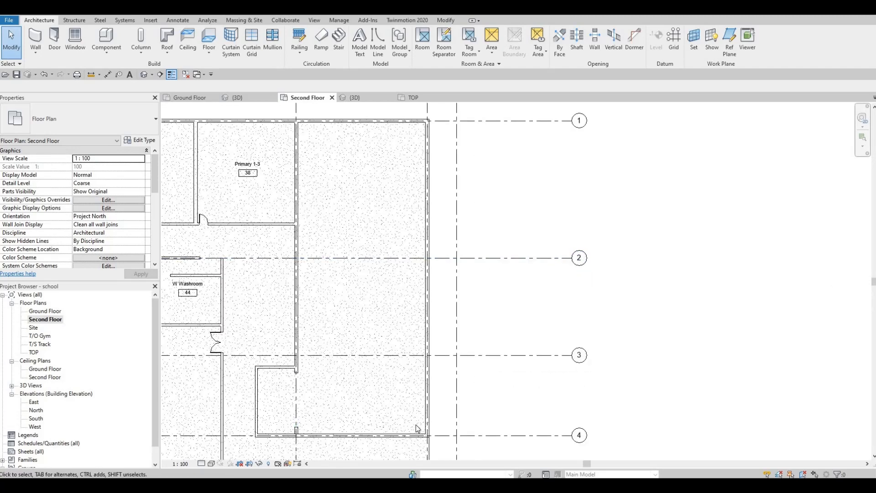
{"action": "middle_click_drag", "start_coordinate": [412, 351], "coordinate": [420, 327]}
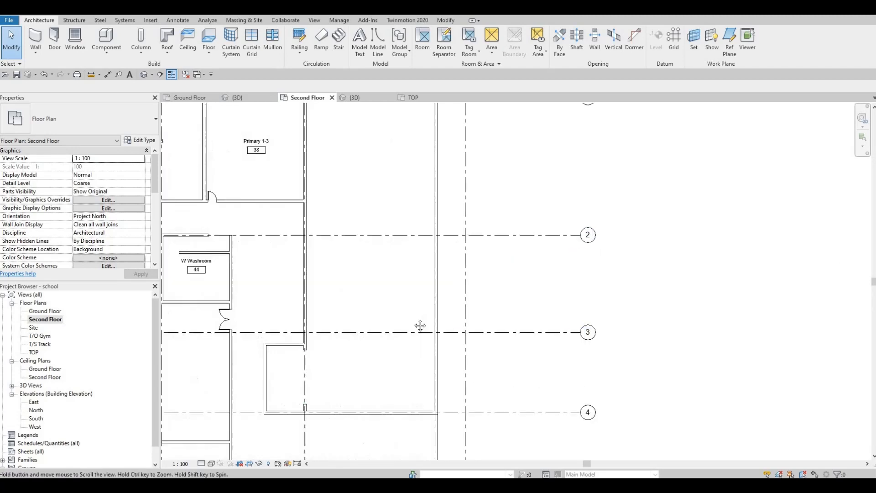
{"action": "scroll", "coordinate": [362, 374], "scroll_direction": "down", "scroll_amount": 2}
{"action": "middle_click_drag", "start_coordinate": [362, 373], "coordinate": [420, 259]}
{"action": "middle_click_drag", "start_coordinate": [415, 342], "coordinate": [410, 325]}
{"action": "scroll", "coordinate": [410, 327], "scroll_direction": "down", "scroll_amount": 1}
{"action": "middle_click_drag", "start_coordinate": [409, 435], "coordinate": [415, 339]}
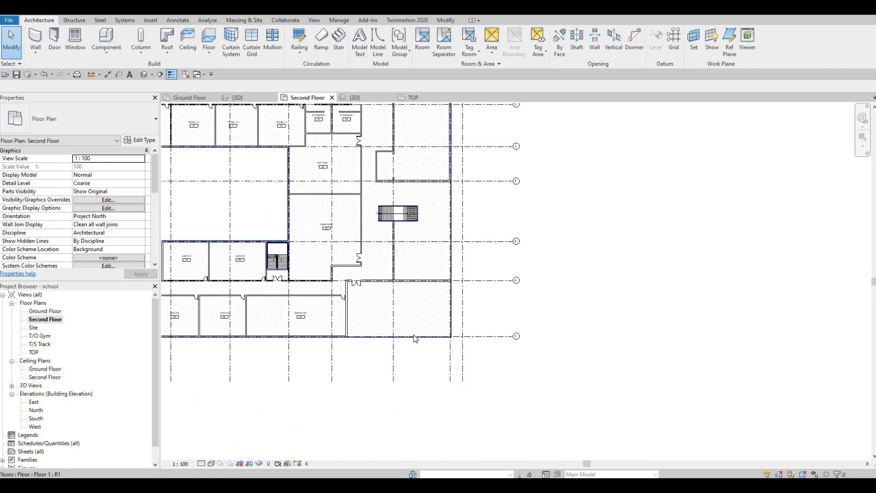
{"action": "left_click", "coordinate": [382, 217]}
{"action": "middle_click_drag", "start_coordinate": [382, 218], "coordinate": [371, 364]}
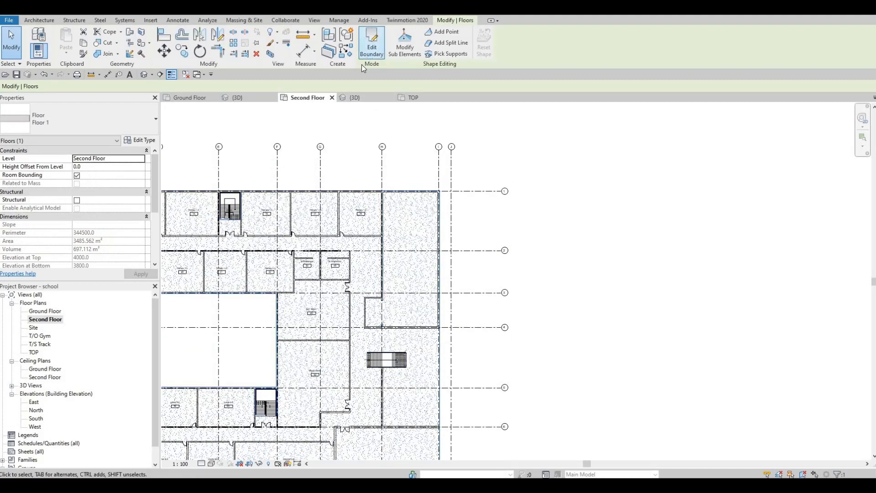
{"action": "left_click", "coordinate": [372, 44]}
{"action": "scroll", "coordinate": [408, 201], "scroll_direction": "up", "scroll_amount": 4}
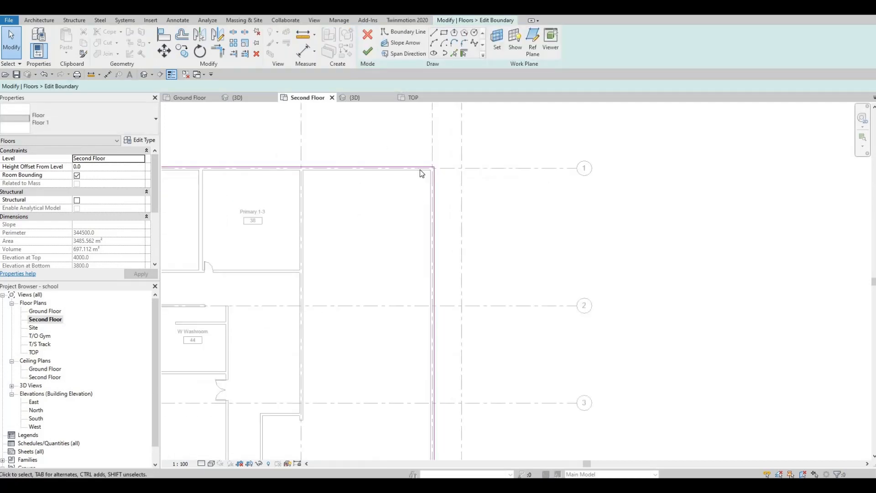
{"action": "middle_click_drag", "start_coordinate": [421, 170], "coordinate": [433, 144]}
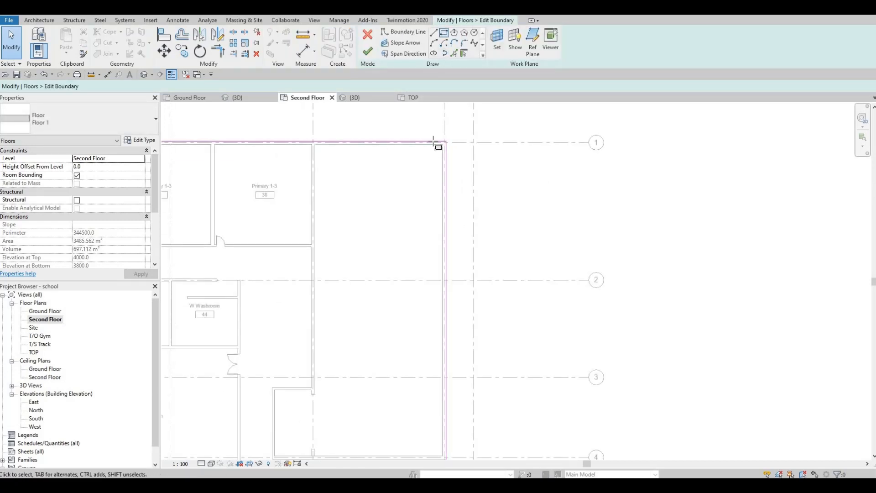
{"action": "key", "text": "l"}
{"action": "key", "text": "i"}
{"action": "scroll", "coordinate": [459, 144], "scroll_direction": "up", "scroll_amount": 4}
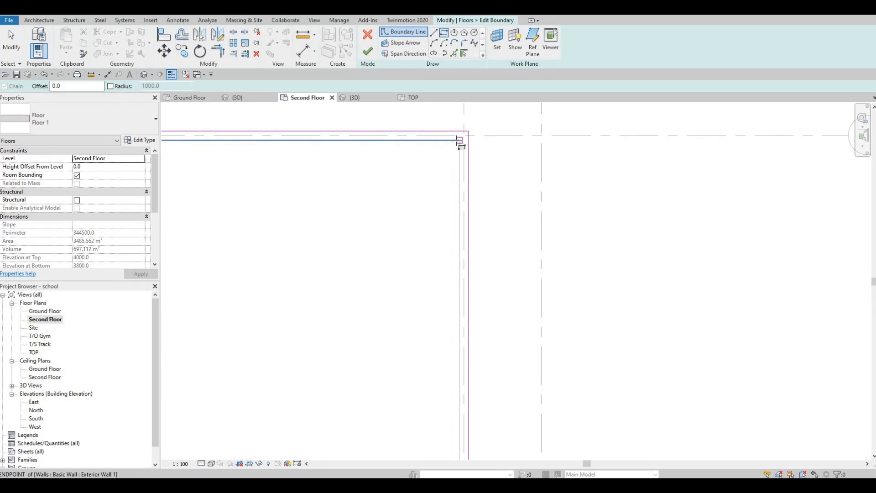
{"action": "left_click", "coordinate": [459, 140]}
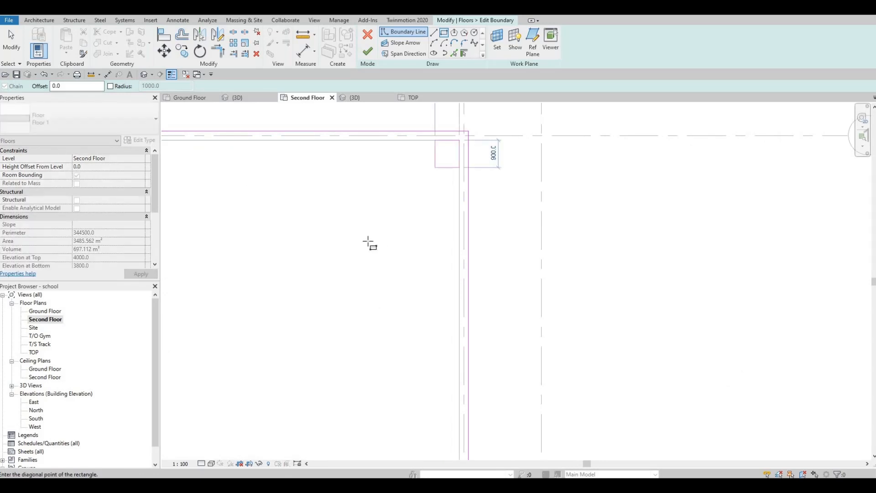
{"action": "middle_click_drag", "start_coordinate": [368, 241], "coordinate": [381, 172]}
{"action": "scroll", "coordinate": [381, 172], "scroll_direction": "down", "scroll_amount": 3}
{"action": "middle_click_drag", "start_coordinate": [315, 404], "coordinate": [349, 262]}
{"action": "scroll", "coordinate": [349, 262], "scroll_direction": "down", "scroll_amount": 2}
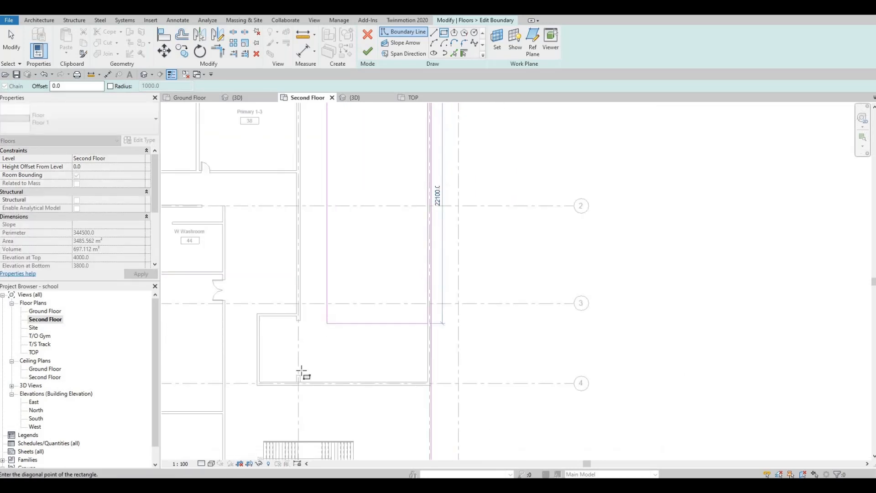
{"action": "scroll", "coordinate": [300, 391], "scroll_direction": "up", "scroll_amount": 4}
{"action": "left_click", "coordinate": [298, 391]}
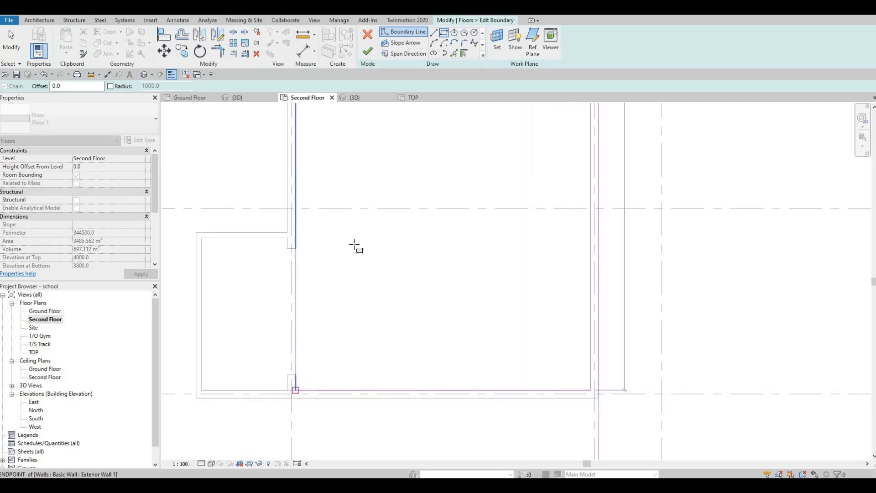
{"action": "left_click", "coordinate": [368, 51]}
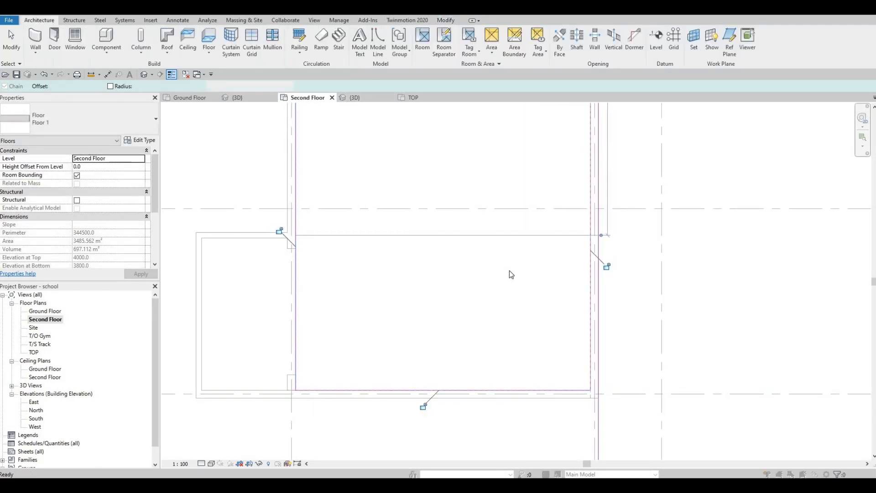
{"action": "left_click", "coordinate": [517, 254]}
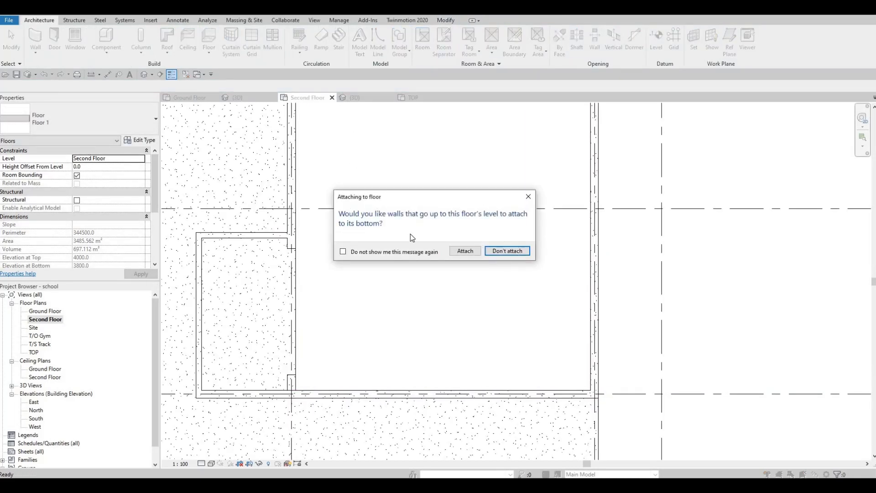
Step: Orbit the 3D view to inspect the opening in the second floor over the gym
{"action": "left_click", "coordinate": [144, 74]}
{"action": "middle_click_drag", "start_coordinate": [315, 209], "coordinate": [306, 309], "text": "shift"}
{"action": "middle_click_drag", "start_coordinate": [292, 261], "coordinate": [439, 158], "text": "shift"}
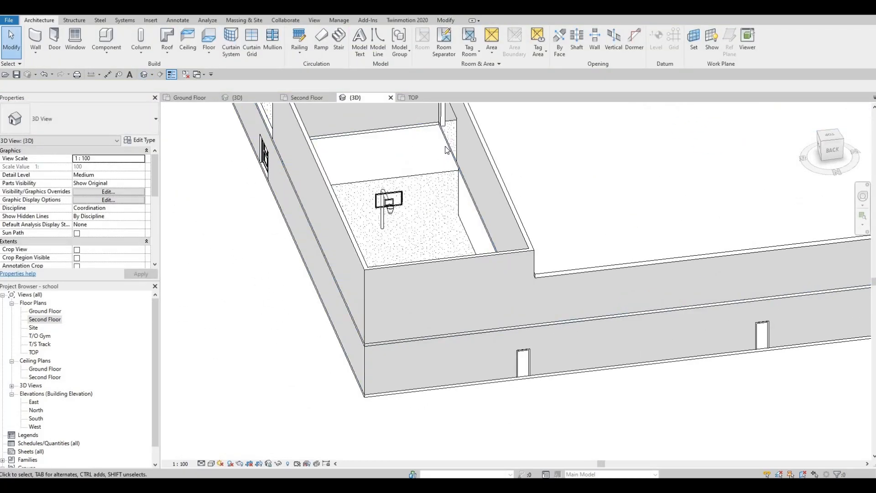
{"action": "scroll", "coordinate": [439, 158], "scroll_direction": "up", "scroll_amount": 4}
{"action": "middle_click_drag", "start_coordinate": [392, 248], "coordinate": [404, 262], "text": "shift"}
{"action": "scroll", "coordinate": [425, 340], "scroll_direction": "down", "scroll_amount": 1}
{"action": "mouse_move", "coordinate": [349, 204]}
{"action": "middle_mouse_down", "text": "shift"}
{"action": "mouse_move", "coordinate": [297, 170]}
{"action": "mouse_move", "coordinate": [406, 180]}
{"action": "mouse_move", "coordinate": [409, 172]}
{"action": "middle_mouse_up", "text": "shift"}
{"action": "mouse_move", "coordinate": [205, 214]}
{"action": "middle_mouse_down", "text": "shift"}
{"action": "mouse_move", "coordinate": [141, 209]}
{"action": "mouse_move", "coordinate": [176, 217]}
{"action": "middle_mouse_up", "text": "shift"}
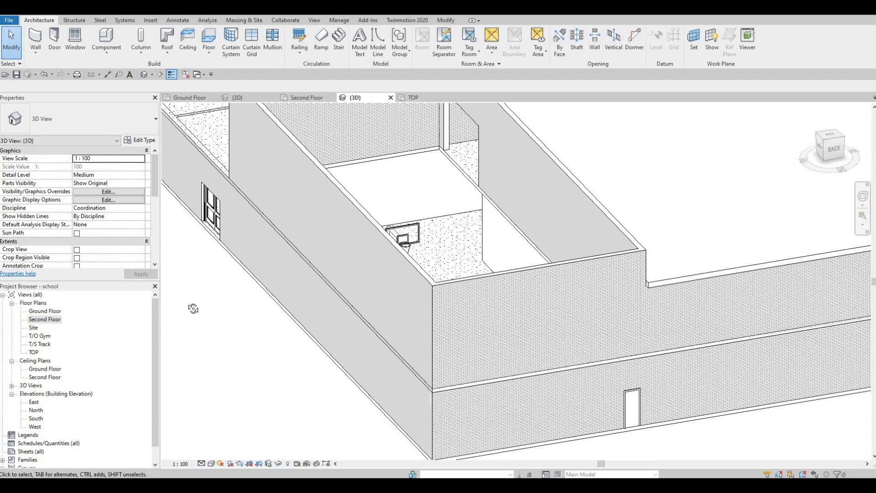
{"action": "middle_click_drag", "start_coordinate": [335, 275], "coordinate": [215, 436], "text": "shift"}
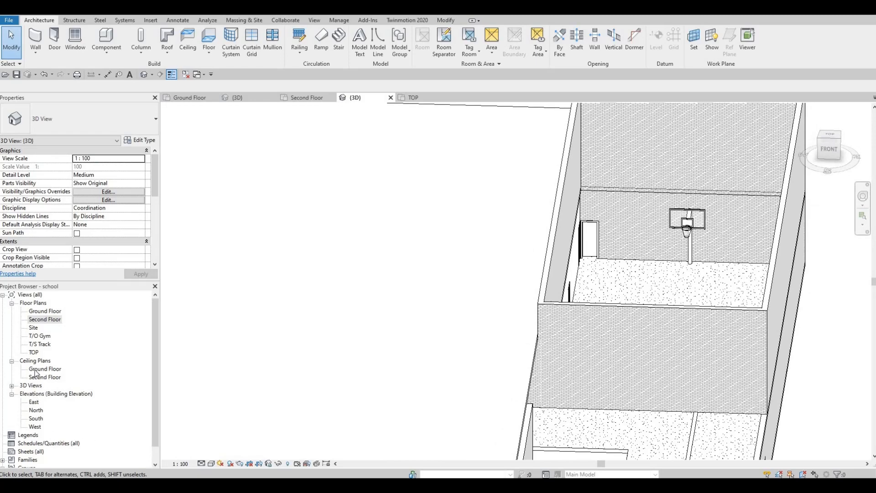
Step: On the T/S Track plan, start a new floor and duplicate its type as Floor 2
{"action": "double_click", "coordinate": [41, 345]}
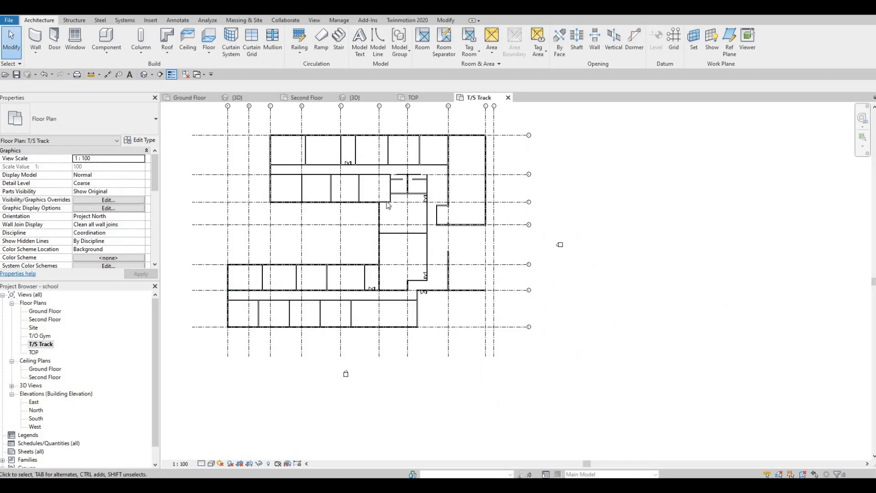
{"action": "scroll", "coordinate": [389, 205], "scroll_direction": "up", "scroll_amount": 6}
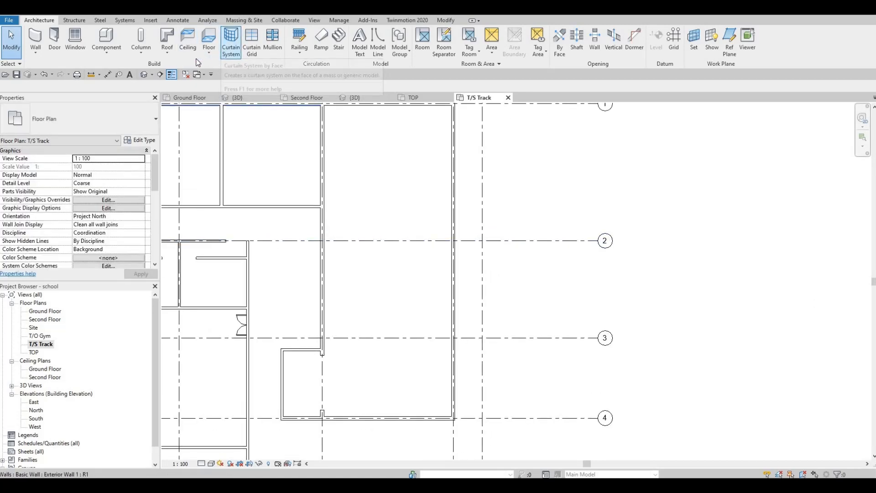
{"action": "left_click", "coordinate": [208, 37]}
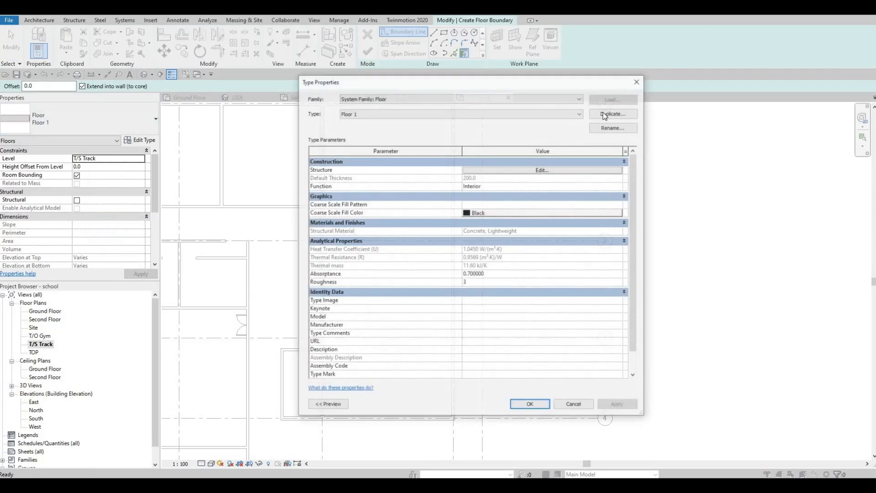
{"action": "left_click", "coordinate": [614, 113]}
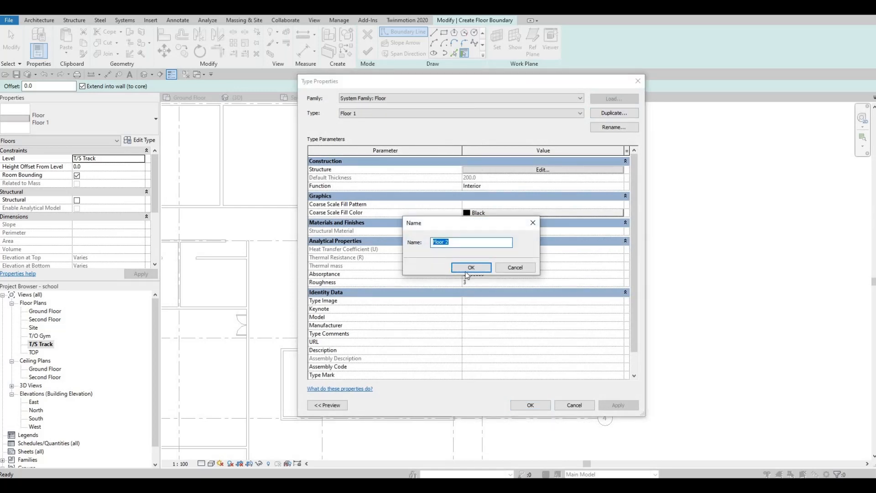
{"action": "key", "text": "Return"}
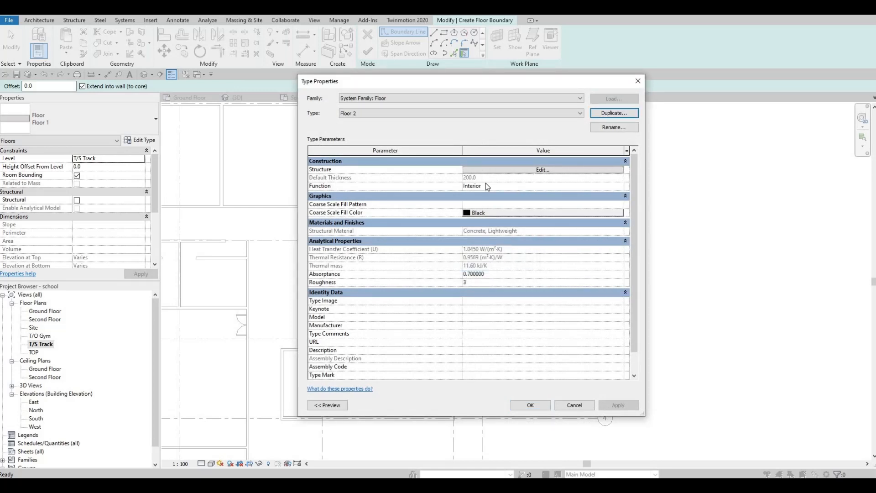
Step: Set the structure layer material of Floor 2 to Rubber, Black
{"action": "left_click", "coordinate": [485, 170]}
{"action": "left_click", "coordinate": [445, 169]}
{"action": "left_click", "coordinate": [440, 168]}
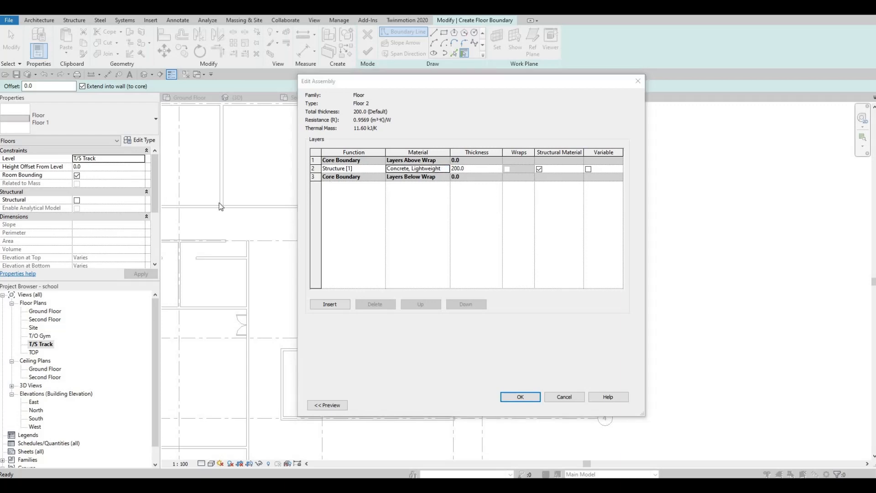
{"action": "scroll", "coordinate": [197, 213], "scroll_direction": "down", "scroll_amount": 6}
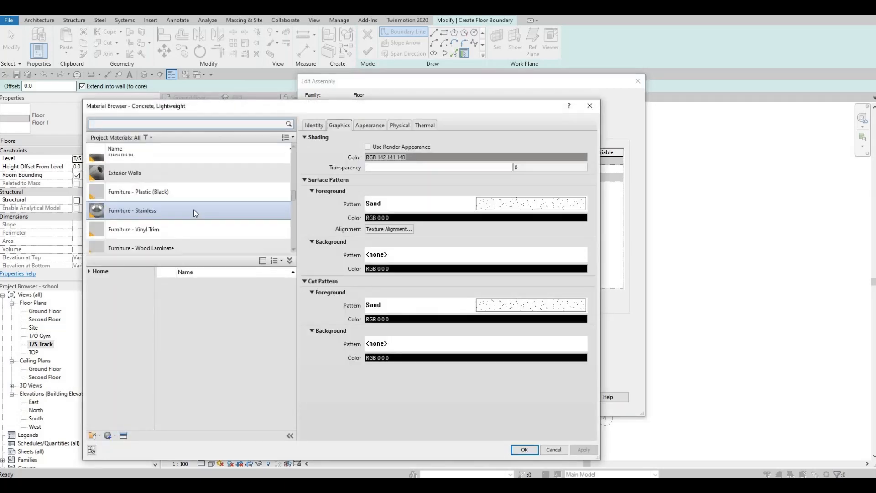
{"action": "scroll", "coordinate": [185, 210], "scroll_direction": "down", "scroll_amount": 5}
{"action": "scroll", "coordinate": [181, 211], "scroll_direction": "up", "scroll_amount": 2}
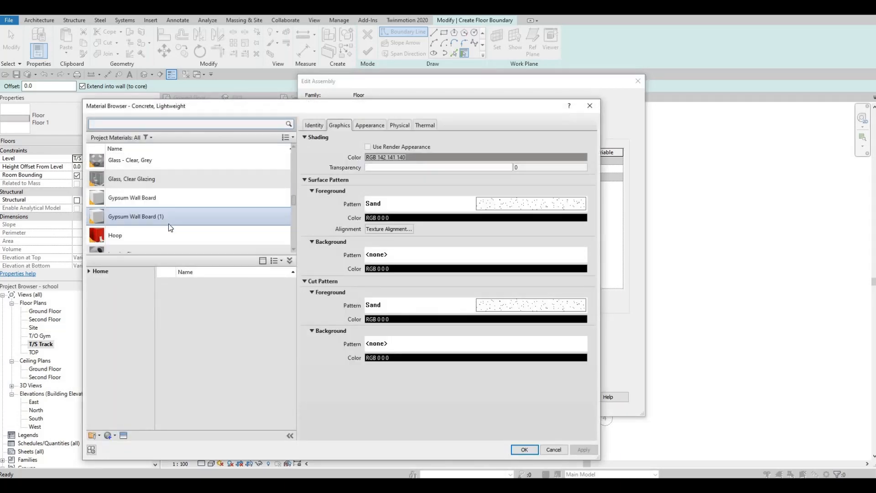
{"action": "scroll", "coordinate": [169, 227], "scroll_direction": "down", "scroll_amount": 10}
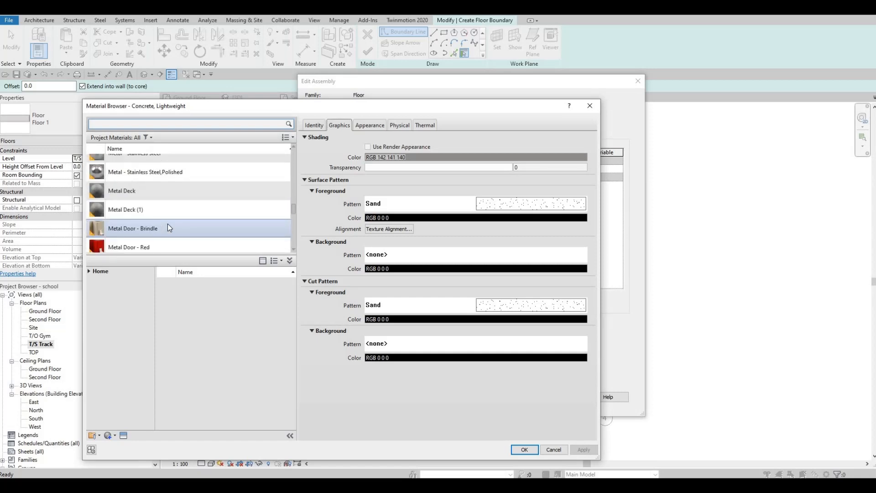
{"action": "scroll", "coordinate": [168, 224], "scroll_direction": "down", "scroll_amount": 3}
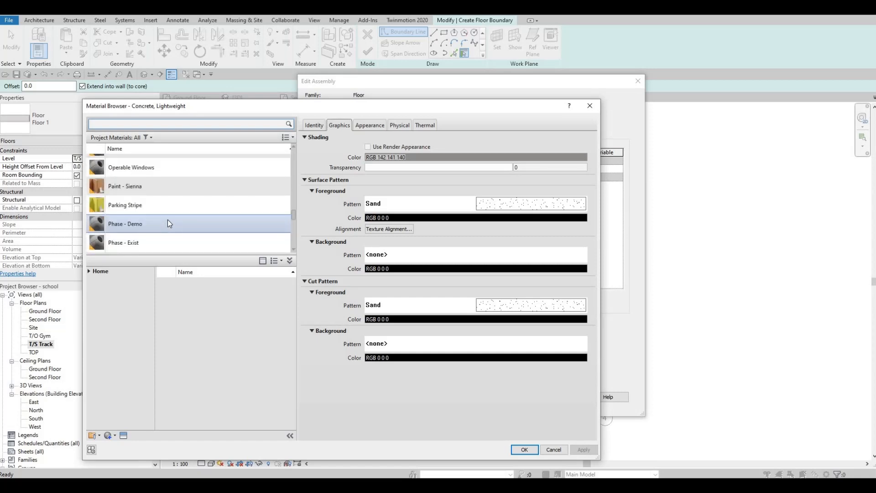
{"action": "scroll", "coordinate": [168, 221], "scroll_direction": "down", "scroll_amount": 4}
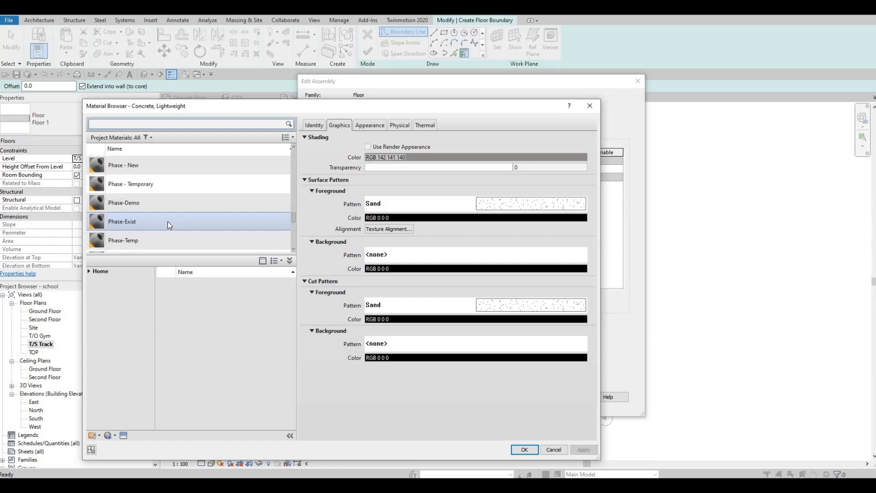
{"action": "scroll", "coordinate": [147, 217], "scroll_direction": "up", "scroll_amount": 1}
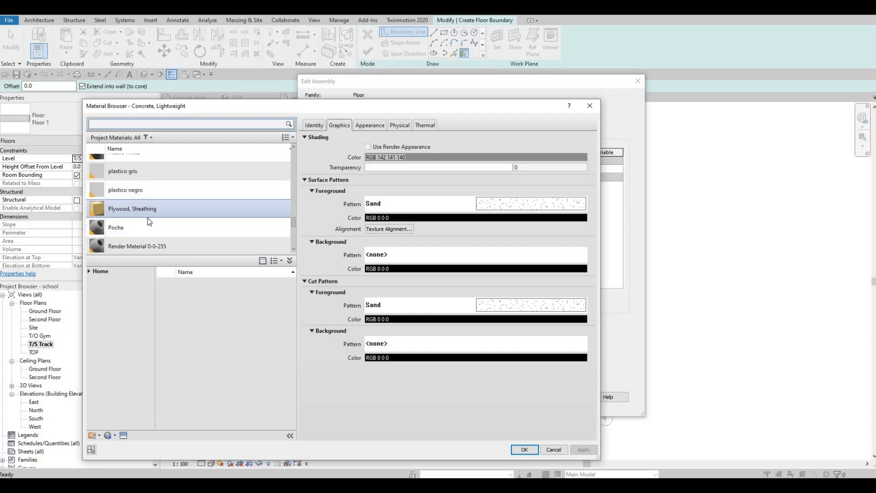
{"action": "scroll", "coordinate": [147, 218], "scroll_direction": "down", "scroll_amount": 2}
{"action": "scroll", "coordinate": [147, 218], "scroll_direction": "down", "scroll_amount": 3}
{"action": "left_click", "coordinate": [138, 128]}
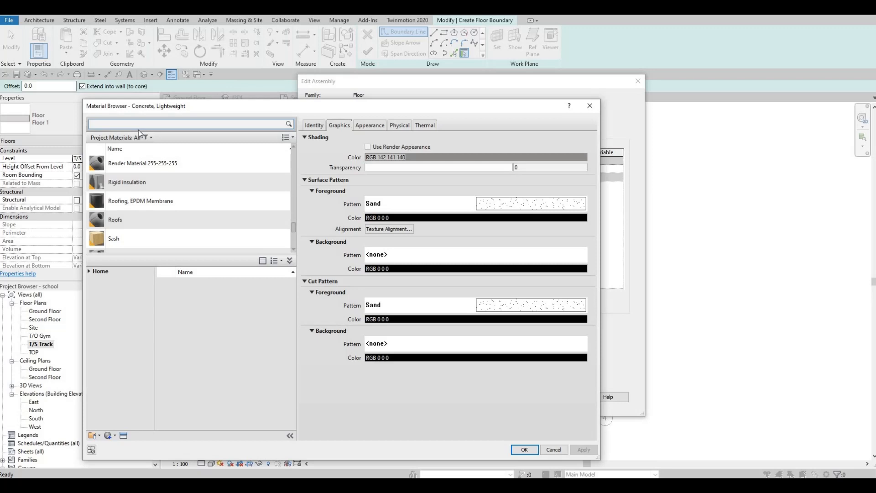
{"action": "type", "text": "rubber"}
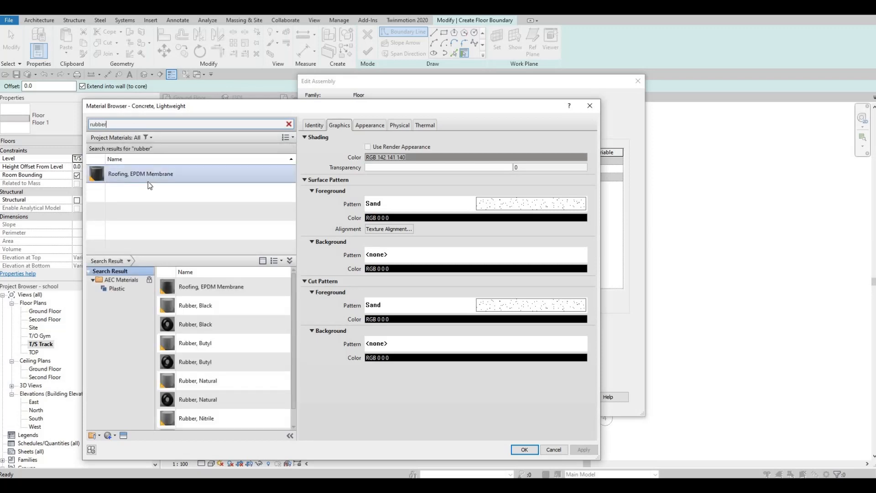
{"action": "left_click", "coordinate": [219, 304]}
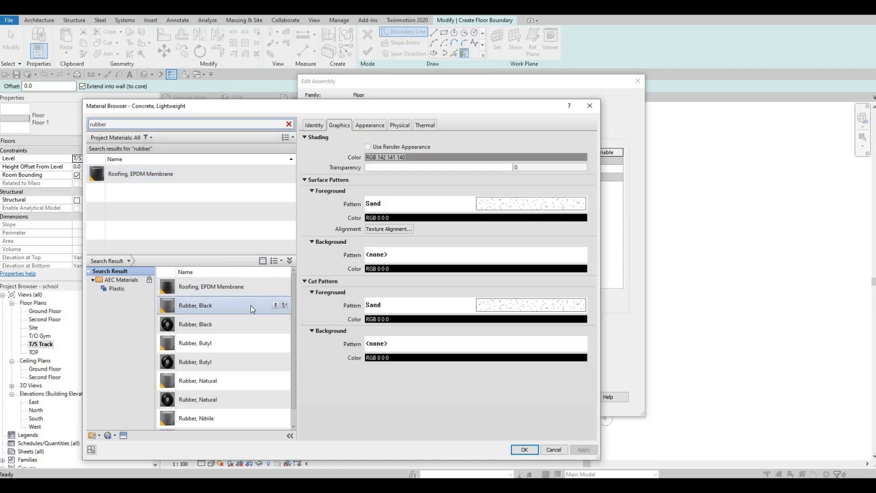
{"action": "left_click", "coordinate": [275, 305]}
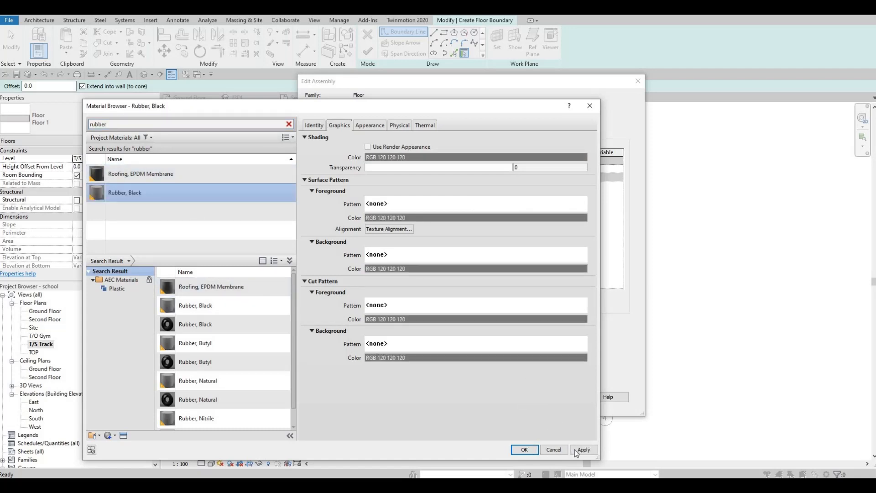
{"action": "left_click", "coordinate": [530, 449]}
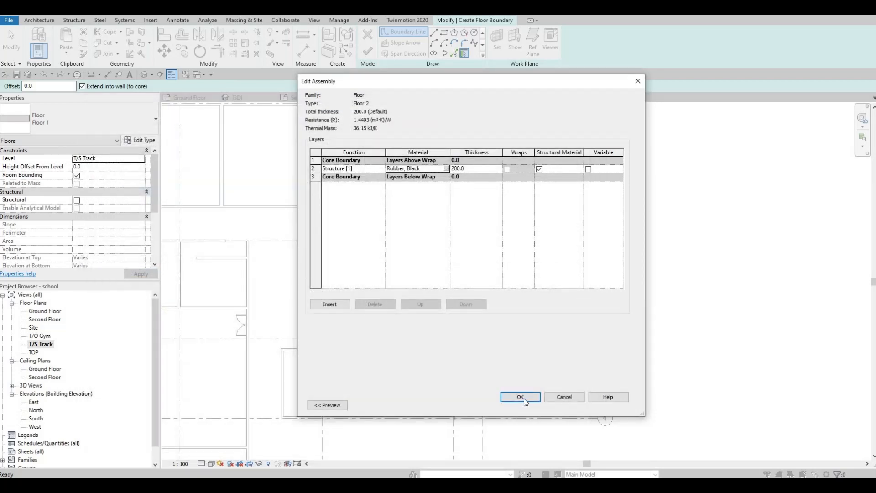
{"action": "left_click", "coordinate": [522, 397]}
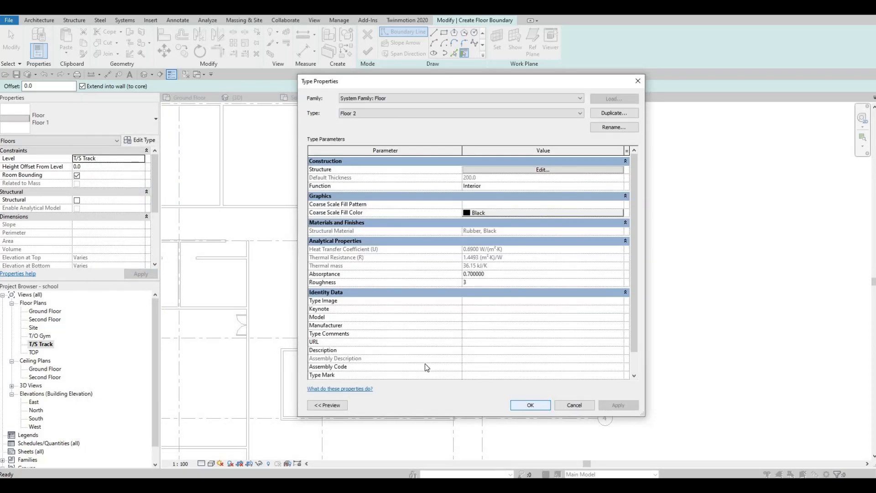
{"action": "key", "text": "Return"}
Step: Sketch a rectangular floor boundary inside the gym walls from grid 1 to grid 4
{"action": "middle_click_drag", "start_coordinate": [457, 24], "coordinate": [453, 35]}
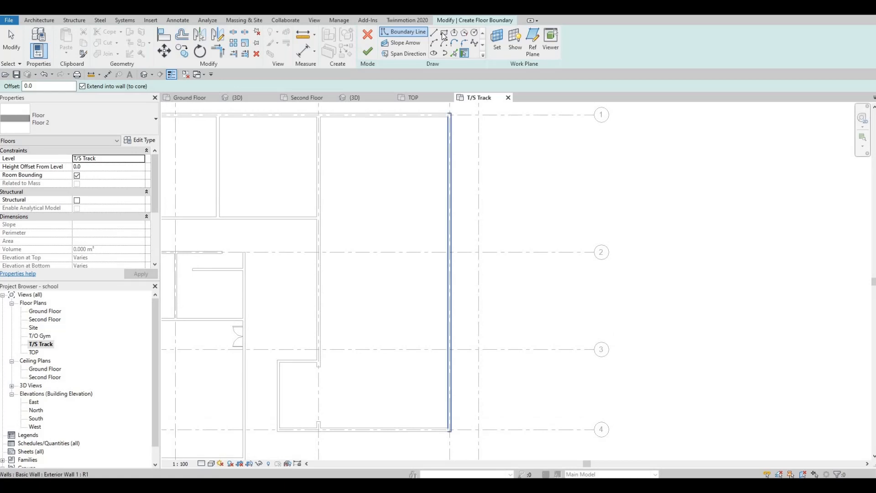
{"action": "left_click", "coordinate": [444, 33]}
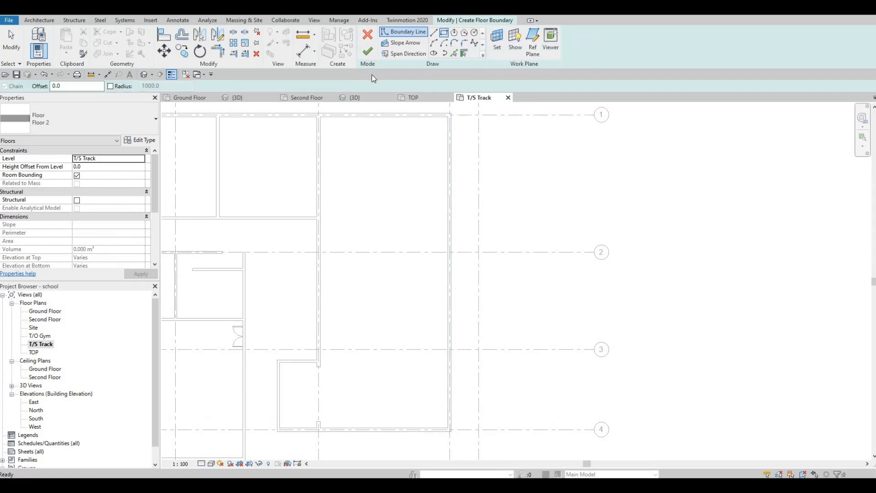
{"action": "left_click", "coordinate": [321, 117]}
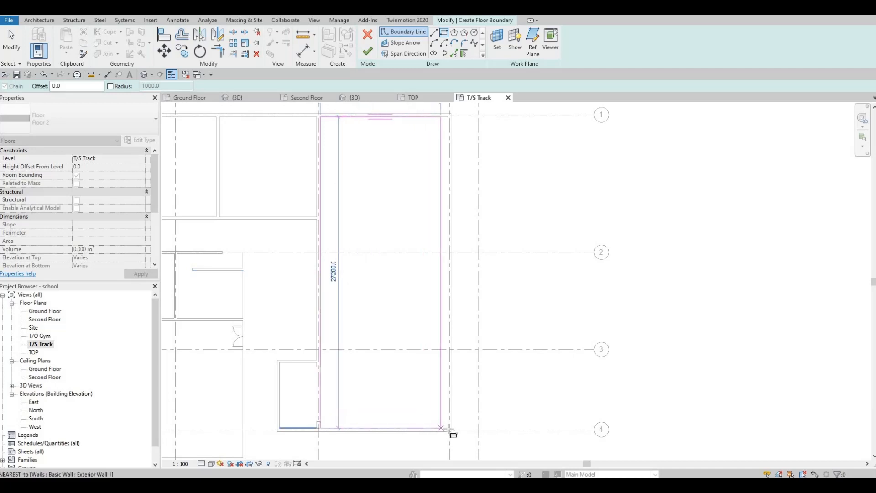
{"action": "left_click", "coordinate": [448, 428]}
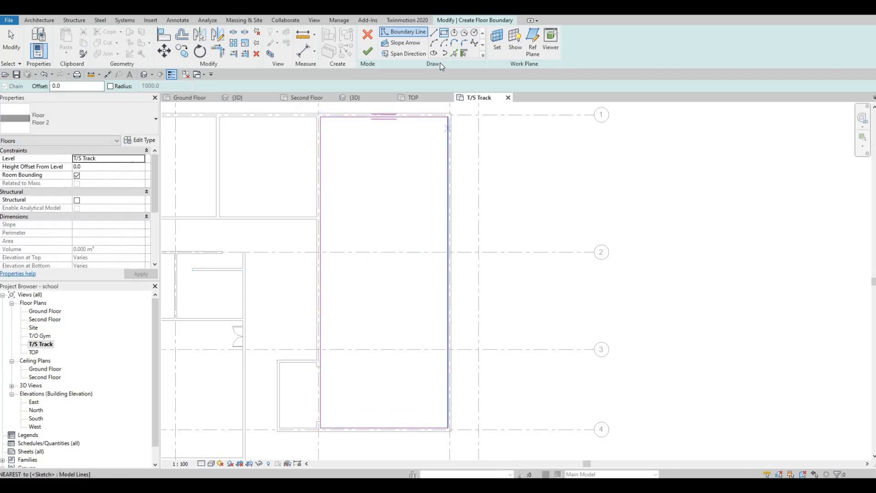
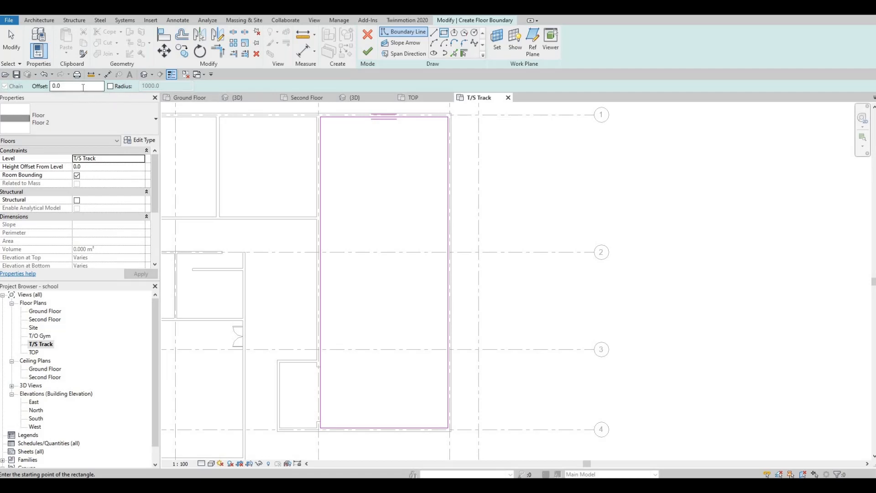
{"action": "left_click", "coordinate": [83, 87]}
{"action": "type", "text": "600"}
{"action": "left_click", "coordinate": [322, 118]}
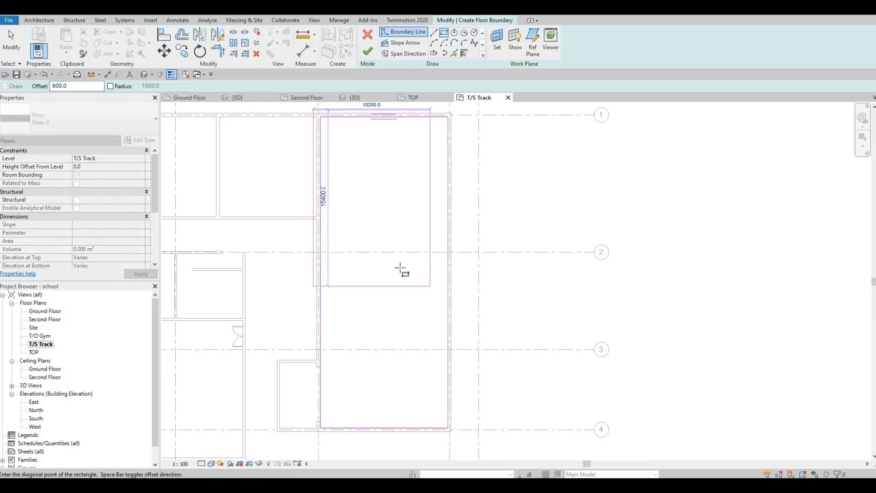
{"action": "key", "text": "Escape"}
{"action": "key", "text": "Escape"}
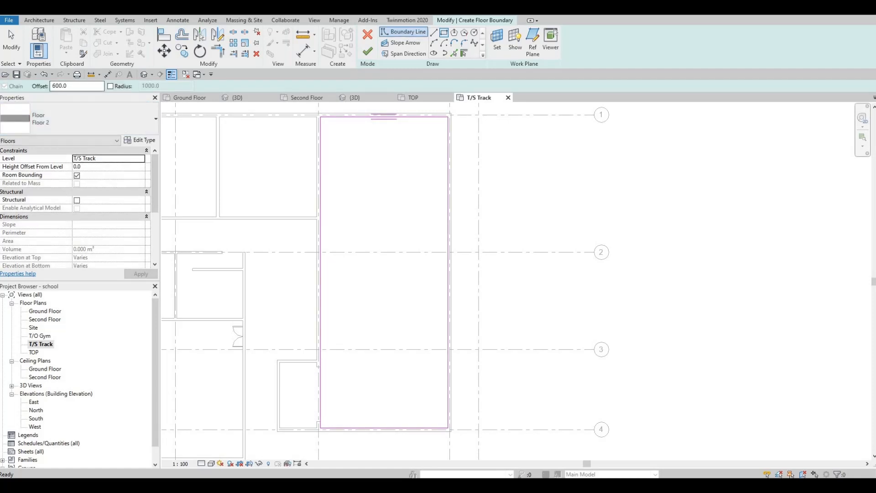
{"action": "double_click", "coordinate": [77, 86]}
{"action": "type", "text": "1500"}
{"action": "left_click", "coordinate": [323, 115]}
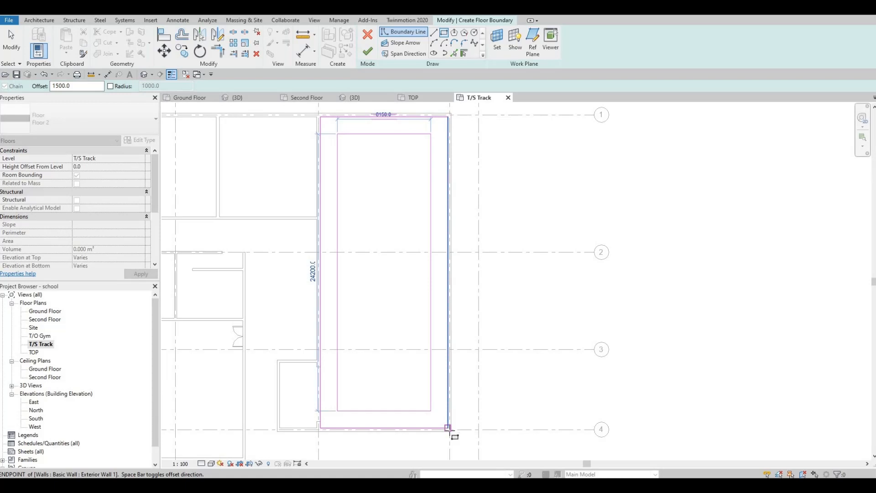
{"action": "left_click", "coordinate": [447, 428]}
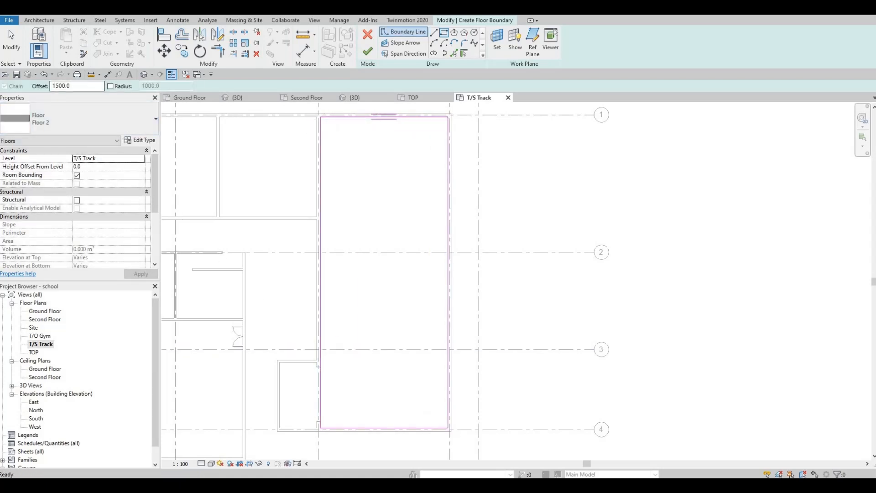
Step: Sketch an inner rectangle offset 2000 mm inside the floor boundary to form the track's opening
{"action": "double_click", "coordinate": [62, 86]}
{"action": "type", "text": "2000"}
{"action": "key", "text": "Return"}
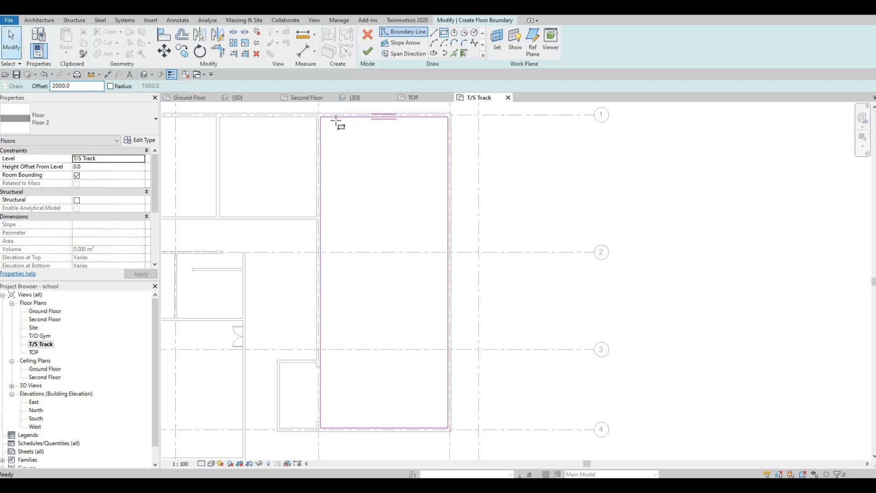
{"action": "left_click", "coordinate": [327, 124]}
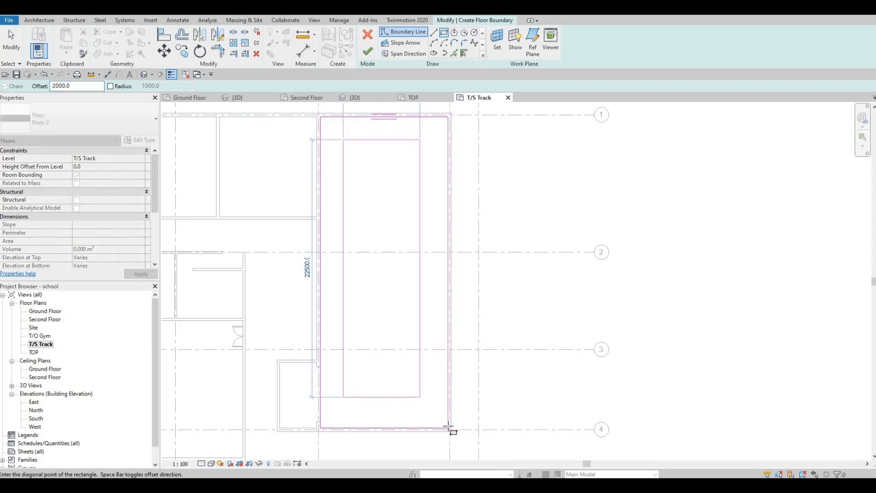
{"action": "left_click", "coordinate": [449, 429]}
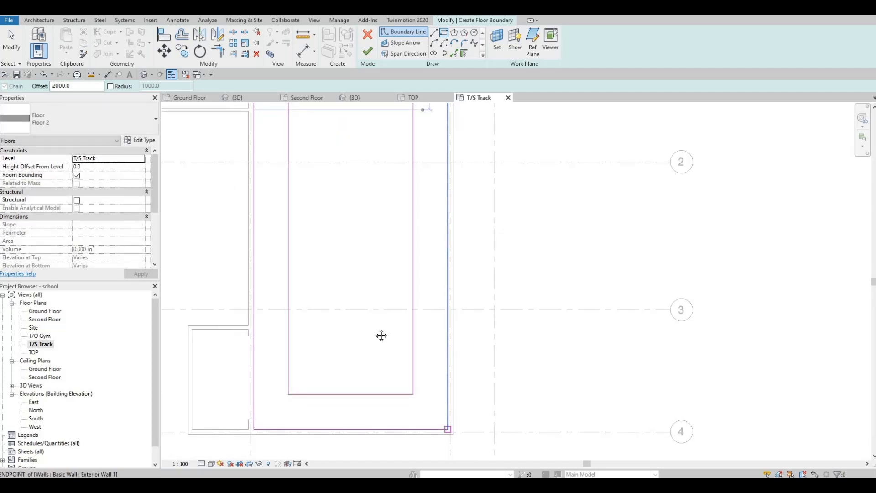
Step: Fillet the inner rectangle's top-left corner and set the arc's radius to 2000 mm
{"action": "middle_click_drag", "start_coordinate": [400, 244], "coordinate": [380, 216]}
{"action": "middle_click_drag", "start_coordinate": [340, 119], "coordinate": [368, 202]}
{"action": "scroll", "coordinate": [369, 201], "scroll_direction": "down", "scroll_amount": 1}
{"action": "scroll", "coordinate": [368, 201], "scroll_direction": "up", "scroll_amount": 2}
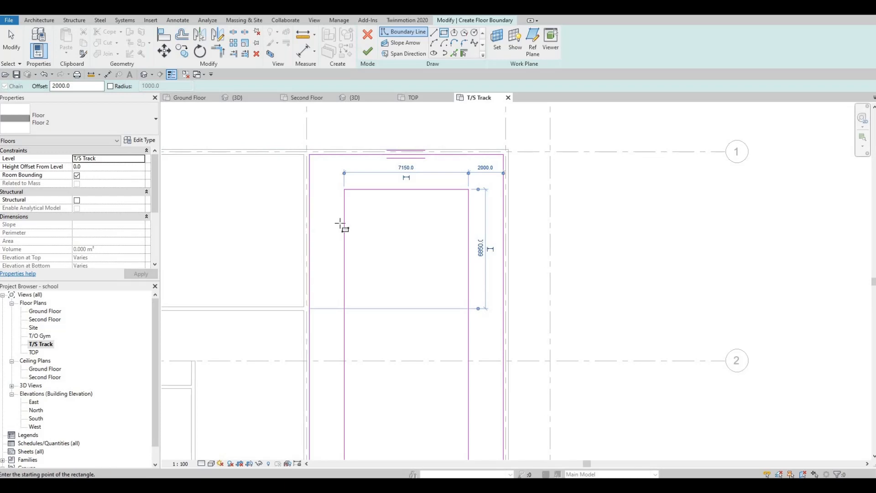
{"action": "key", "text": "Escape"}
{"action": "key", "text": "Escape"}
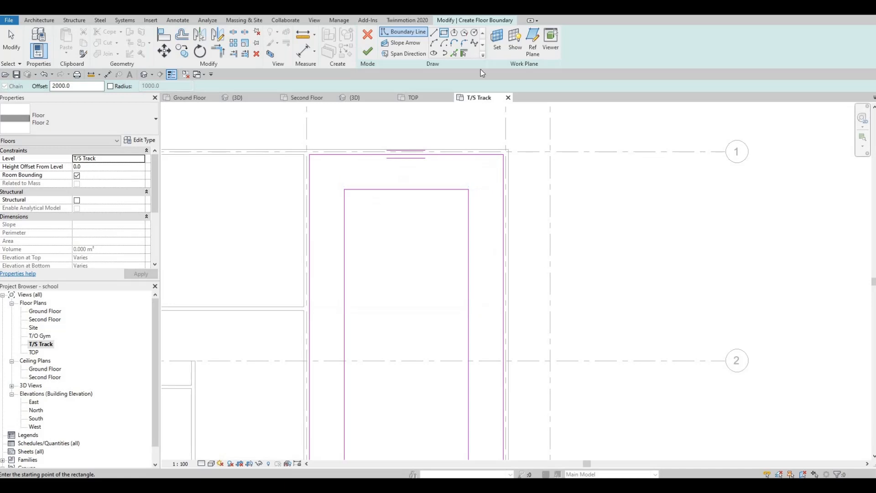
{"action": "left_click", "coordinate": [465, 44]}
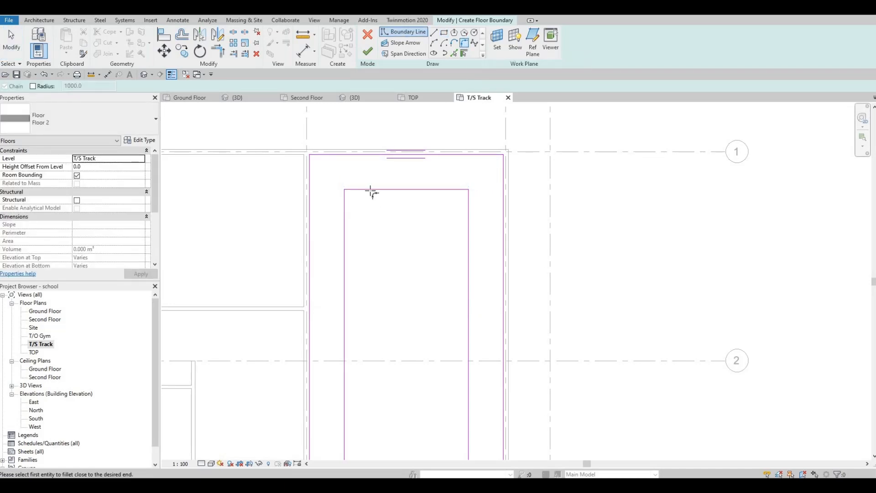
{"action": "left_click", "coordinate": [342, 212]}
{"action": "left_click", "coordinate": [359, 190]}
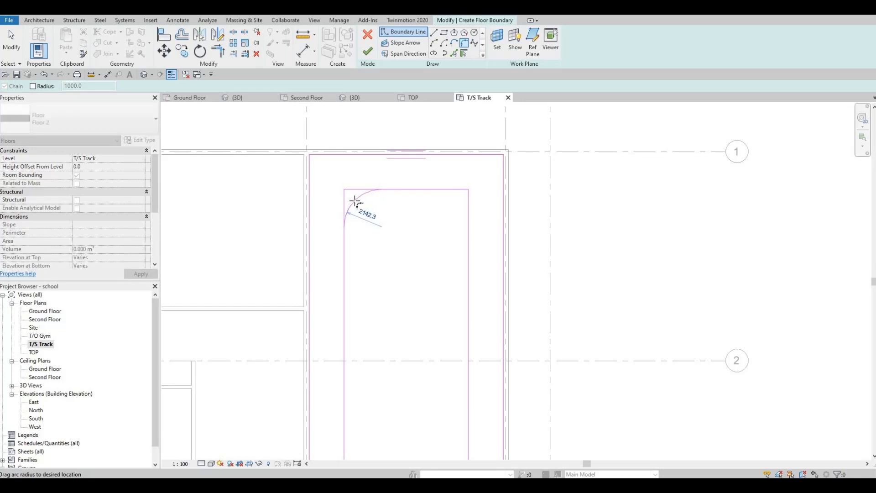
{"action": "left_click", "coordinate": [365, 201]}
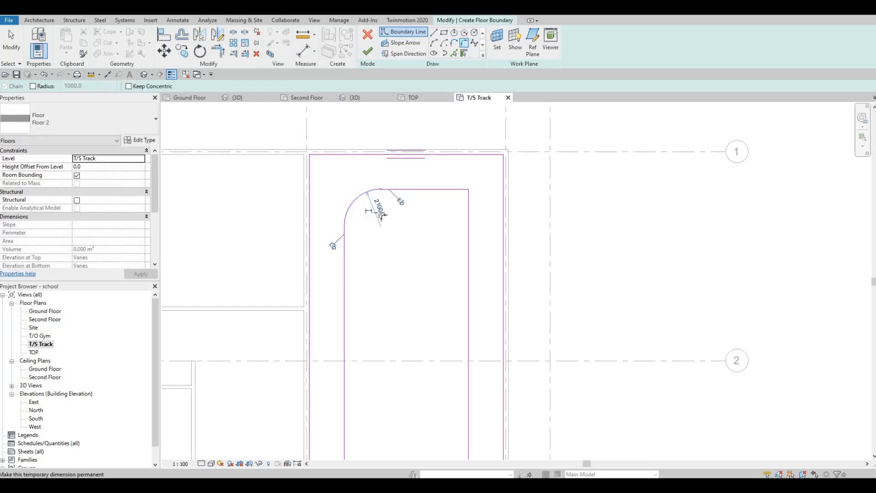
{"action": "key", "text": "Escape"}
{"action": "key", "text": "Escape"}
{"action": "left_click", "coordinate": [363, 194]}
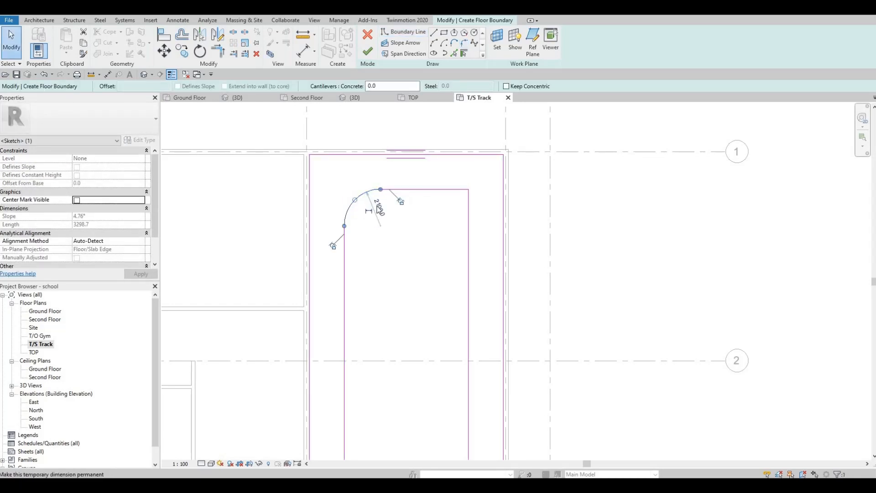
{"action": "left_click", "coordinate": [379, 209]}
{"action": "type", "text": "2000"}
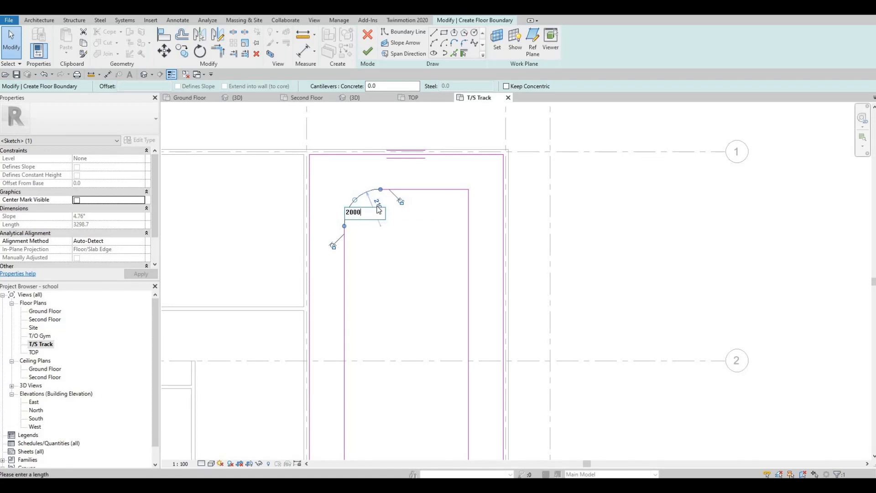
{"action": "key", "text": "Return"}
{"action": "left_click", "coordinate": [497, 172]}
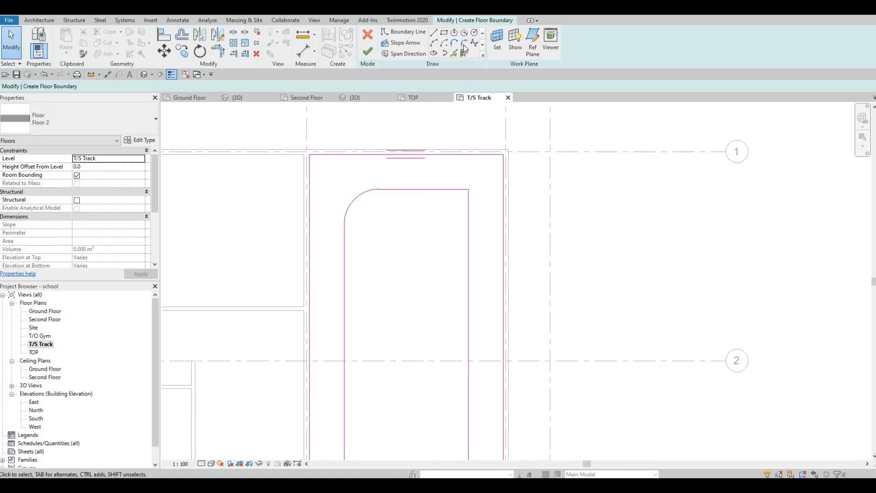
Step: Fillet the inner rectangle's top-right corner with an arc
{"action": "left_click", "coordinate": [465, 44]}
{"action": "left_click", "coordinate": [471, 212]}
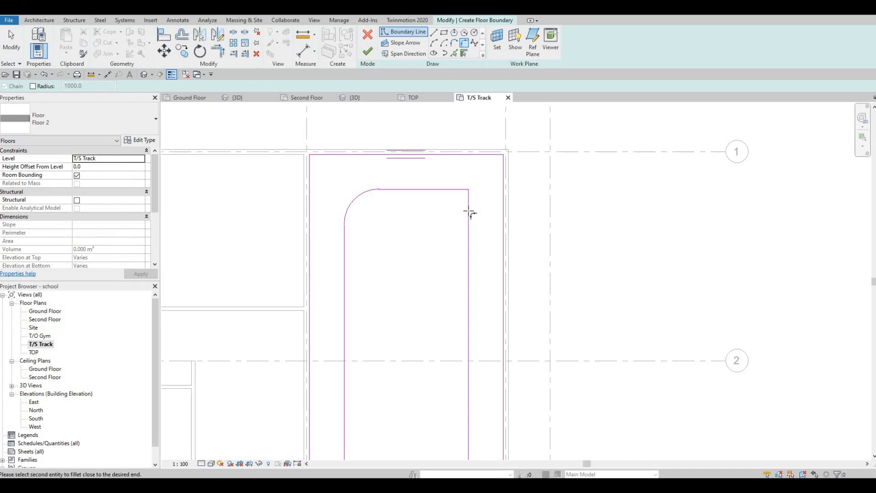
{"action": "left_click", "coordinate": [468, 221]}
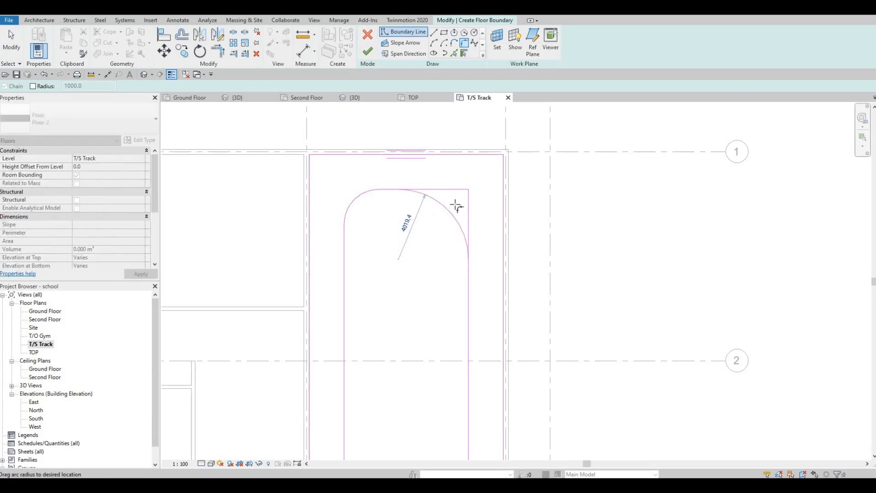
{"action": "left_click", "coordinate": [436, 326]}
Step: Fillet the inner rectangle's bottom-right and bottom-left corners with arcs
{"action": "middle_click_drag", "start_coordinate": [473, 404], "coordinate": [458, 307]}
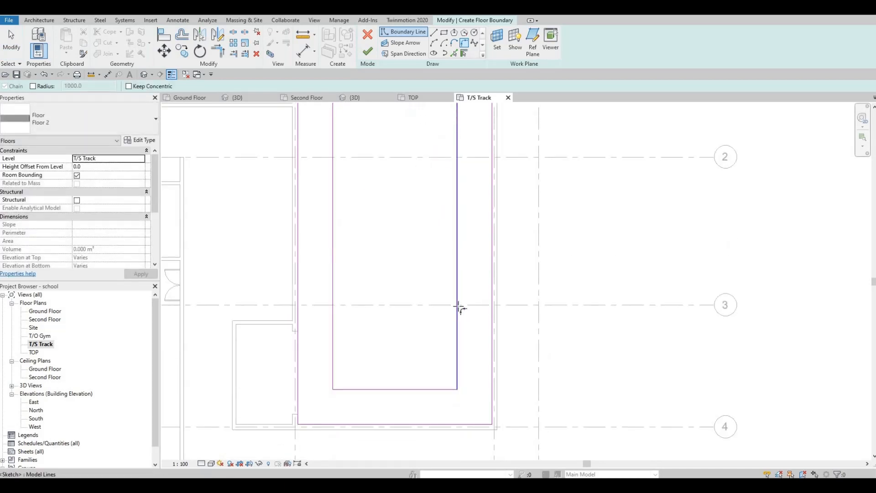
{"action": "left_click", "coordinate": [456, 360]}
{"action": "left_click", "coordinate": [436, 388]}
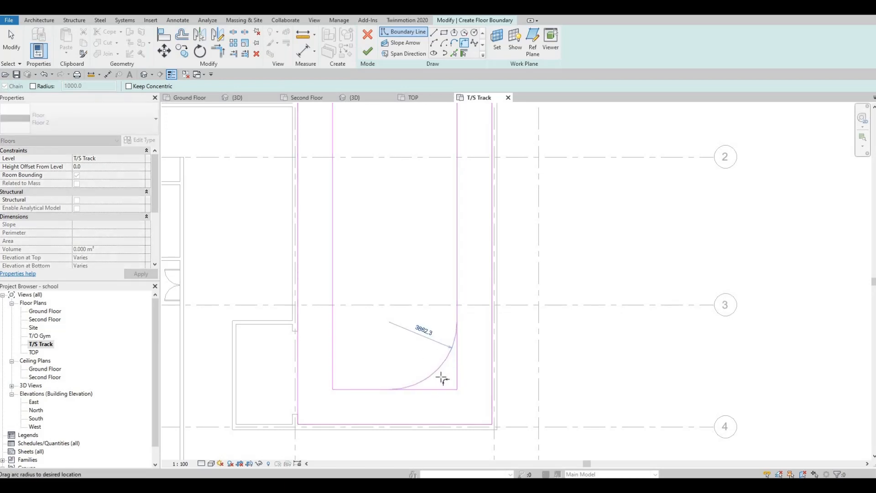
{"action": "left_click", "coordinate": [340, 363]}
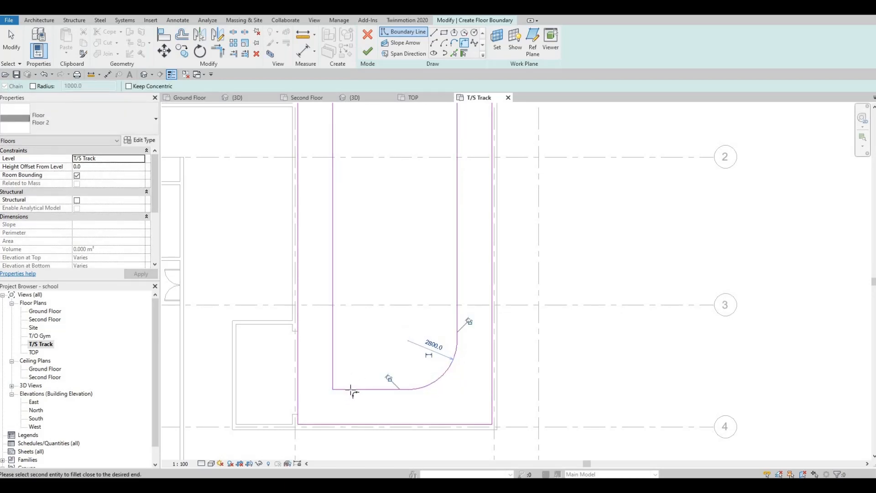
{"action": "left_click", "coordinate": [334, 368]}
{"action": "left_click", "coordinate": [365, 389]}
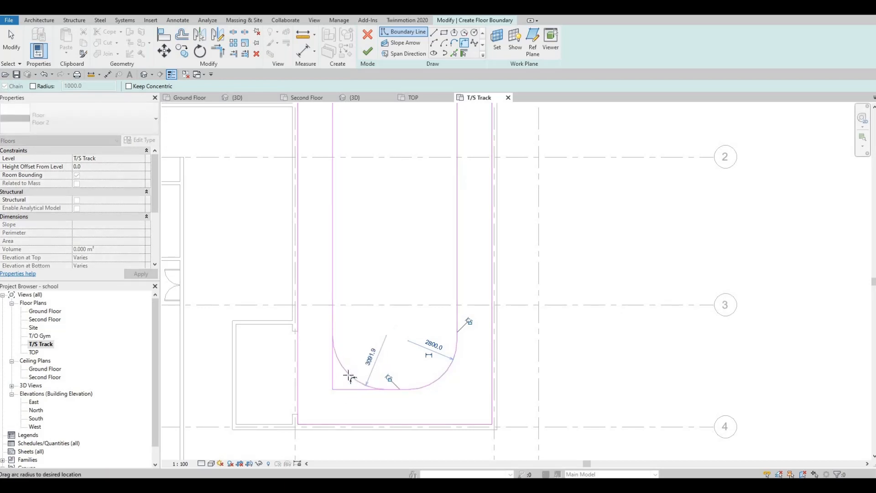
{"action": "left_click", "coordinate": [348, 376]}
{"action": "key", "text": "Escape"}
Step: Set the radii of both bottom corner arcs to 2000 mm
{"action": "left_click", "coordinate": [348, 374]}
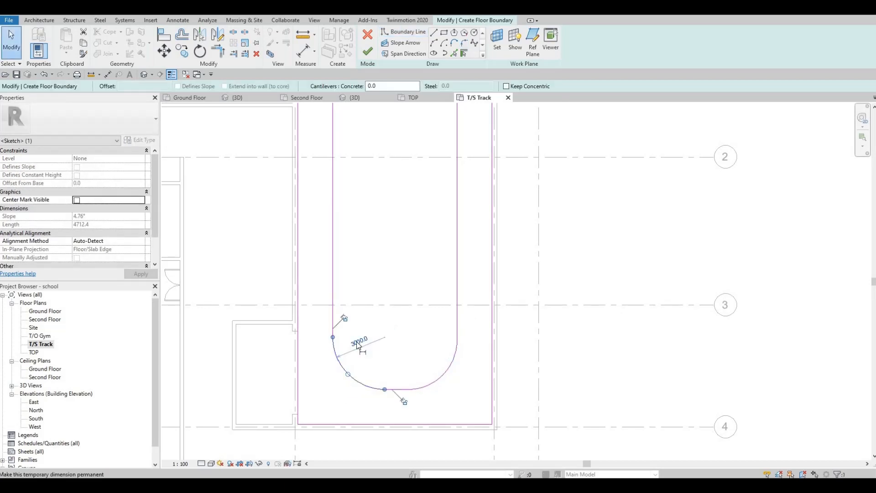
{"action": "left_click", "coordinate": [357, 342]}
{"action": "type", "text": "2000"}
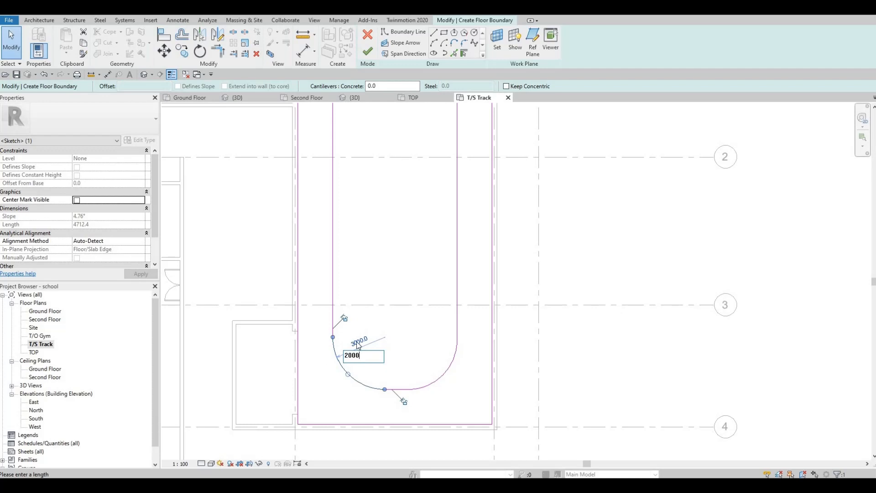
{"action": "key", "text": "Return"}
{"action": "left_click", "coordinate": [446, 376]}
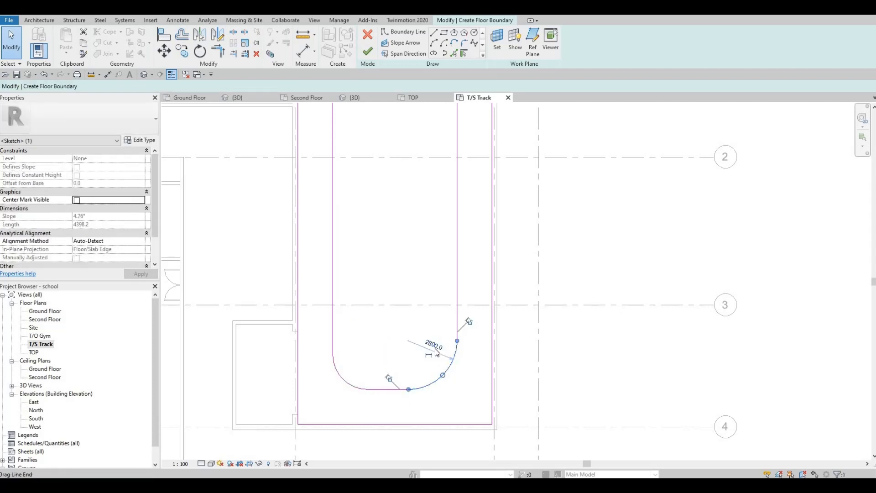
{"action": "left_click", "coordinate": [434, 348]}
{"action": "type", "text": "20"}
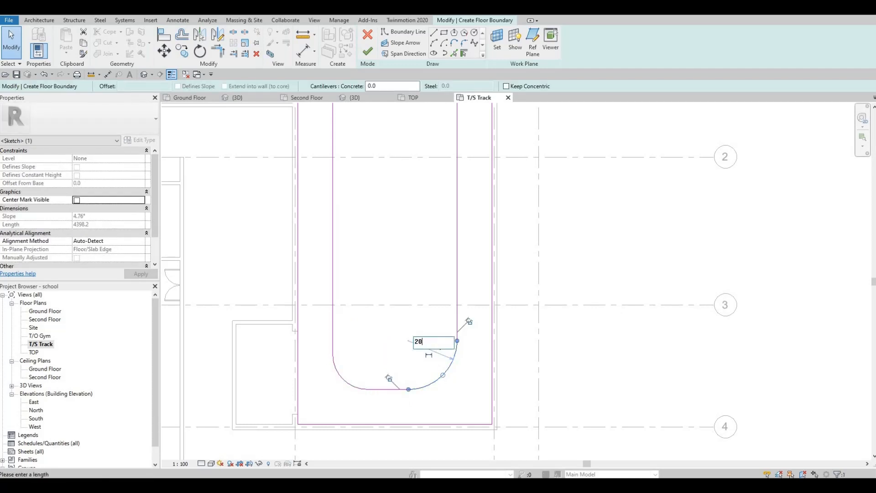
{"action": "key", "text": "Return"}
Step: Set the top-right corner arc's radius to 2000 mm
{"action": "left_click", "coordinate": [365, 300]}
{"action": "middle_click_drag", "start_coordinate": [450, 177], "coordinate": [395, 376]}
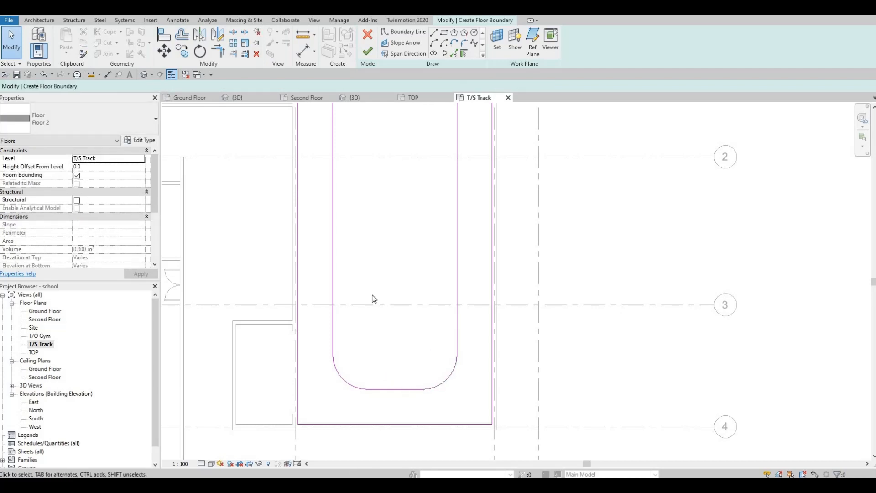
{"action": "left_click", "coordinate": [385, 195]}
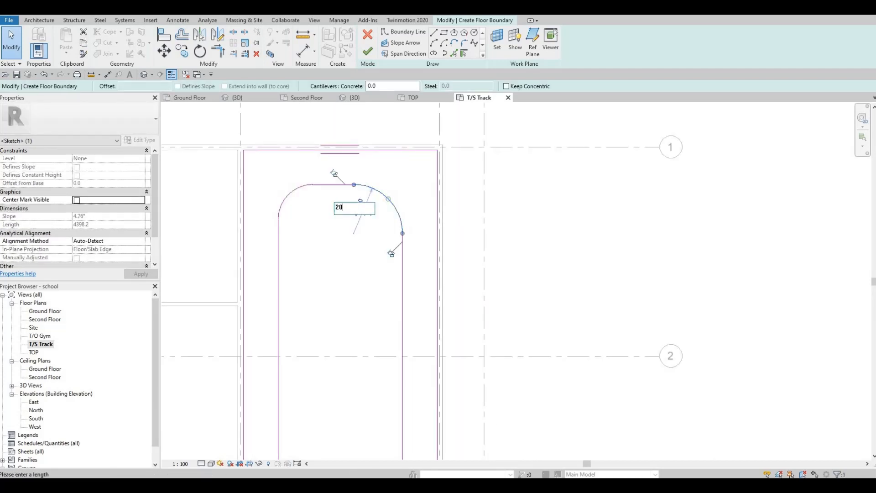
{"action": "left_click", "coordinate": [391, 182]}
Step: Finish the floor boundary sketch to create the Floor 2 track with its rounded central opening
{"action": "scroll", "coordinate": [395, 195], "scroll_direction": "down", "scroll_amount": 5}
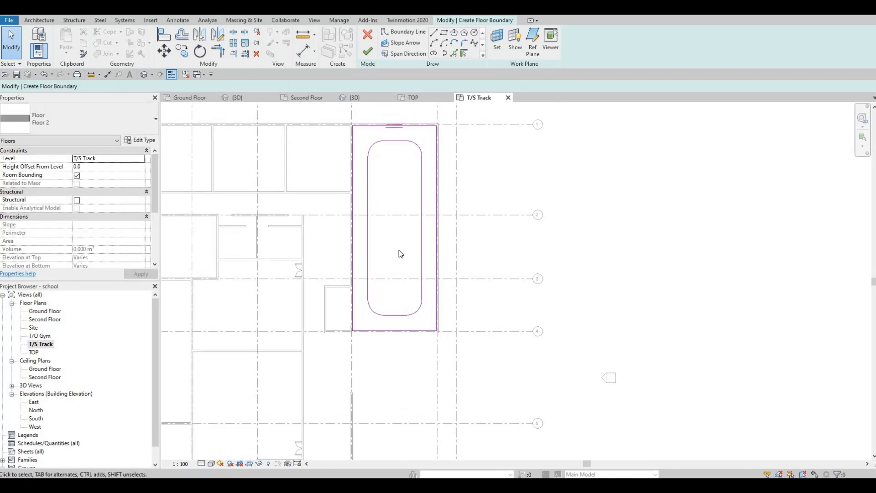
{"action": "middle_click_drag", "start_coordinate": [390, 194], "coordinate": [377, 194]}
{"action": "scroll", "coordinate": [391, 181], "scroll_direction": "up", "scroll_amount": 1}
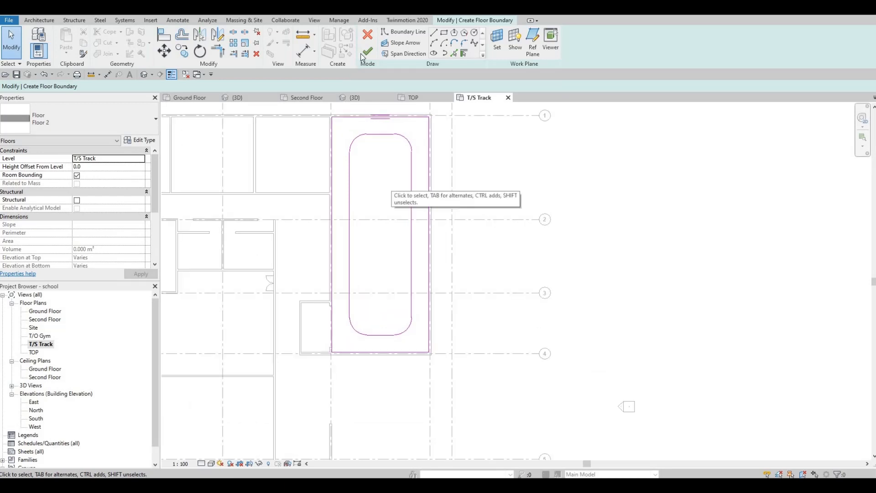
{"action": "left_click", "coordinate": [368, 53]}
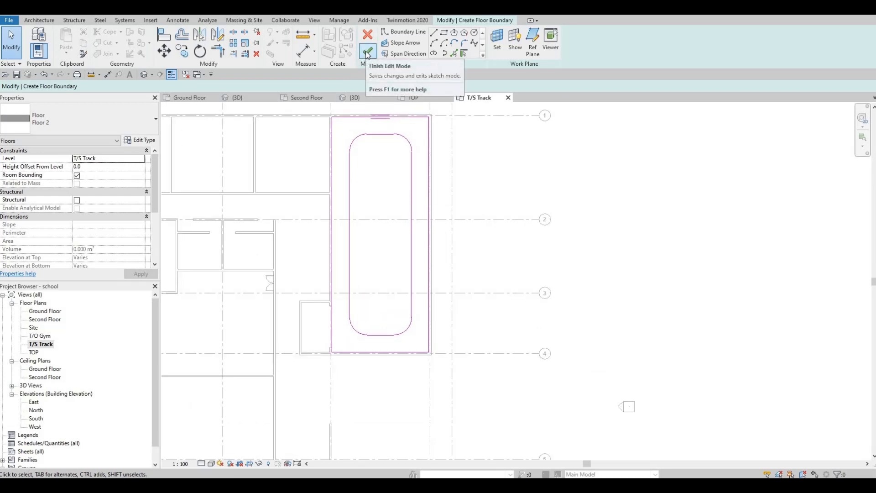
{"action": "left_click", "coordinate": [405, 227]}
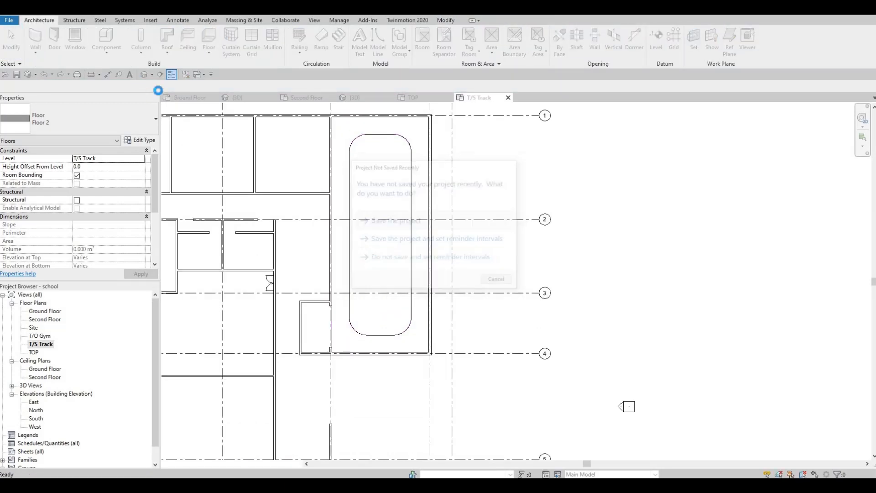
Step: Switch to the 3D view and orbit around the gym to inspect the new track floor
{"action": "left_click", "coordinate": [372, 98]}
{"action": "middle_click_drag", "start_coordinate": [567, 273], "coordinate": [488, 285], "text": "shift"}
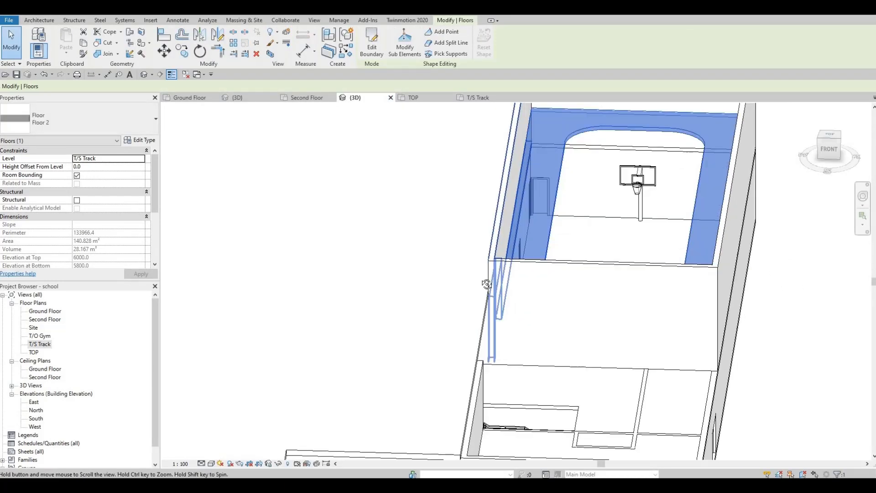
{"action": "left_click", "coordinate": [371, 298]}
{"action": "mouse_move", "coordinate": [371, 298]}
{"action": "middle_mouse_down", "text": "shift"}
{"action": "mouse_move", "coordinate": [291, 288]}
{"action": "mouse_move", "coordinate": [296, 234]}
{"action": "mouse_move", "coordinate": [373, 331]}
{"action": "mouse_move", "coordinate": [358, 327]}
{"action": "mouse_move", "coordinate": [333, 351]}
{"action": "mouse_move", "coordinate": [419, 200]}
{"action": "middle_mouse_up", "text": "shift"}
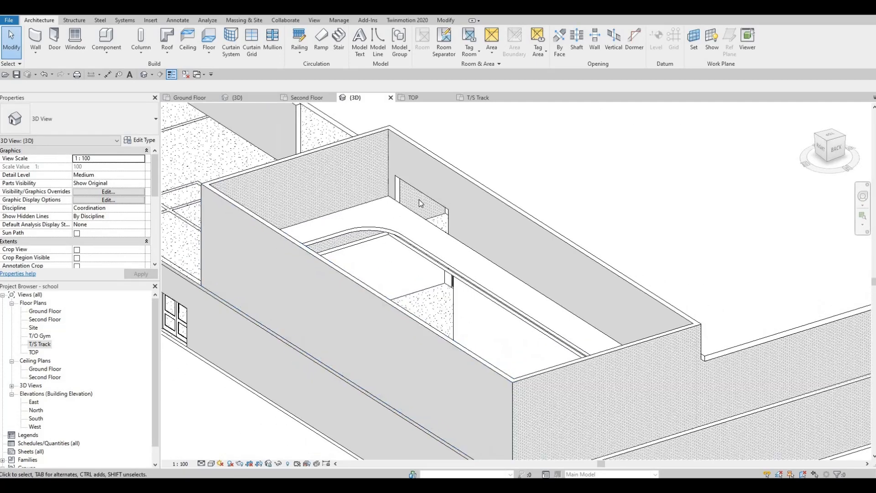
{"action": "left_click", "coordinate": [405, 260]}
{"action": "mouse_move", "coordinate": [405, 260]}
{"action": "middle_mouse_down", "text": "shift"}
{"action": "mouse_move", "coordinate": [432, 233]}
{"action": "mouse_move", "coordinate": [425, 238]}
{"action": "mouse_move", "coordinate": [411, 215]}
{"action": "mouse_move", "coordinate": [395, 281]}
{"action": "middle_mouse_up", "text": "shift"}
{"action": "middle_click_drag", "start_coordinate": [416, 220], "coordinate": [413, 223], "text": "shift"}
{"action": "mouse_move", "coordinate": [395, 270]}
{"action": "middle_mouse_down", "text": "shift"}
{"action": "mouse_move", "coordinate": [399, 291]}
{"action": "mouse_move", "coordinate": [399, 271]}
{"action": "mouse_move", "coordinate": [413, 258]}
{"action": "middle_mouse_up", "text": "shift"}
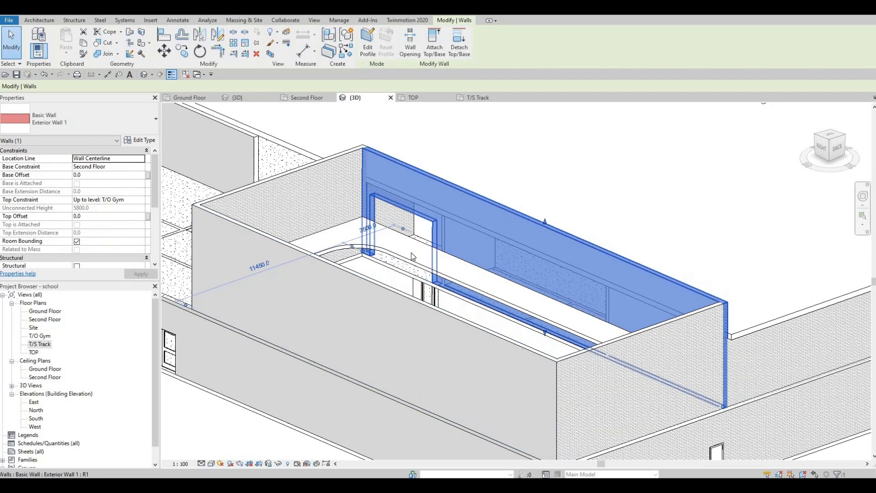
Step: Select the rectangular wall opening in the gym end wall and raise its top edge to a top offset of -2300 mm
{"action": "key", "text": "Escape"}
{"action": "left_click", "coordinate": [406, 210]}
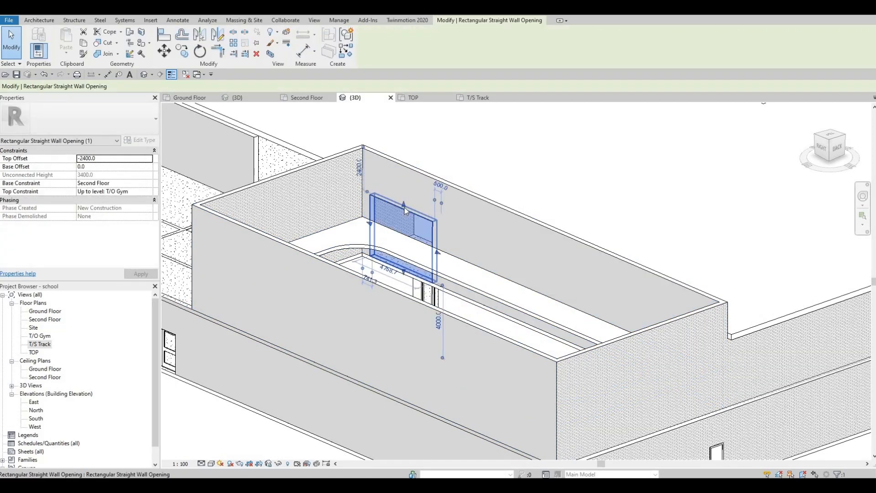
{"action": "left_click_drag", "start_coordinate": [407, 202], "coordinate": [407, 201]}
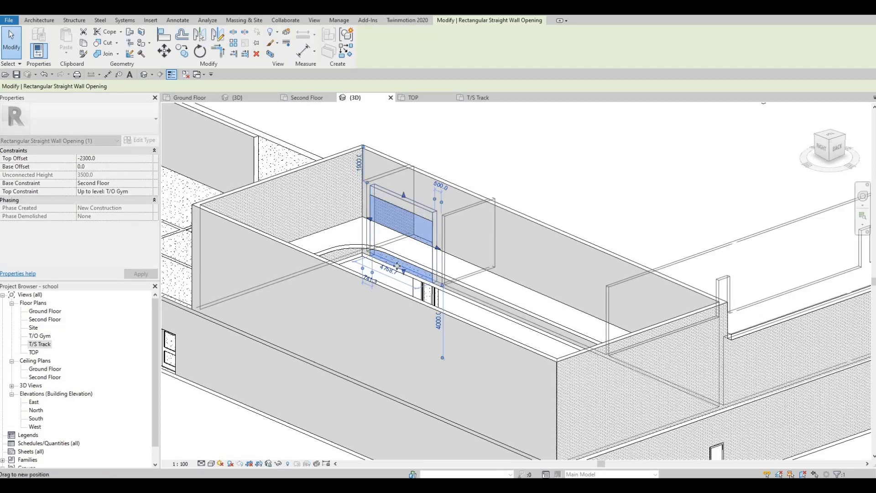
{"action": "key", "text": "Escape"}
Step: Try to change the track floor's level to Second Floor
{"action": "middle_click_drag", "start_coordinate": [478, 317], "coordinate": [301, 241], "text": "shift"}
{"action": "middle_click_drag", "start_coordinate": [239, 202], "coordinate": [192, 205], "text": "shift"}
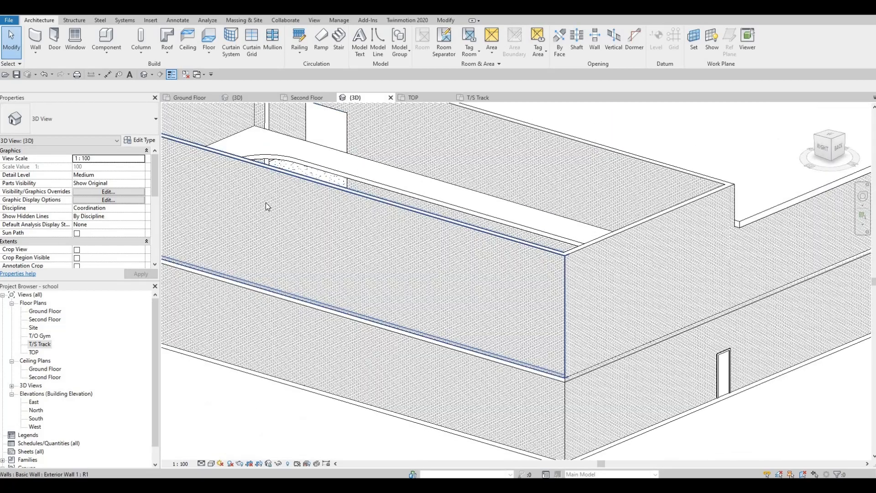
{"action": "middle_click_drag", "start_coordinate": [256, 173], "coordinate": [264, 216]}
{"action": "mouse_move", "coordinate": [384, 238]}
{"action": "middle_mouse_down"}
{"action": "mouse_move", "coordinate": [382, 170]}
{"action": "mouse_move", "coordinate": [377, 215]}
{"action": "mouse_move", "coordinate": [466, 231]}
{"action": "mouse_move", "coordinate": [478, 250]}
{"action": "middle_mouse_up"}
{"action": "middle_click_drag", "start_coordinate": [579, 271], "coordinate": [542, 217], "text": "shift"}
{"action": "middle_click_drag", "start_coordinate": [505, 169], "coordinate": [374, 280]}
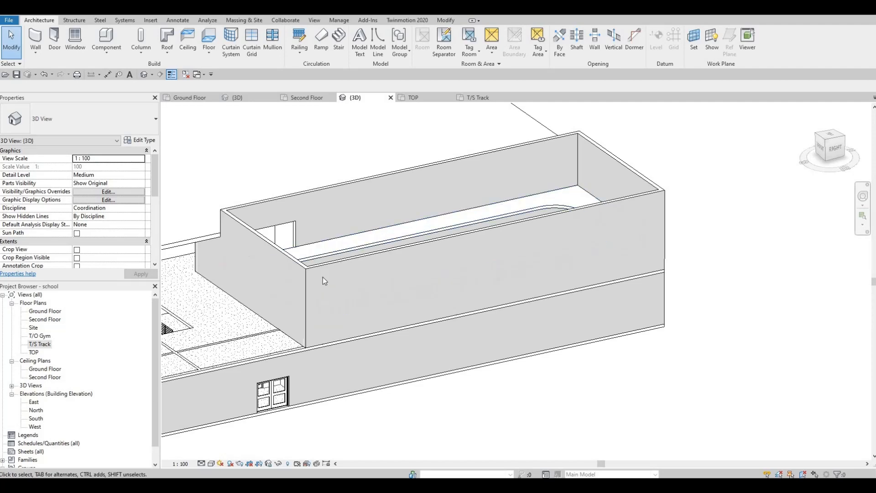
{"action": "middle_click_drag", "start_coordinate": [363, 358], "coordinate": [316, 294], "text": "shift"}
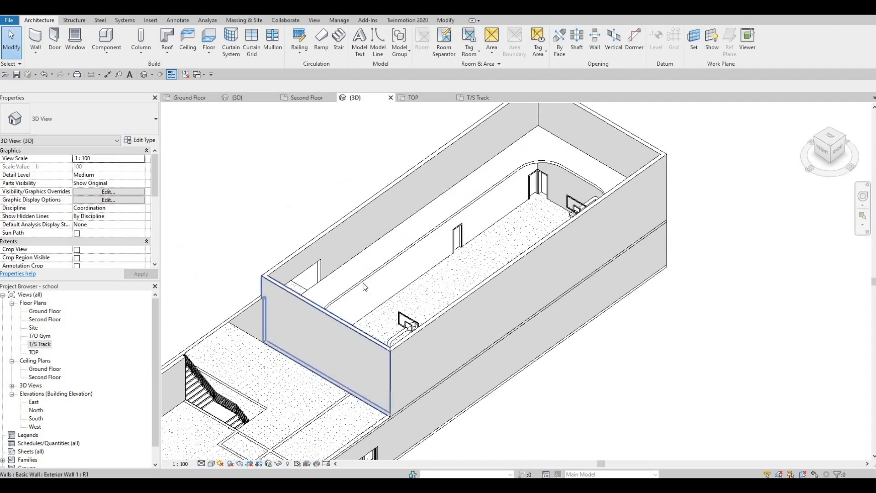
{"action": "left_click", "coordinate": [317, 295]}
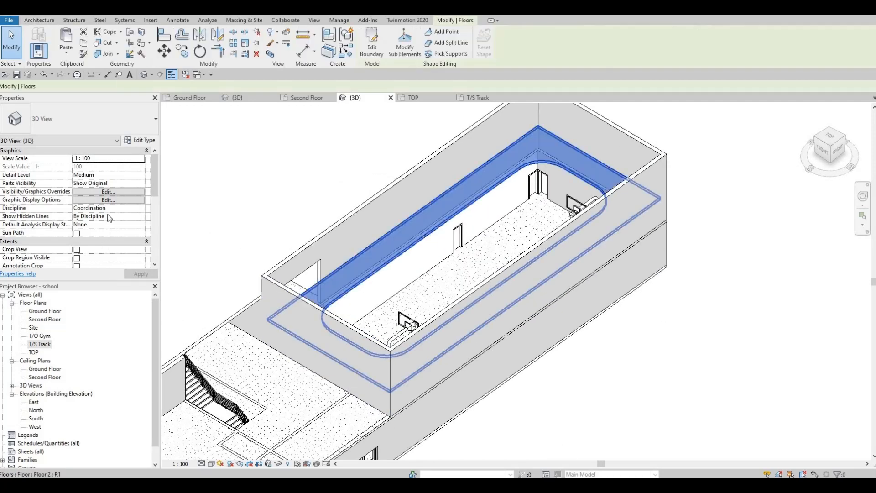
{"action": "left_click", "coordinate": [141, 159]}
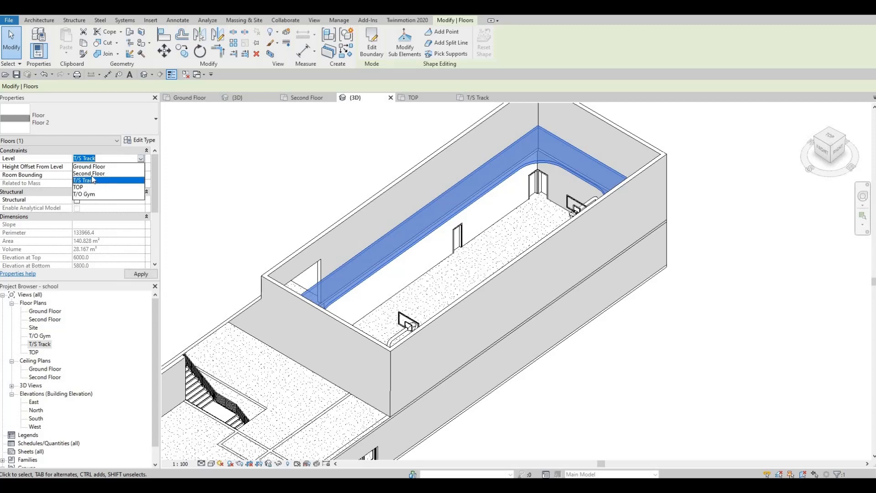
{"action": "left_click", "coordinate": [131, 275]}
{"action": "key", "text": "Escape"}
Step: Orbit and zoom around the gym block to inspect the track floor and the walls enclosing it
{"action": "middle_click_drag", "start_coordinate": [459, 228], "coordinate": [429, 197], "text": "shift"}
{"action": "scroll", "coordinate": [496, 221], "scroll_direction": "up", "scroll_amount": 6}
{"action": "left_click", "coordinate": [598, 212]}
{"action": "middle_click_drag", "start_coordinate": [484, 204], "coordinate": [592, 206]}
{"action": "scroll", "coordinate": [500, 198], "scroll_direction": "down", "scroll_amount": 3}
{"action": "scroll", "coordinate": [548, 208], "scroll_direction": "down", "scroll_amount": 2}
{"action": "scroll", "coordinate": [457, 229], "scroll_direction": "down", "scroll_amount": 2}
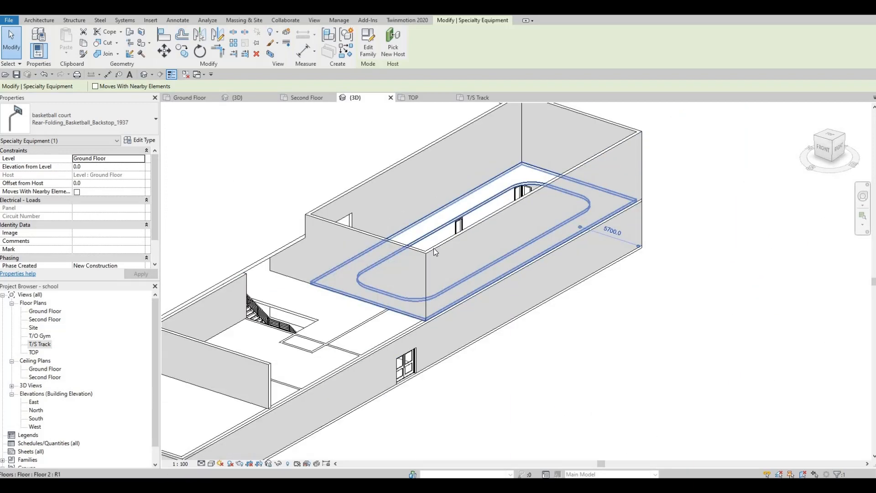
{"action": "middle_click_drag", "start_coordinate": [435, 248], "coordinate": [431, 247], "text": "shift"}
{"action": "key", "text": "Escape"}
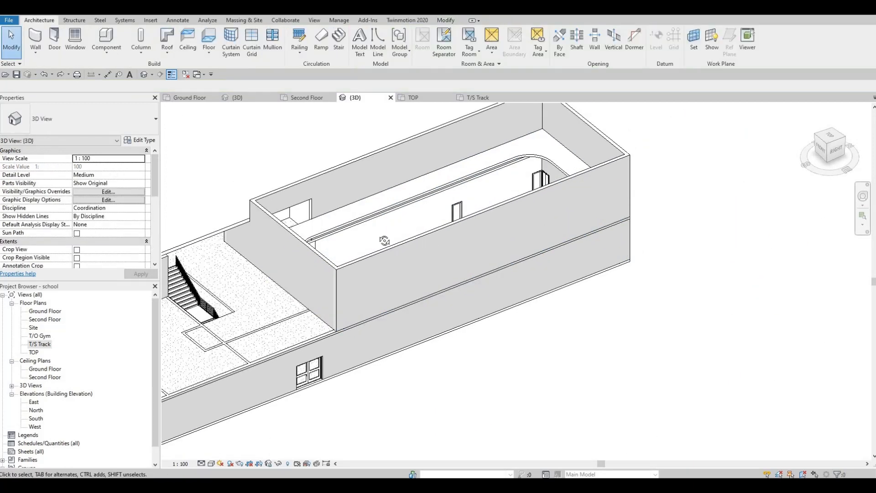
{"action": "middle_click_drag", "start_coordinate": [325, 199], "coordinate": [295, 184], "text": "shift"}
{"action": "scroll", "coordinate": [295, 185], "scroll_direction": "up", "scroll_amount": 3}
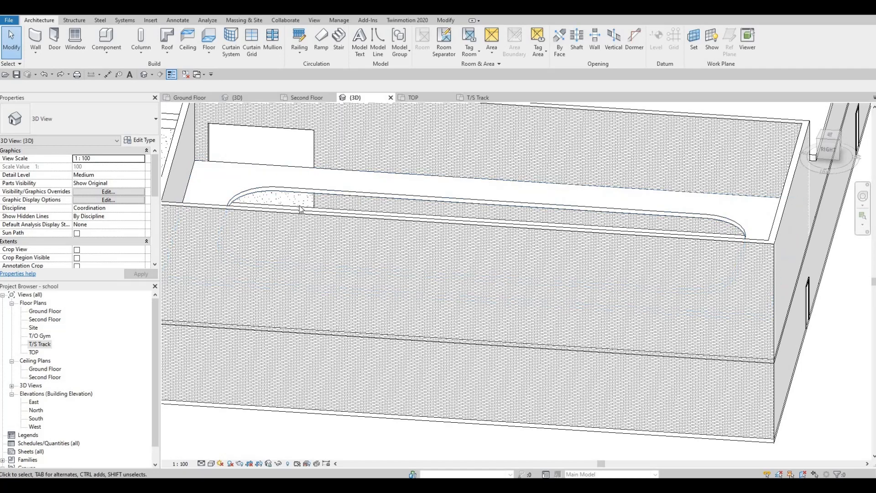
{"action": "middle_click_drag", "start_coordinate": [275, 296], "coordinate": [311, 269], "text": "shift"}
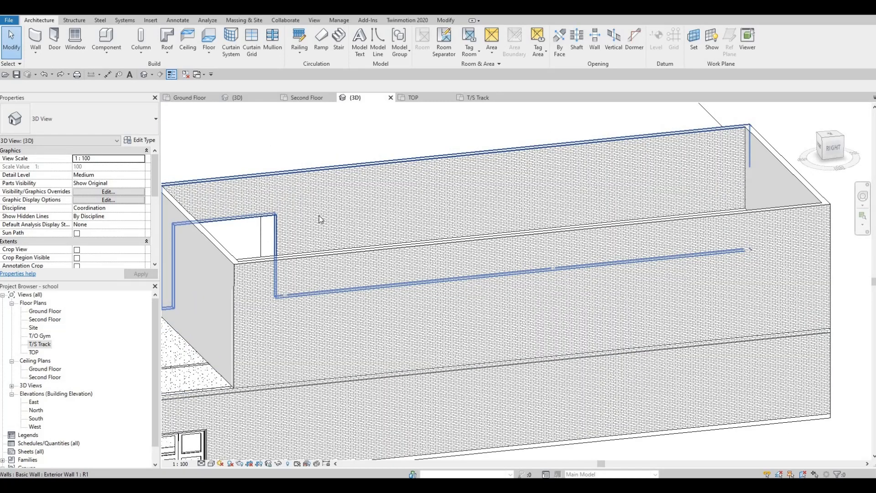
{"action": "scroll", "coordinate": [318, 301], "scroll_direction": "down", "scroll_amount": 4}
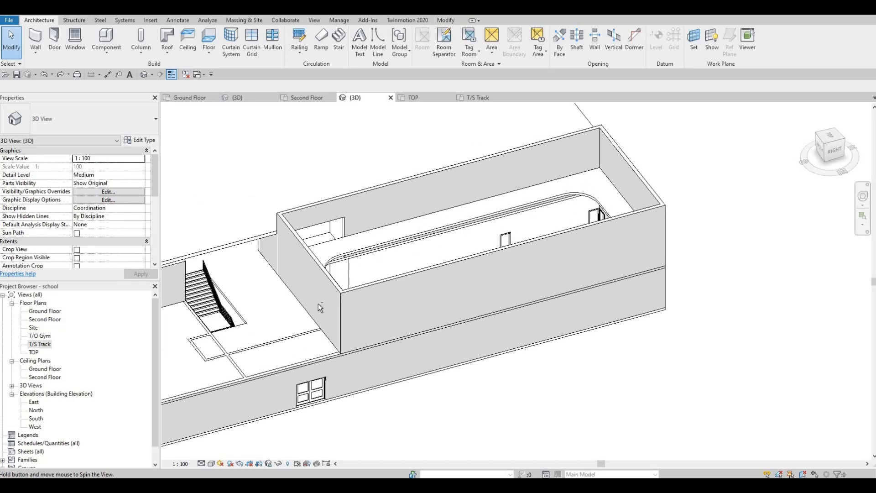
{"action": "middle_click_drag", "start_coordinate": [334, 305], "coordinate": [383, 250], "text": "shift"}
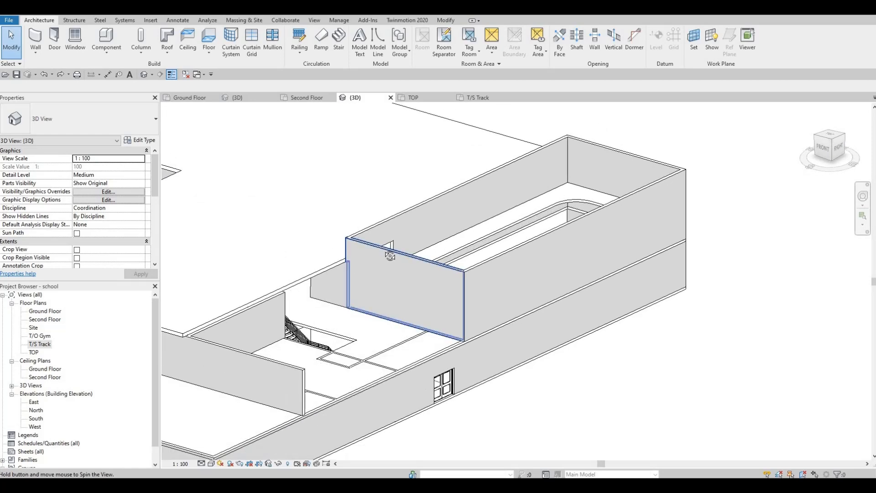
{"action": "middle_click_drag", "start_coordinate": [310, 179], "coordinate": [331, 224], "text": "shift"}
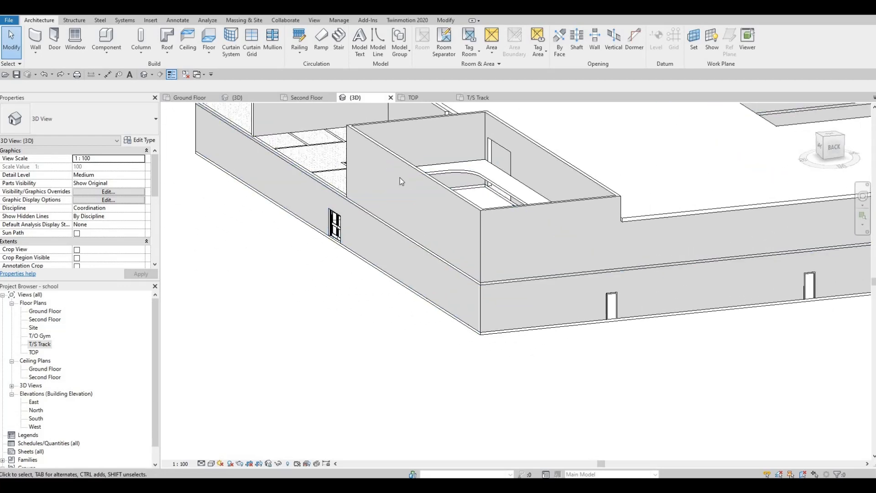
{"action": "middle_click_drag", "start_coordinate": [400, 177], "coordinate": [388, 193], "text": "shift"}
{"action": "middle_click_drag", "start_coordinate": [503, 139], "coordinate": [436, 185]}
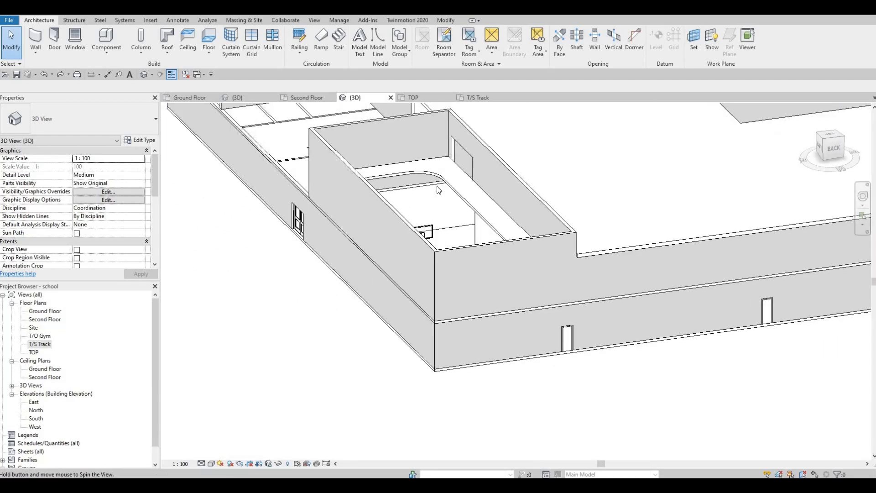
{"action": "scroll", "coordinate": [425, 189], "scroll_direction": "up", "scroll_amount": 5}
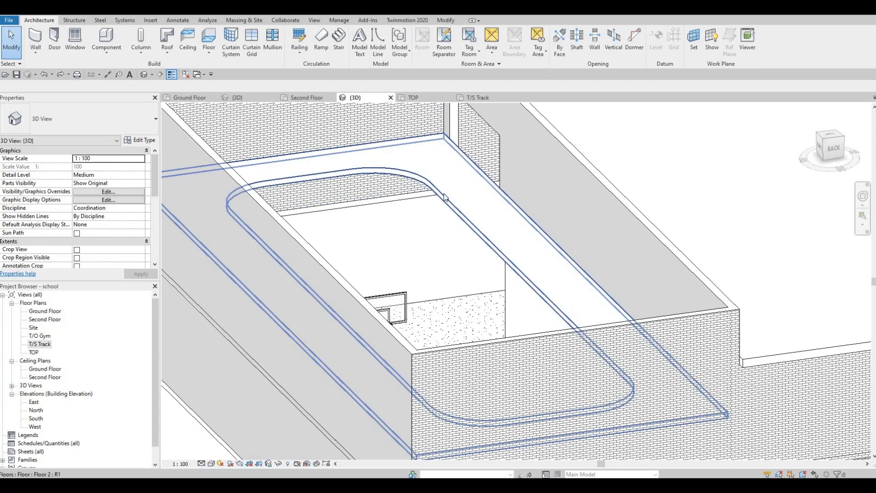
Step: Select the track floor and set its level to Second Floor
{"action": "middle_click_drag", "start_coordinate": [393, 230], "coordinate": [511, 309], "text": "shift"}
{"action": "key", "text": "Tab"}
{"action": "key", "text": "Tab"}
{"action": "key", "text": "Tab"}
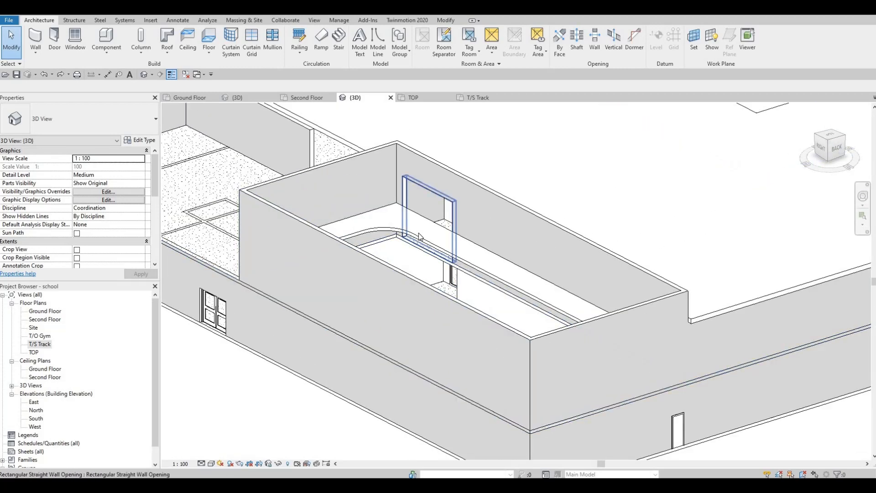
{"action": "left_click", "coordinate": [420, 246]}
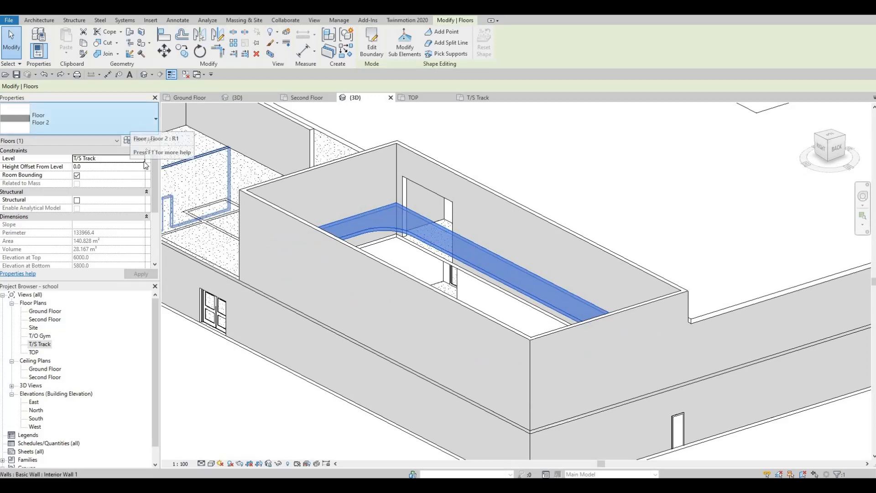
{"action": "left_click", "coordinate": [140, 159]}
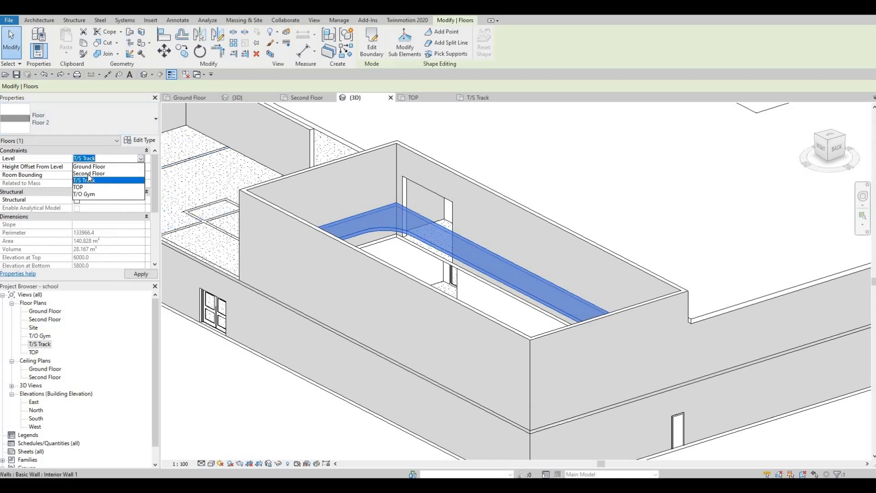
{"action": "left_click", "coordinate": [102, 174]}
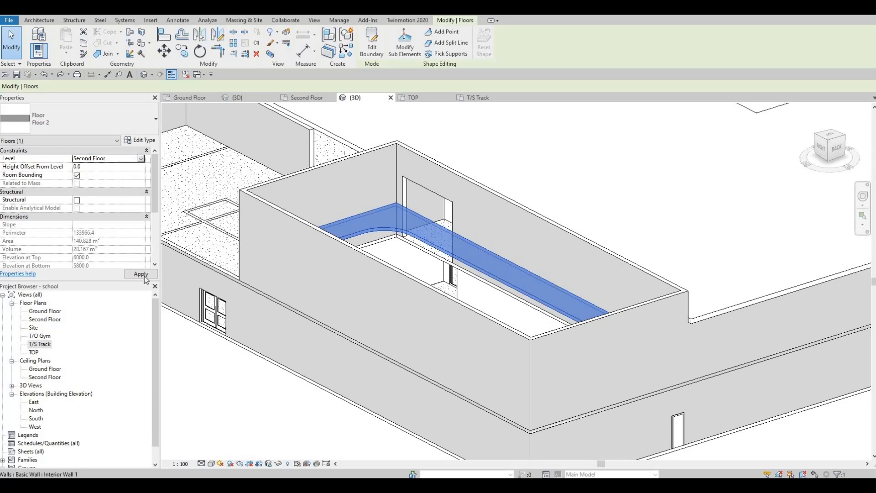
{"action": "left_click", "coordinate": [141, 161]}
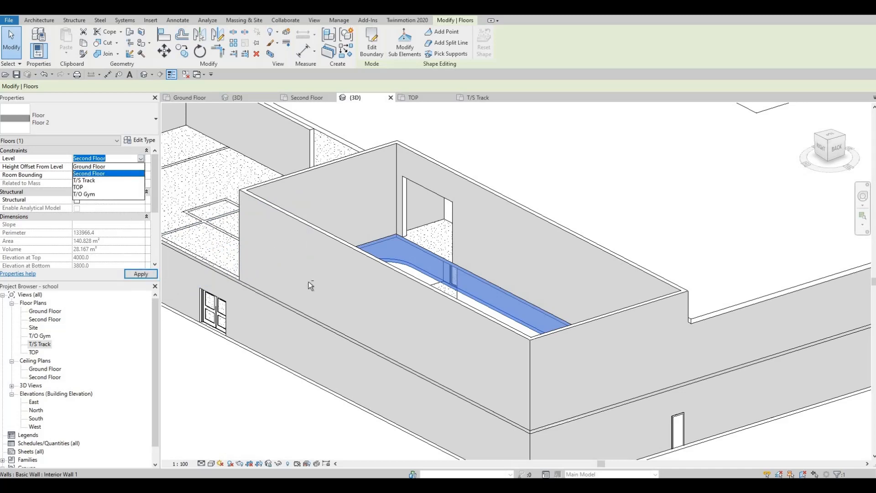
{"action": "key", "text": "Escape"}
Step: Select the track floor and zoom in to inspect its edge along the exterior gym wall
{"action": "middle_click_drag", "start_coordinate": [544, 321], "coordinate": [623, 238], "text": "shift"}
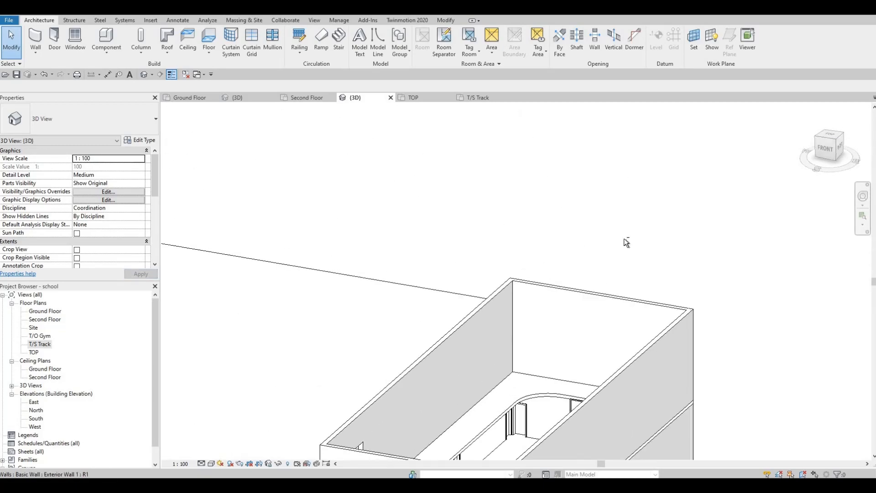
{"action": "mouse_move", "coordinate": [614, 445]}
{"action": "middle_mouse_down"}
{"action": "mouse_move", "coordinate": [706, 257]}
{"action": "mouse_move", "coordinate": [689, 238]}
{"action": "mouse_move", "coordinate": [639, 292]}
{"action": "mouse_move", "coordinate": [565, 333]}
{"action": "mouse_move", "coordinate": [502, 176]}
{"action": "mouse_move", "coordinate": [513, 273]}
{"action": "mouse_move", "coordinate": [435, 307]}
{"action": "mouse_move", "coordinate": [397, 194]}
{"action": "mouse_move", "coordinate": [398, 236]}
{"action": "mouse_move", "coordinate": [377, 227]}
{"action": "mouse_move", "coordinate": [593, 307]}
{"action": "mouse_move", "coordinate": [681, 273]}
{"action": "mouse_move", "coordinate": [648, 415]}
{"action": "mouse_move", "coordinate": [741, 210]}
{"action": "mouse_move", "coordinate": [808, 137]}
{"action": "mouse_move", "coordinate": [732, 207]}
{"action": "mouse_move", "coordinate": [741, 268]}
{"action": "mouse_move", "coordinate": [662, 256]}
{"action": "mouse_move", "coordinate": [644, 228]}
{"action": "middle_mouse_up"}
{"action": "left_click", "coordinate": [648, 424]}
{"action": "scroll", "coordinate": [638, 243], "scroll_direction": "up", "scroll_amount": 5}
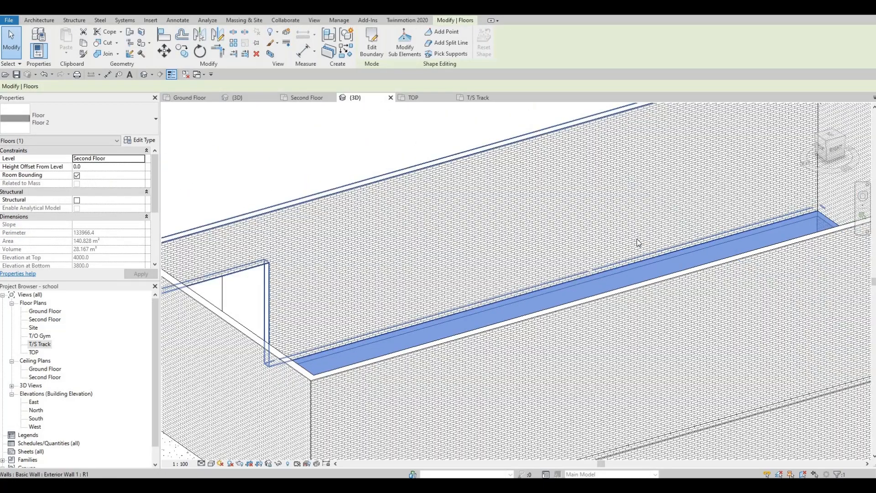
{"action": "scroll", "coordinate": [638, 242], "scroll_direction": "down", "scroll_amount": 5}
{"action": "key", "text": "Escape"}
{"action": "middle_click_drag", "start_coordinate": [481, 296], "coordinate": [444, 332], "text": "shift"}
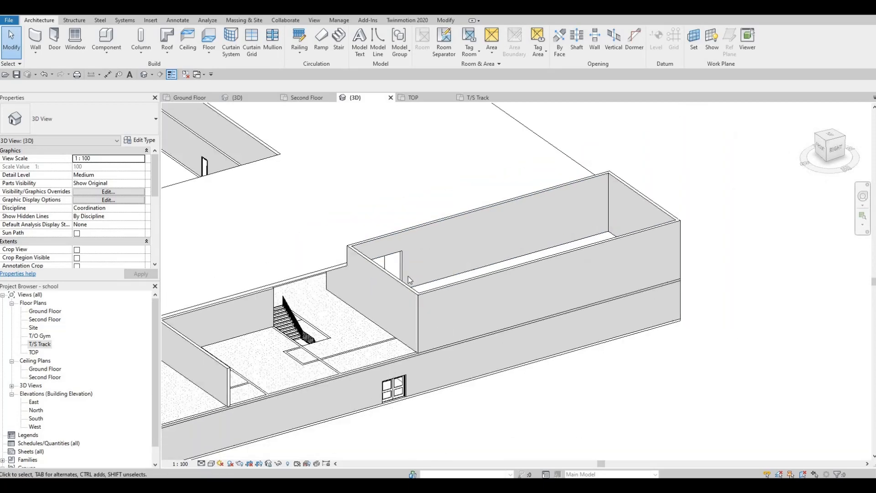
Step: Orbit and zoom around the second floor to inspect the stair opening and the gym walls
{"action": "middle_click_drag", "start_coordinate": [438, 292], "coordinate": [410, 244], "text": "shift"}
{"action": "scroll", "coordinate": [365, 246], "scroll_direction": "up", "scroll_amount": 5}
{"action": "middle_click_drag", "start_coordinate": [358, 246], "coordinate": [309, 239]}
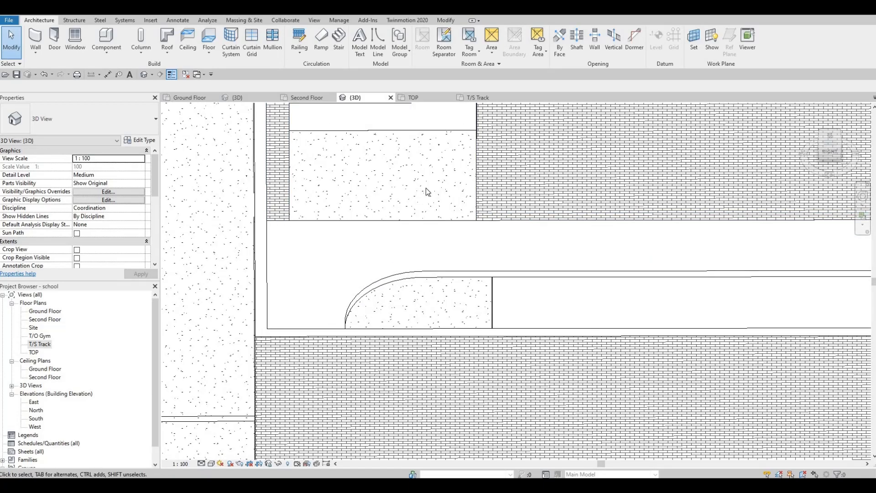
{"action": "mouse_move", "coordinate": [426, 192]}
{"action": "middle_mouse_down", "text": "shift"}
{"action": "mouse_move", "coordinate": [397, 250]}
{"action": "mouse_move", "coordinate": [630, 262]}
{"action": "mouse_move", "coordinate": [404, 268]}
{"action": "mouse_move", "coordinate": [458, 264]}
{"action": "mouse_move", "coordinate": [443, 309]}
{"action": "mouse_move", "coordinate": [401, 344]}
{"action": "mouse_move", "coordinate": [338, 325]}
{"action": "mouse_move", "coordinate": [563, 326]}
{"action": "mouse_move", "coordinate": [633, 232]}
{"action": "mouse_move", "coordinate": [598, 256]}
{"action": "mouse_move", "coordinate": [672, 199]}
{"action": "middle_mouse_up", "text": "shift"}
{"action": "scroll", "coordinate": [672, 198], "scroll_direction": "down", "scroll_amount": 3}
{"action": "middle_click_drag", "start_coordinate": [493, 258], "coordinate": [539, 242]}
{"action": "scroll", "coordinate": [518, 280], "scroll_direction": "up", "scroll_amount": 3}
{"action": "mouse_move", "coordinate": [461, 273]}
{"action": "middle_mouse_down", "text": "shift"}
{"action": "mouse_move", "coordinate": [436, 263]}
{"action": "mouse_move", "coordinate": [454, 238]}
{"action": "middle_mouse_up", "text": "shift"}
{"action": "middle_click_drag", "start_coordinate": [530, 276], "coordinate": [497, 308], "text": "shift"}
{"action": "scroll", "coordinate": [495, 304], "scroll_direction": "up", "scroll_amount": 3}
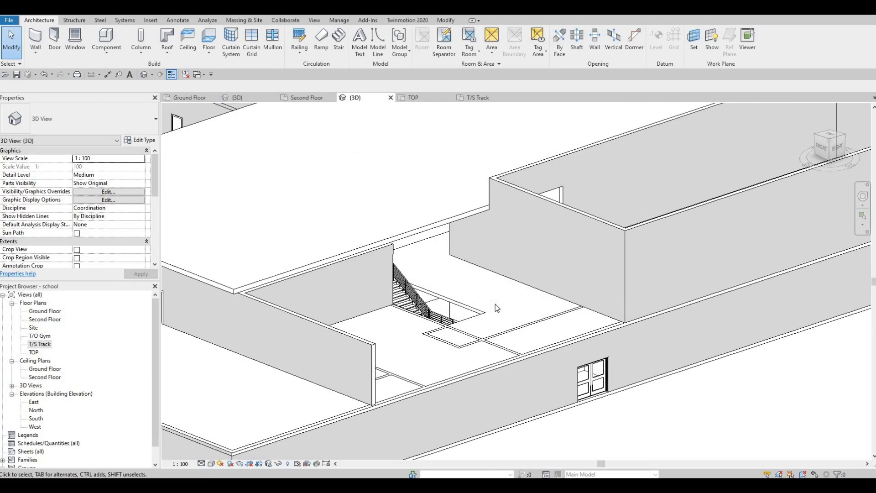
{"action": "scroll", "coordinate": [495, 305], "scroll_direction": "down", "scroll_amount": 3}
{"action": "middle_click_drag", "start_coordinate": [508, 341], "coordinate": [505, 370]}
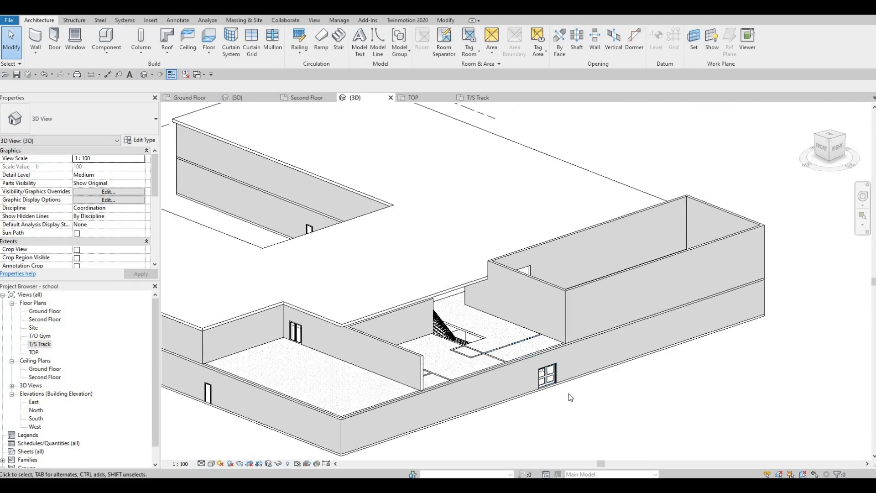